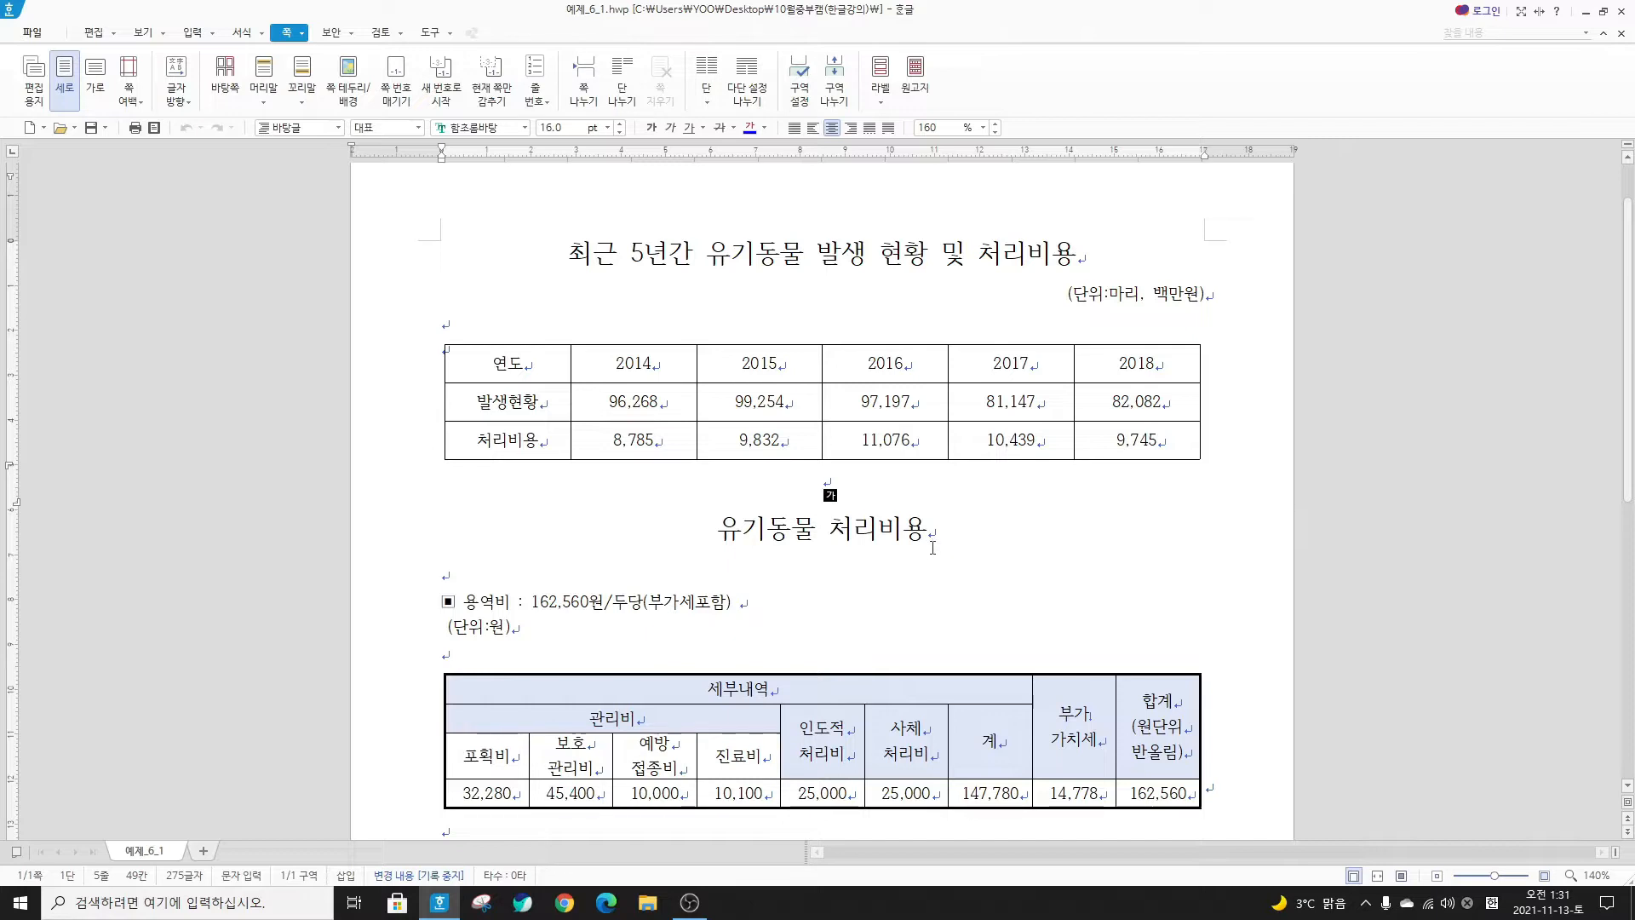
# Insert a page break before the heading "유기동물 처리비용" and check the resulting two pages
pyautogui.click(716, 529)
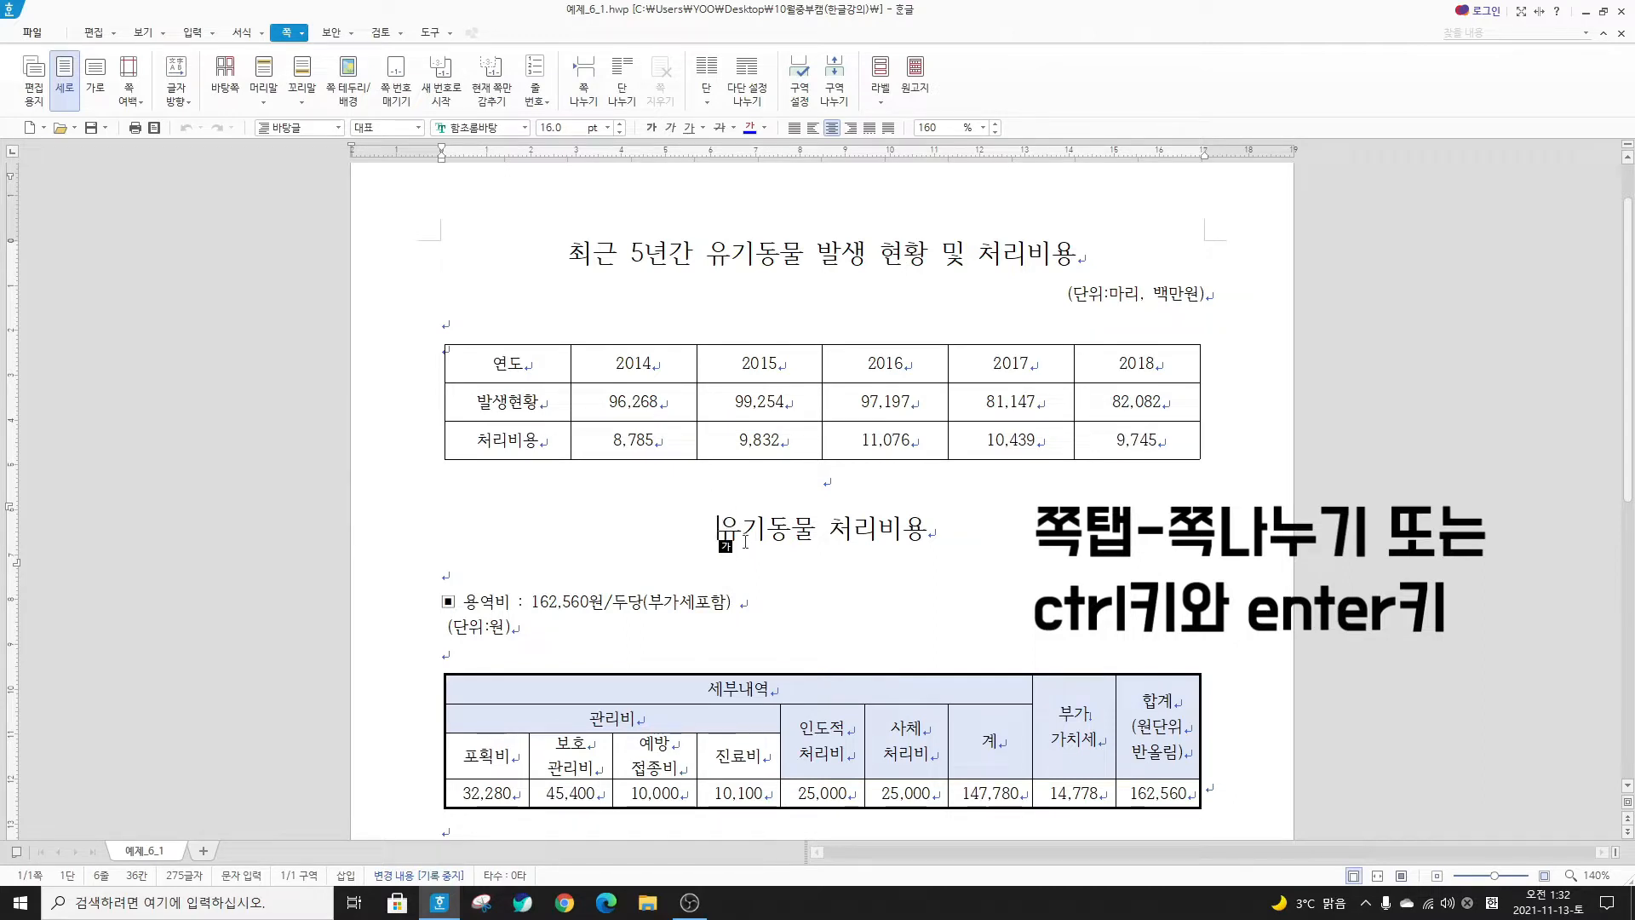
pyautogui.click(582, 83)
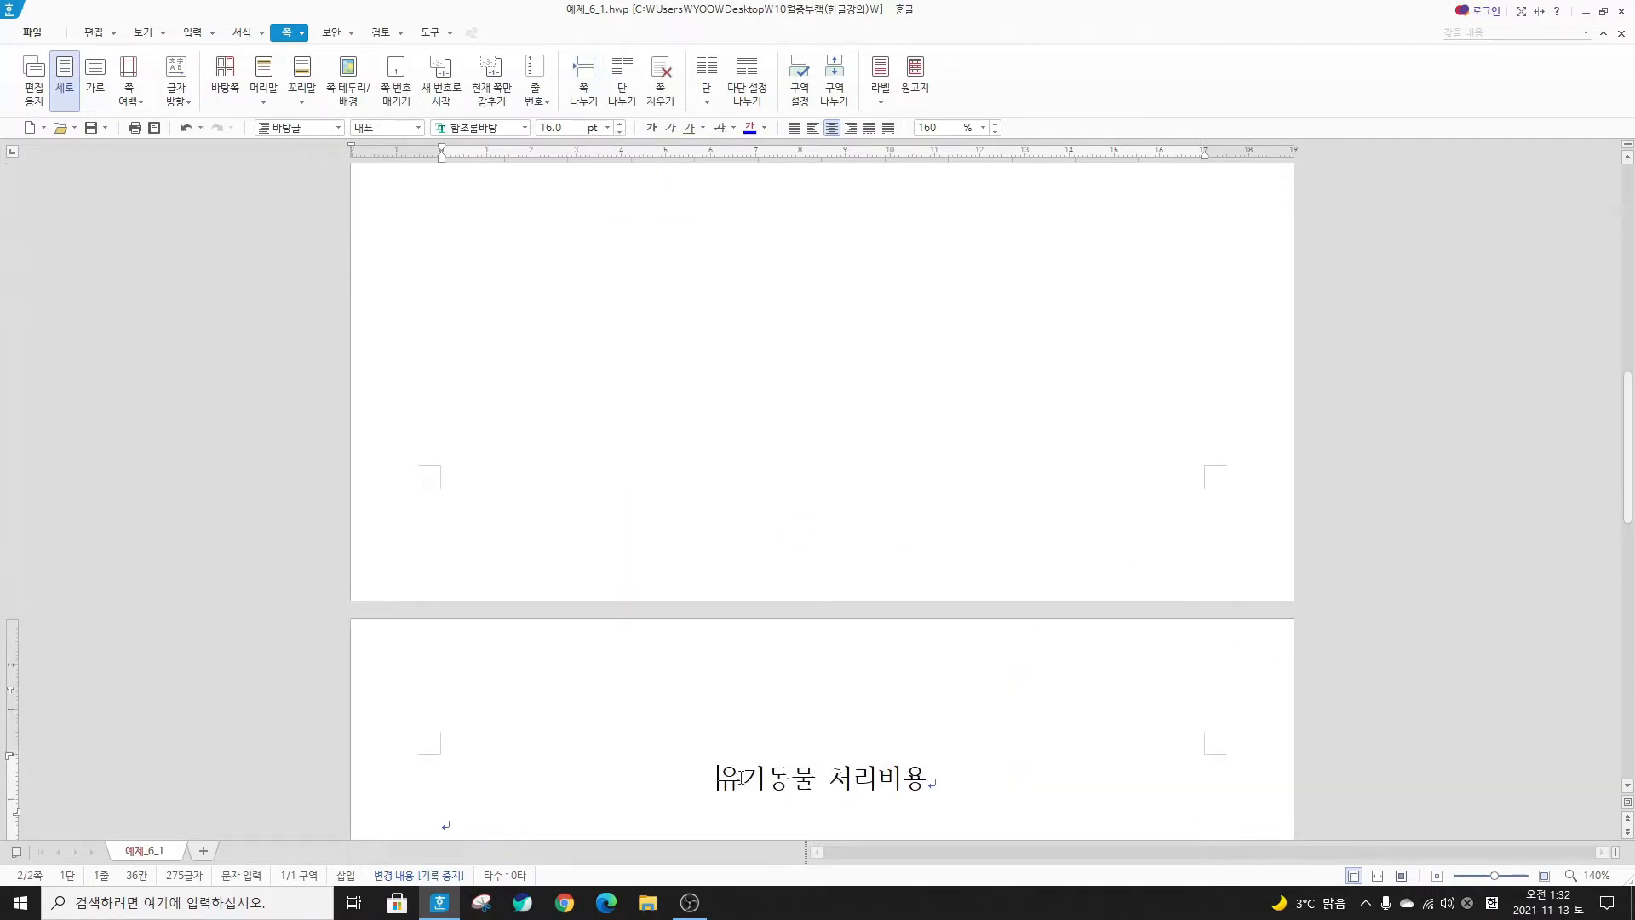
pyautogui.scroll(-5, 766, 765)
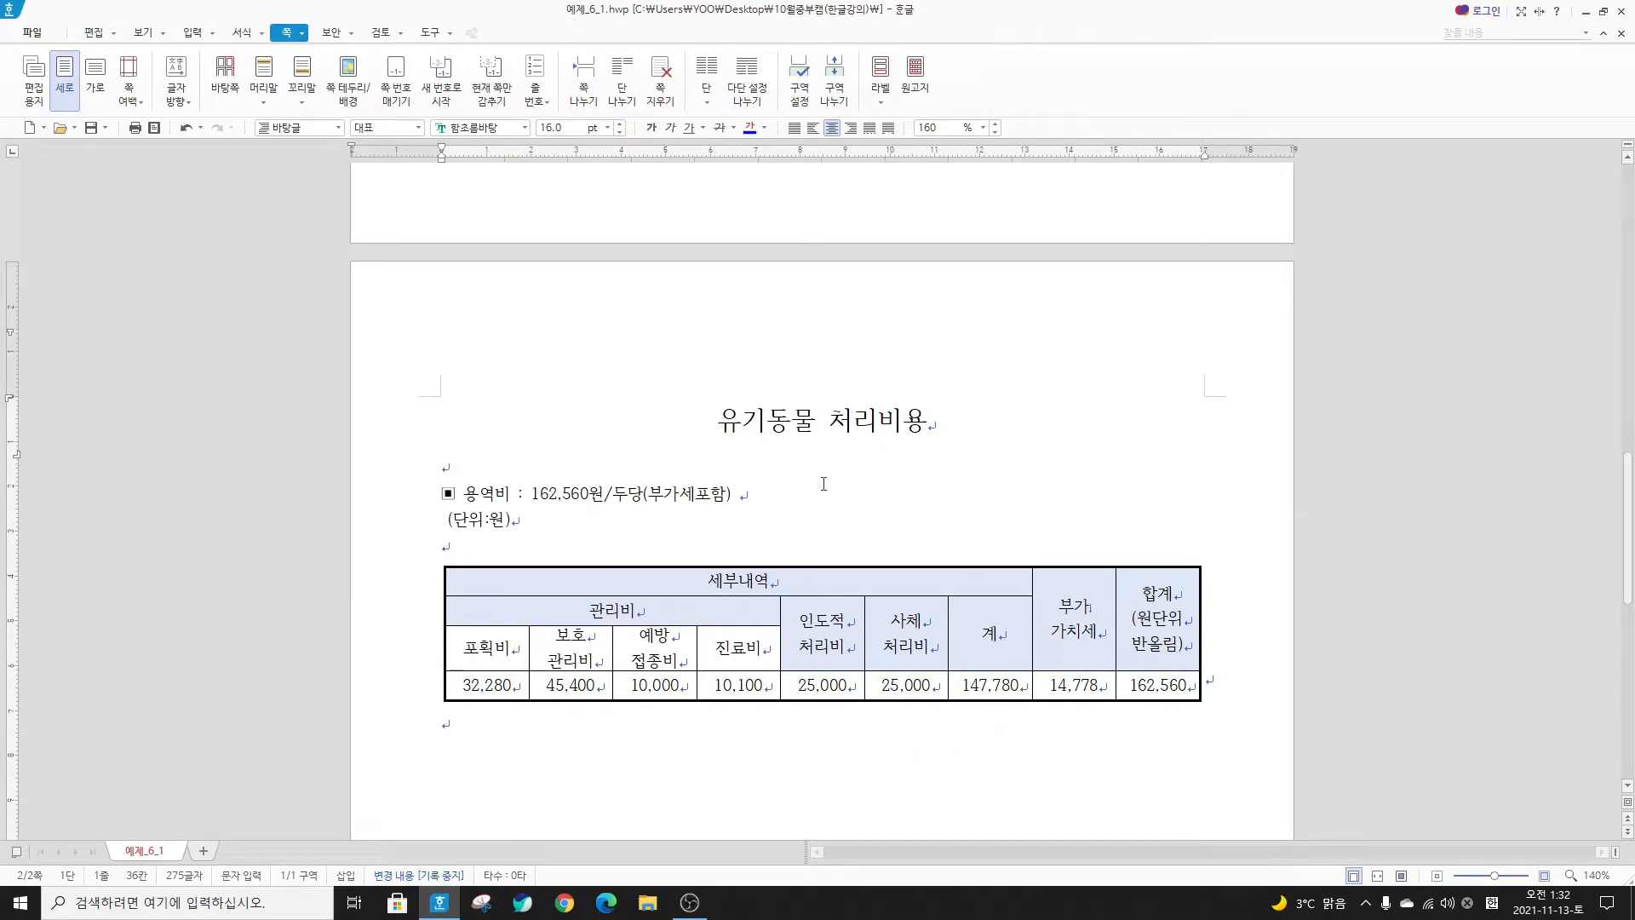
pyautogui.scroll(1, 921, 667)
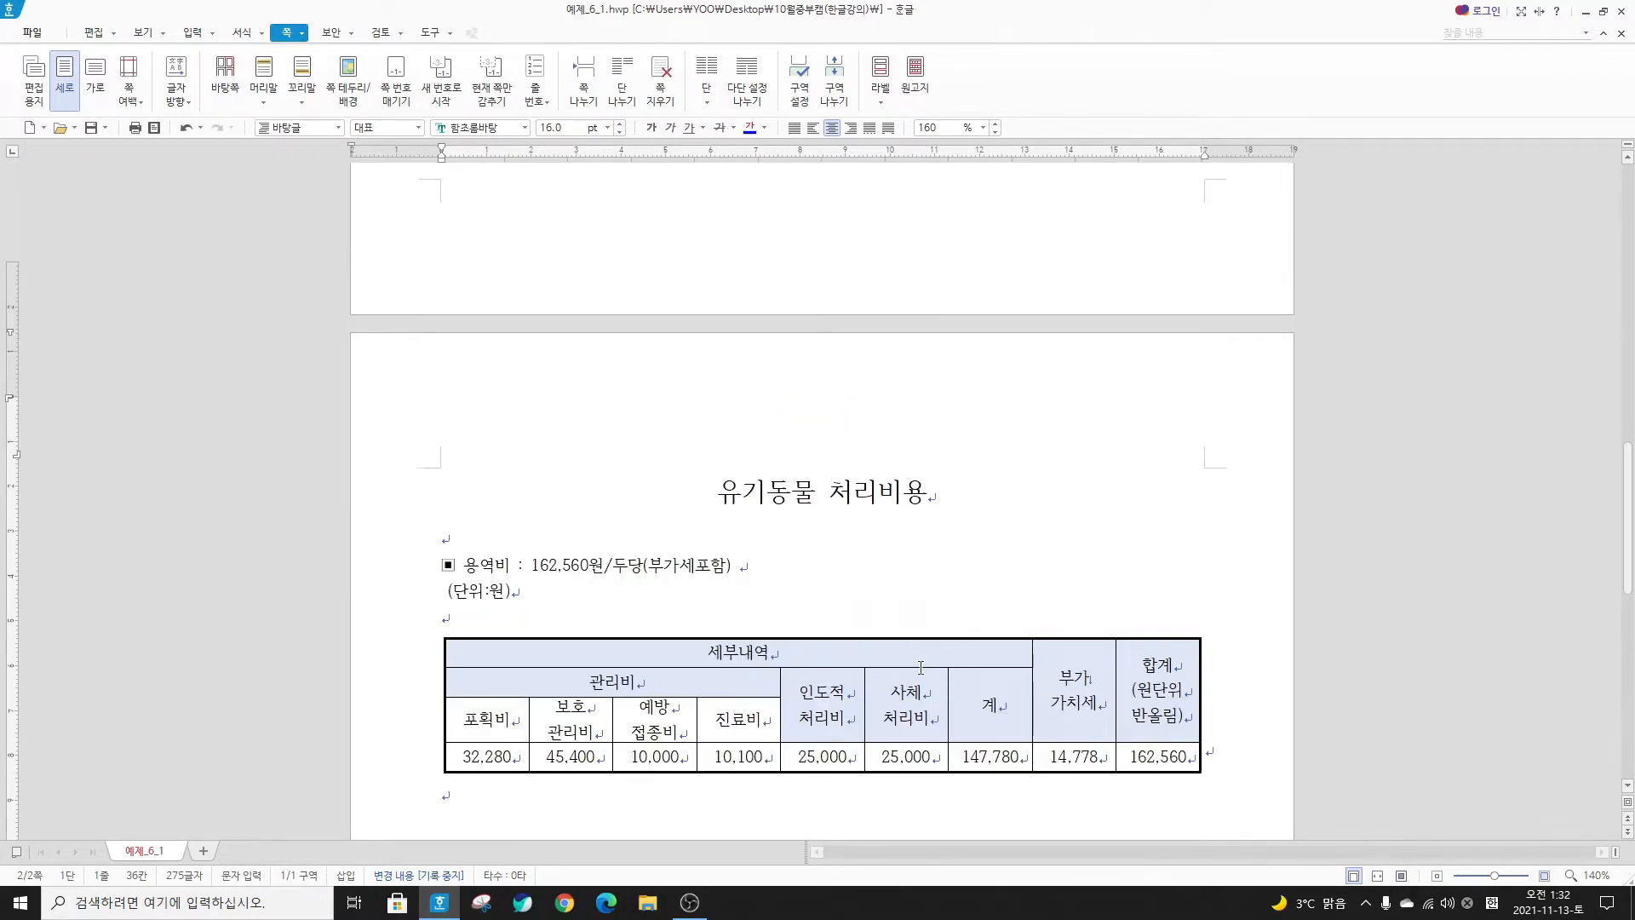
pyautogui.scroll(15, 921, 667)
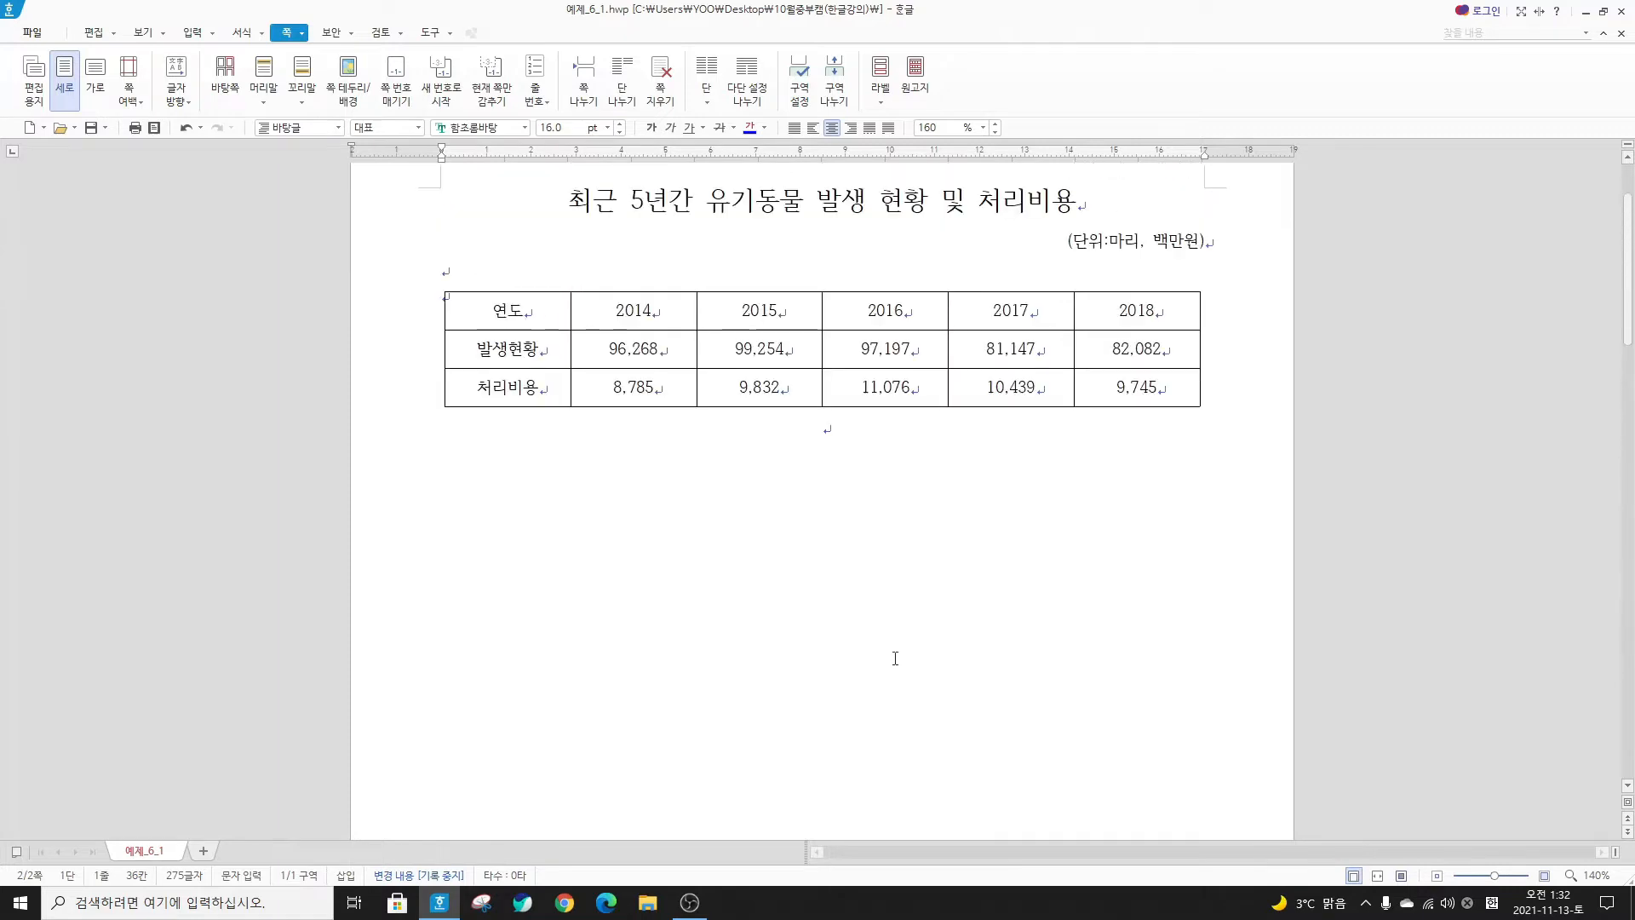
pyautogui.scroll(2, 895, 659)
# Select the 2014–2018 table as an object and move it slightly upward on the first page
pyautogui.click(827, 560)
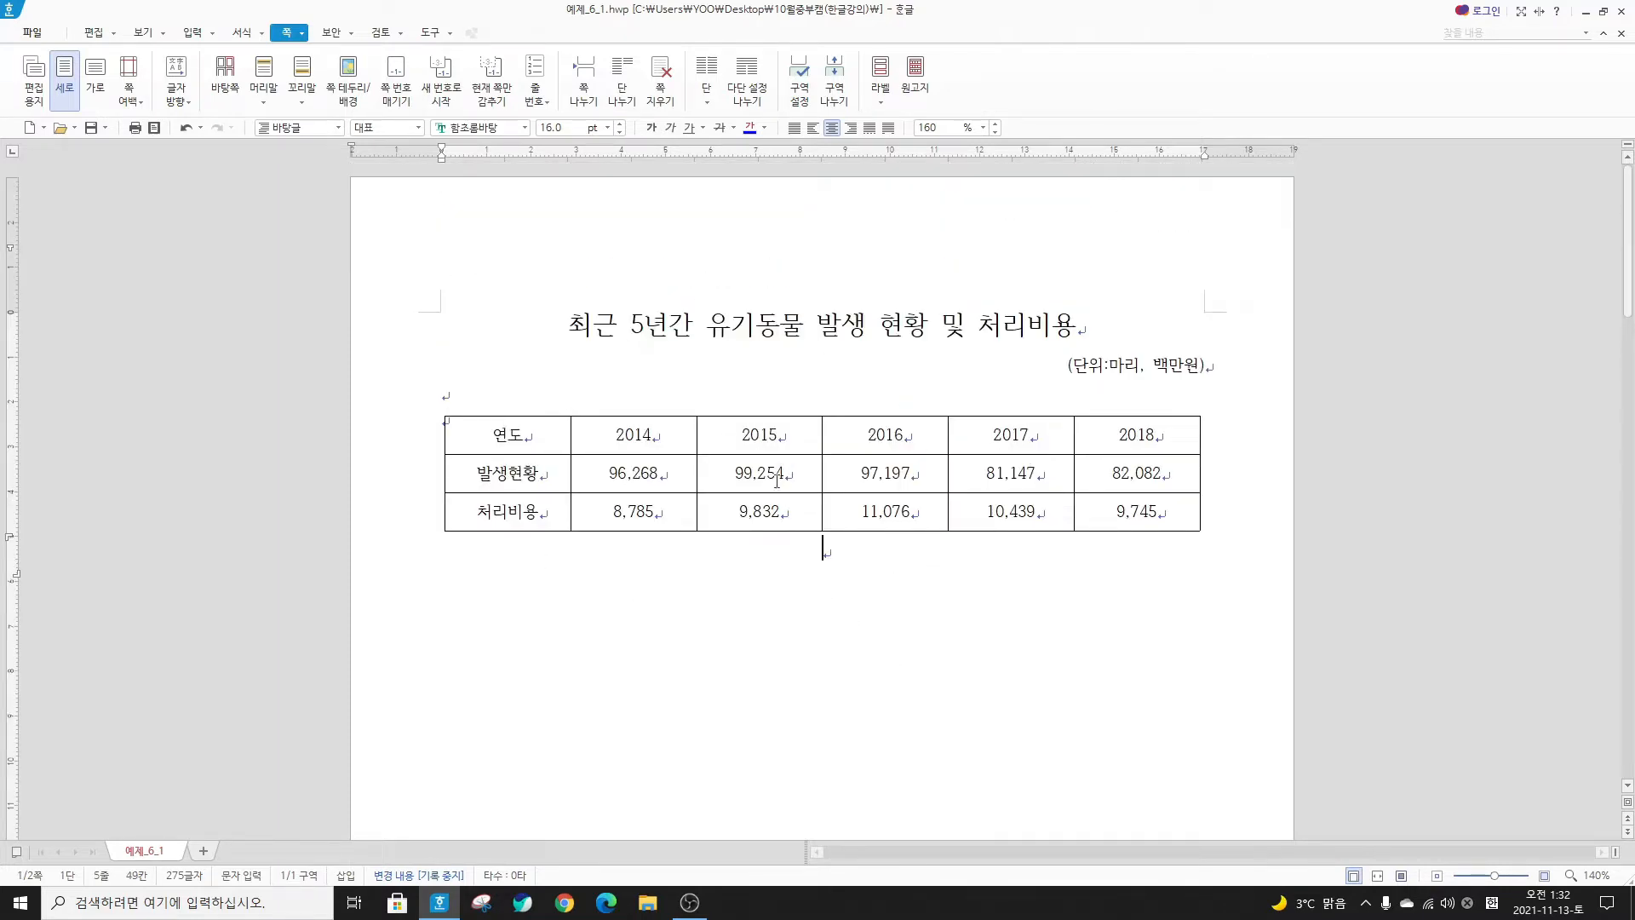
pyautogui.click(524, 419)
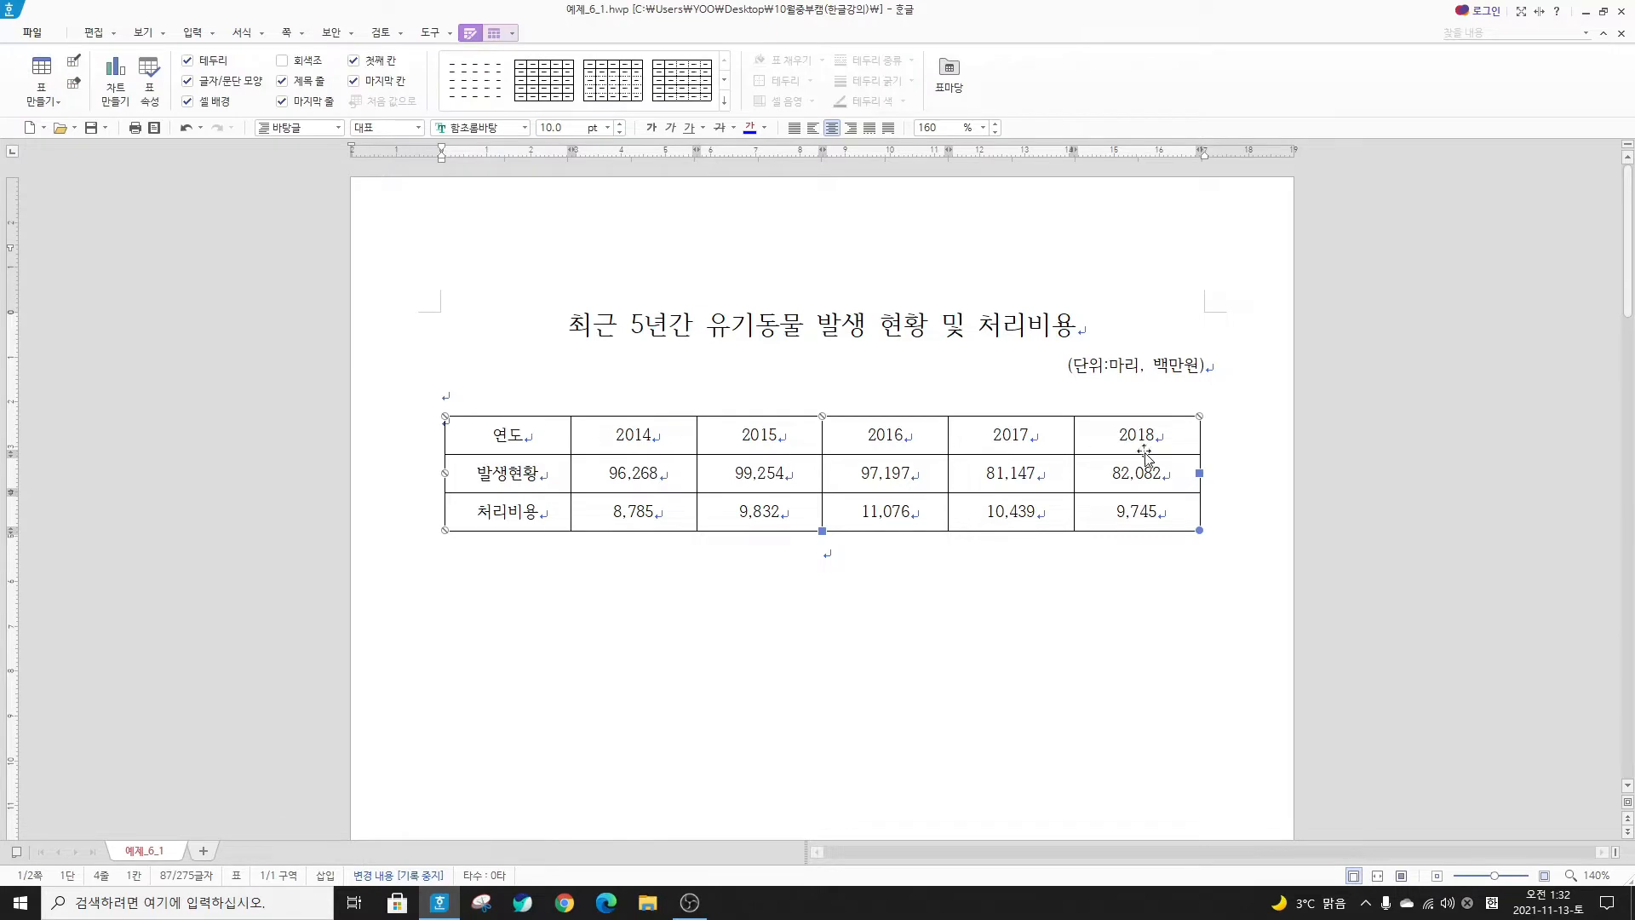
pyautogui.moveTo(930, 426)
pyautogui.mouseDown()
pyautogui.moveTo(929, 502)
pyautogui.moveTo(927, 475)
pyautogui.moveTo(958, 448)
pyautogui.moveTo(946, 425)
pyautogui.mouseUp()
pyautogui.click(923, 419)
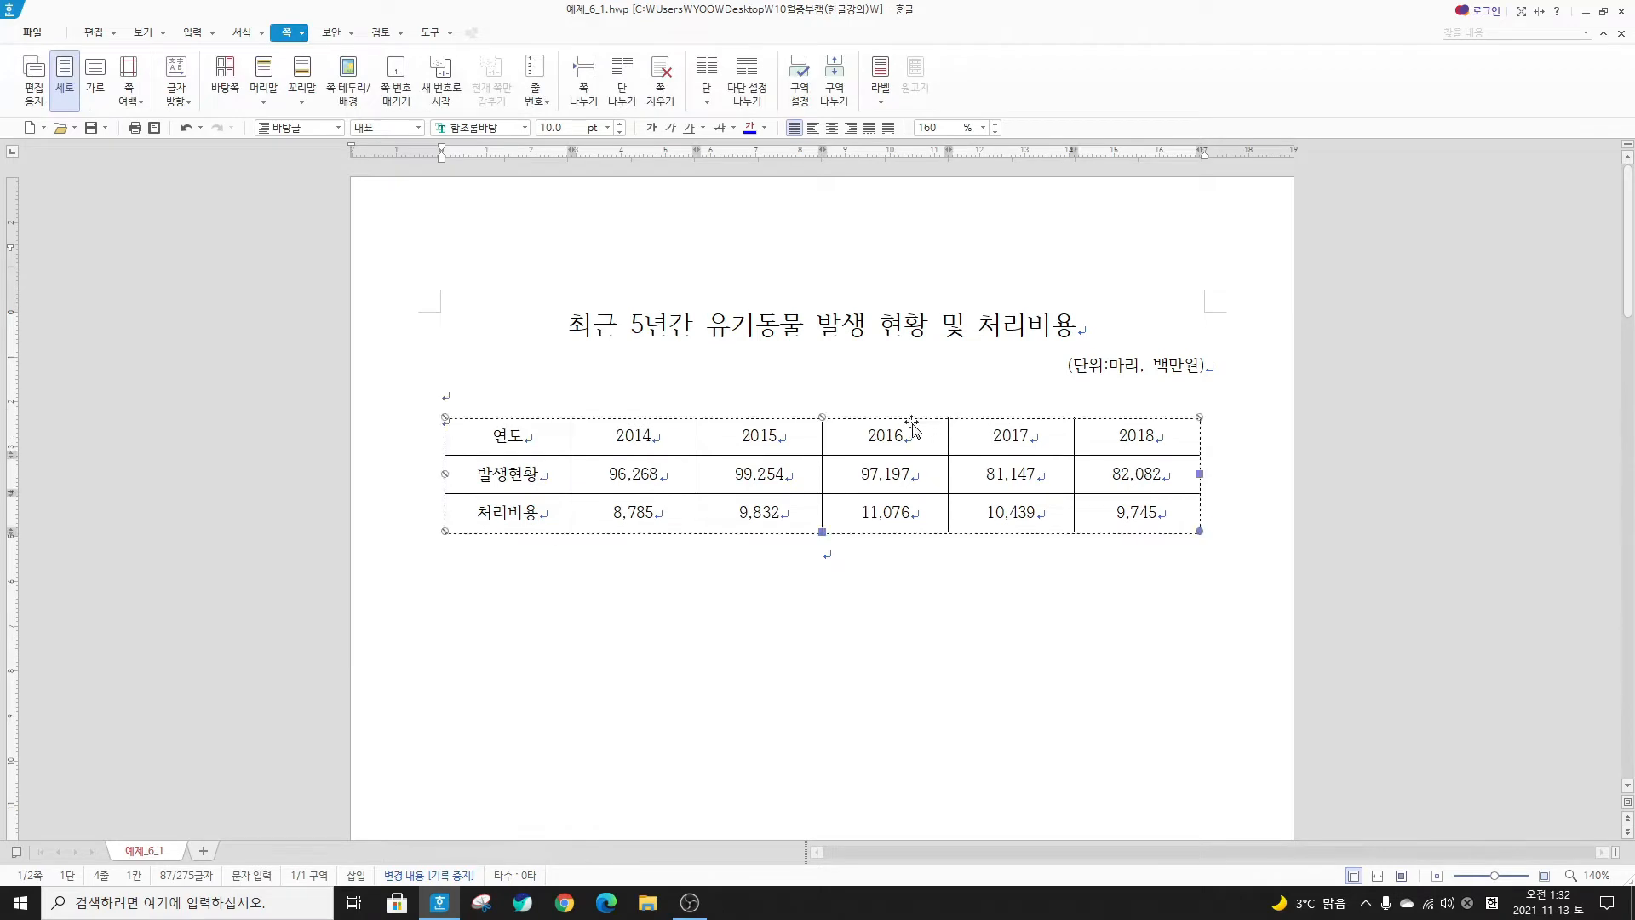
pyautogui.moveTo(921, 424); pyautogui.dragTo(927, 413)
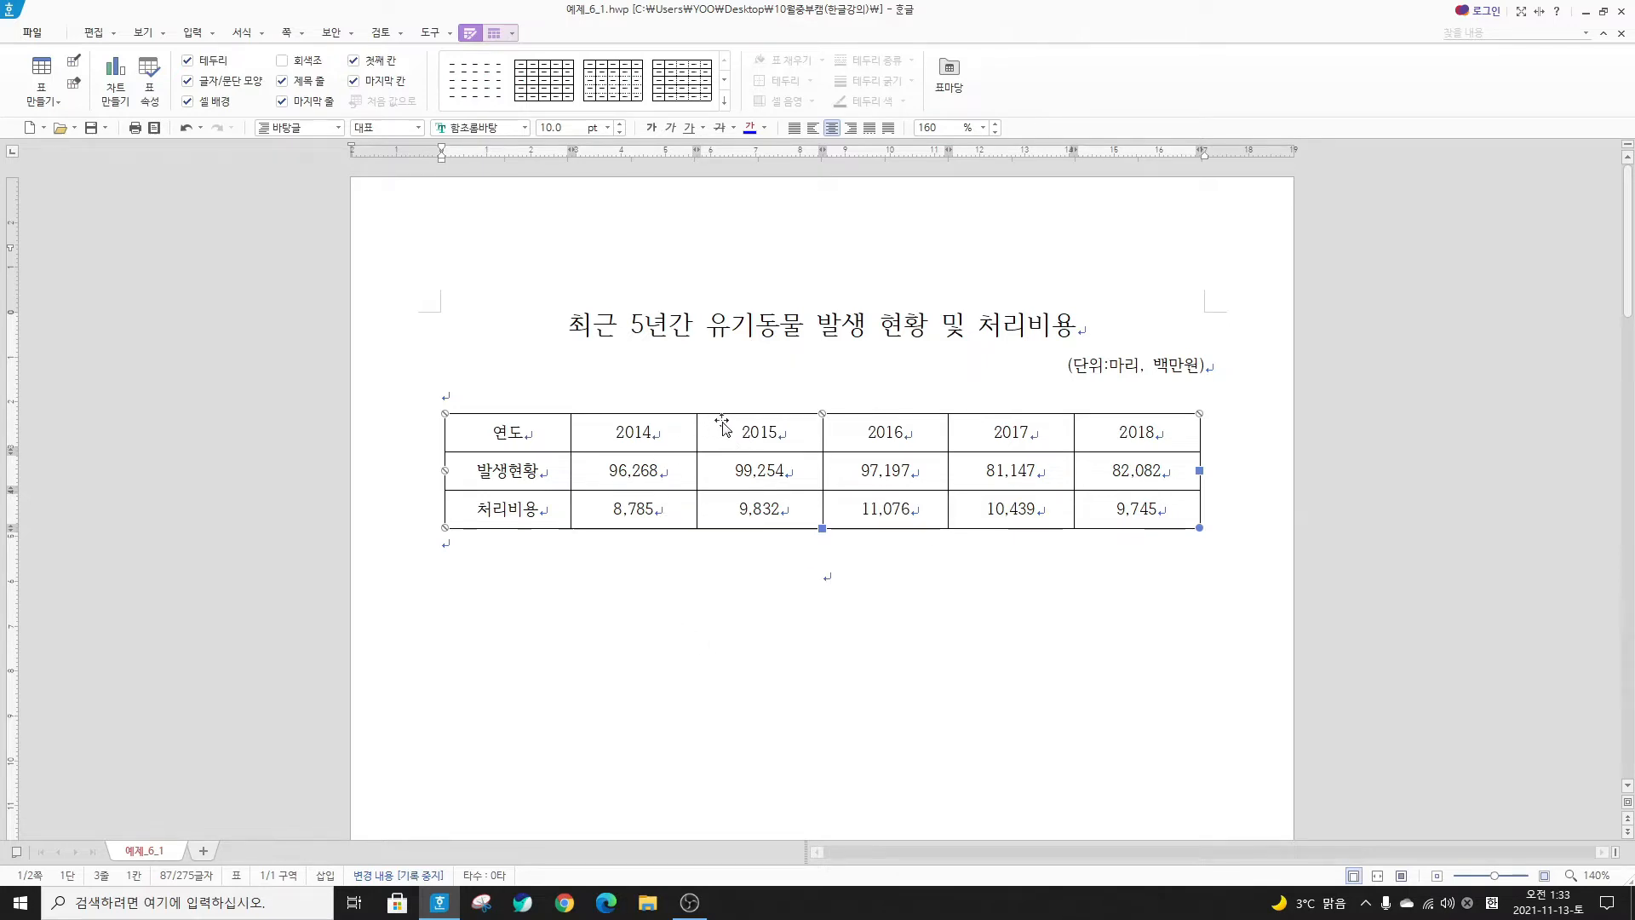
pyautogui.rightClick(644, 441)
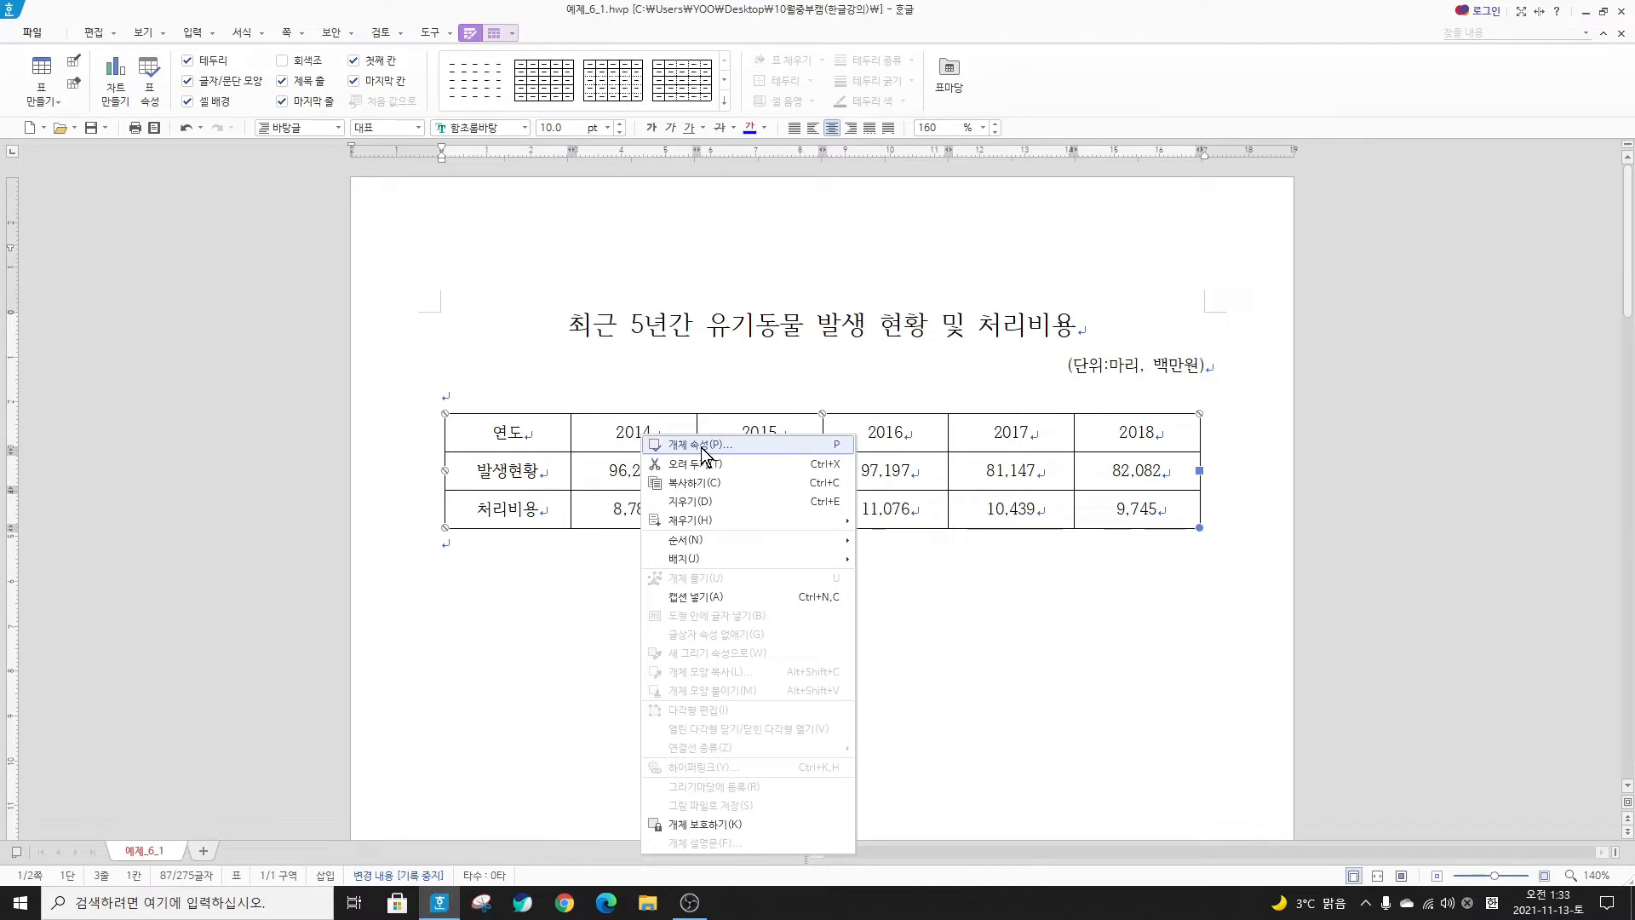
pyautogui.click(729, 451)
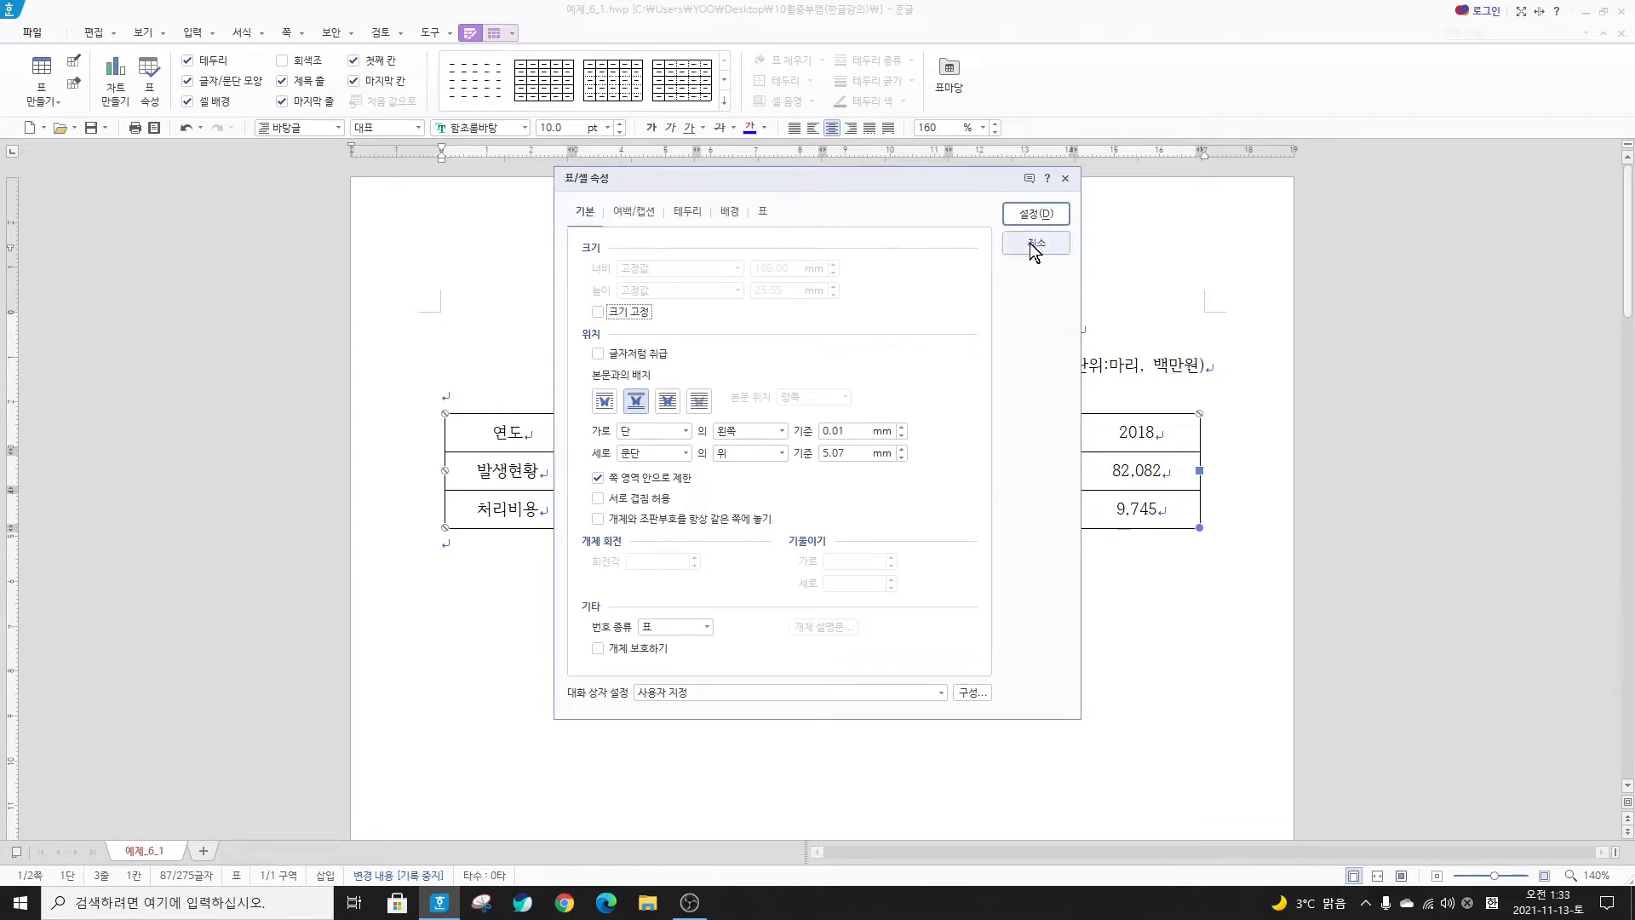
pyautogui.click(1069, 177)
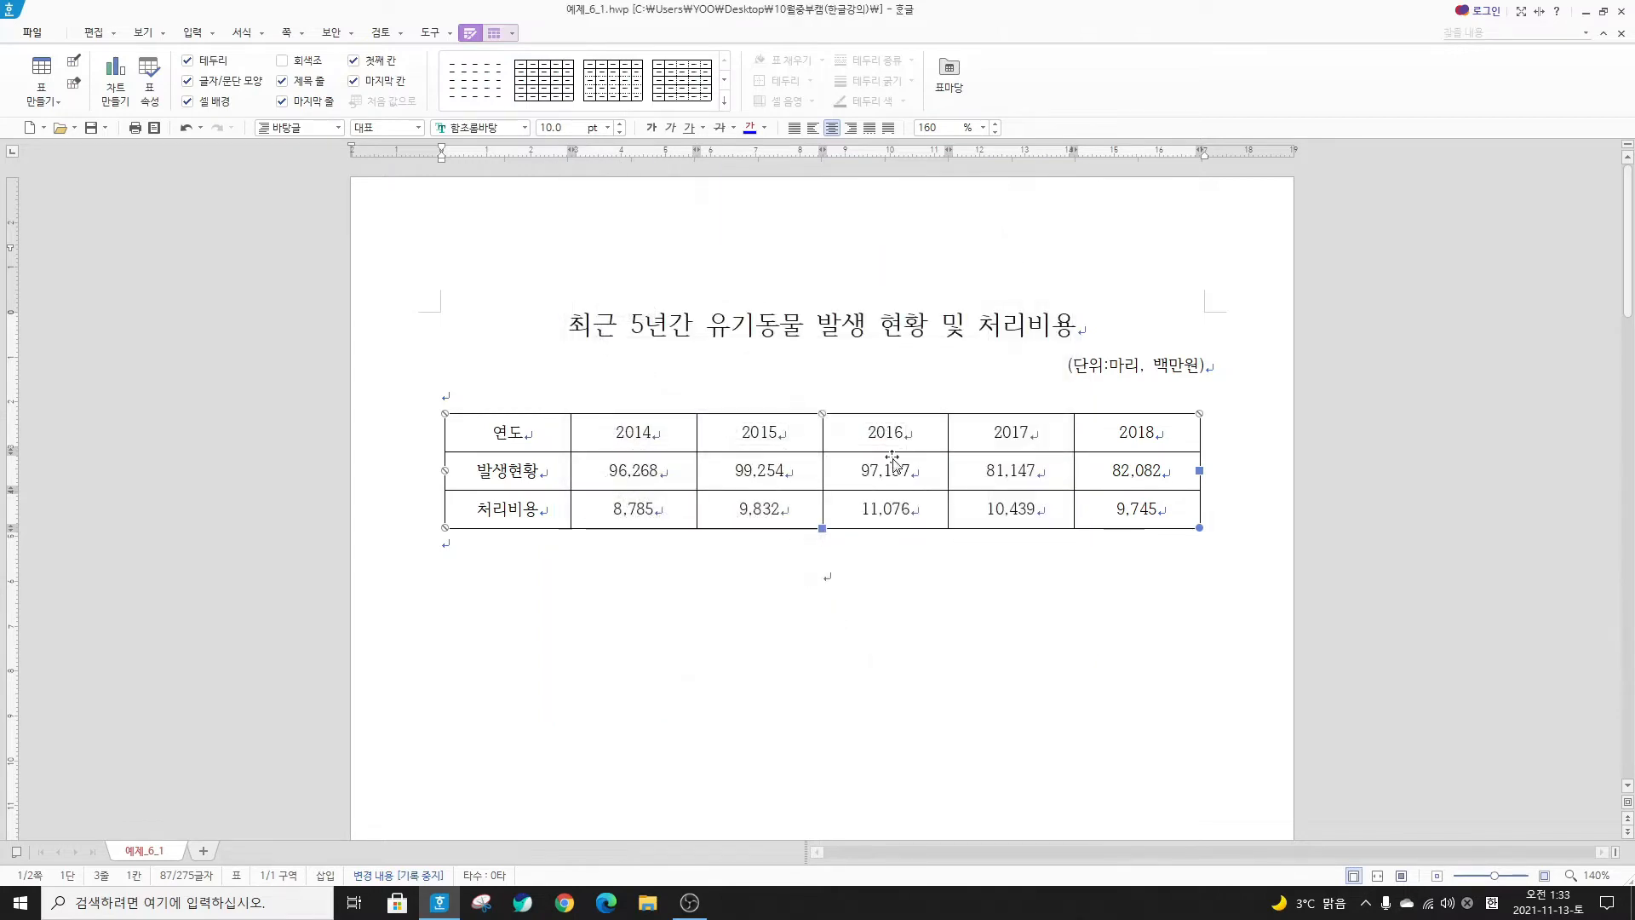
pyautogui.click(593, 560)
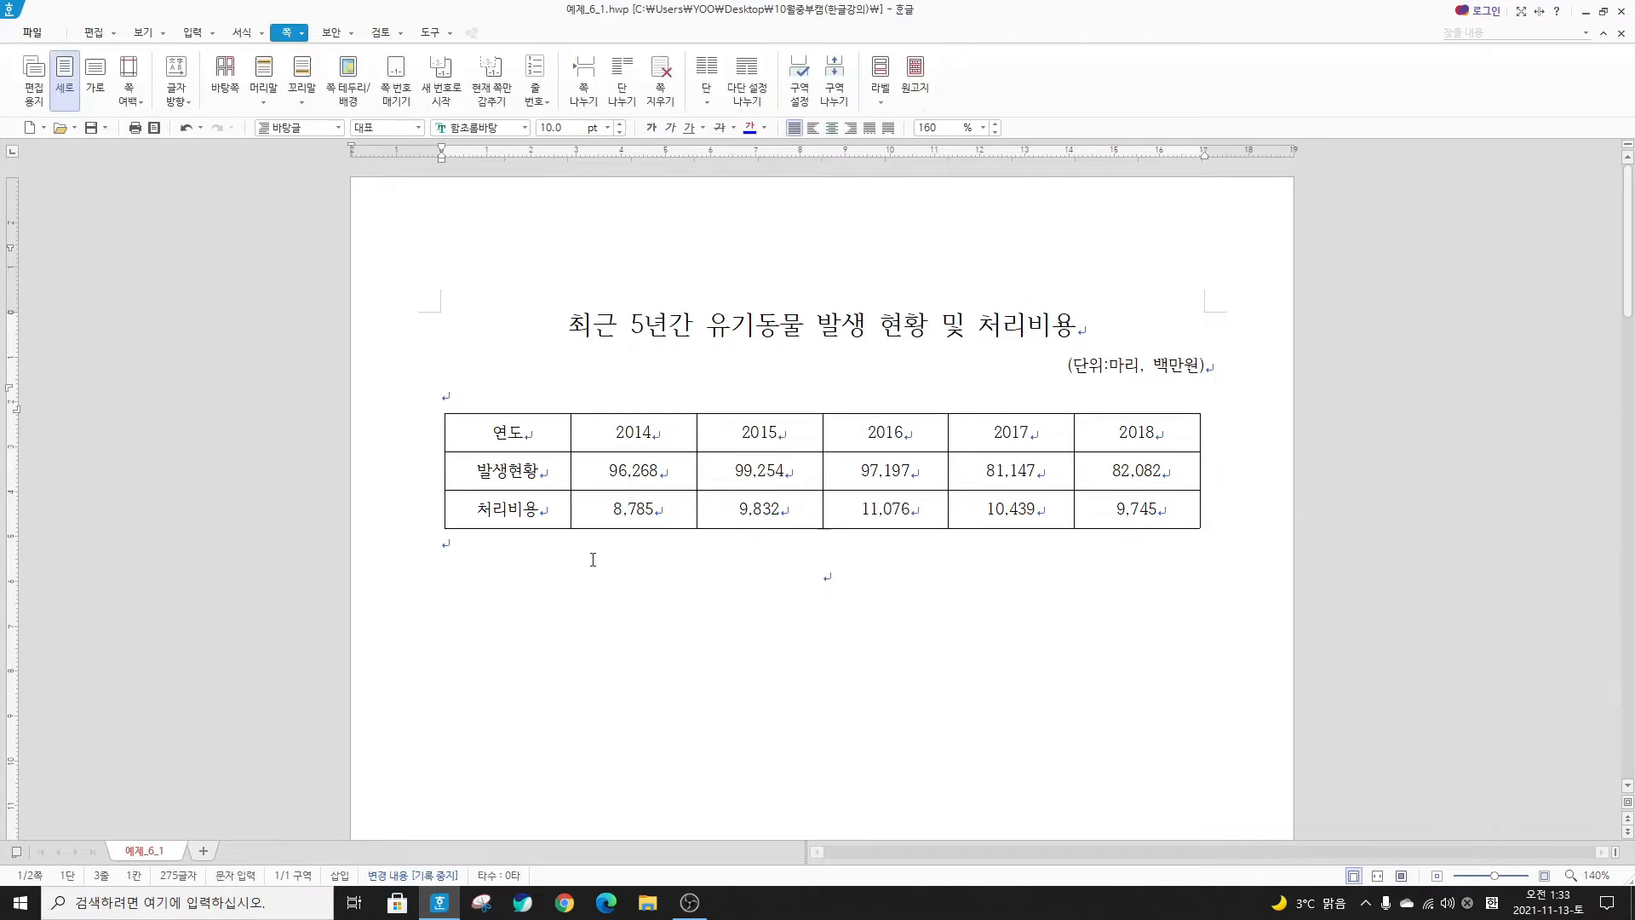
# Set the 2014–2018 table to be treated as a character (글자처럼 취급) in its table/cell properties
pyautogui.click(515, 436)
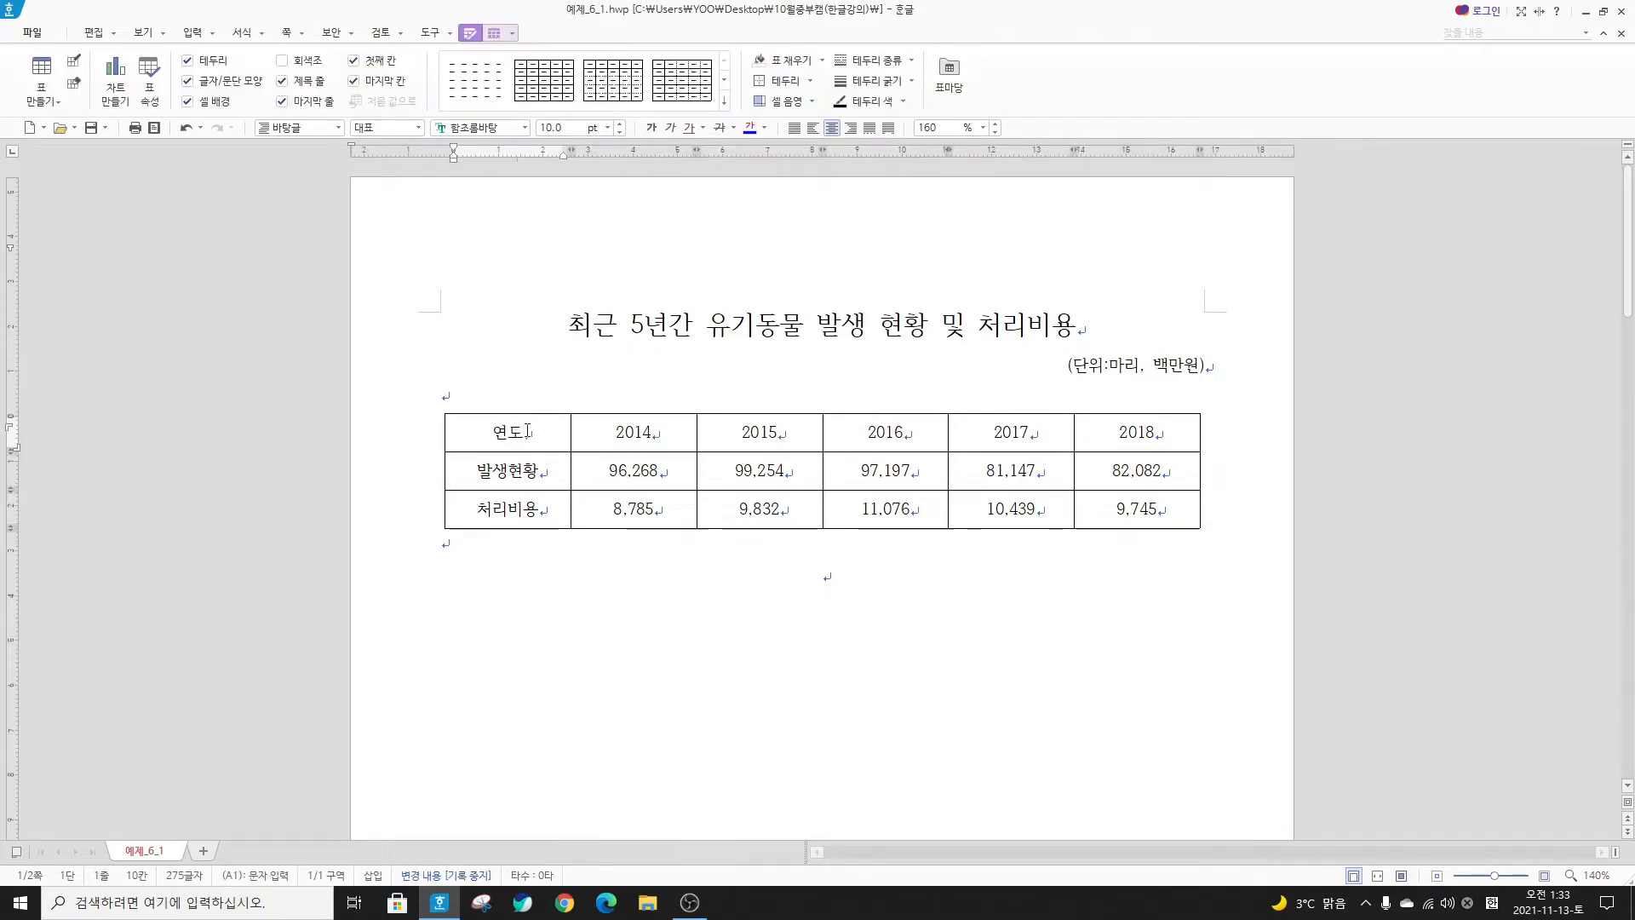
pyautogui.rightClick(527, 431)
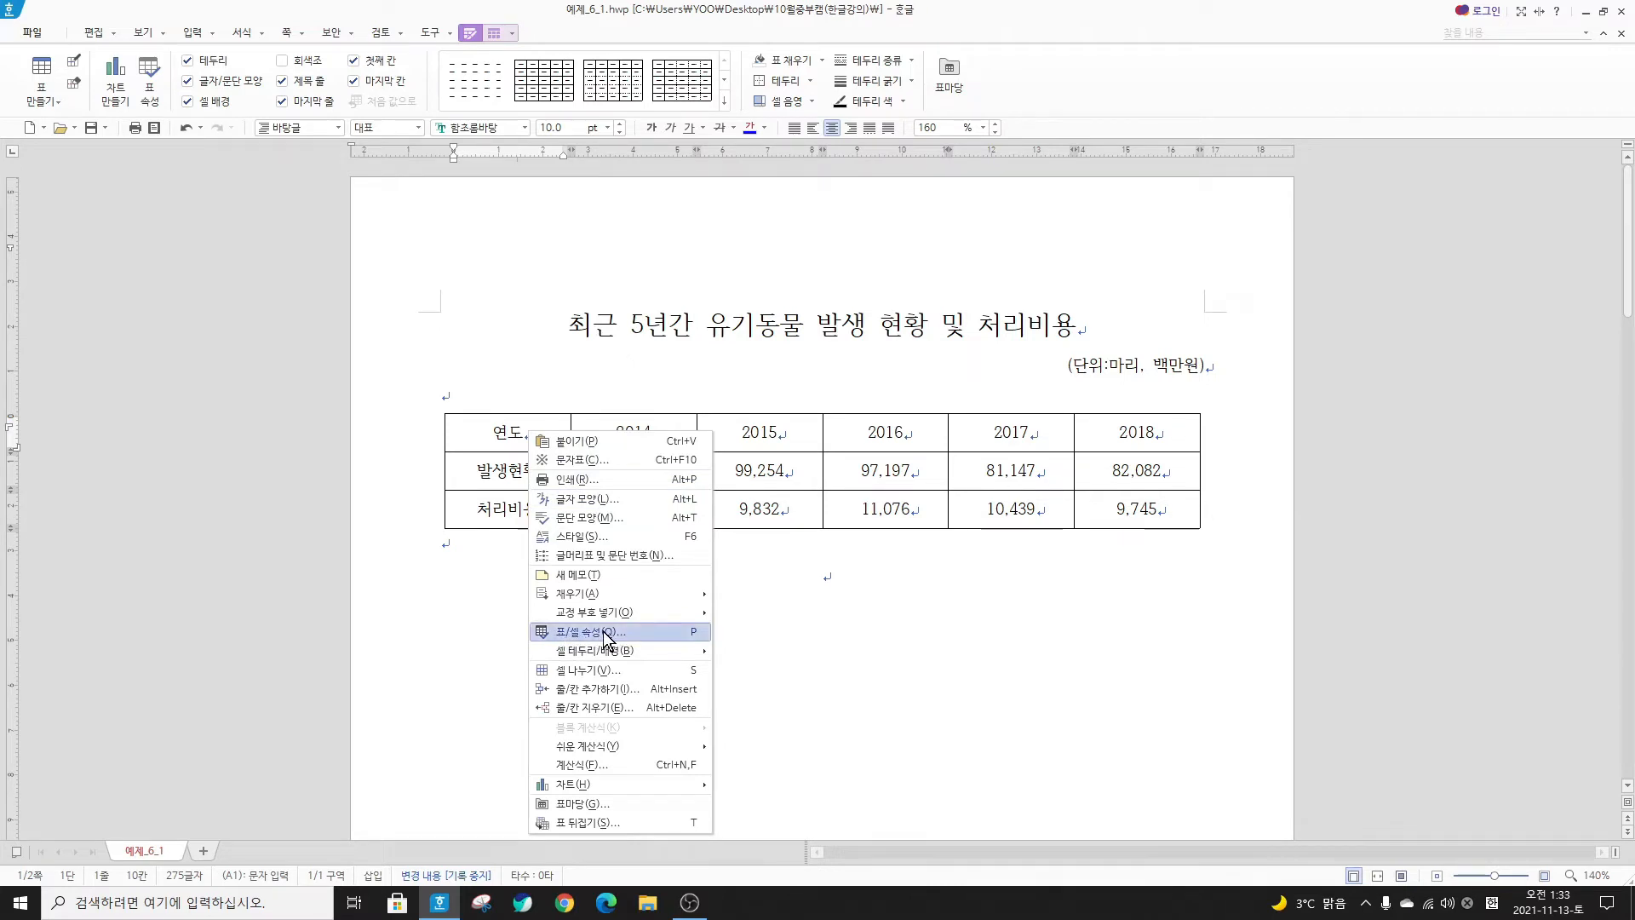
pyautogui.click(638, 632)
pyautogui.moveTo(737, 182); pyautogui.dragTo(851, 260)
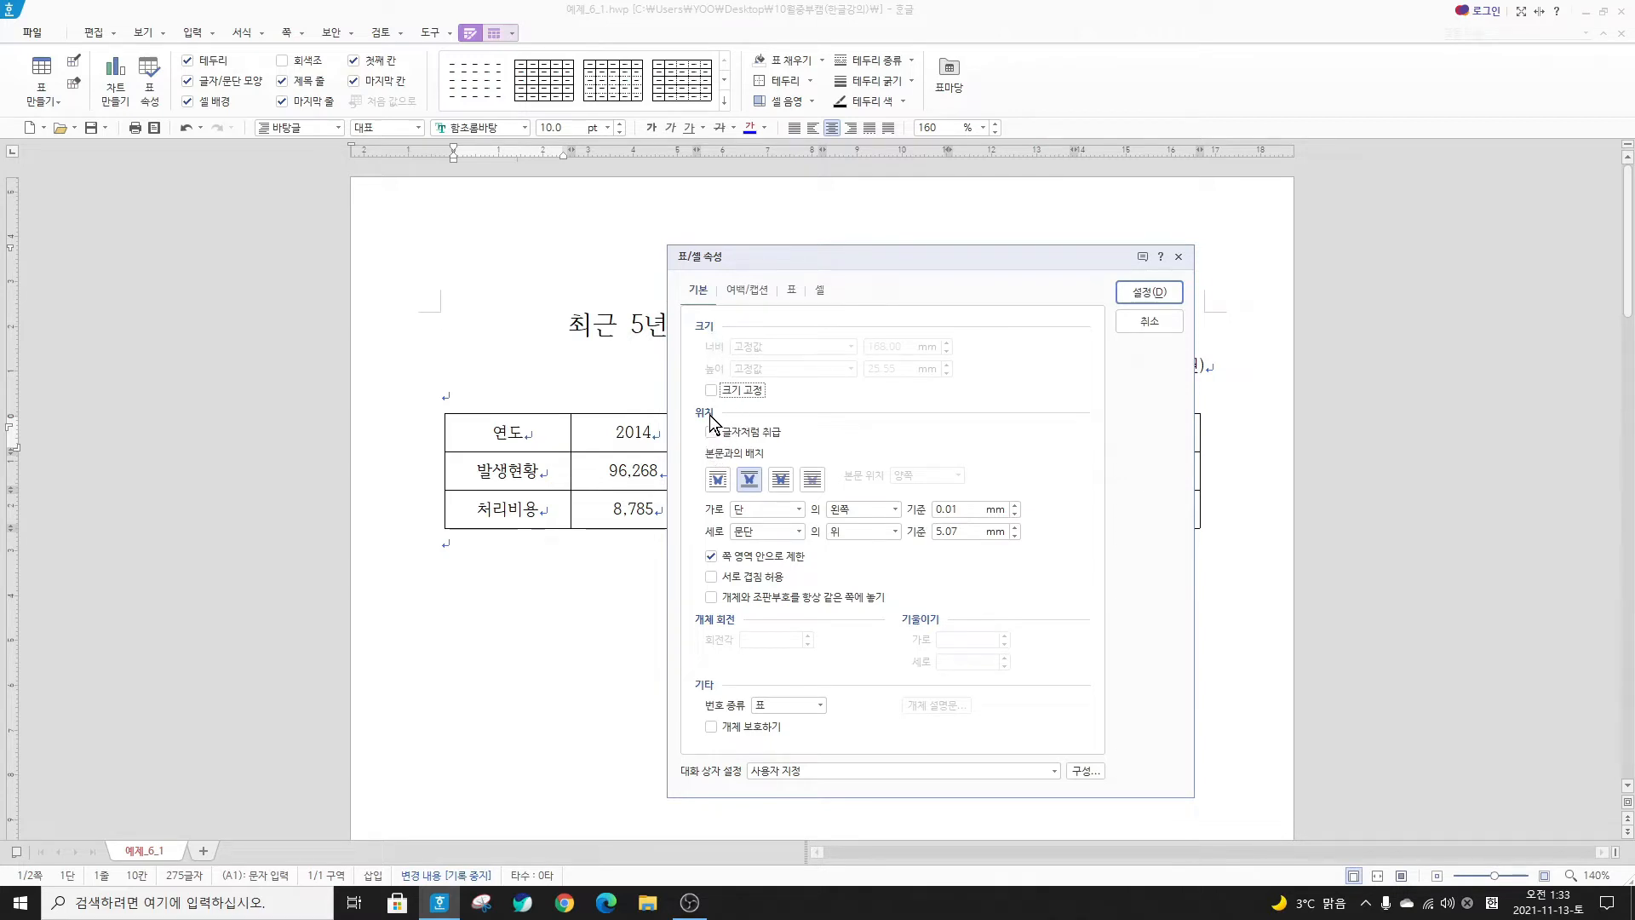
pyautogui.click(705, 290)
pyautogui.click(711, 433)
pyautogui.click(1151, 291)
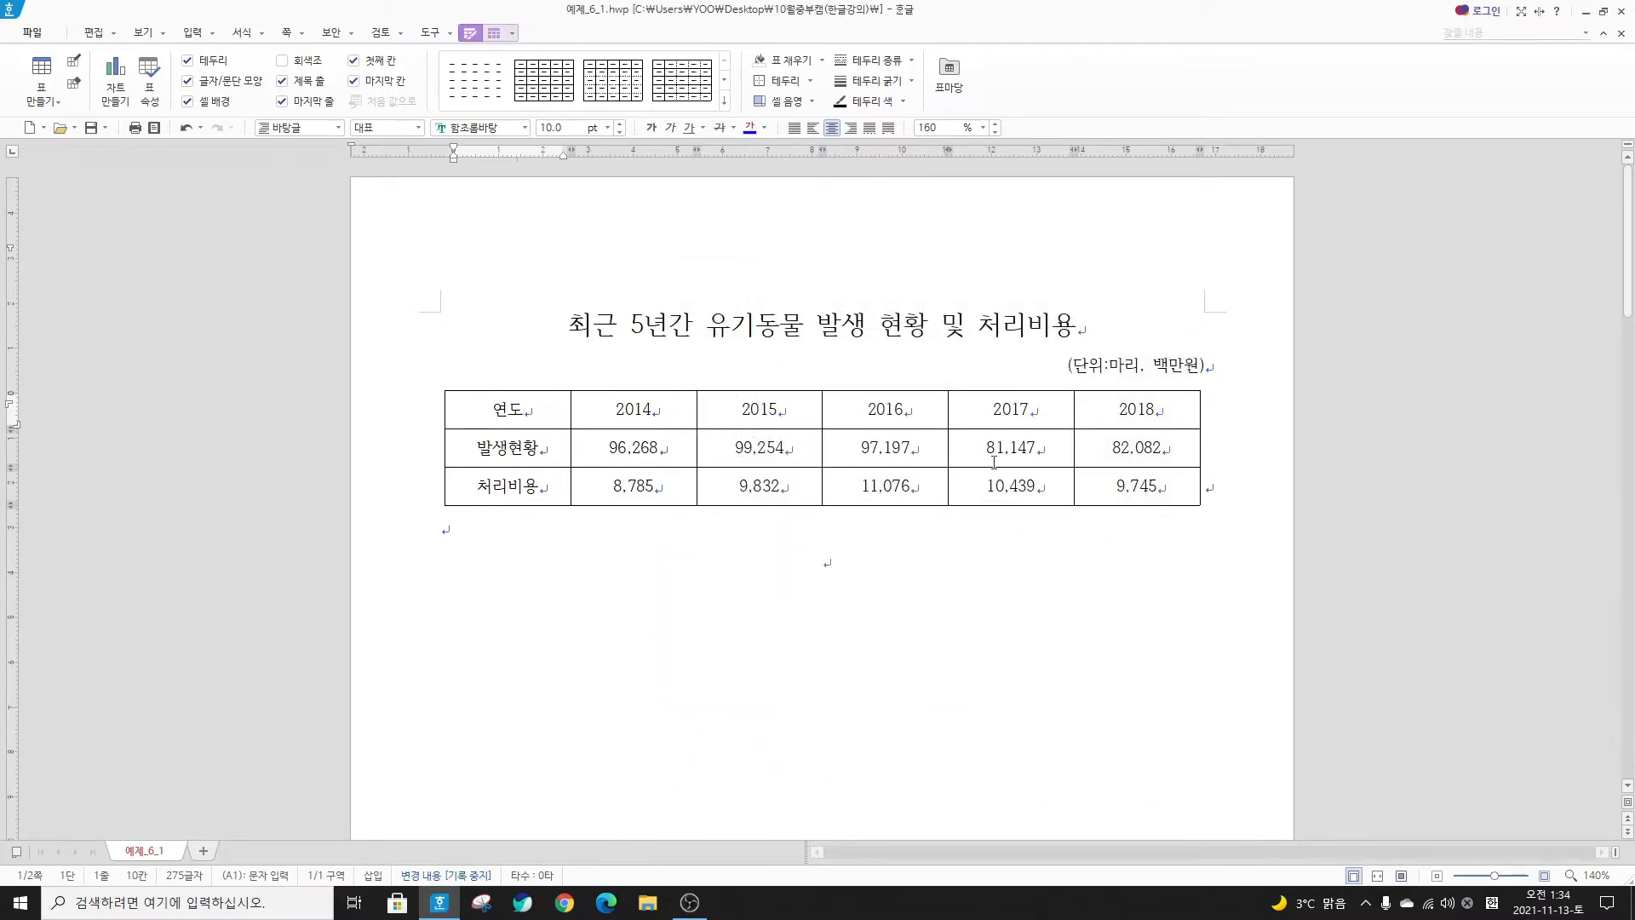
# Insert three blank lines after the 2014–2018 table and two blank lines before it
pyautogui.click(1211, 488)
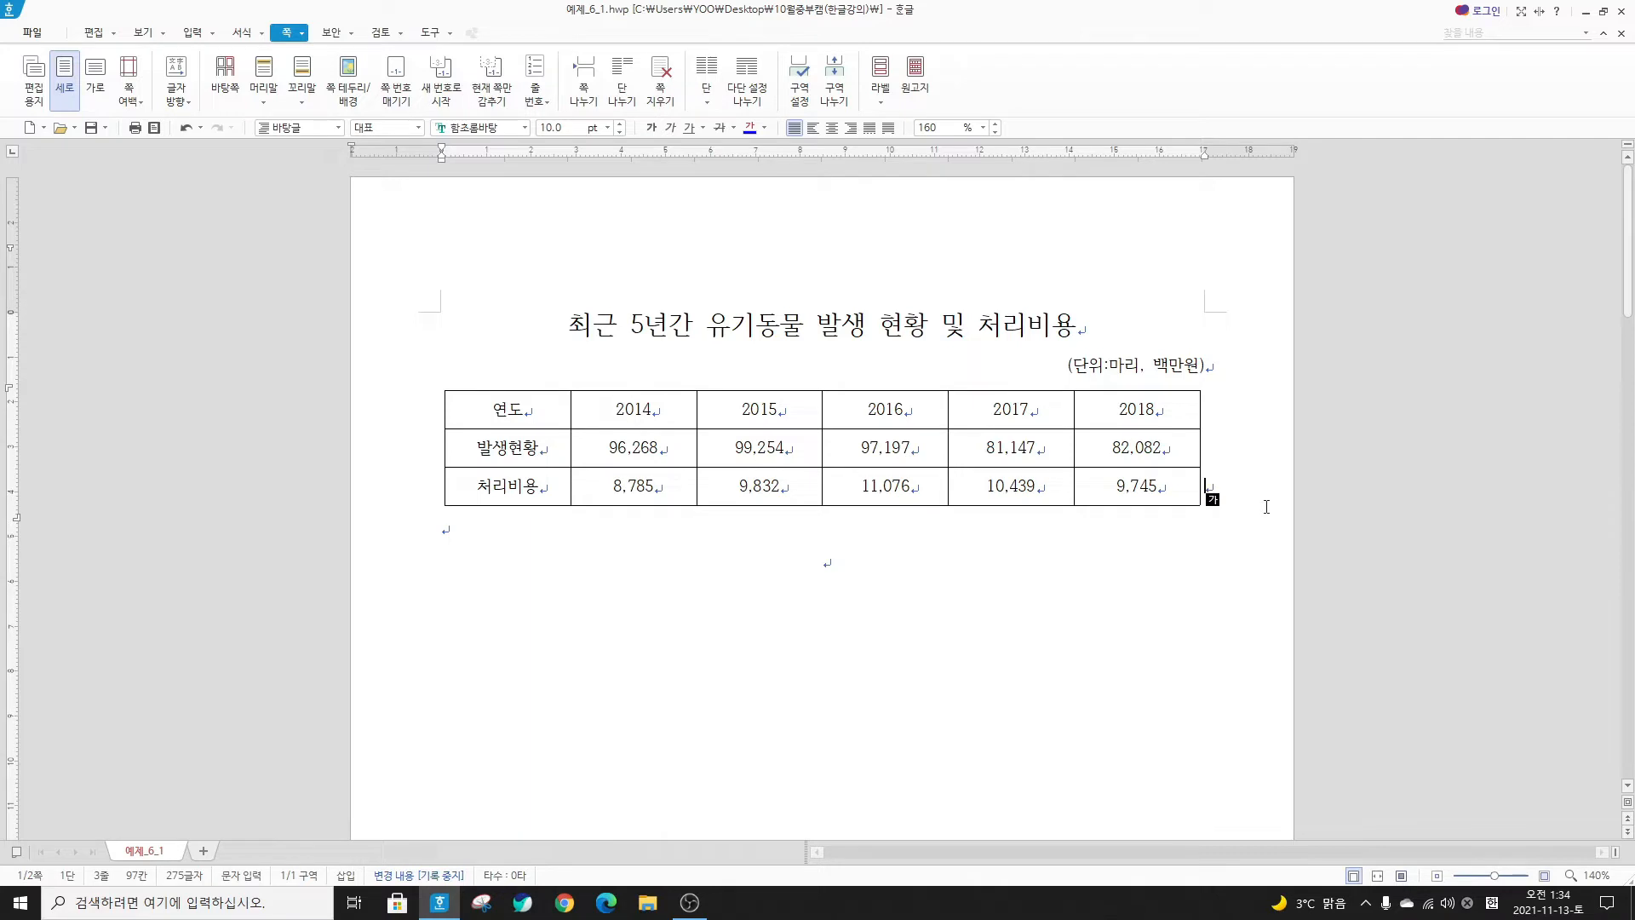
pyautogui.press('Return')
pyautogui.press('Return')
pyautogui.press('Return')
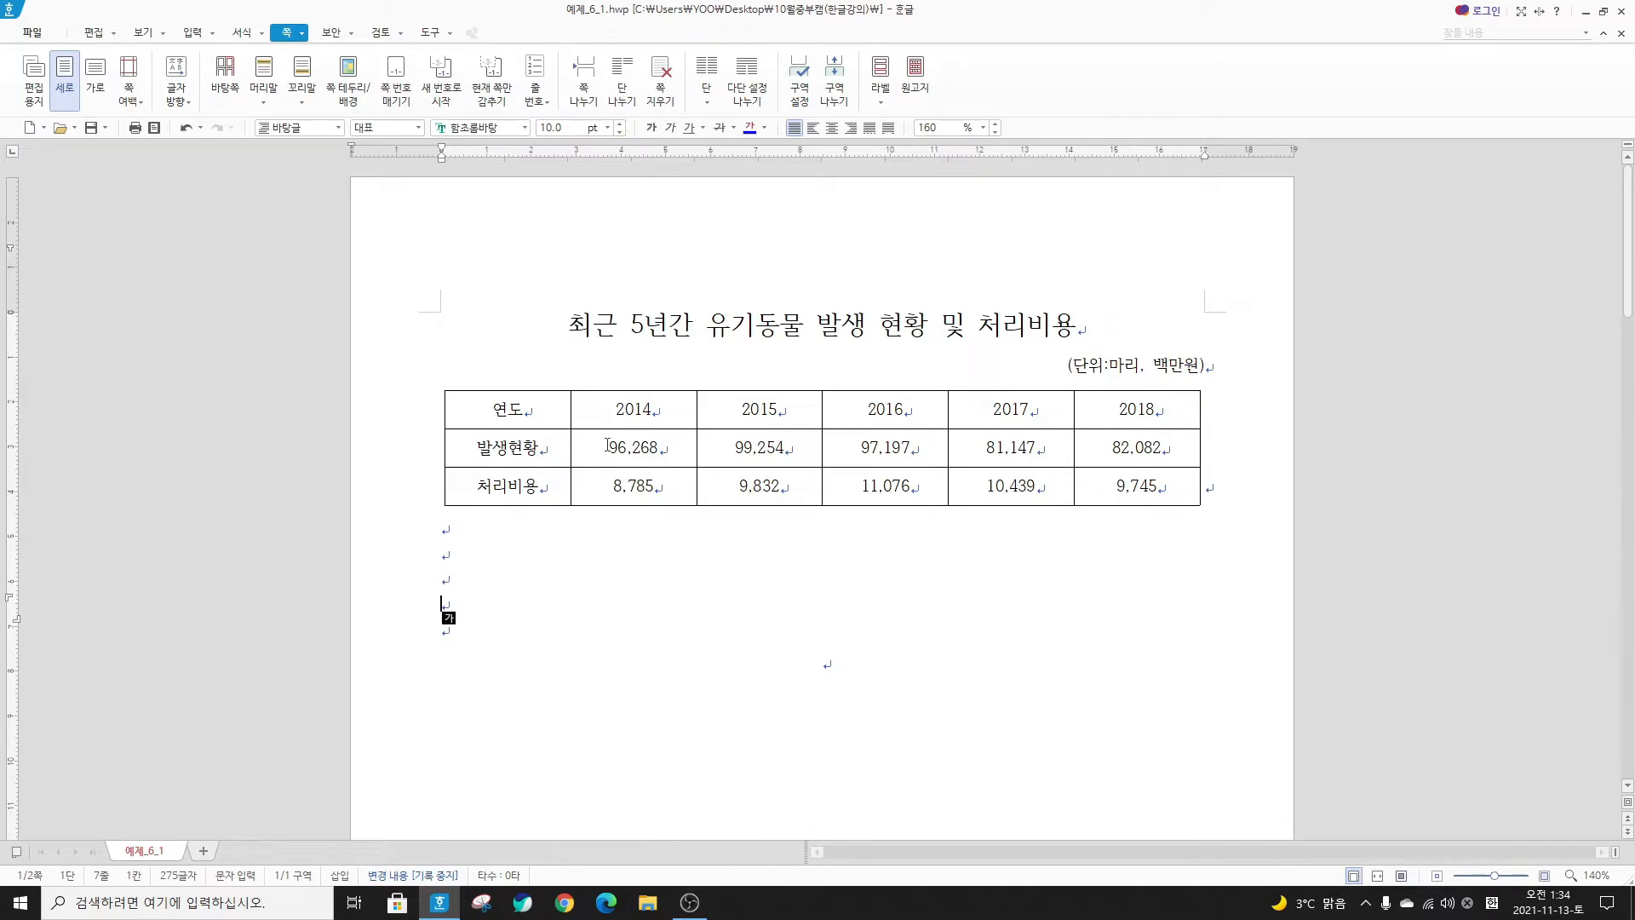
pyautogui.click(442, 487)
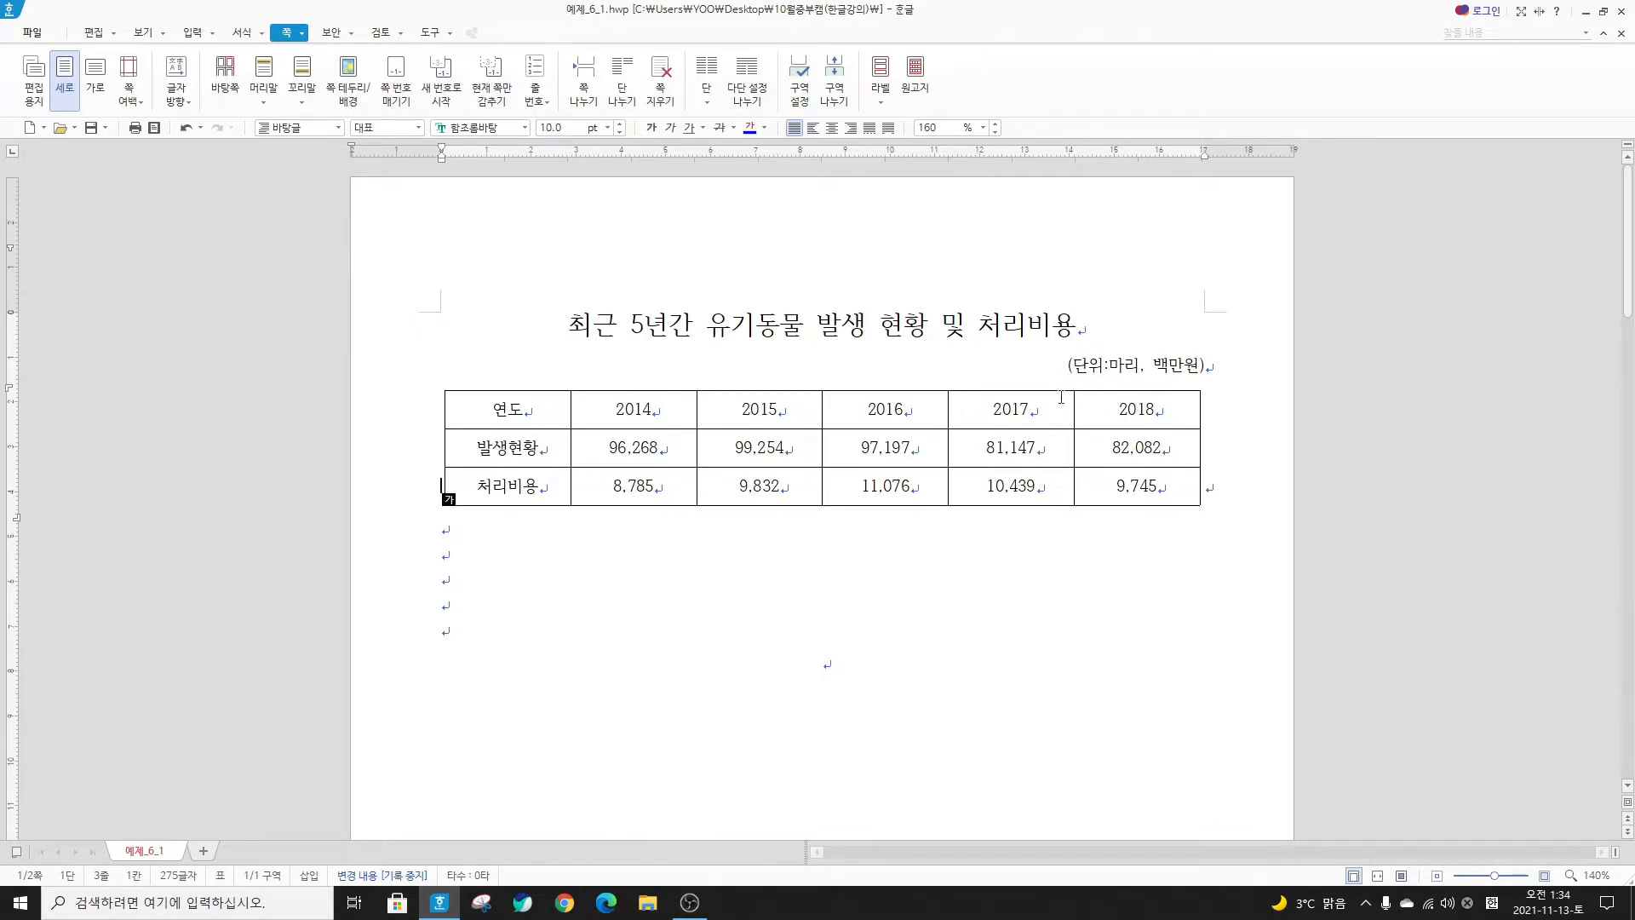
pyautogui.press('Return')
pyautogui.press('Return')
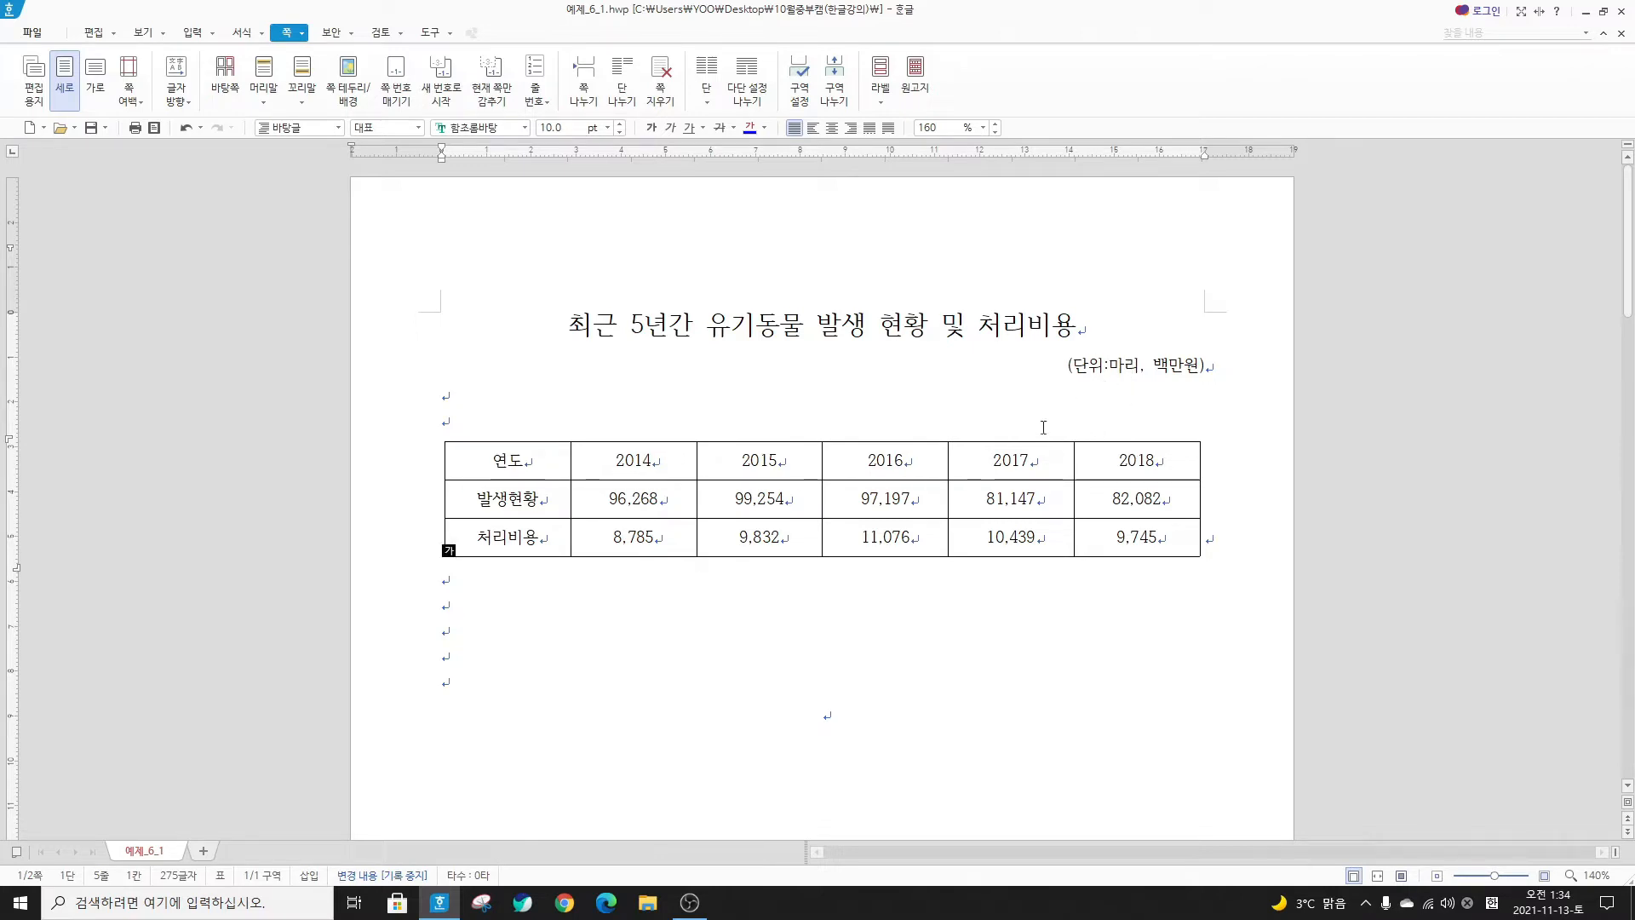
# Cut the unit note "(단위:마리, 백만원)" from the line below the title
pyautogui.moveTo(1065, 362); pyautogui.dragTo(1204, 368)
pyautogui.hotkey('ctrl', 'c')
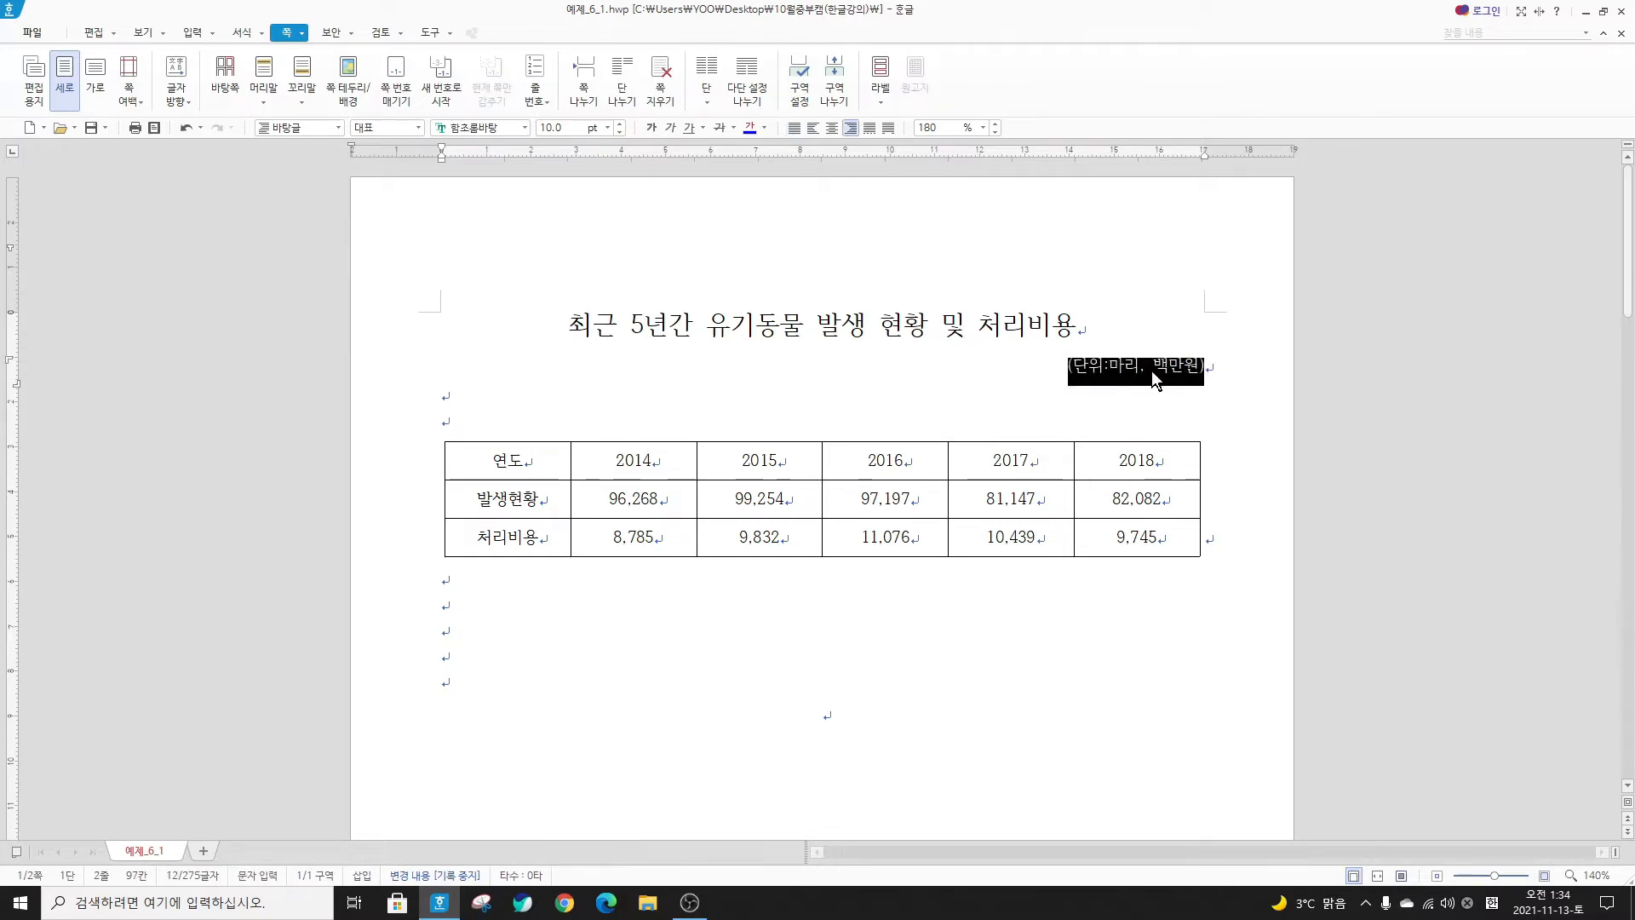
pyautogui.rightClick(1082, 368)
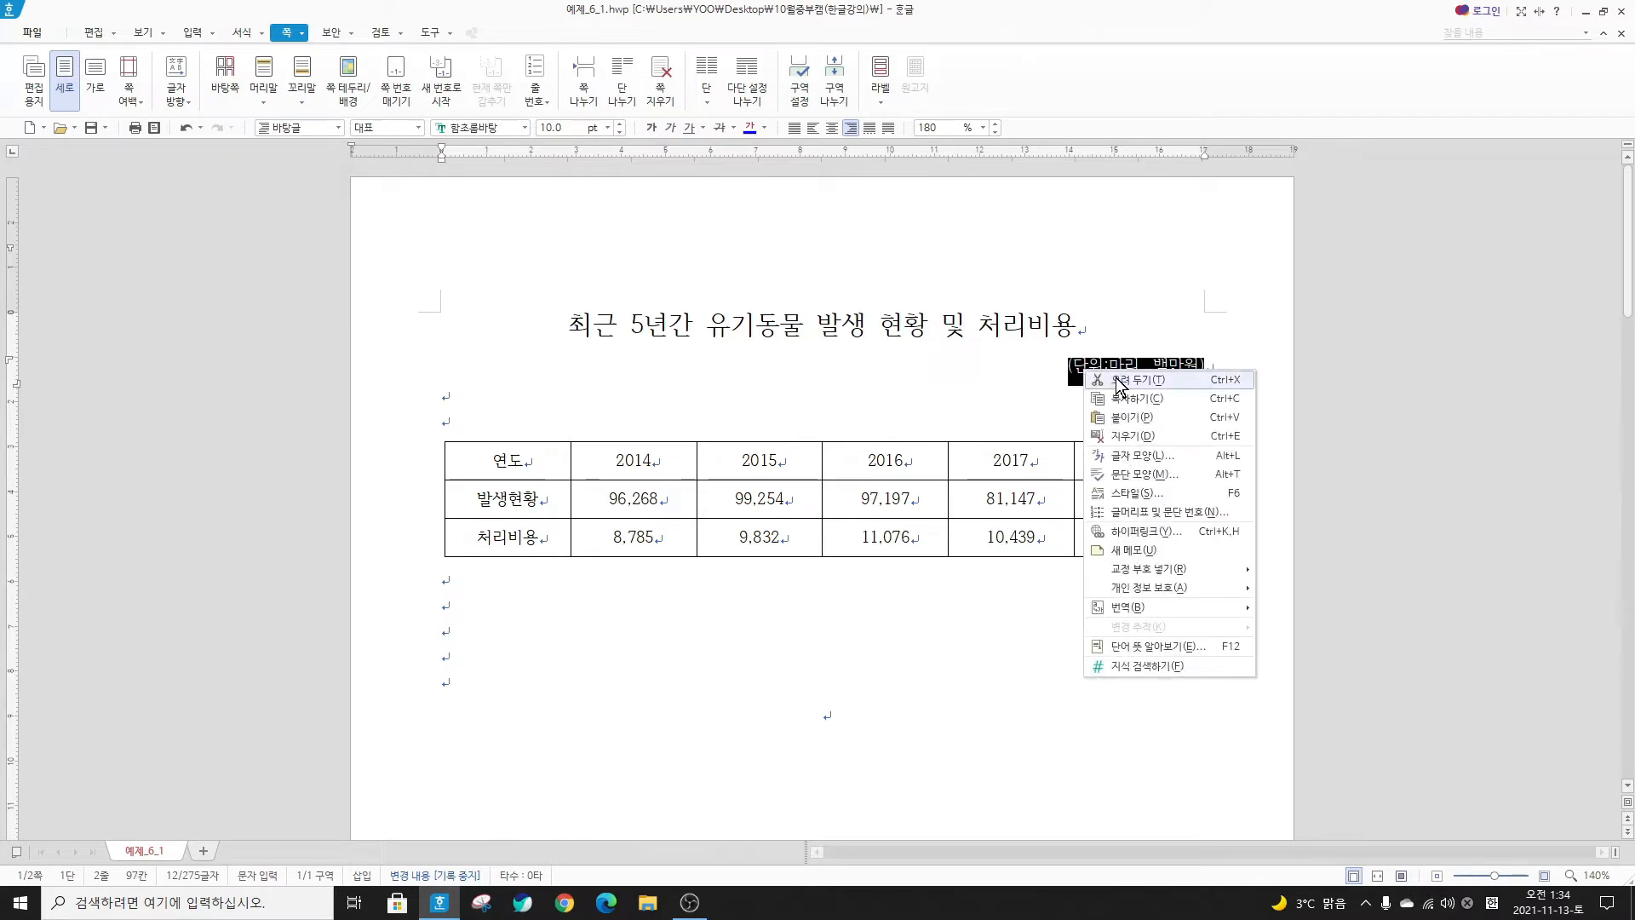
pyautogui.click(1123, 379)
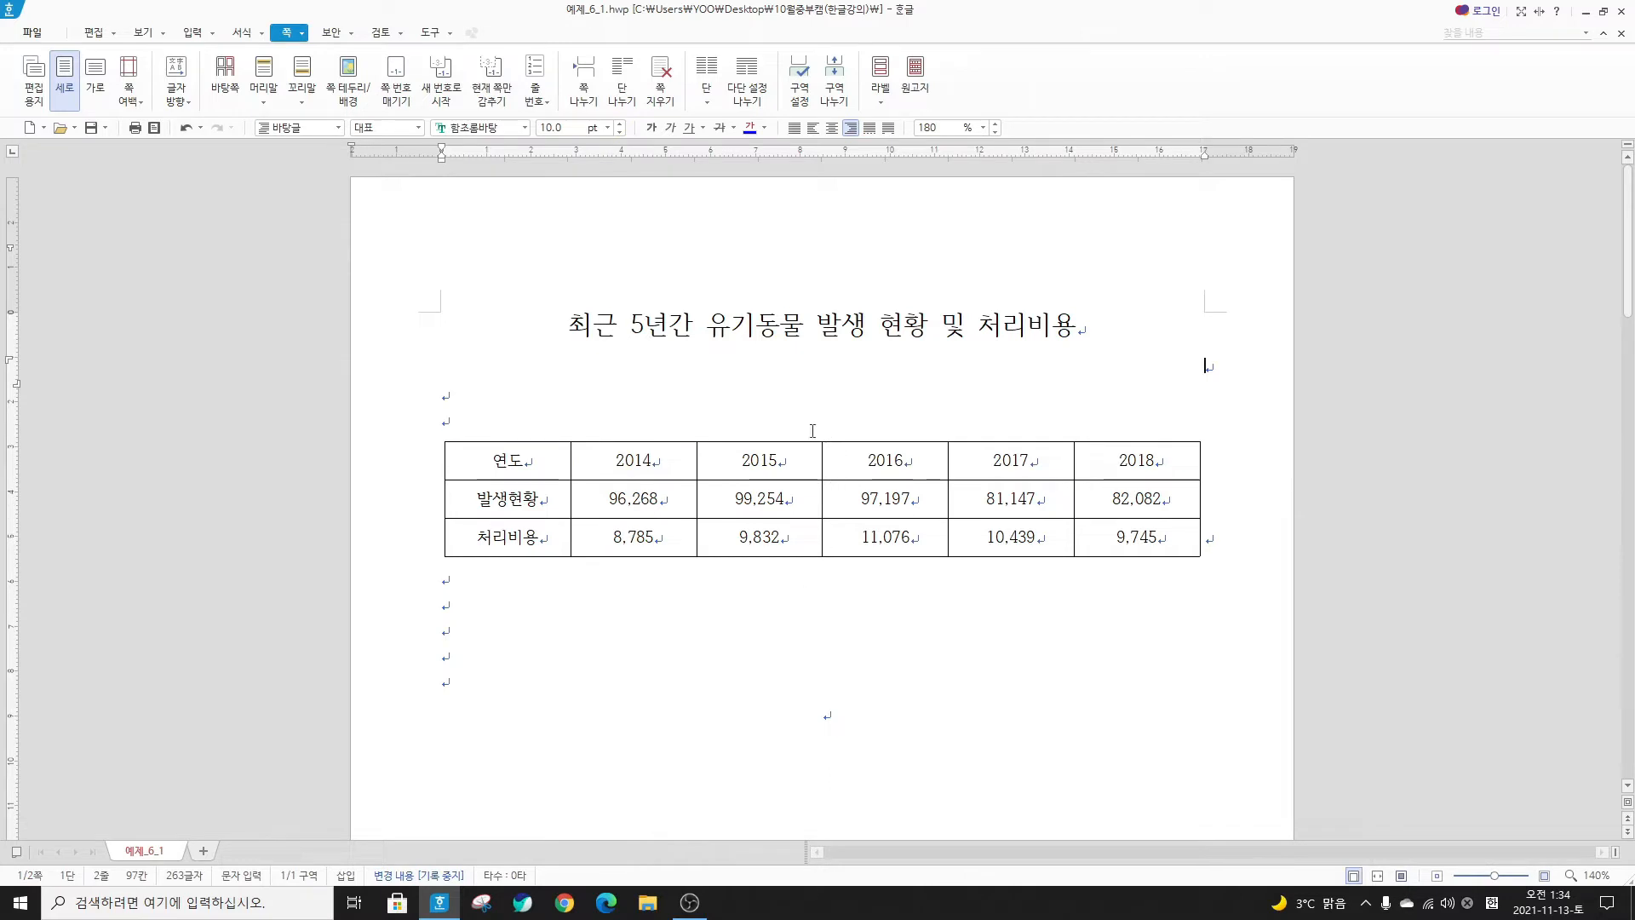
pyautogui.press('Hangul')
# Add a caption to the 2014–2018 table and delete its default text "표 1"
pyautogui.click(790, 441)
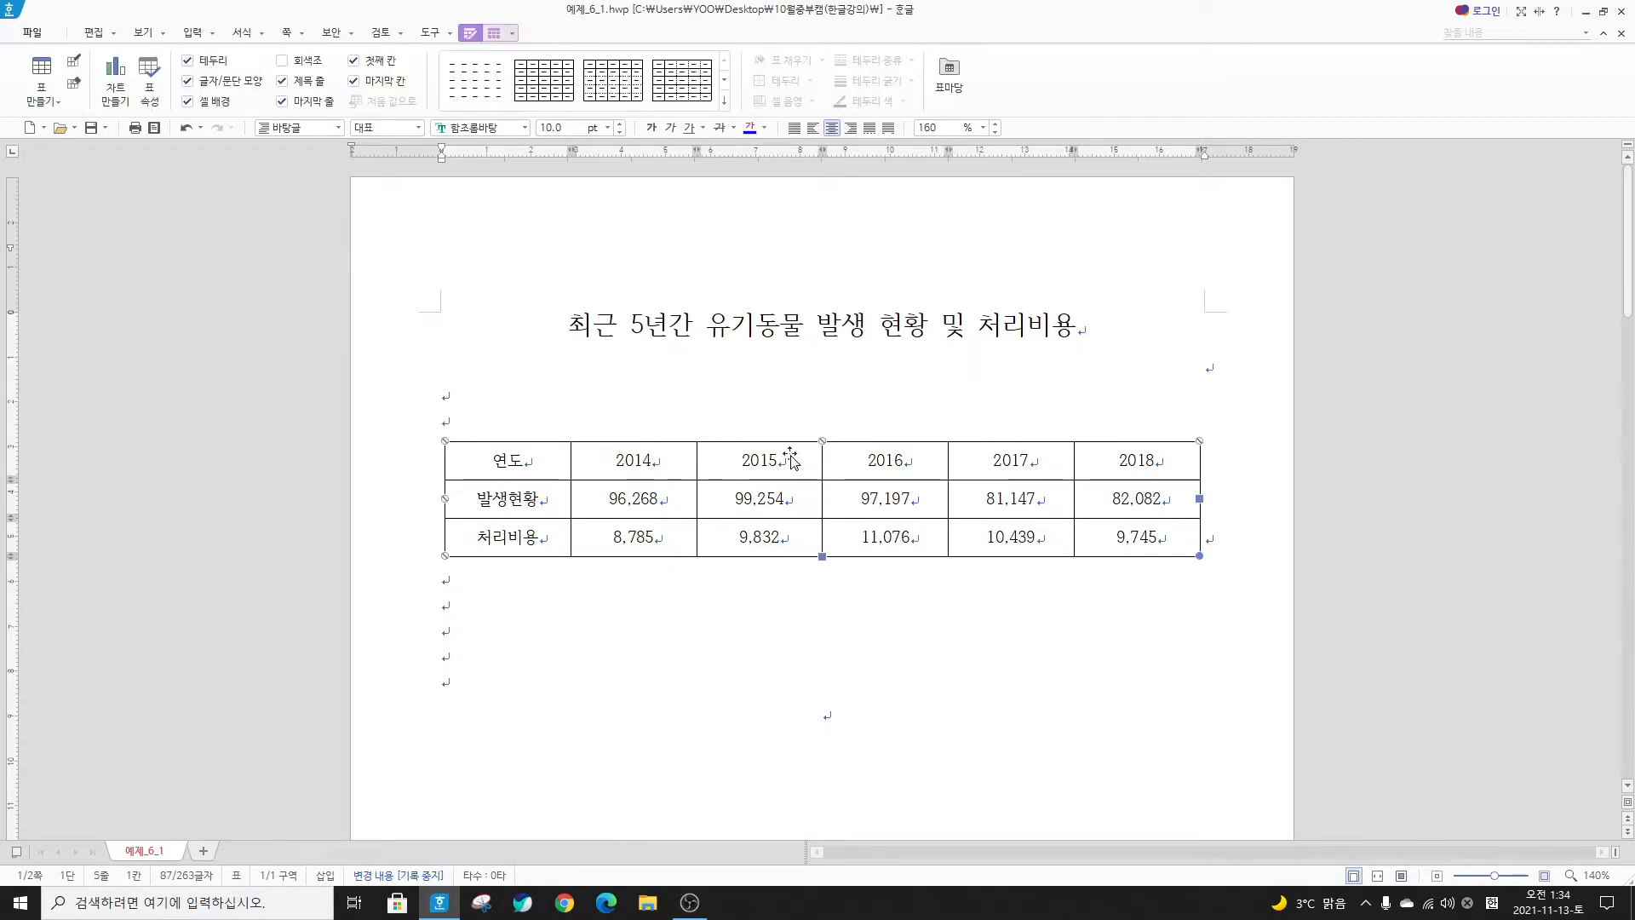
pyautogui.rightClick(790, 460)
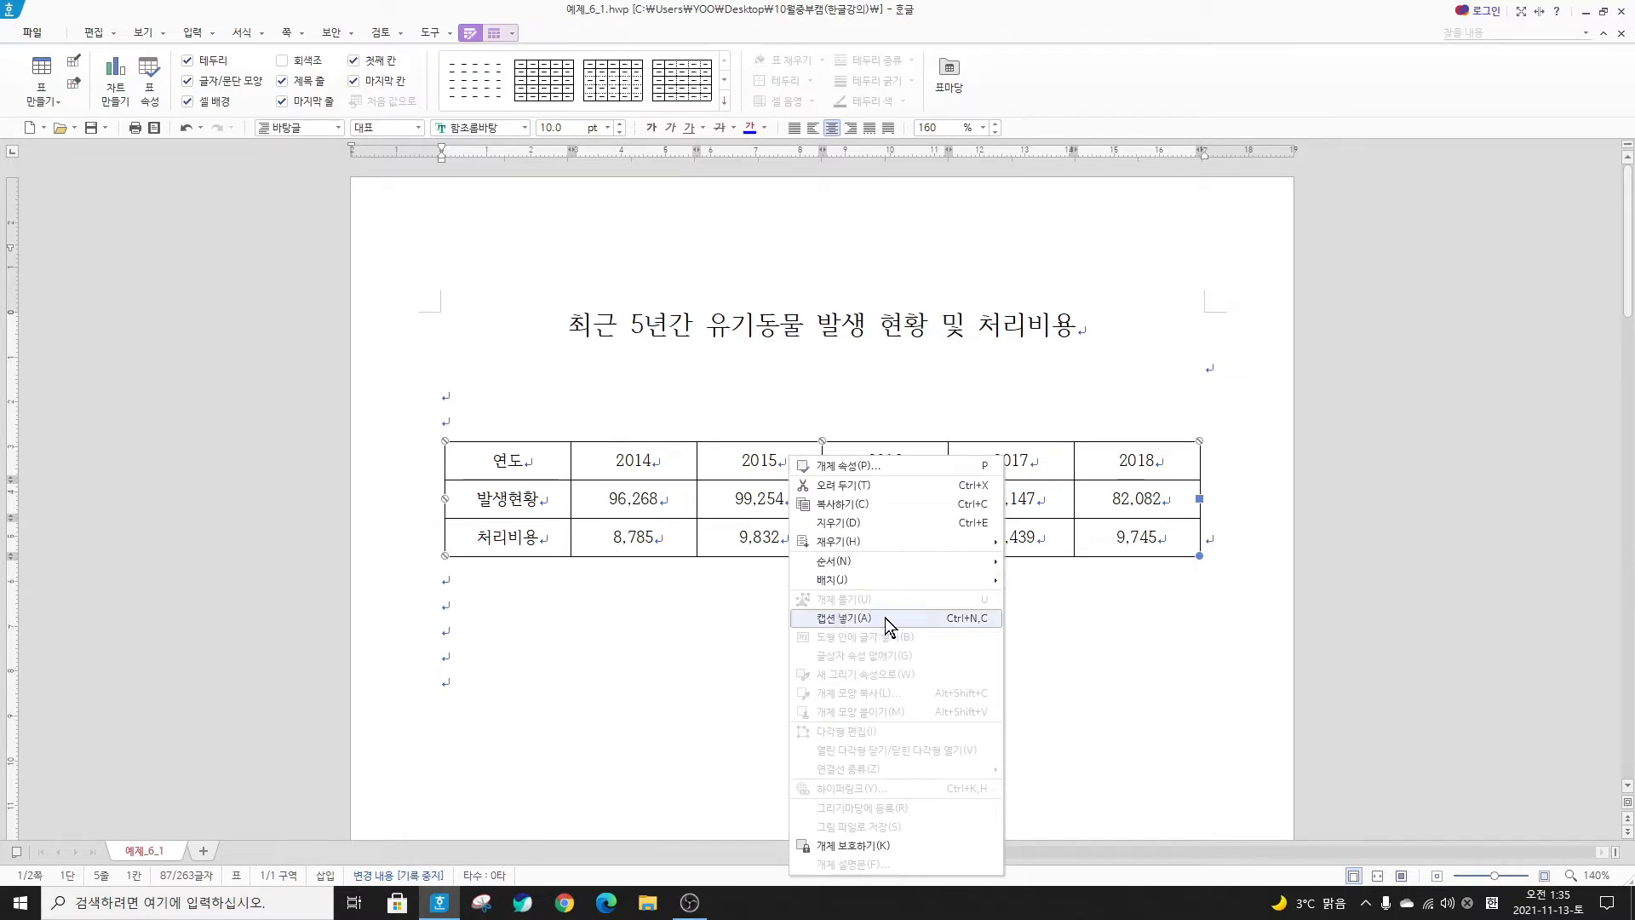
pyautogui.click(971, 620)
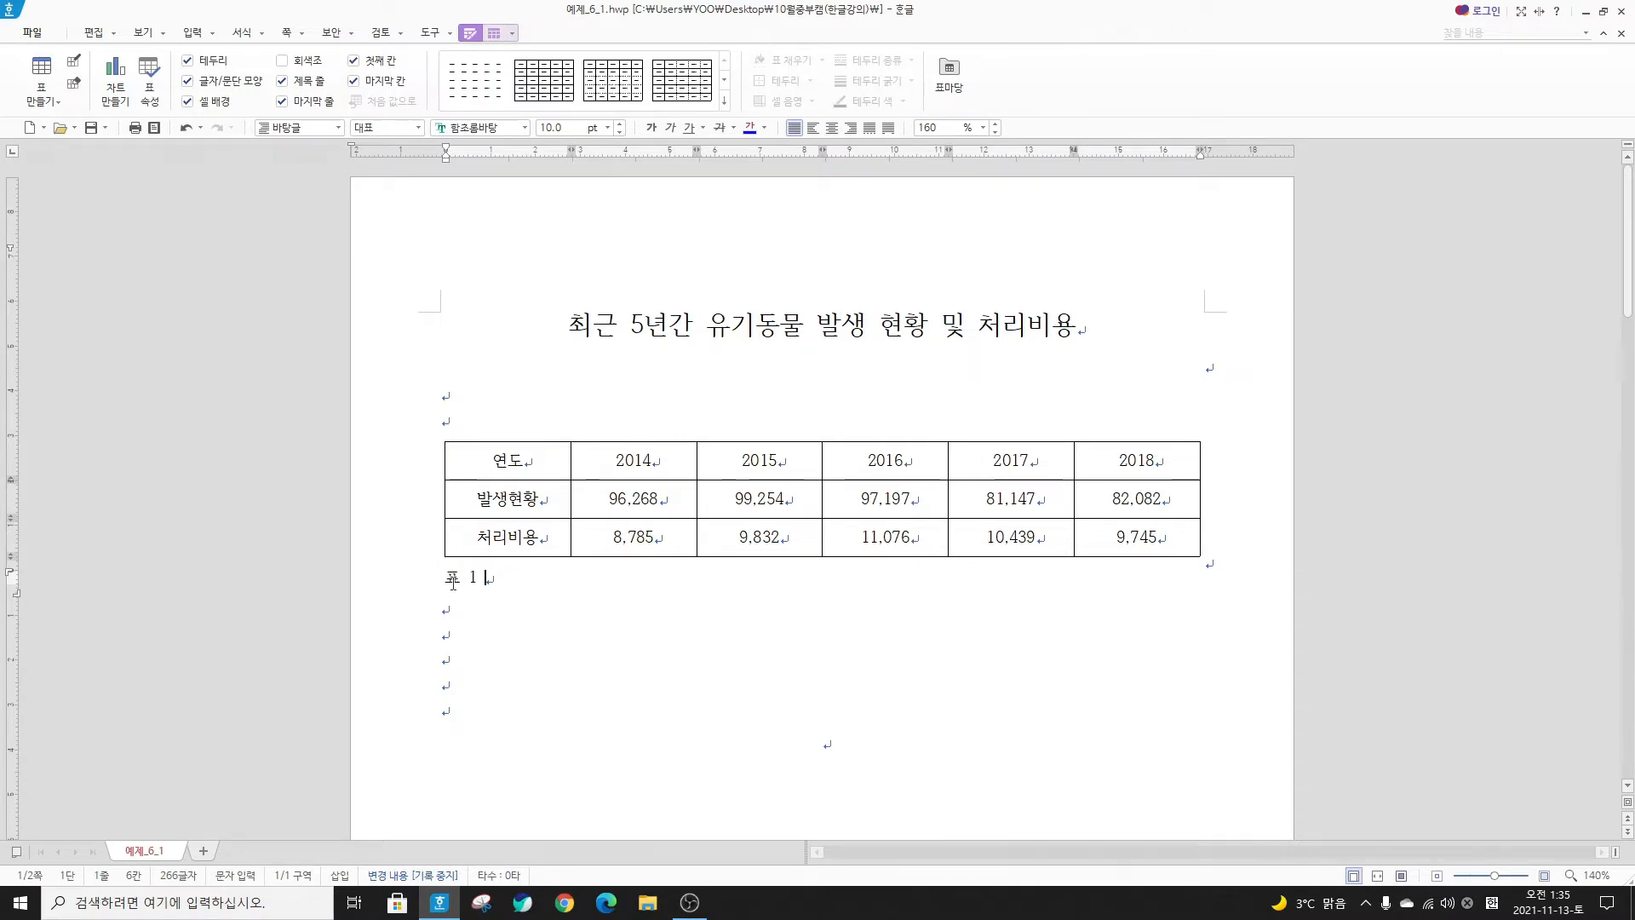
pyautogui.moveTo(490, 578); pyautogui.dragTo(450, 577)
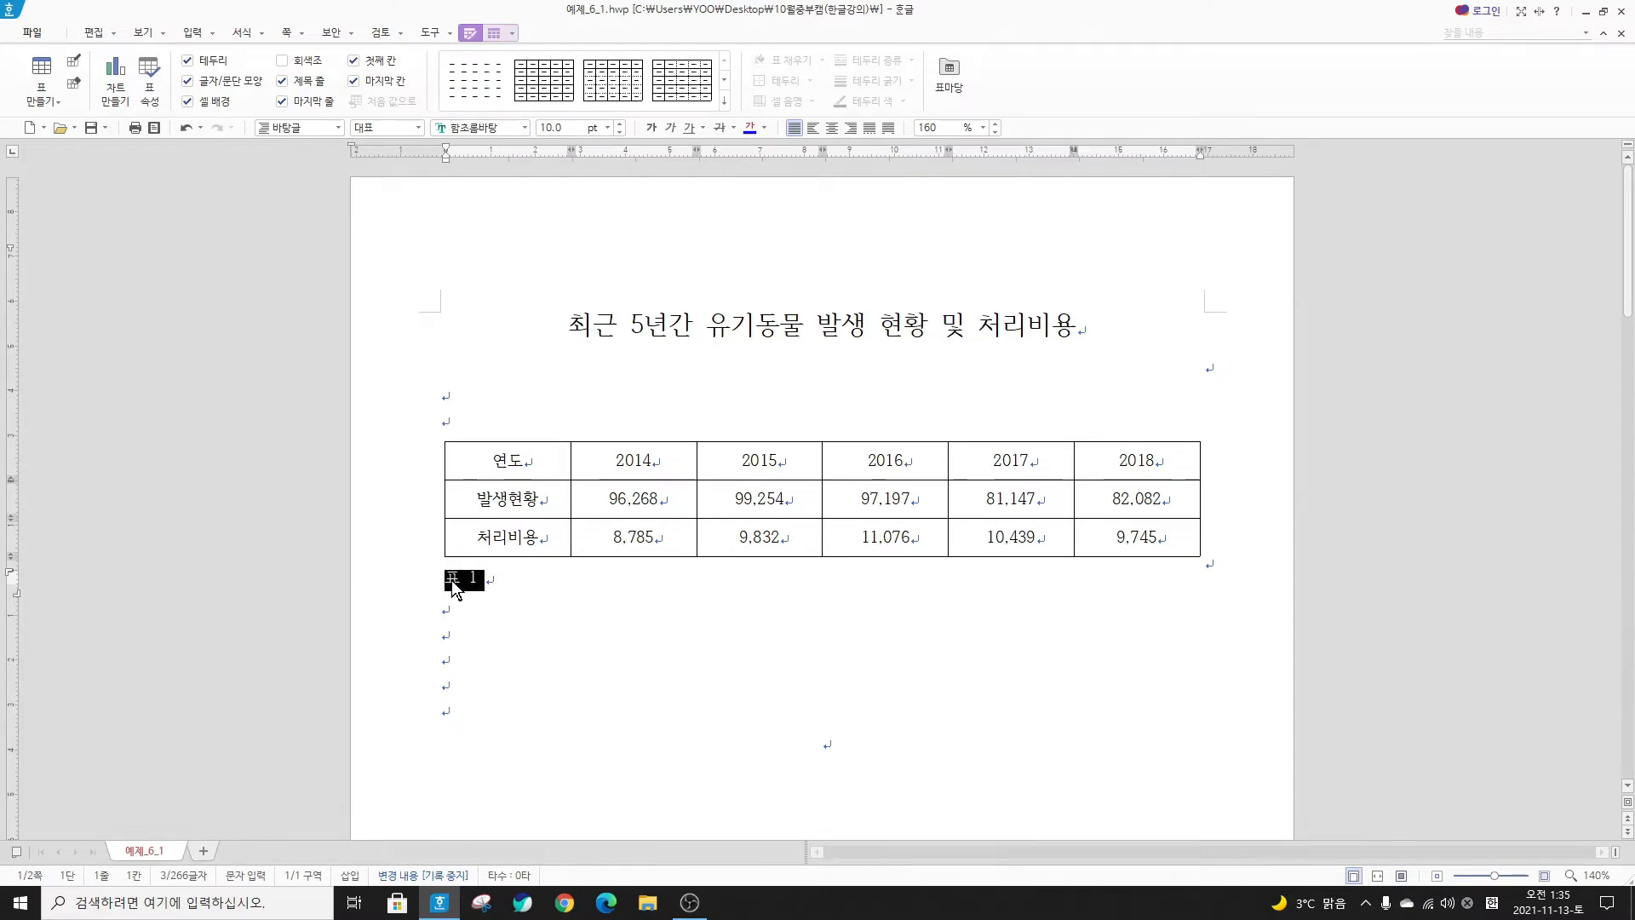
pyautogui.hotkey('ctrl', 'F12')
pyautogui.press('Delete')
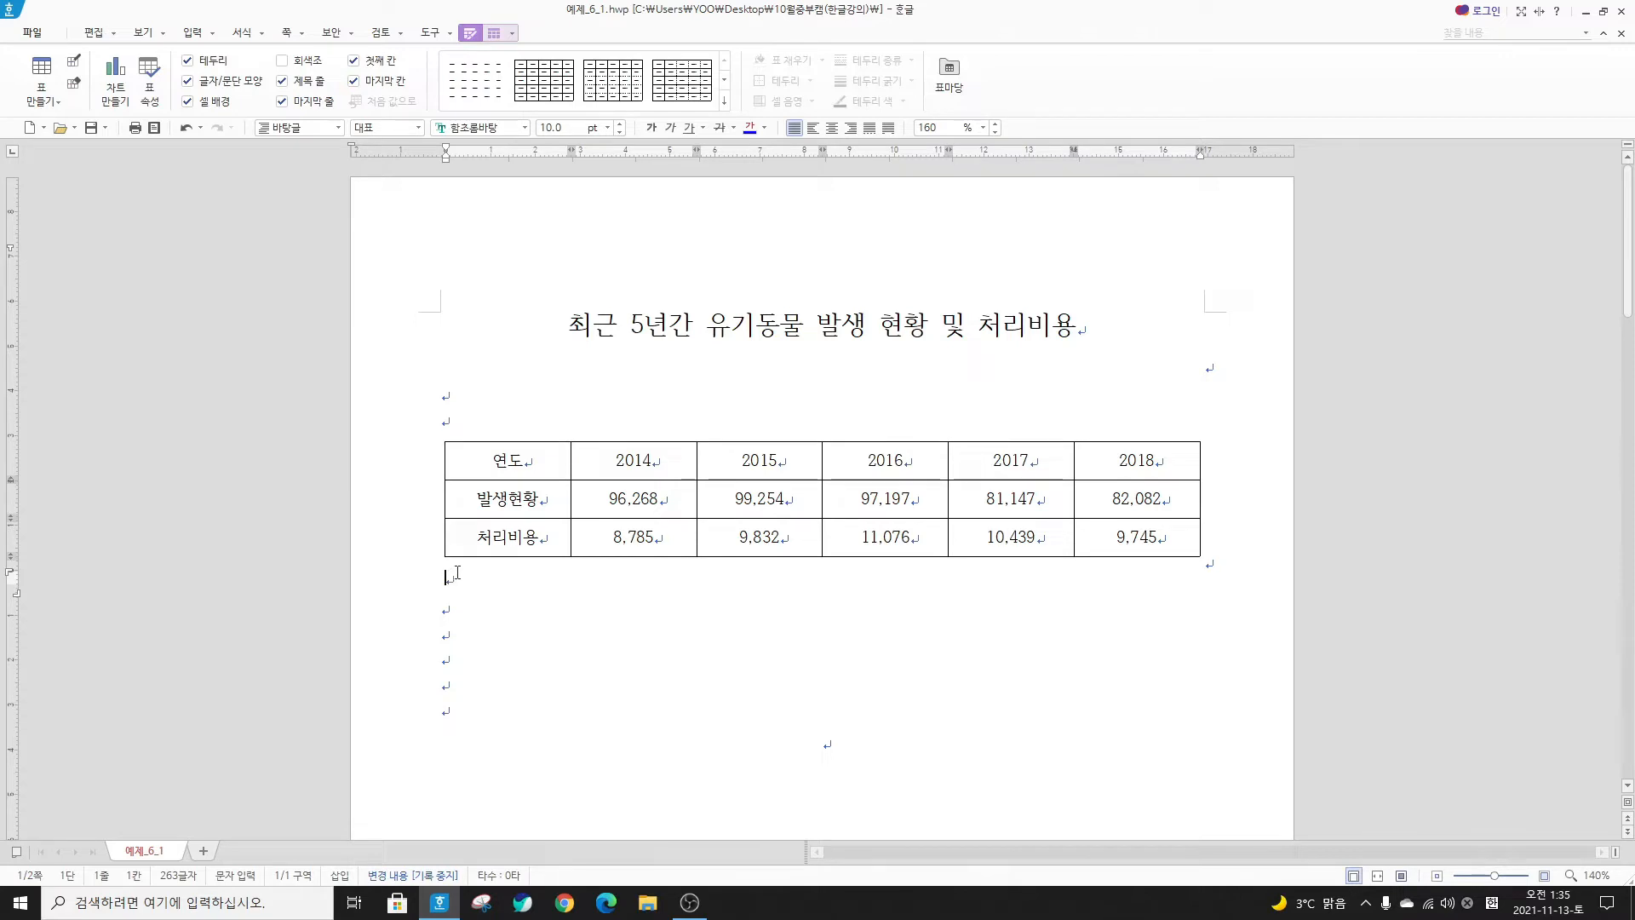
# Paste the unit note "(단위:마리, 백만원)" into the table's caption and center-align it
pyautogui.rightClick(457, 578)
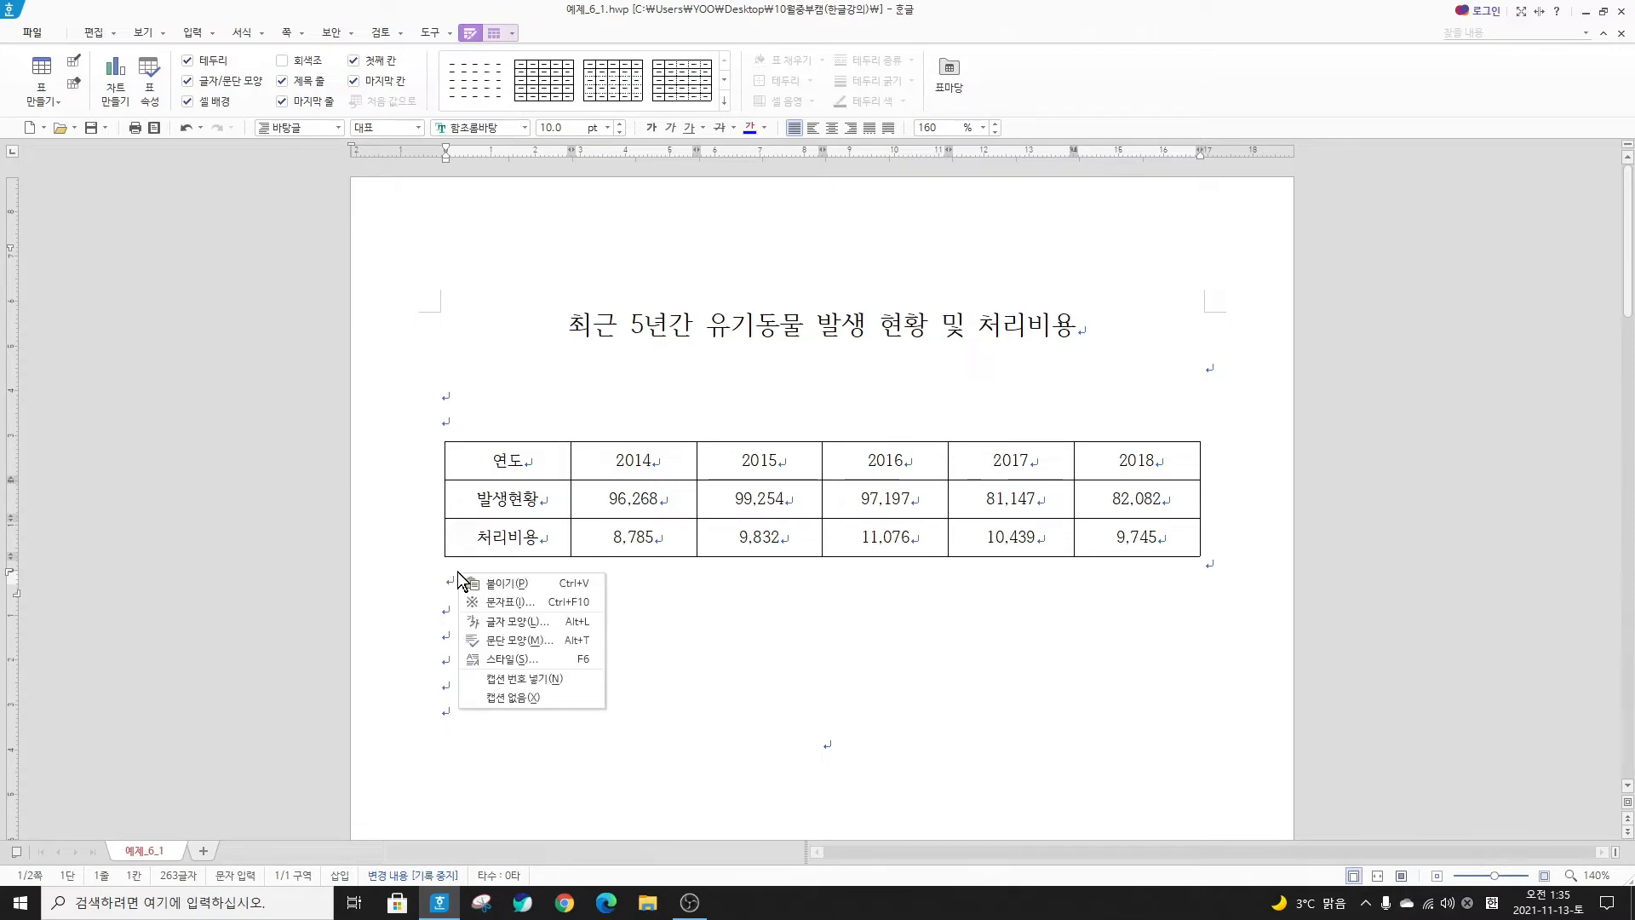
pyautogui.click(502, 582)
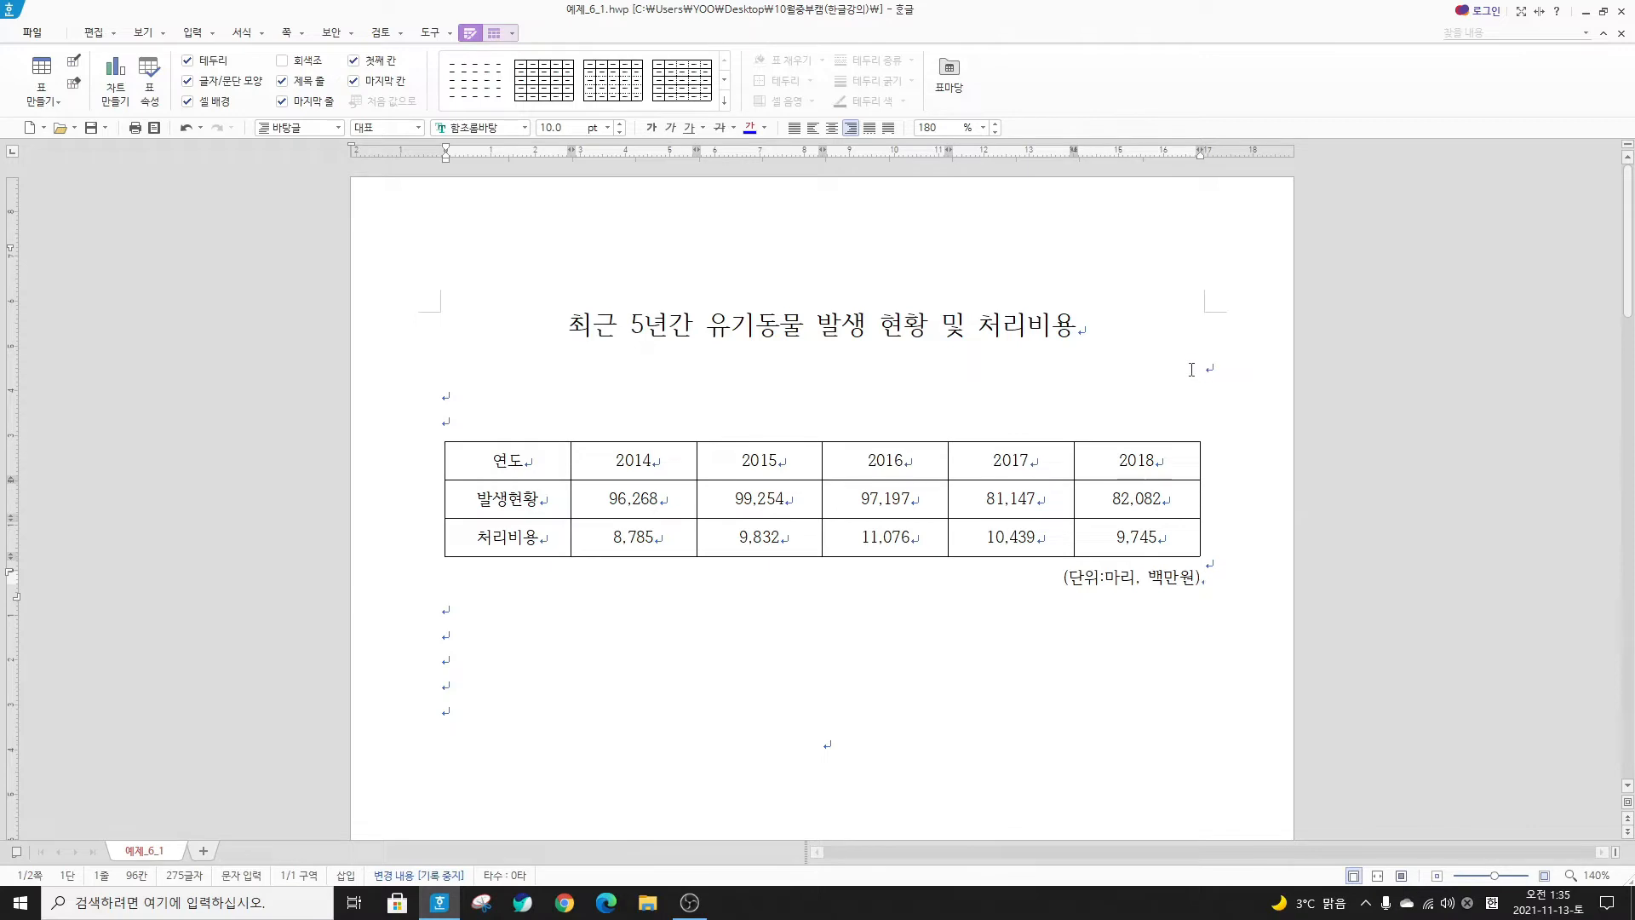
pyautogui.press('Hangul')
pyautogui.click(831, 129)
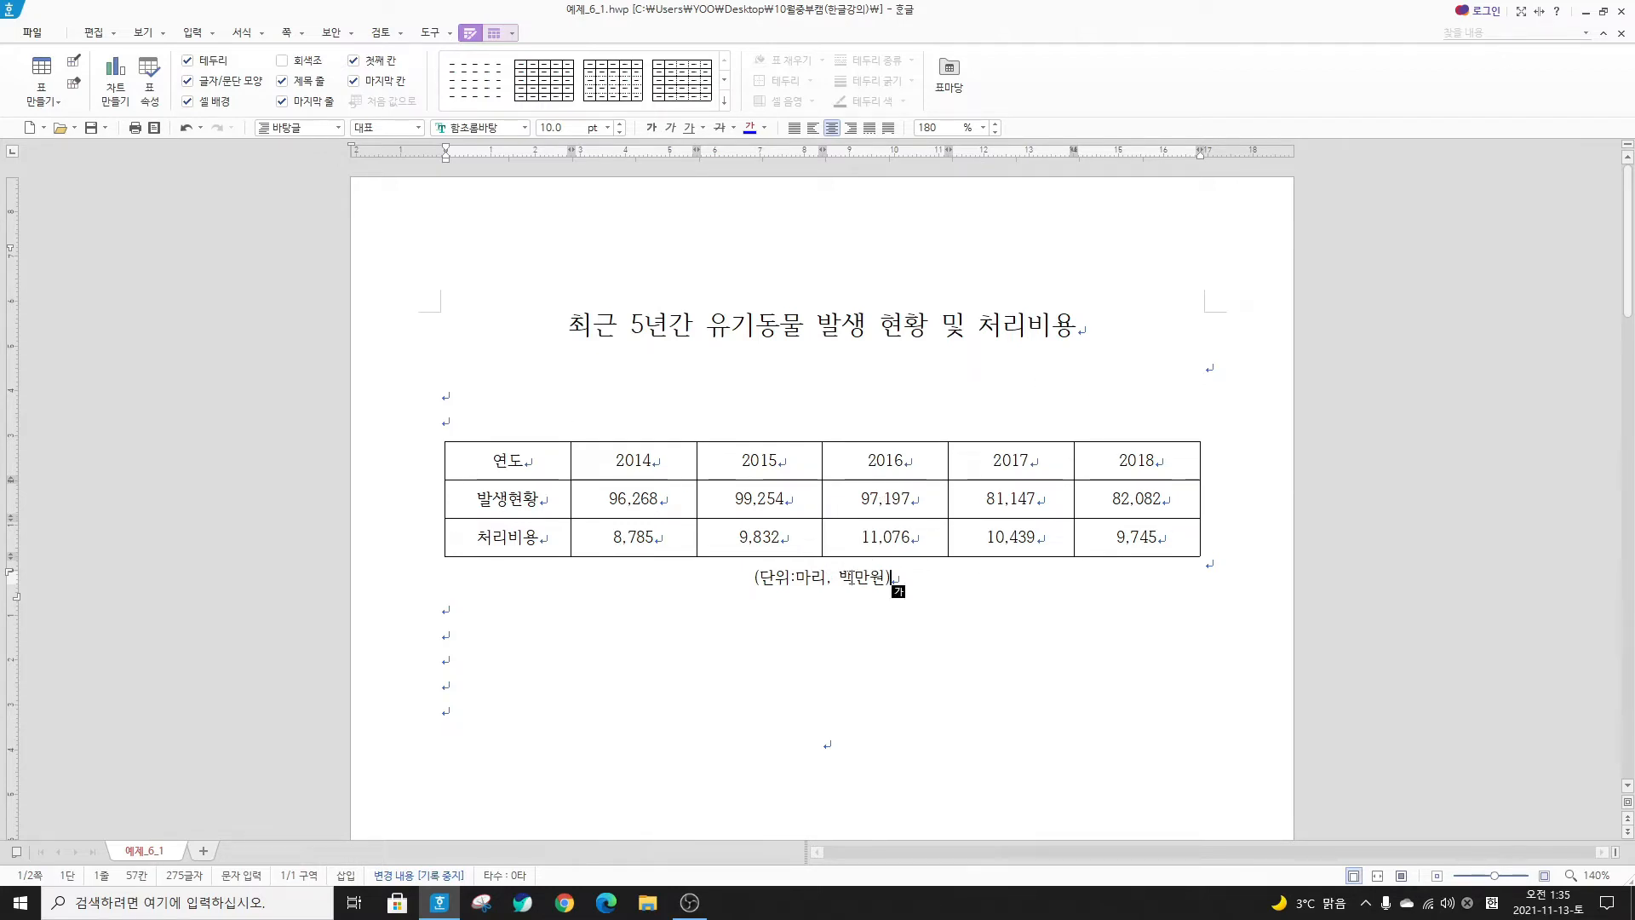
# Change the caption position of the 2014–2018 table to above the table in its table properties
pyautogui.click(828, 443)
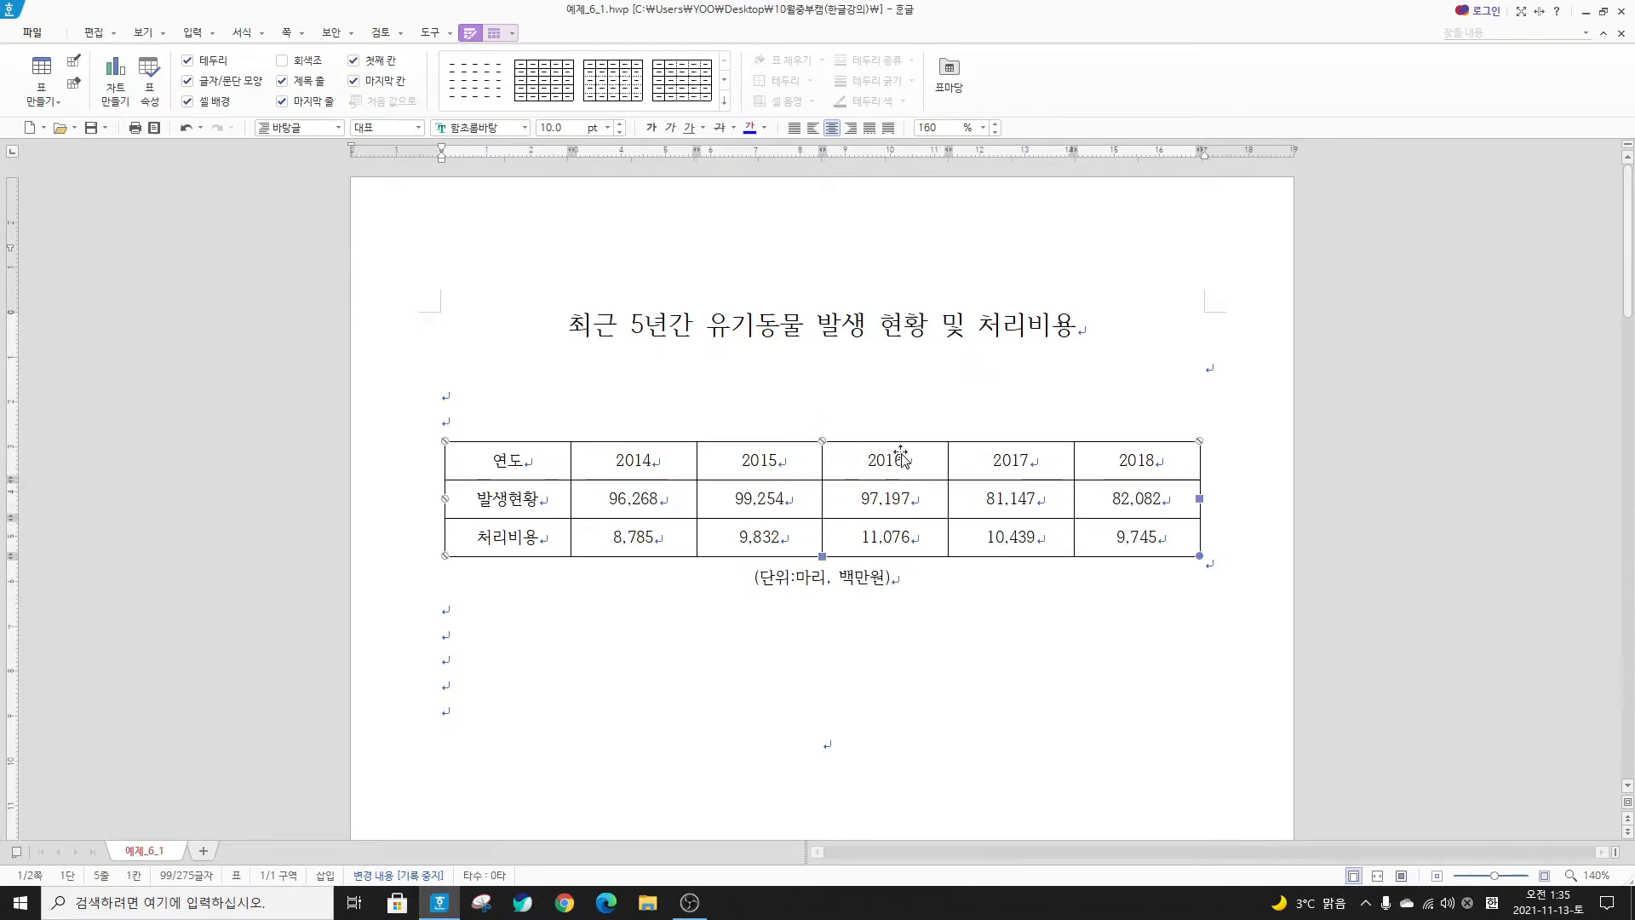
pyautogui.rightClick(1015, 462)
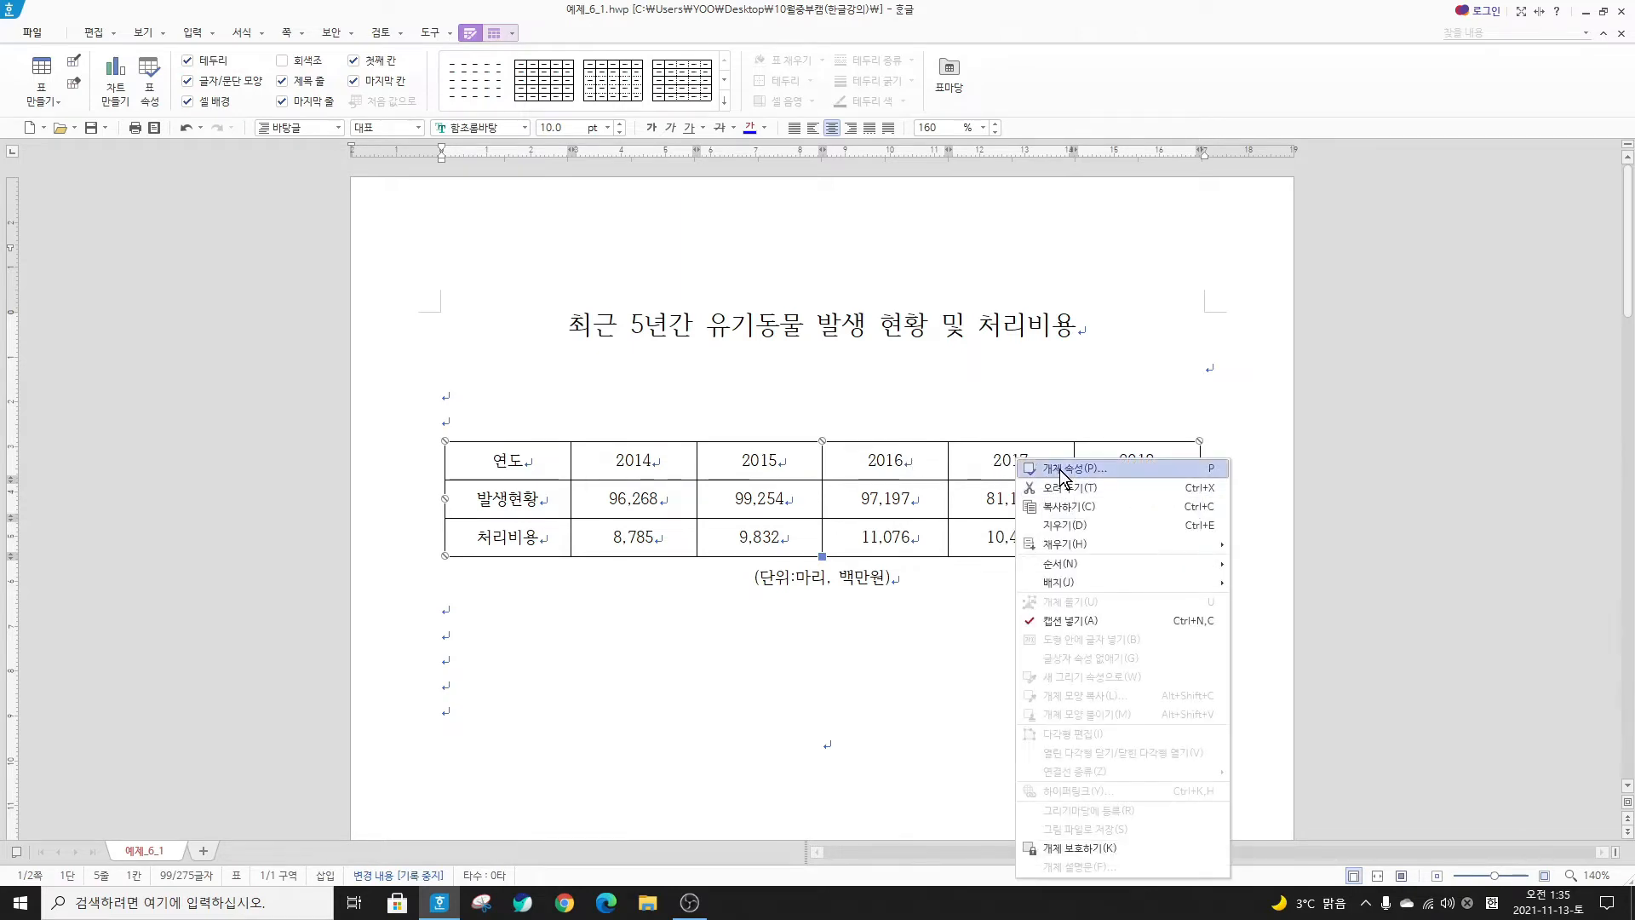
pyautogui.click(1060, 468)
pyautogui.moveTo(883, 213); pyautogui.dragTo(1146, 218)
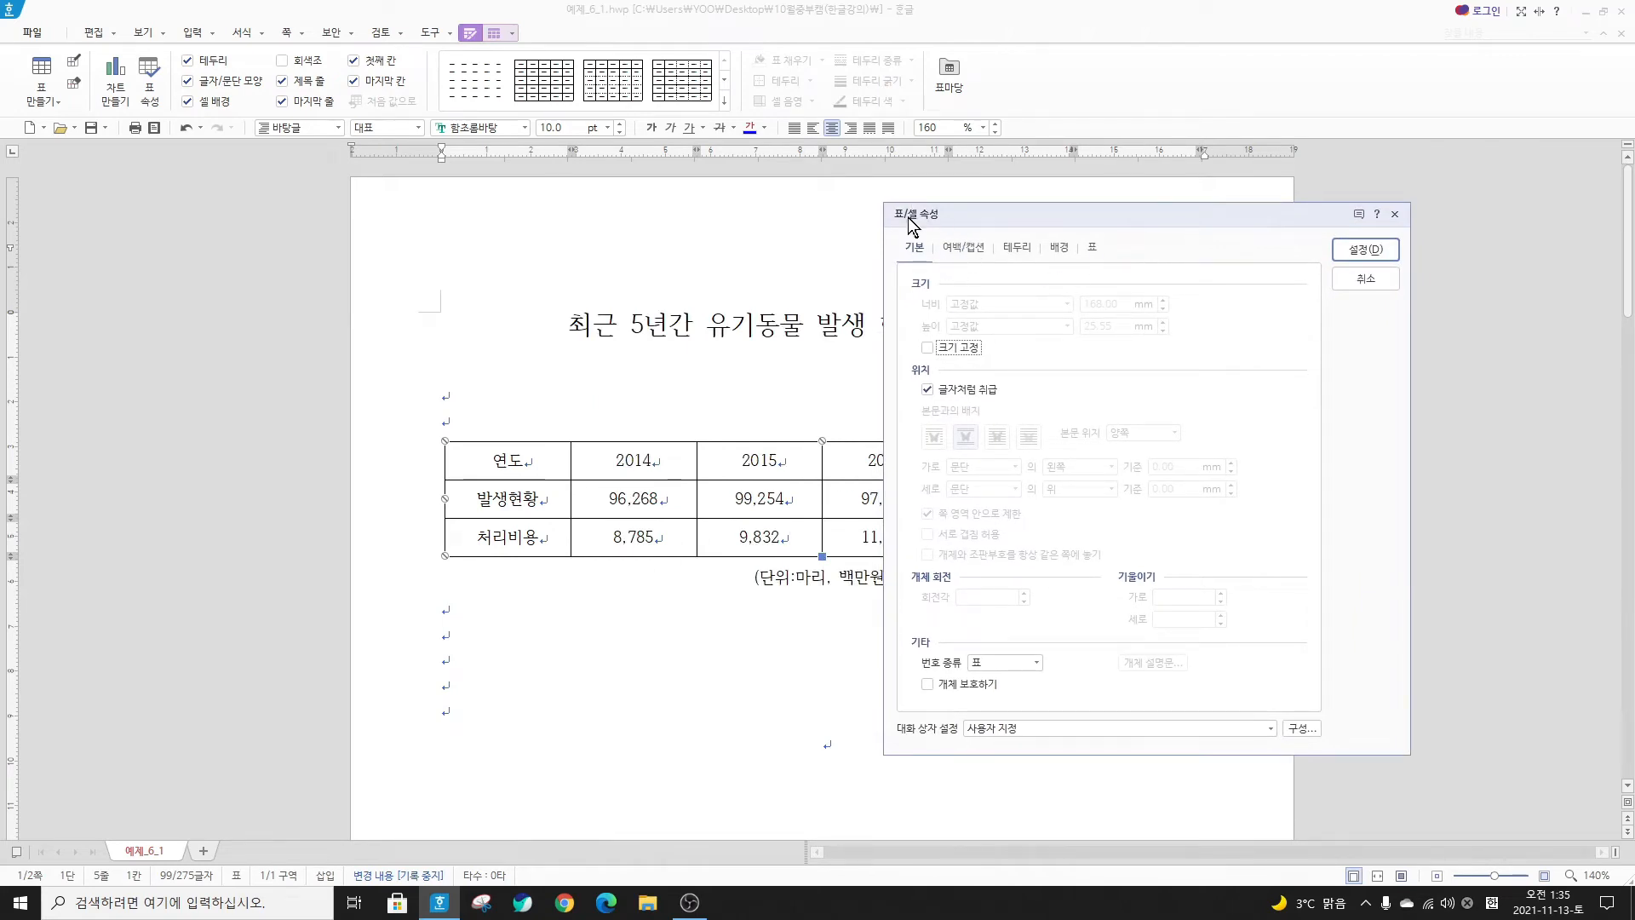
pyautogui.click(964, 250)
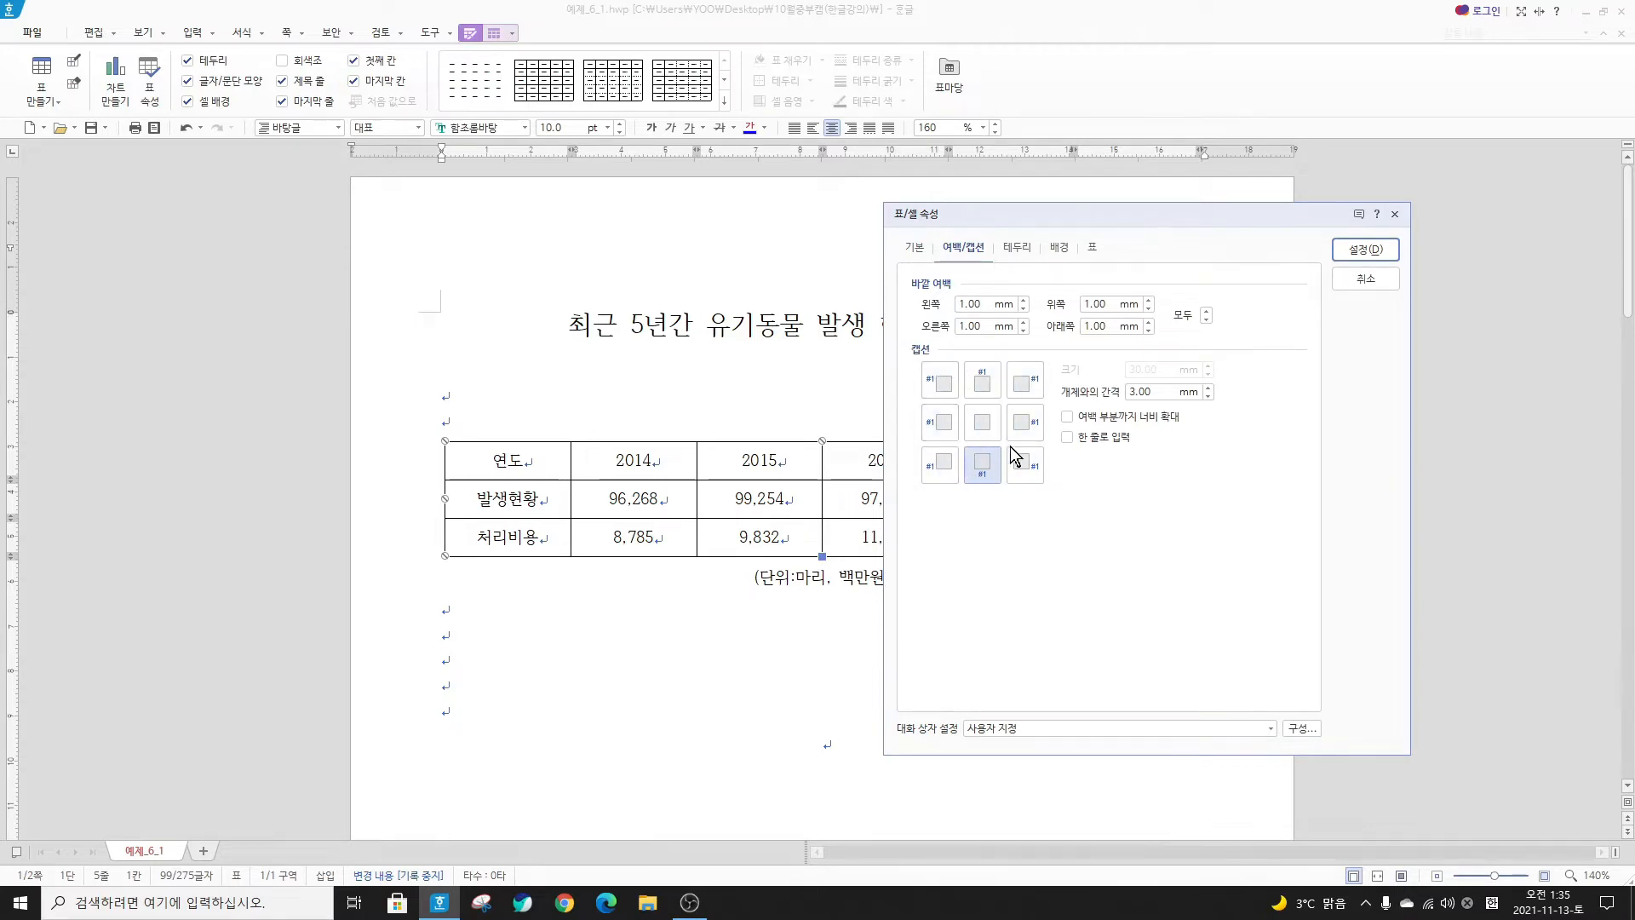
pyautogui.click(983, 384)
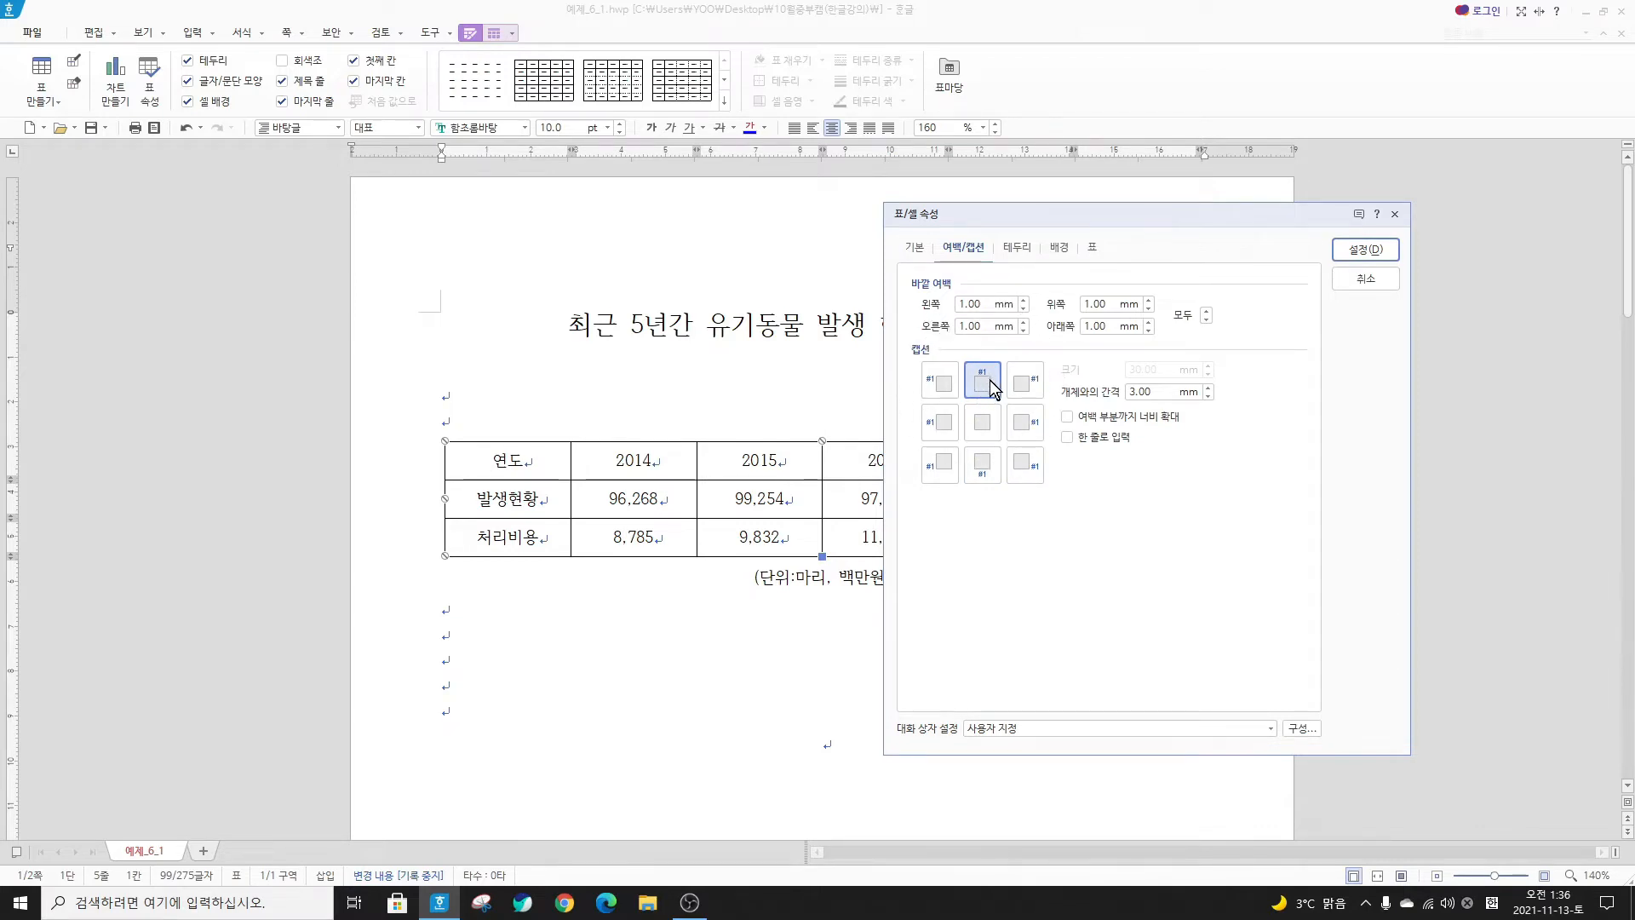
pyautogui.click(1363, 250)
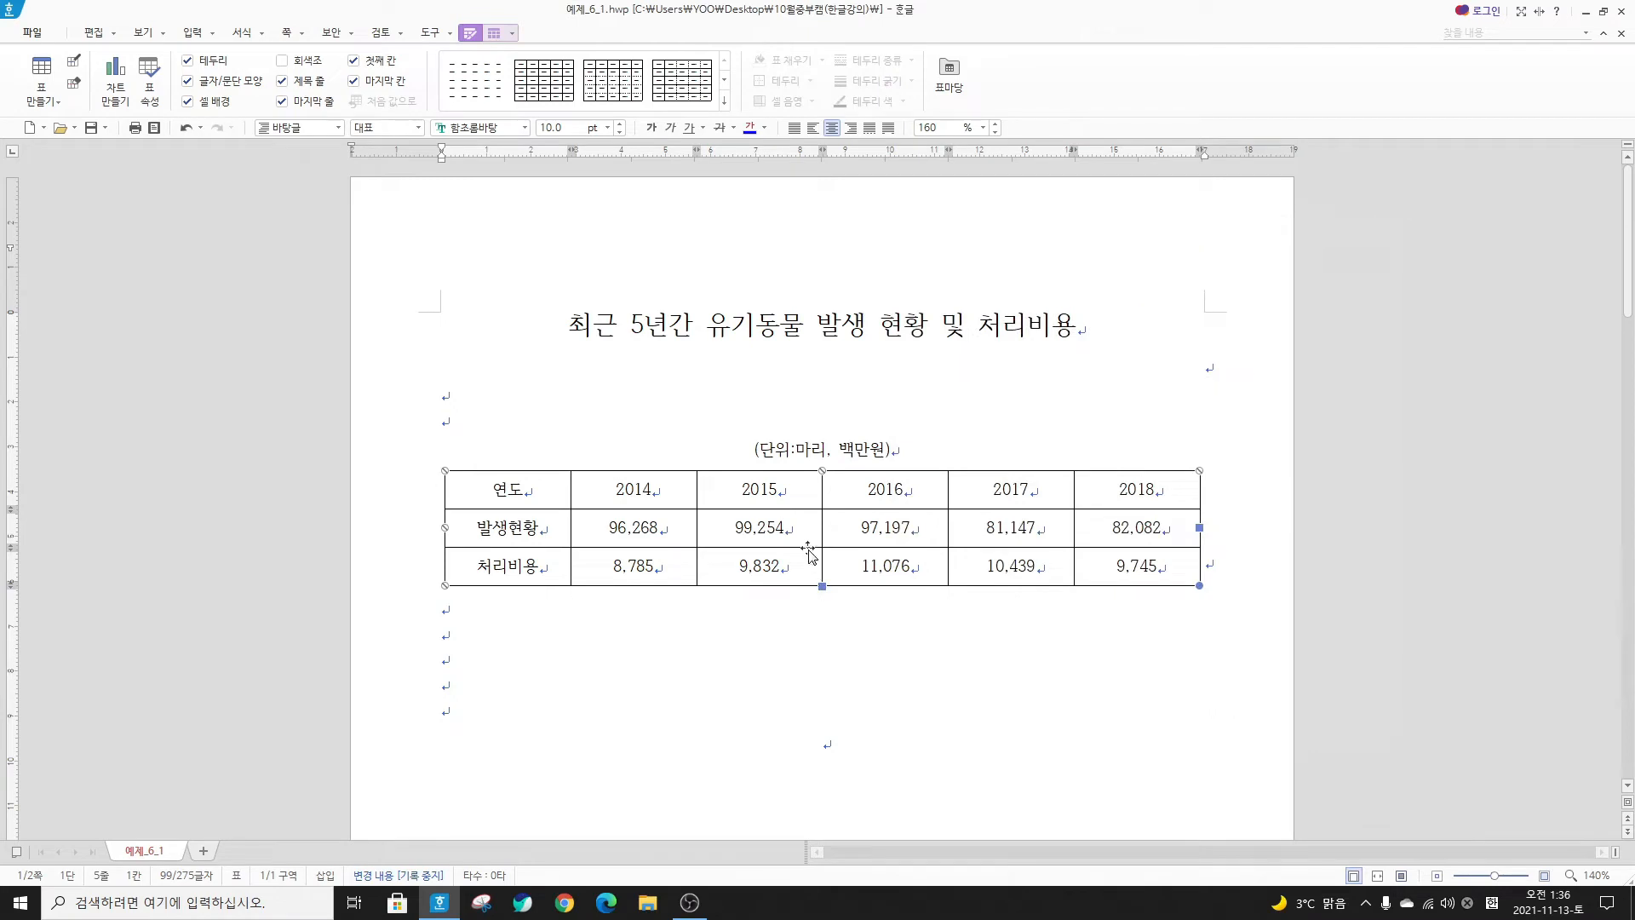
# Right-align the caption "(단위:마리, 백만원)" above the 2014–2018 table
pyautogui.click(833, 448)
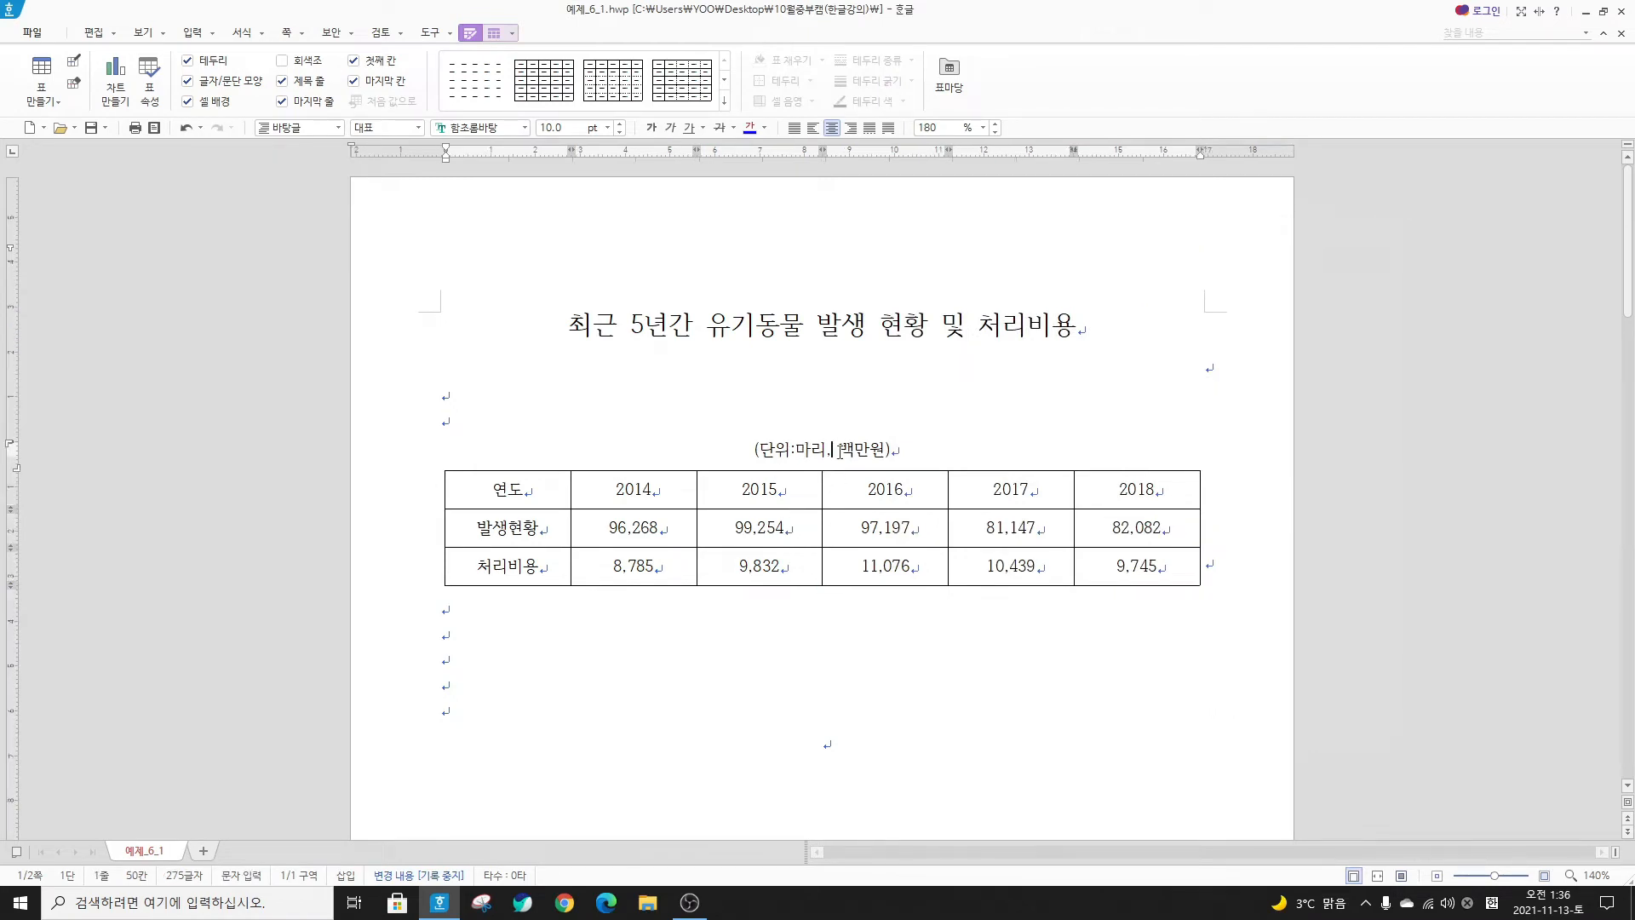
pyautogui.moveTo(744, 453); pyautogui.dragTo(923, 450)
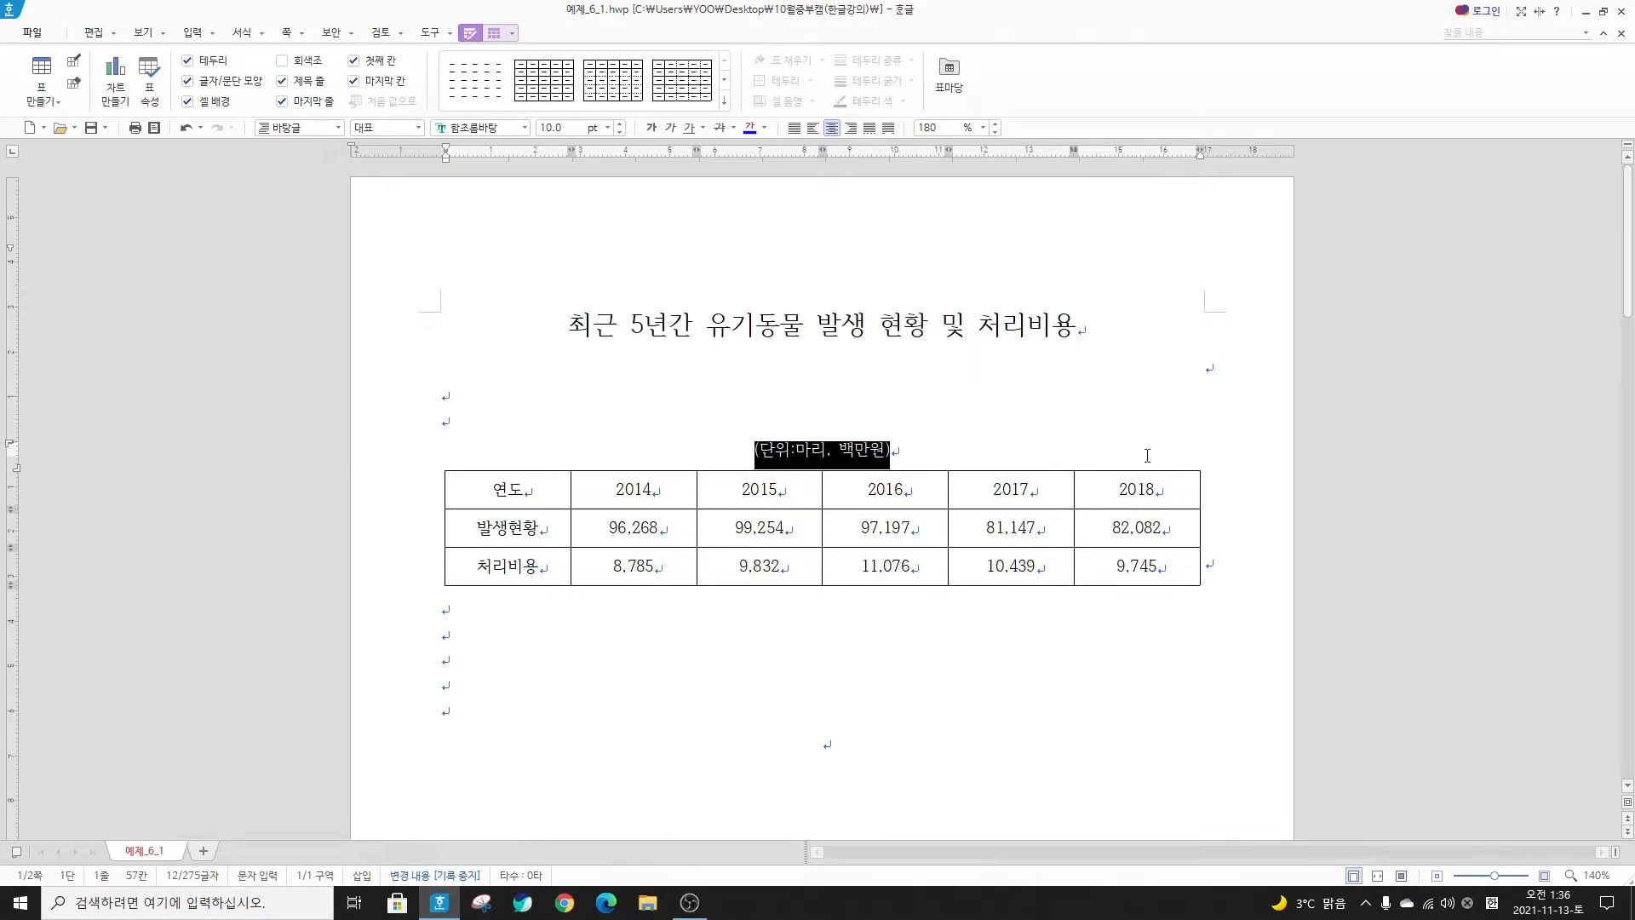
pyautogui.click(852, 129)
pyautogui.click(1114, 451)
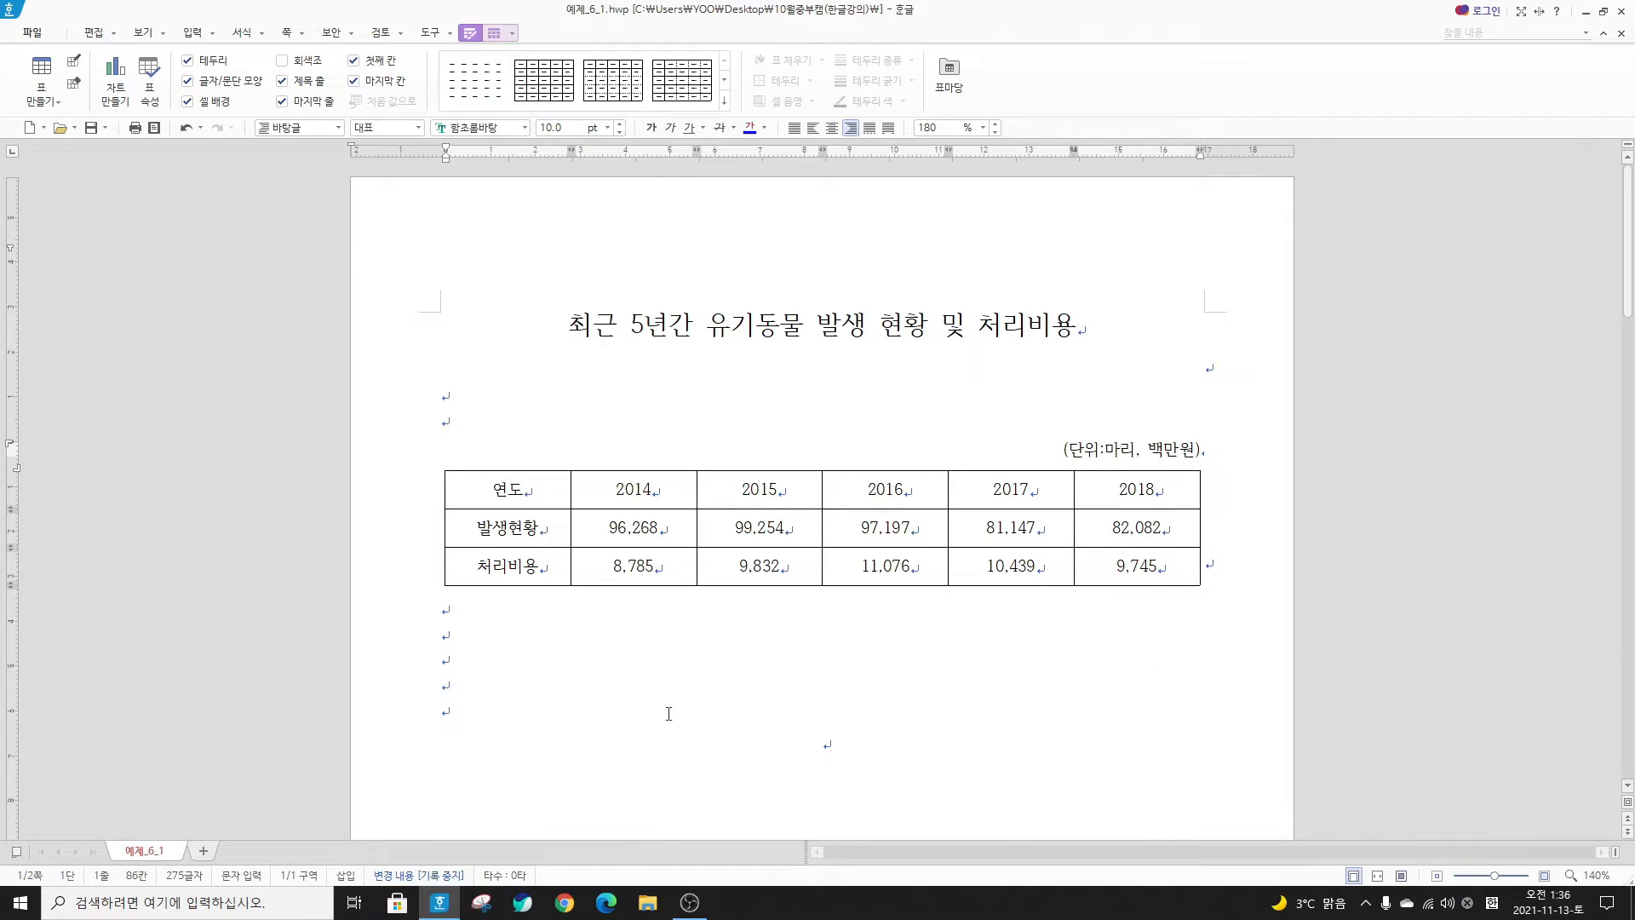
# Define a new table of 3 rows and 6 columns on the third blank line below the existing table
pyautogui.click(452, 660)
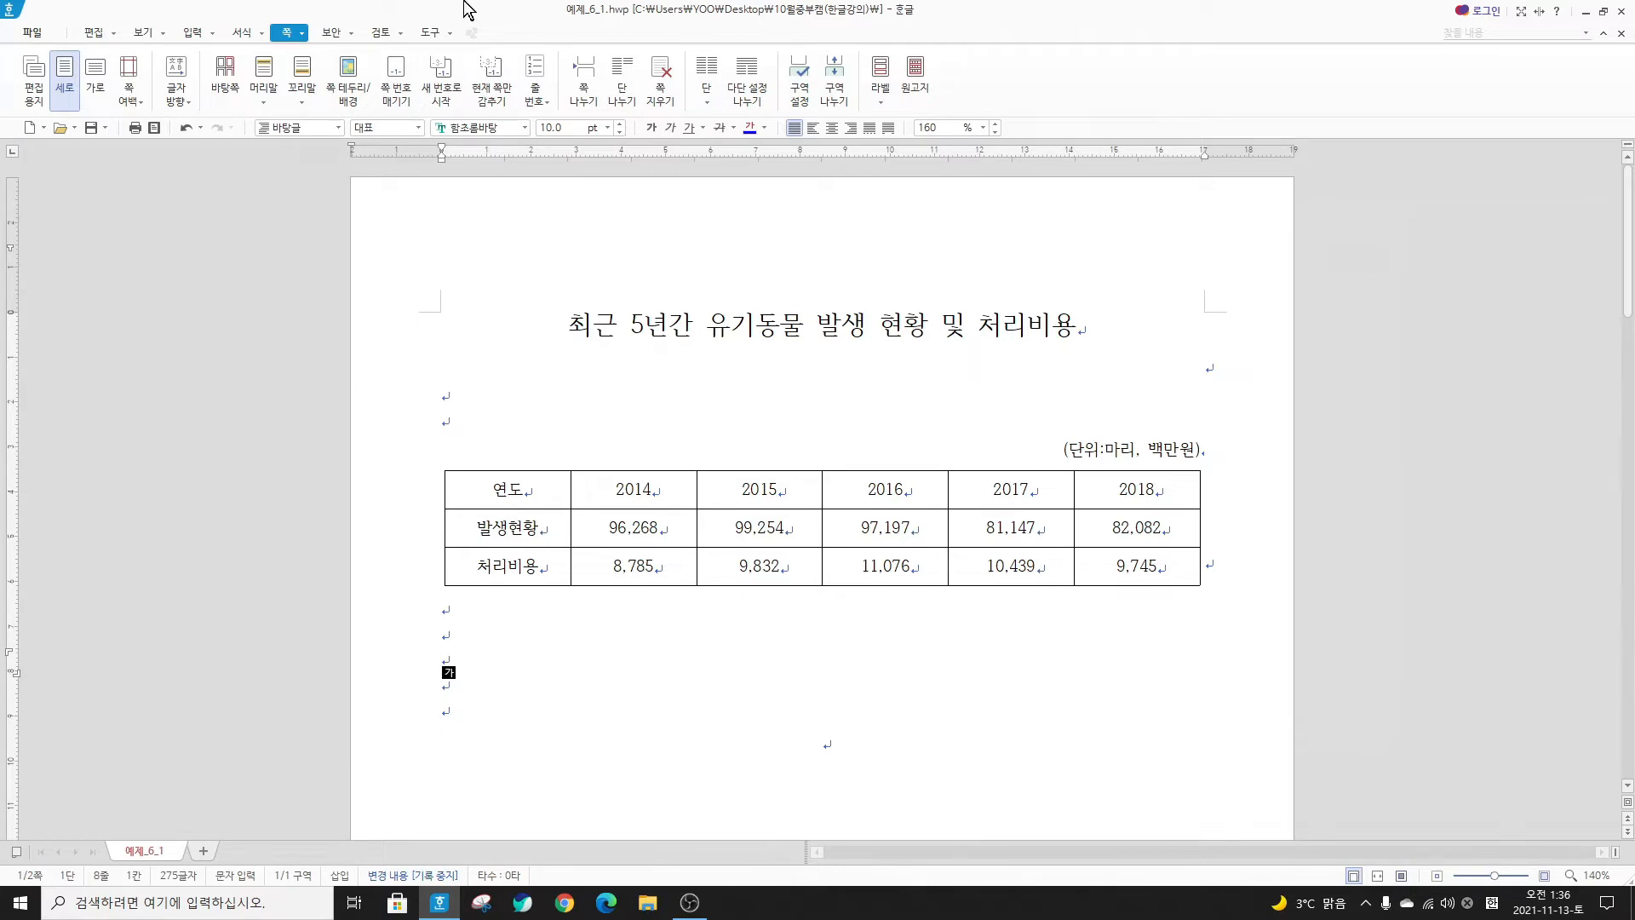
pyautogui.click(192, 32)
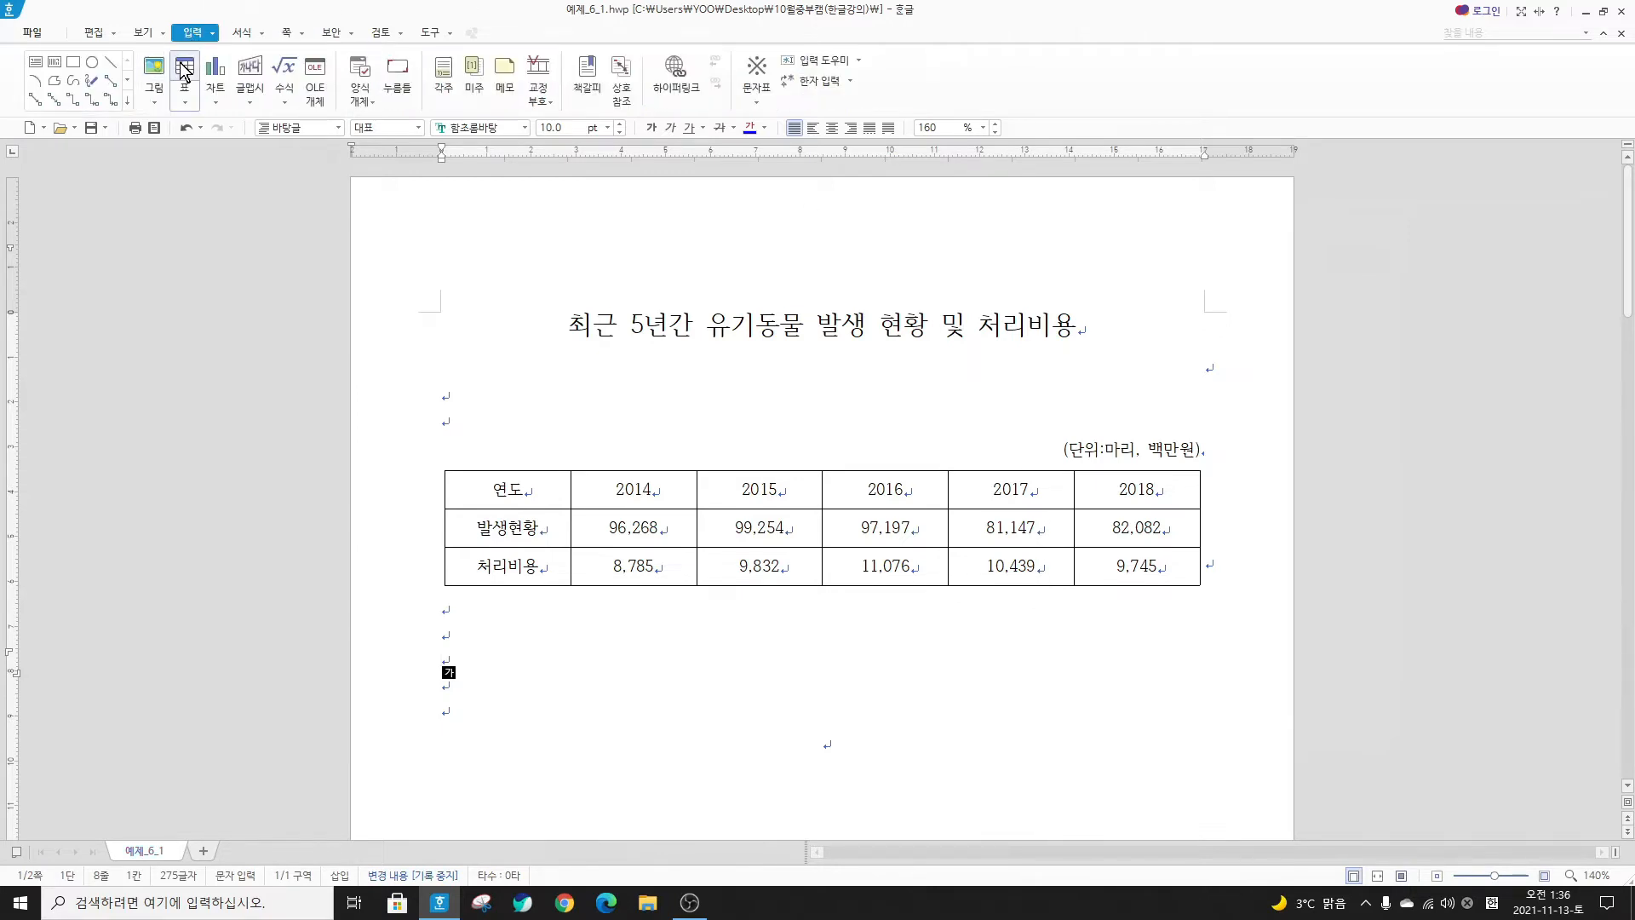
pyautogui.click(184, 66)
pyautogui.moveTo(820, 411); pyautogui.dragTo(734, 445)
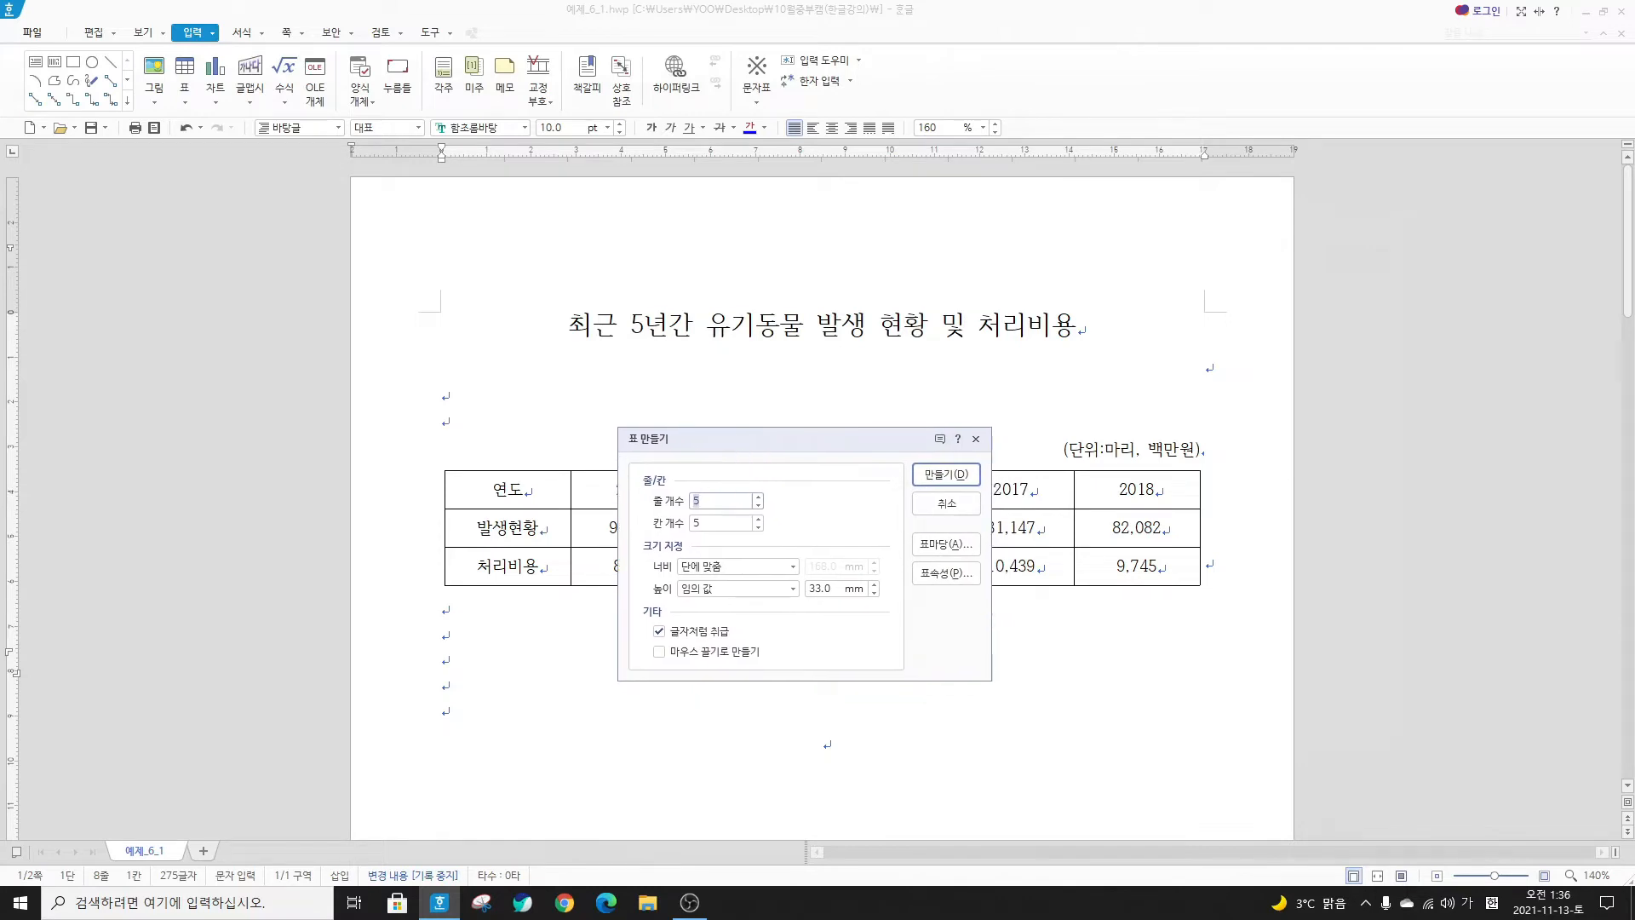
pyautogui.write('3')
pyautogui.moveTo(739, 436); pyautogui.dragTo(671, 380)
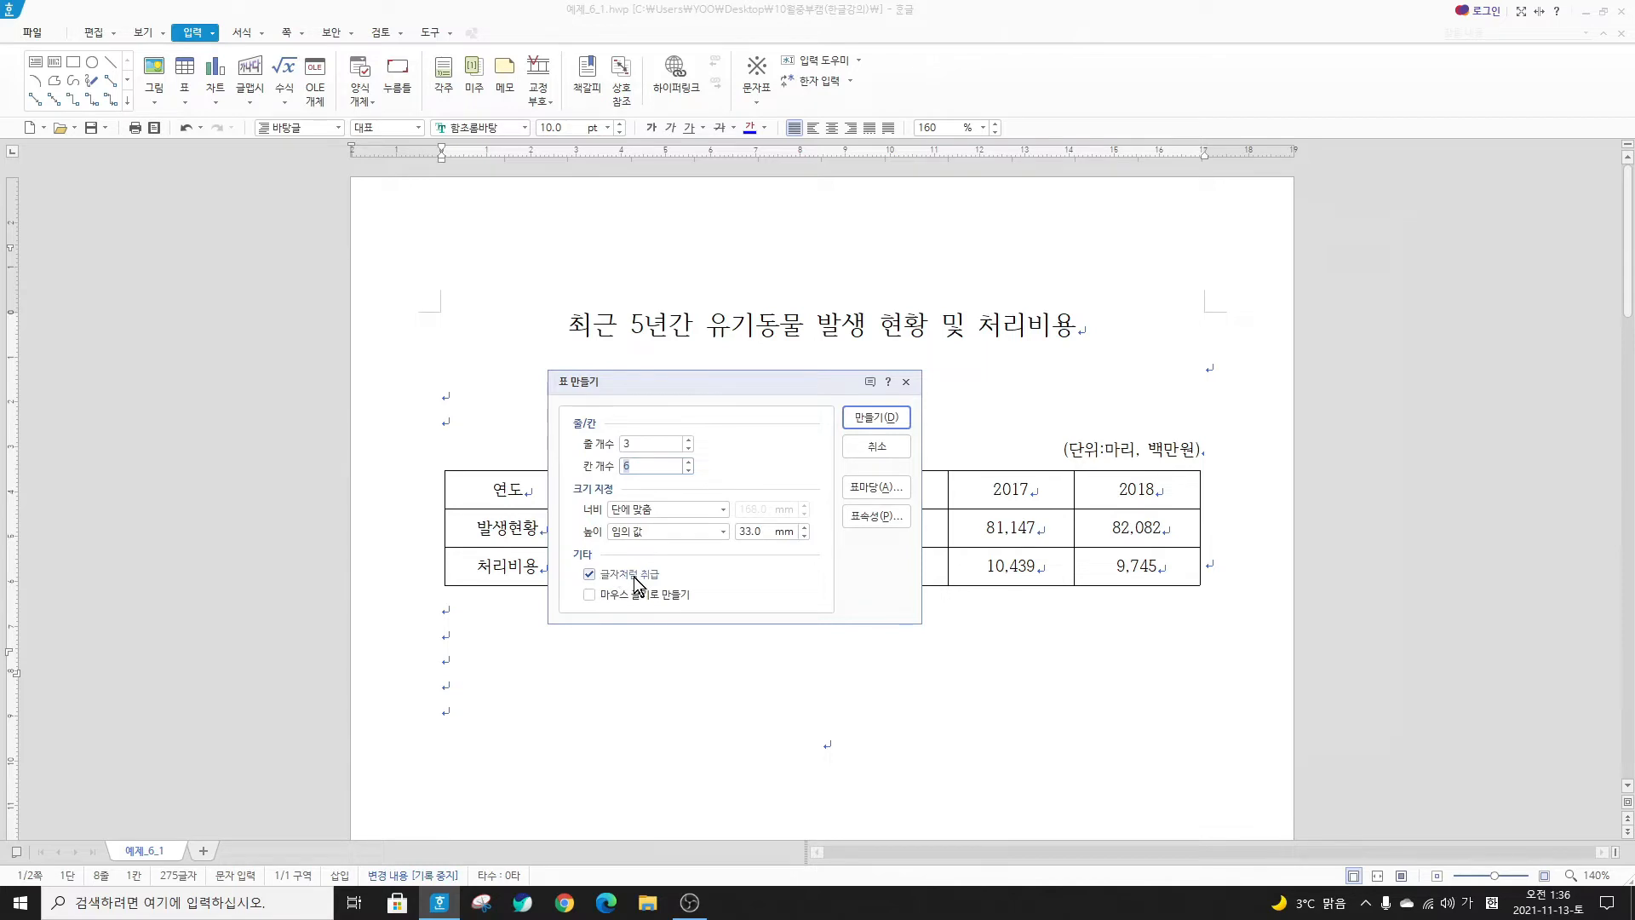
# Preview the 기본 스타일 1 color variants in the table style gallery, including 흑백 색조 and 초록 색조, without applying one
pyautogui.click(877, 487)
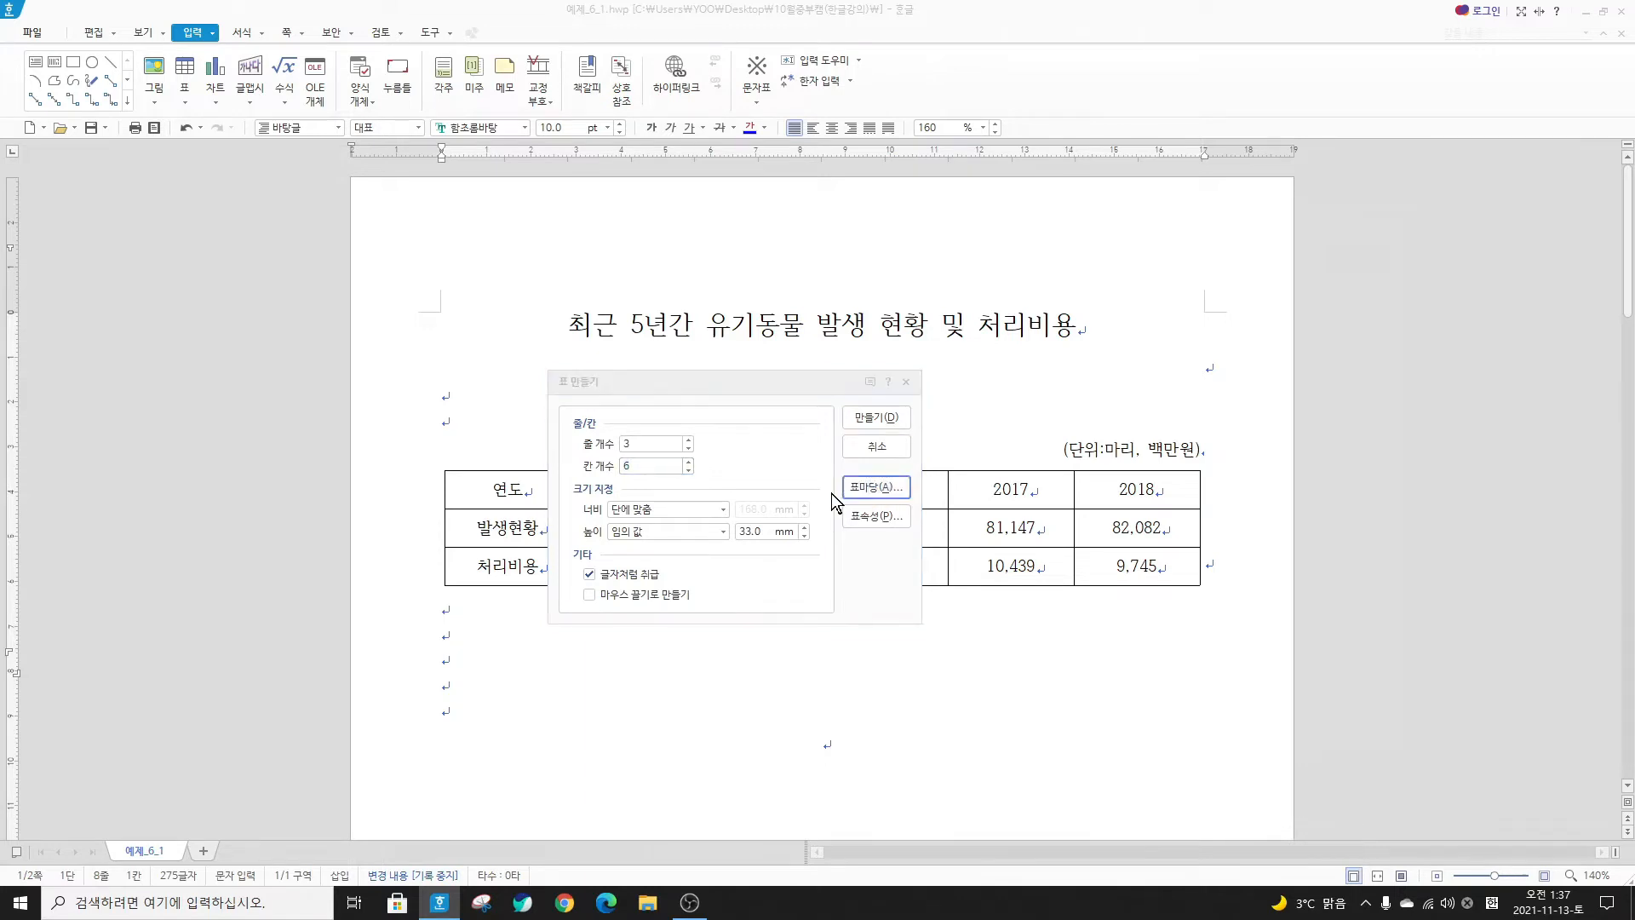
pyautogui.click(501, 436)
pyautogui.click(503, 453)
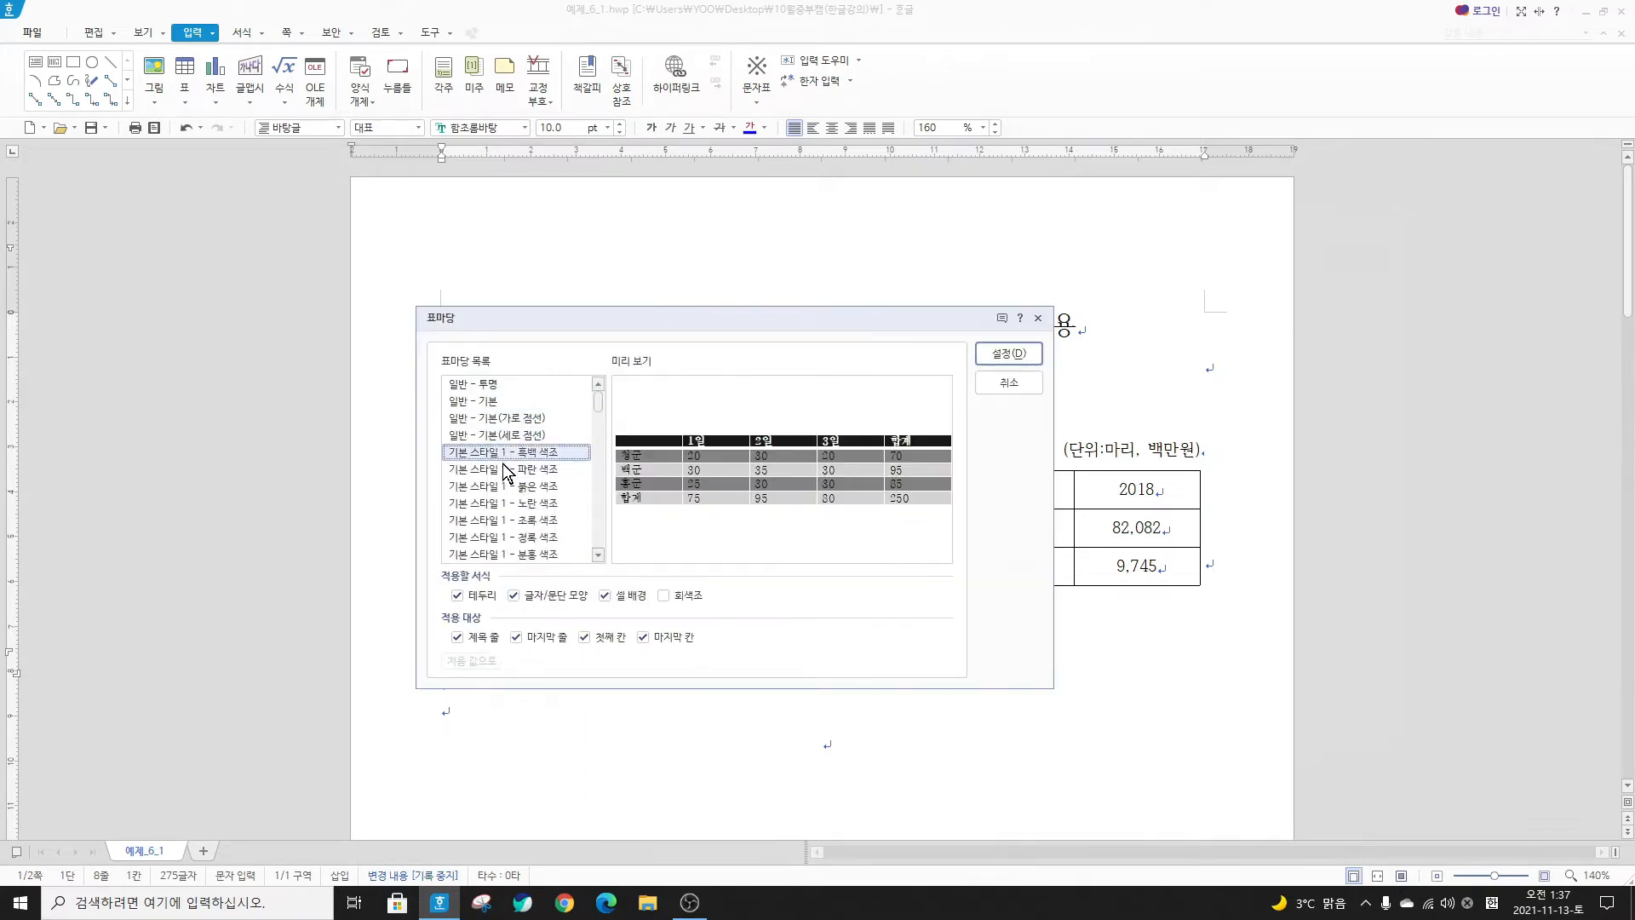
pyautogui.click(499, 501)
pyautogui.click(502, 522)
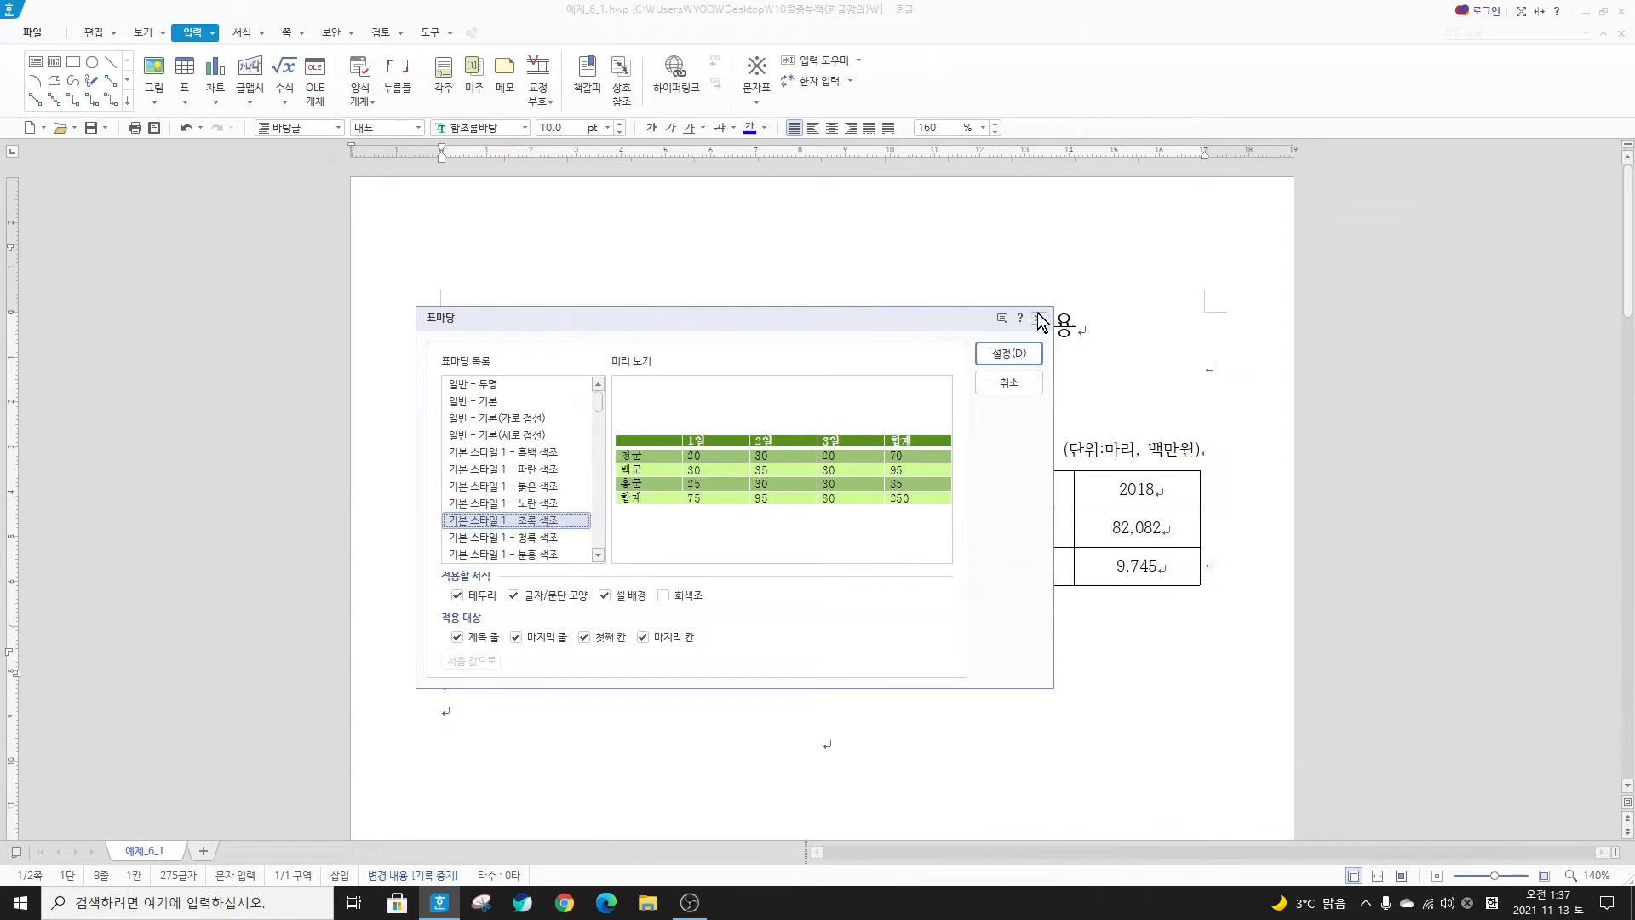
pyautogui.click(1009, 382)
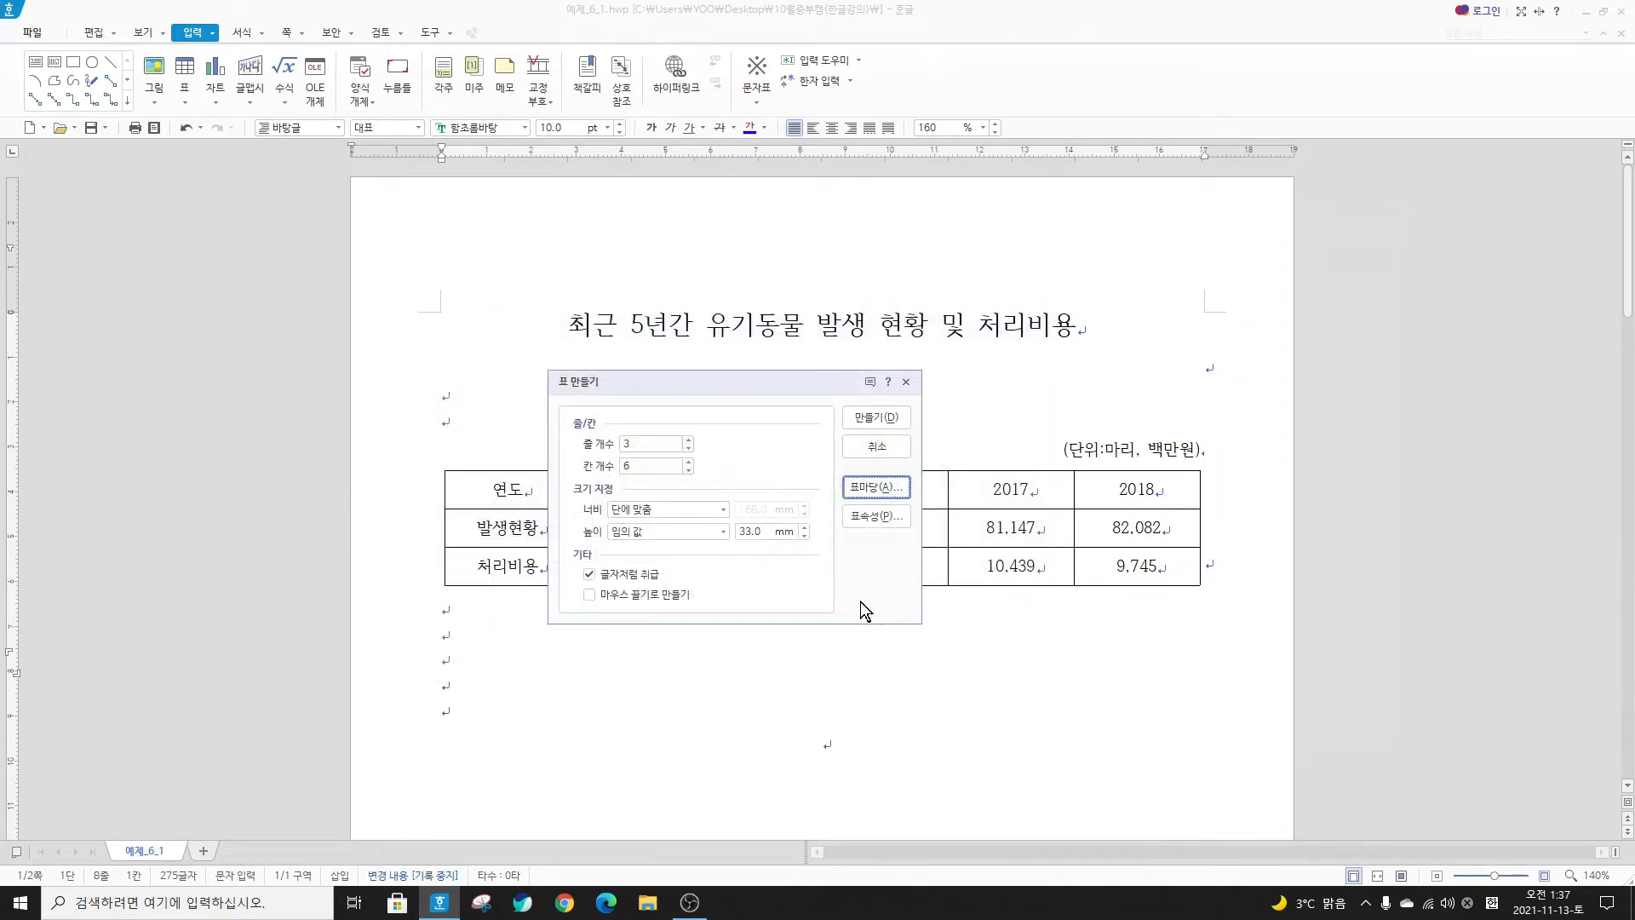
# Create the defined table and reduce the row height of all its cells together
pyautogui.click(873, 417)
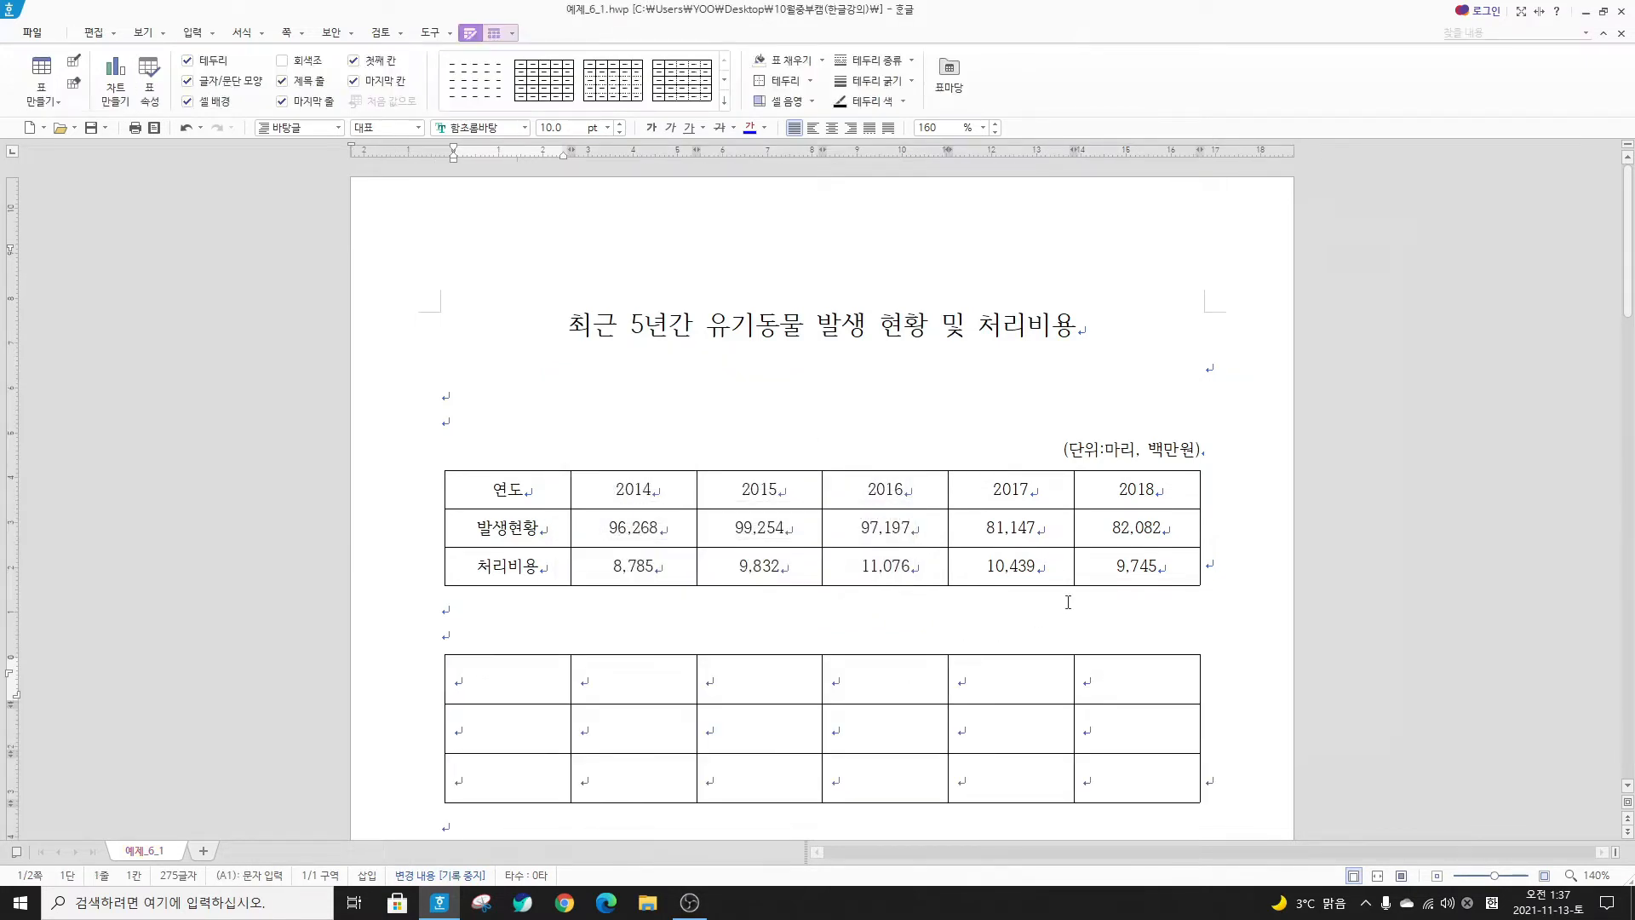
pyautogui.scroll(-1, 1068, 602)
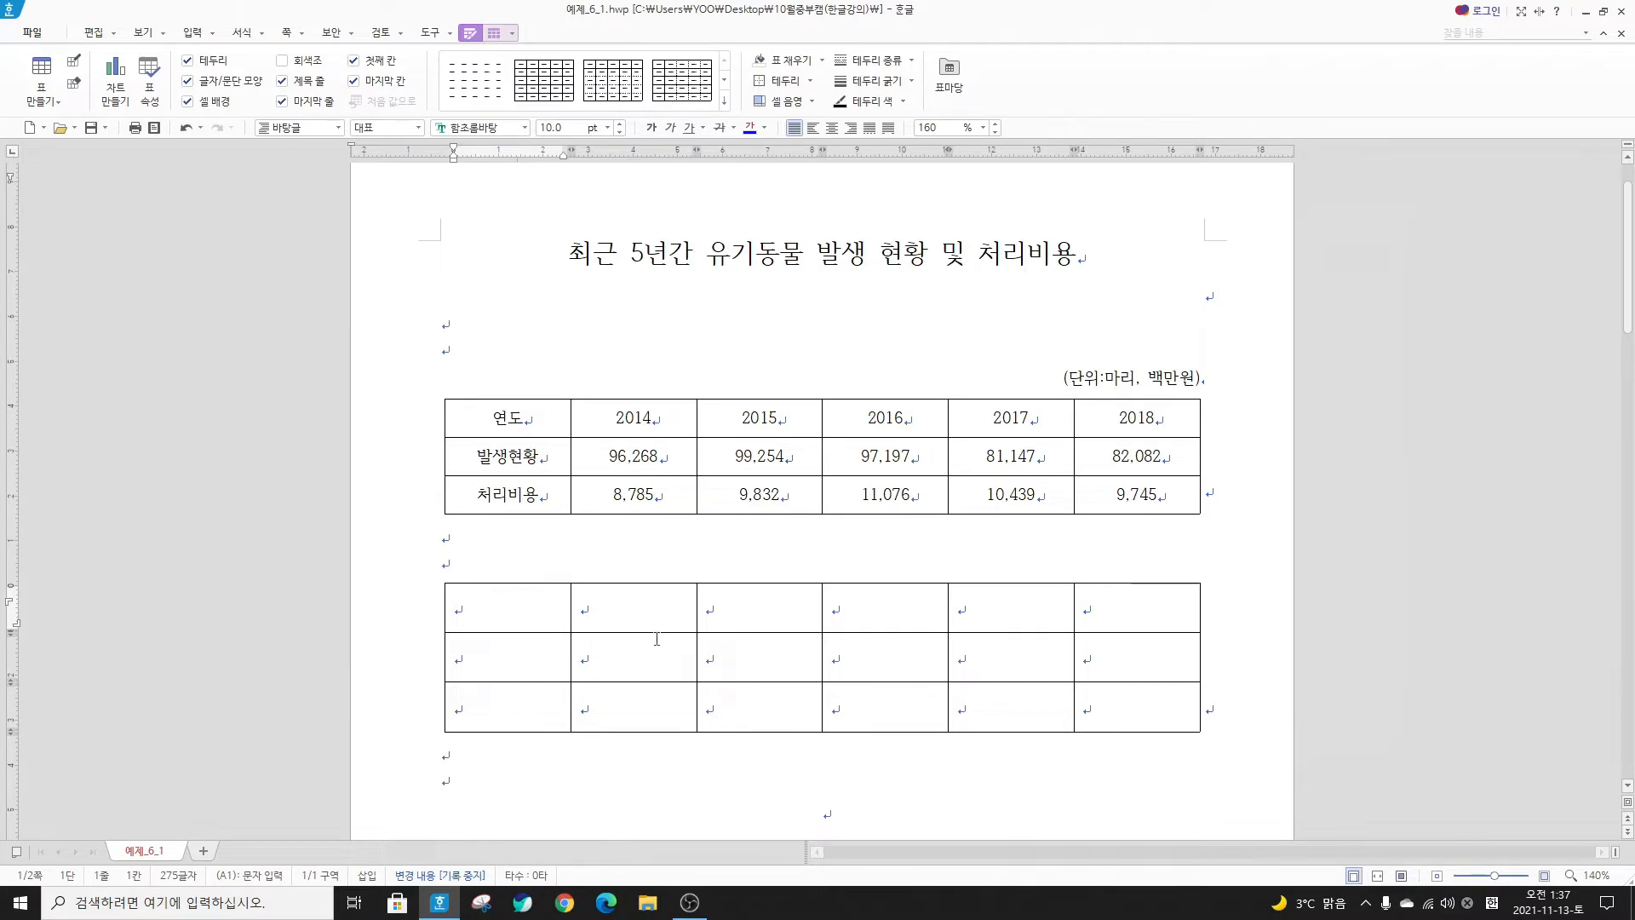
pyautogui.press('Hangul')
pyautogui.press('F5')
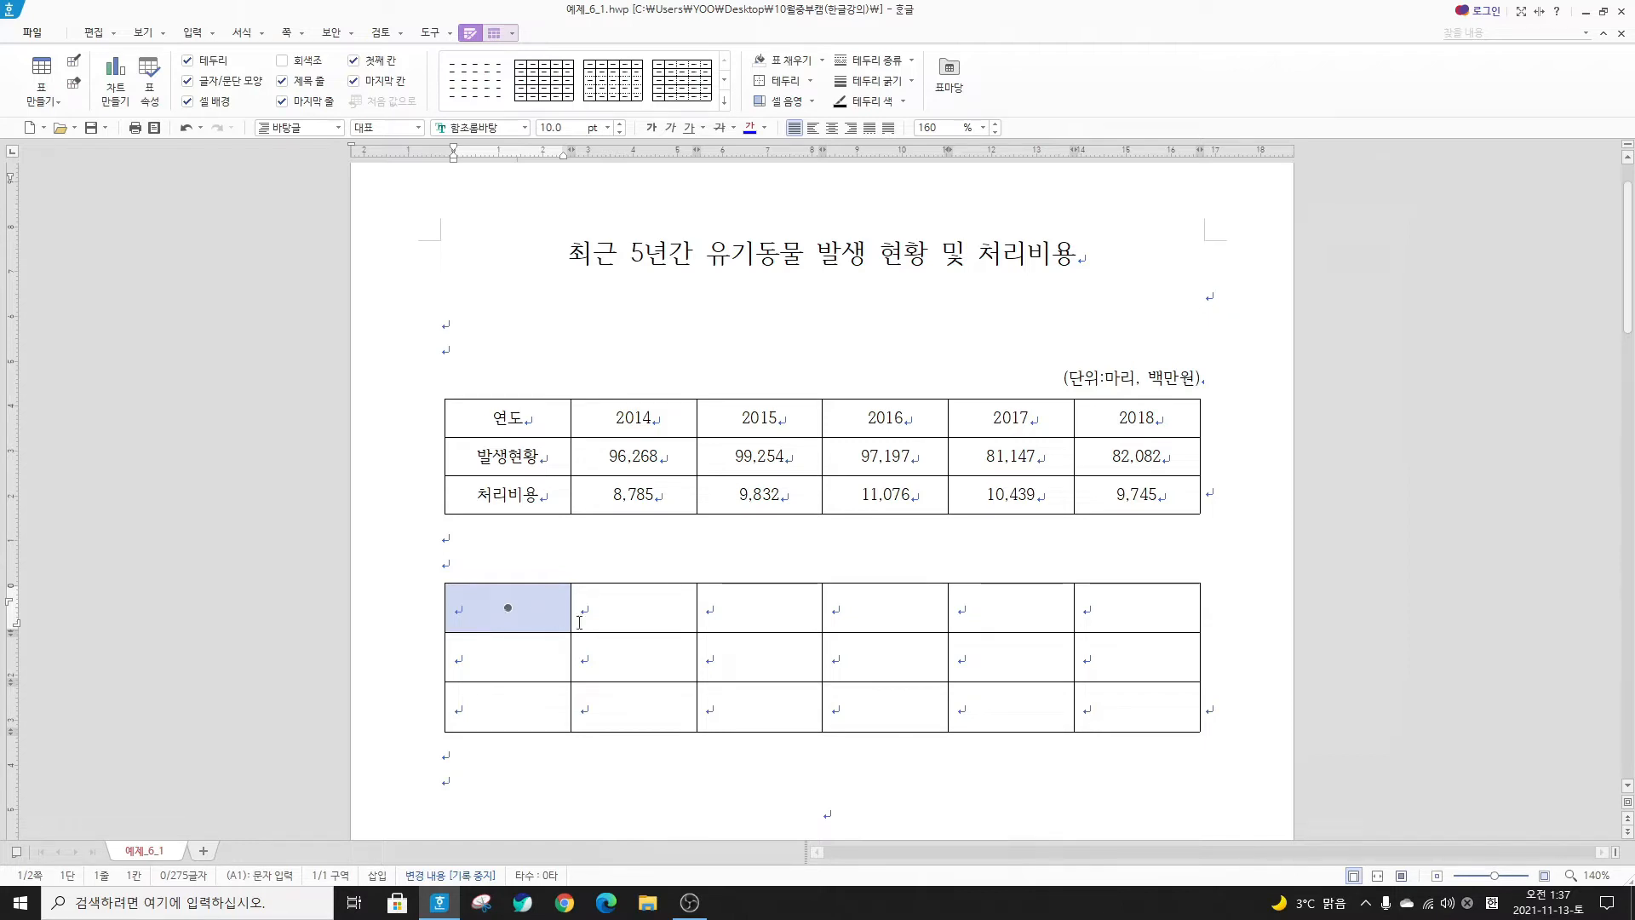
pyautogui.press('F5')
pyautogui.press('F5')
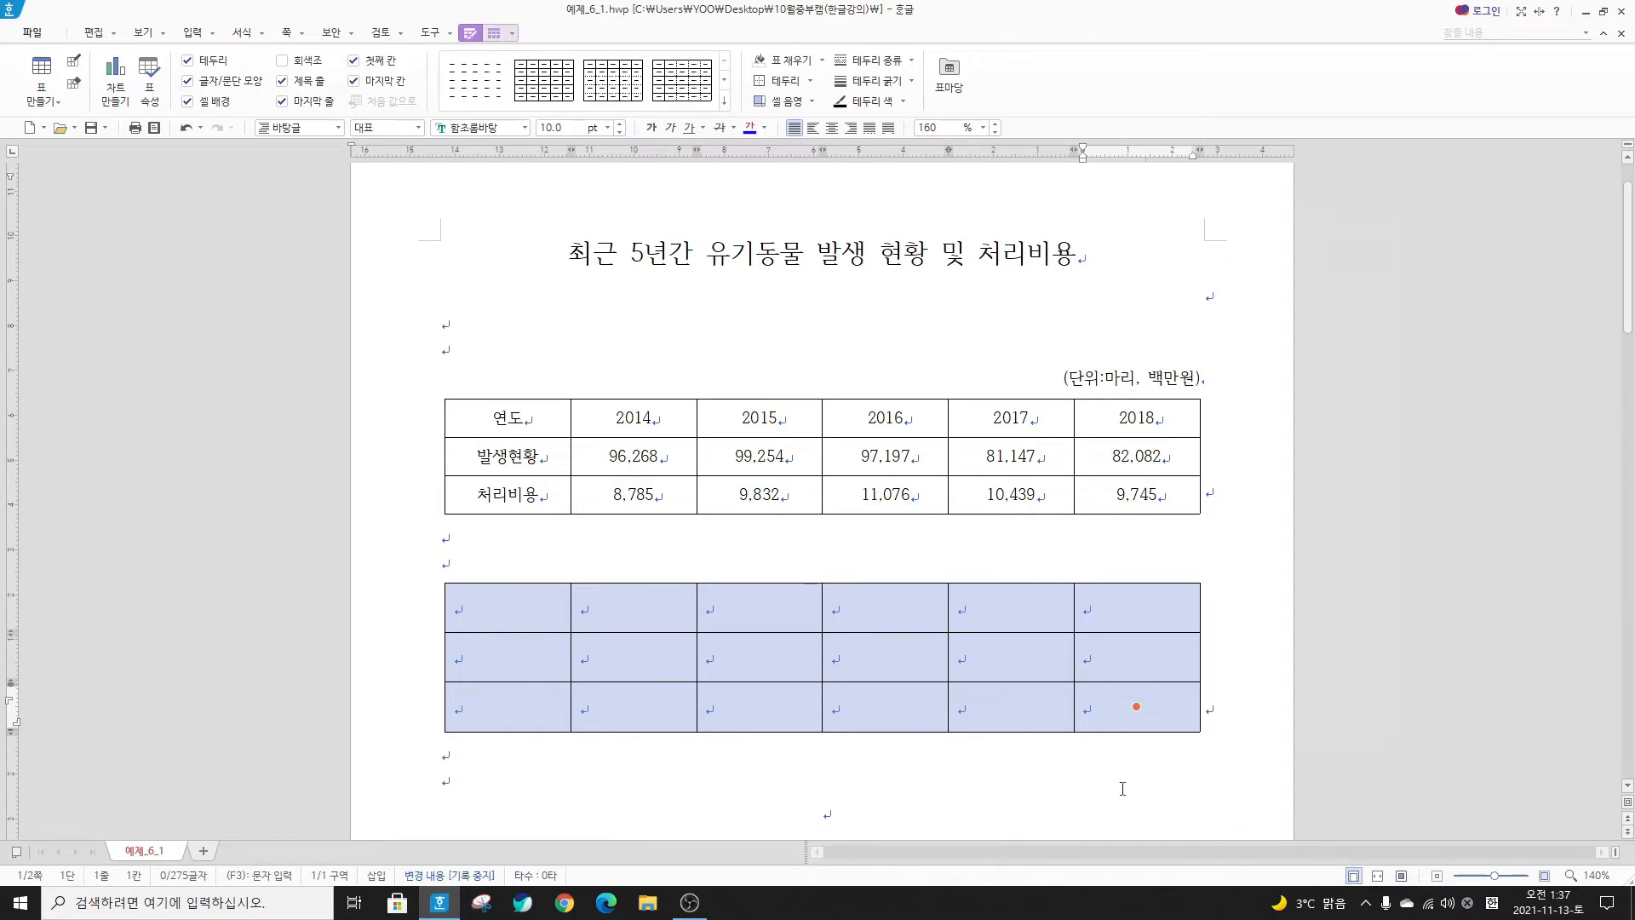
pyautogui.hotkey('ctrl', 'Up')
pyautogui.hotkey('ctrl', 'Up')
pyautogui.hotkey('ctrl', 'Down')
pyautogui.hotkey('ctrl', 'Down')
pyautogui.hotkey('ctrl', 'Down')
pyautogui.hotkey('ctrl', 'Up')
pyautogui.hotkey('ctrl', 'Up')
pyautogui.hotkey('ctrl', 'Up')
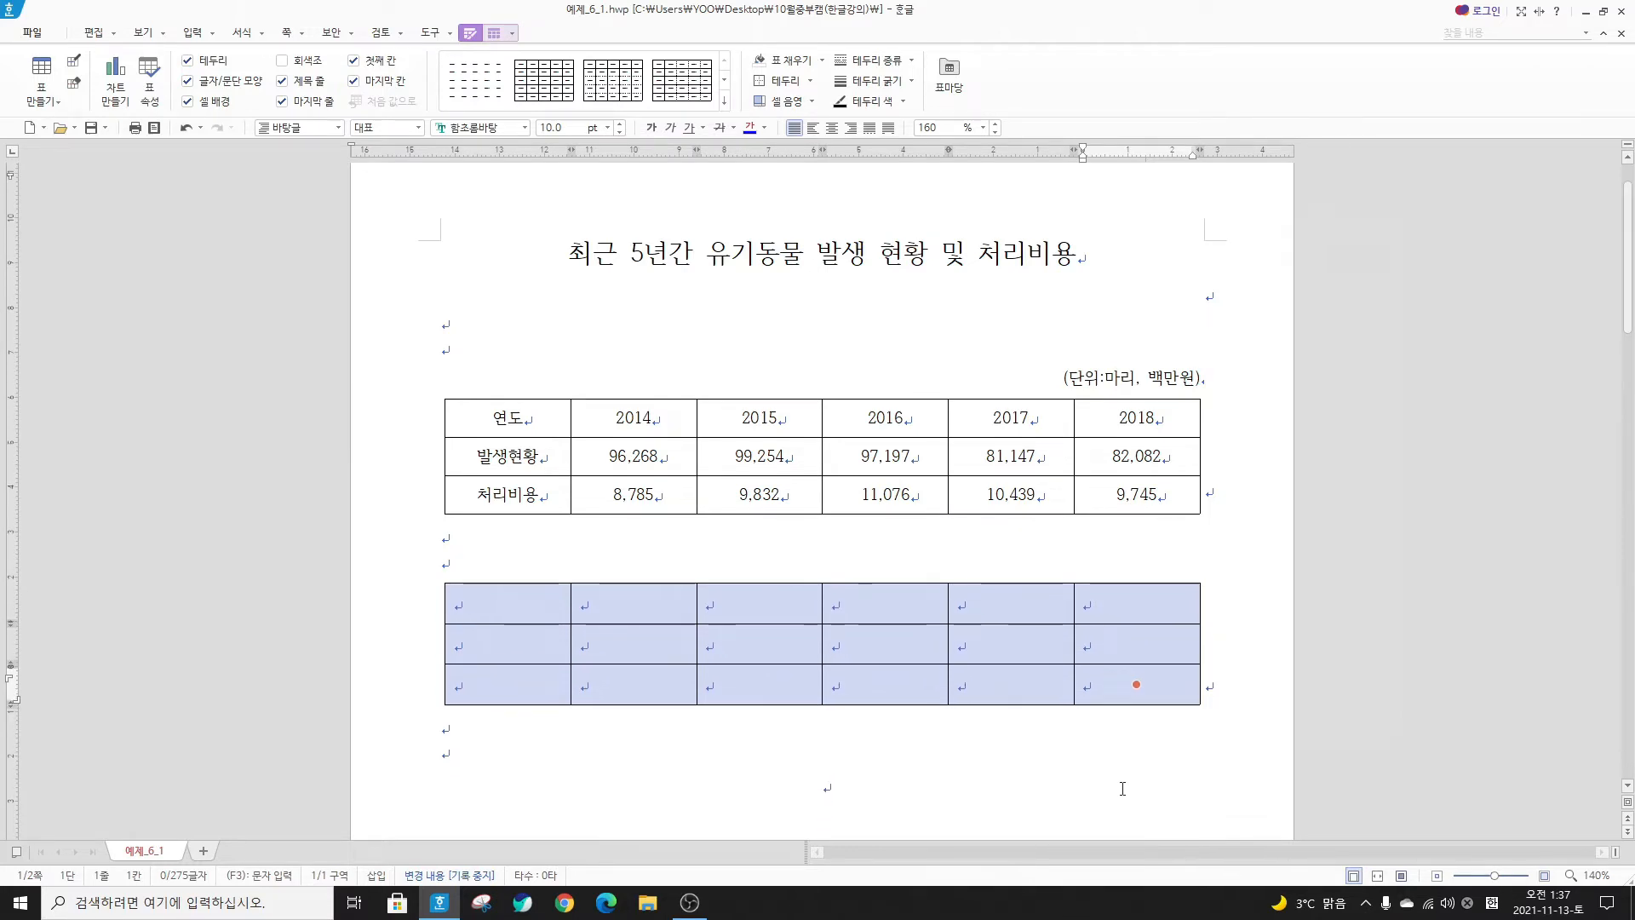
# Narrow the whole new table by a few increments, widen it back, and deselect the cells
pyautogui.hotkey('ctrl', 'Left')
pyautogui.hotkey('ctrl', 'Left')
pyautogui.hotkey('ctrl', 'Left')
pyautogui.hotkey('ctrl', 'Right')
pyautogui.hotkey('ctrl', 'Right')
pyautogui.hotkey('ctrl', 'Right')
pyautogui.hotkey('ctrl', 'Up')
pyautogui.hotkey('ctrl', 'Down')
pyautogui.click(1121, 698)
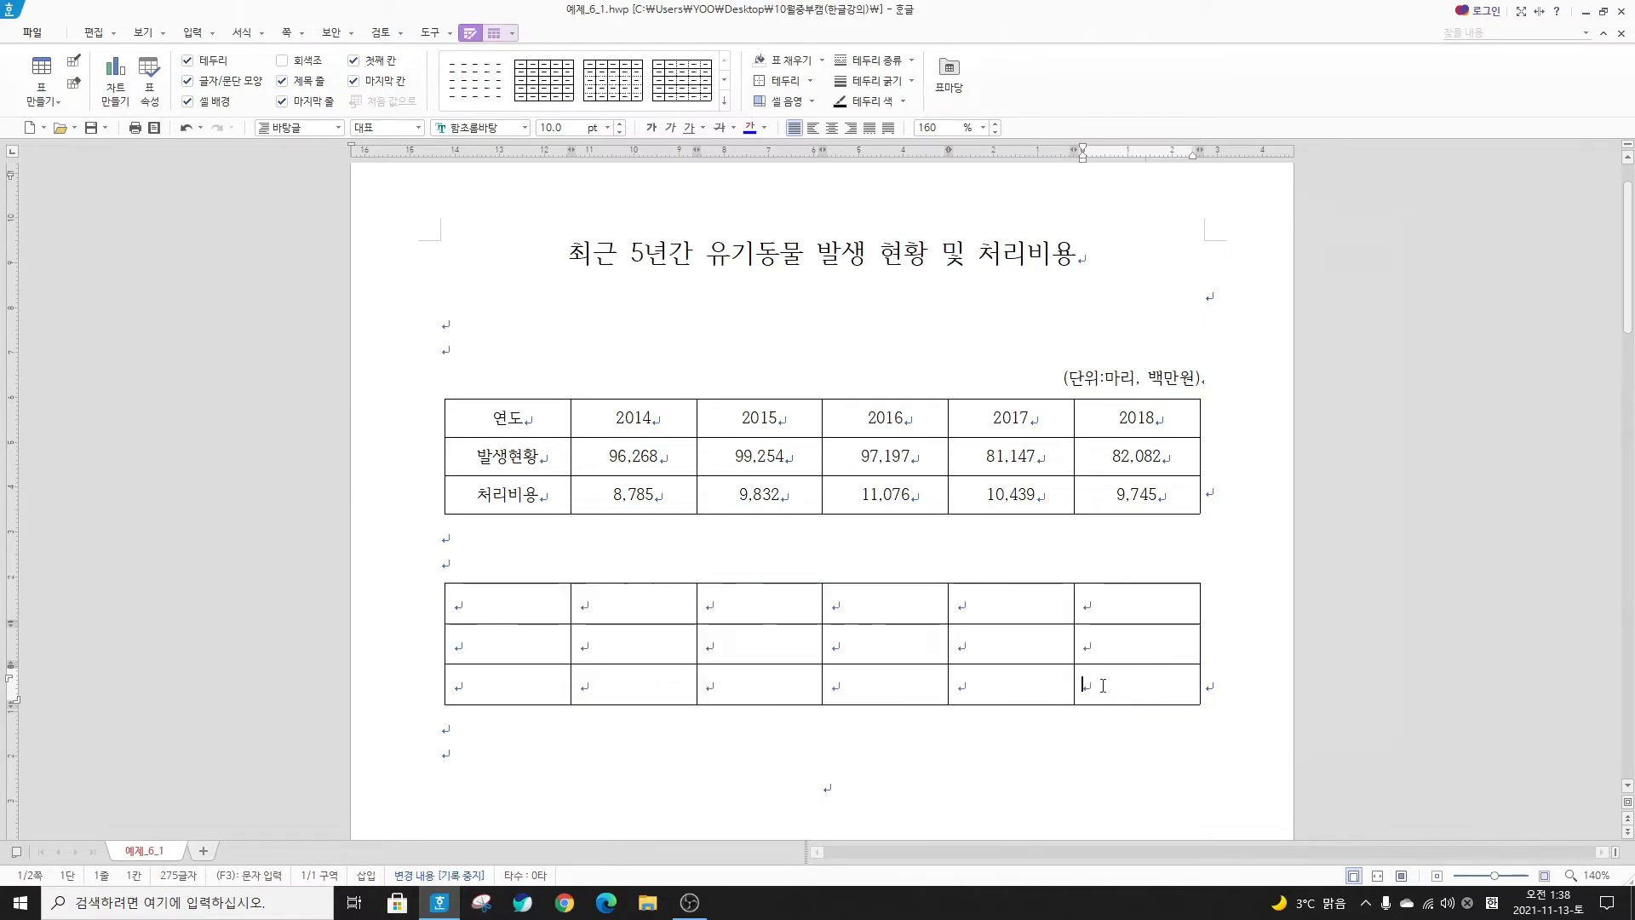
# Enter "연도", "2014" and "2015" in the first three cells of the new table's header row
pyautogui.click(529, 602)
pyautogui.write('연도')
pyautogui.press('Tab')
pyautogui.write('2014')
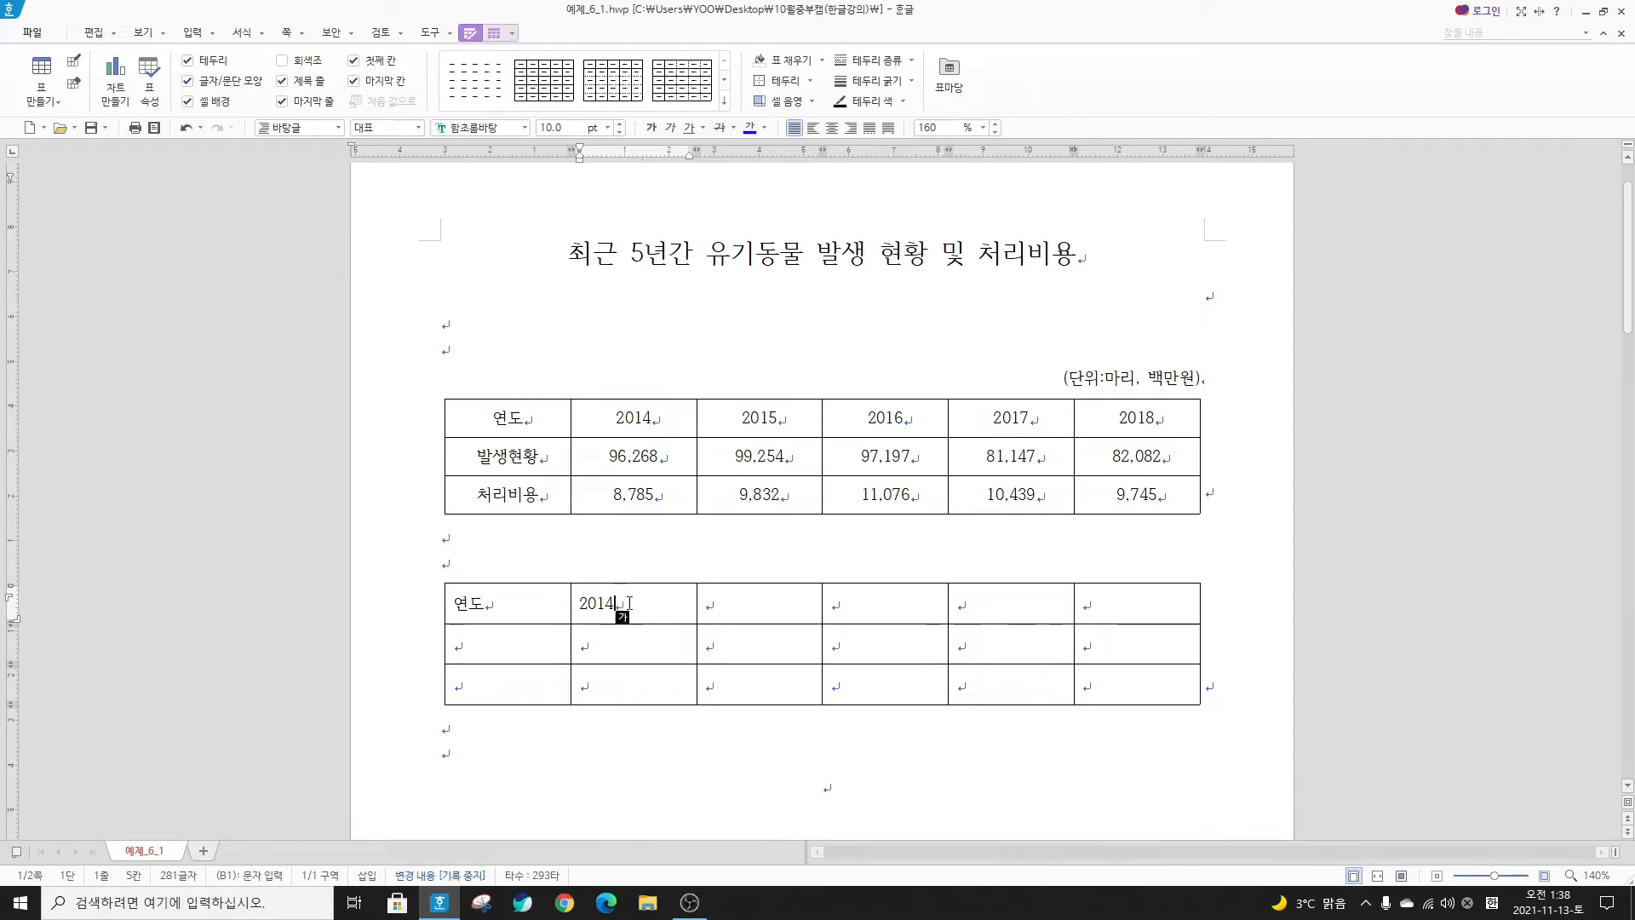
pyautogui.click(775, 612)
pyautogui.write('2015')
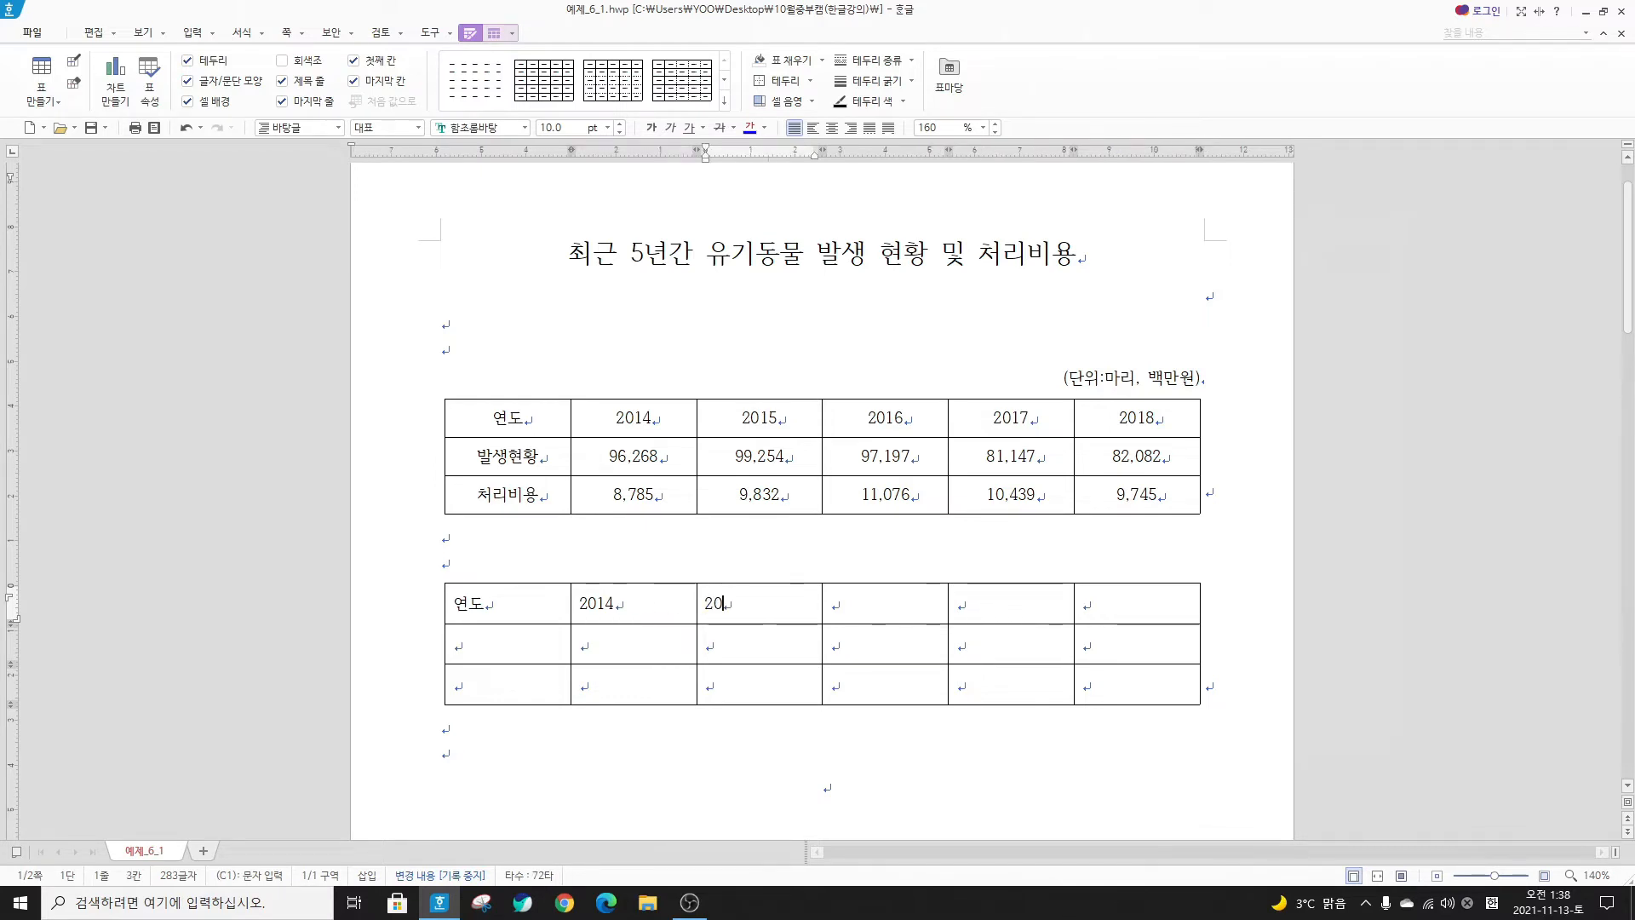
pyautogui.click(642, 607)
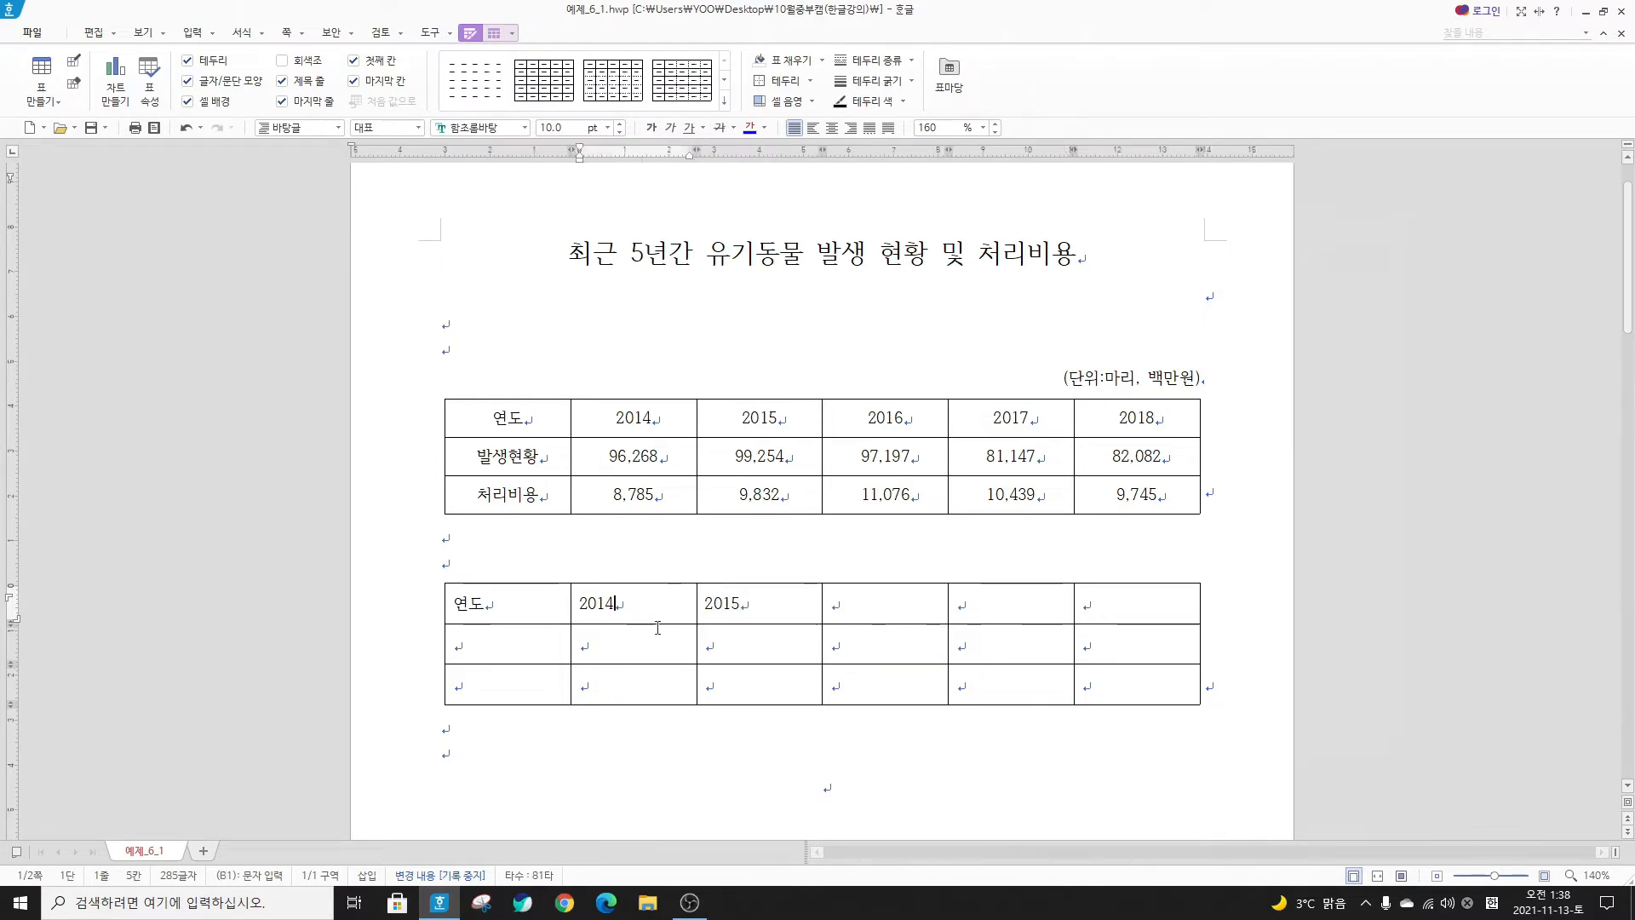
pyautogui.click(770, 606)
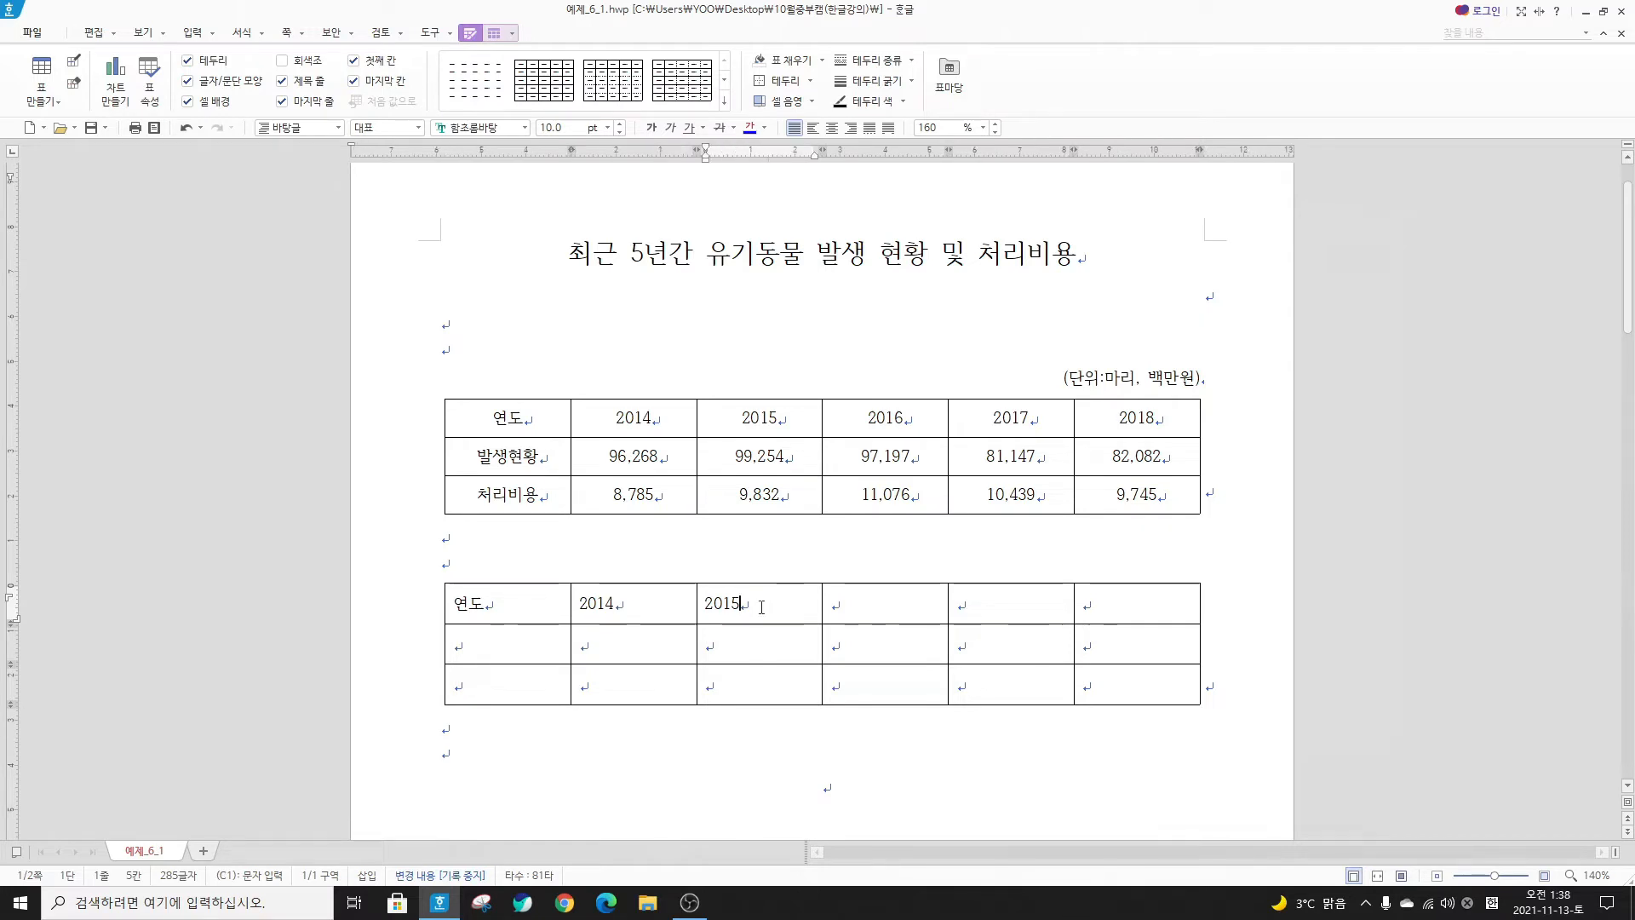
# Auto-fill the header row from the 2014 cell to the last column to continue the years through 2018
pyautogui.moveTo(576, 603); pyautogui.dragTo(1108, 608)
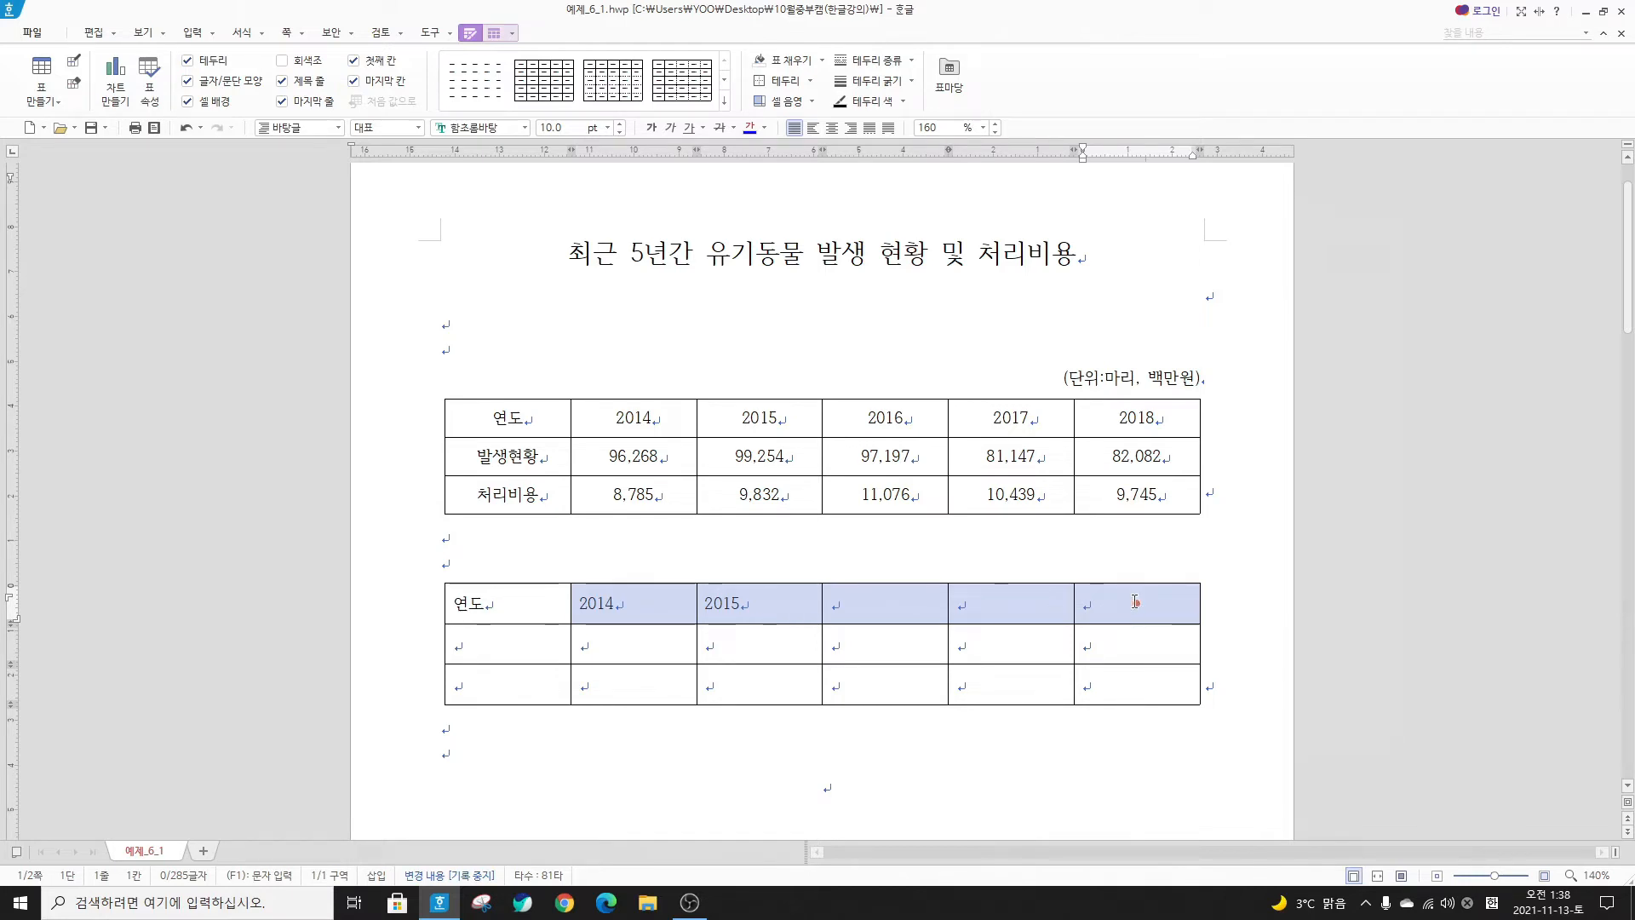
pyautogui.rightClick(1135, 602)
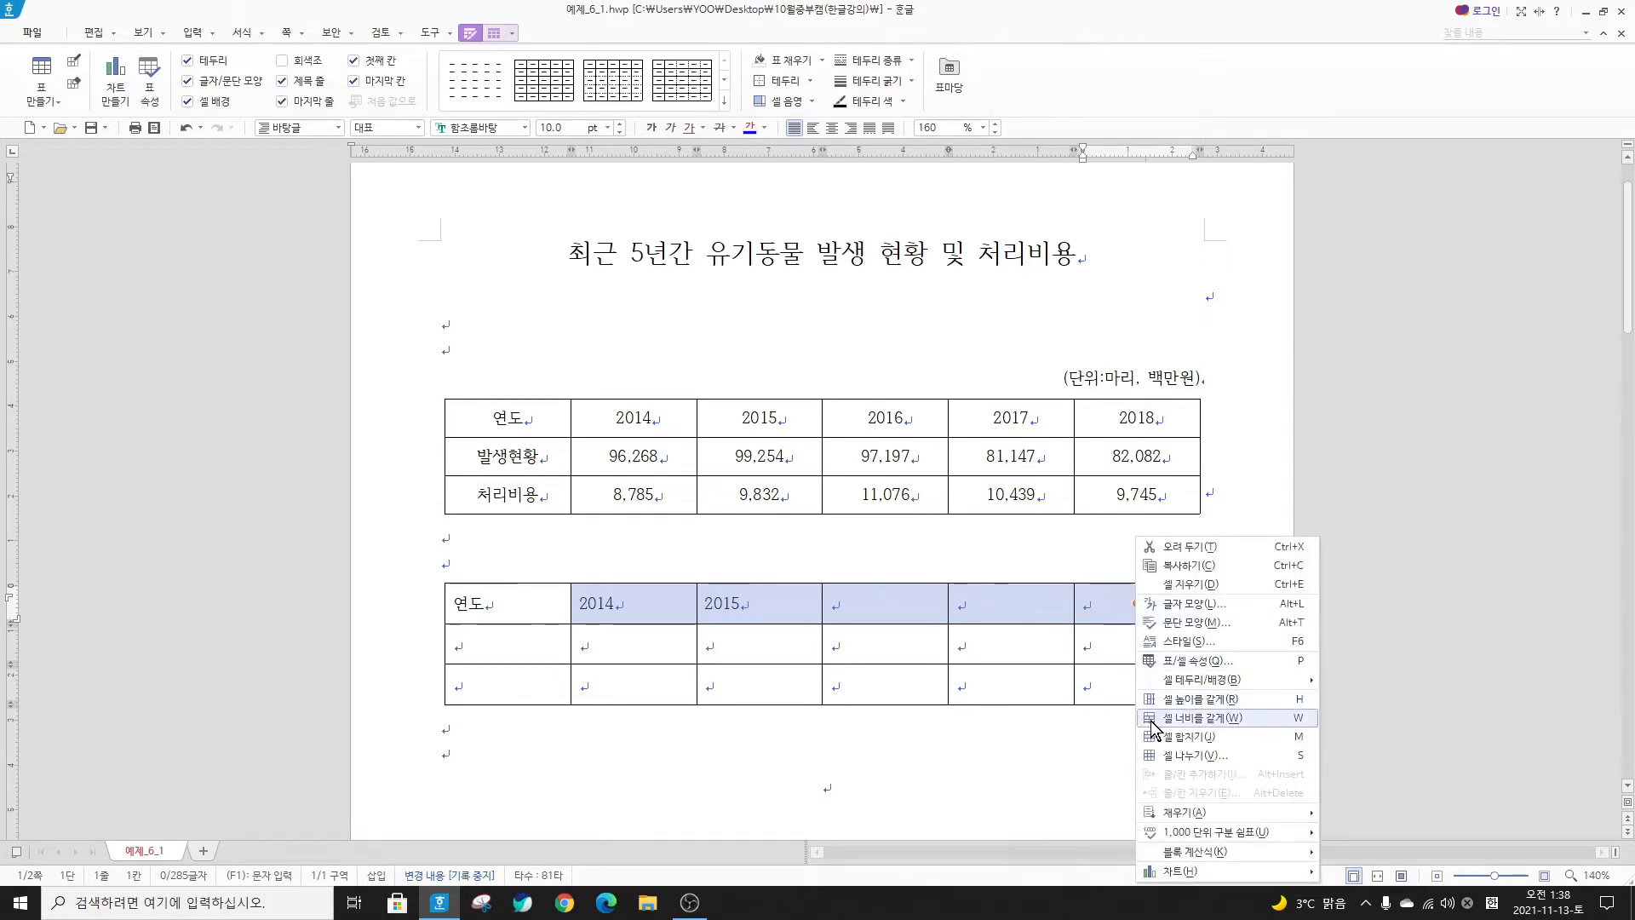
pyautogui.moveTo(1183, 814)
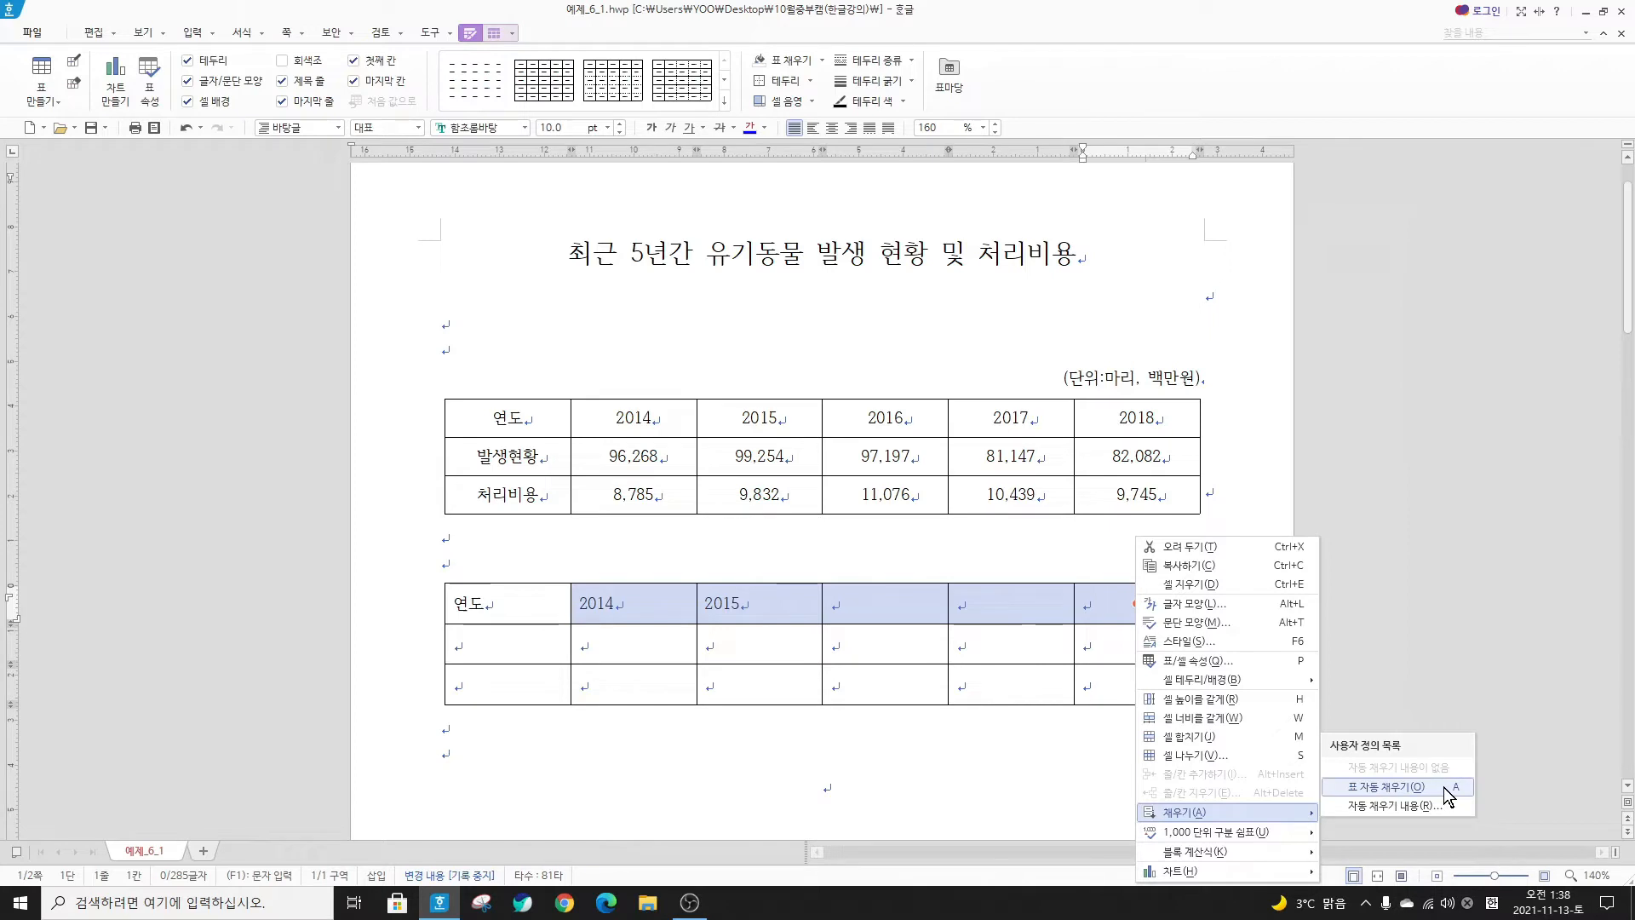
pyautogui.click(1363, 796)
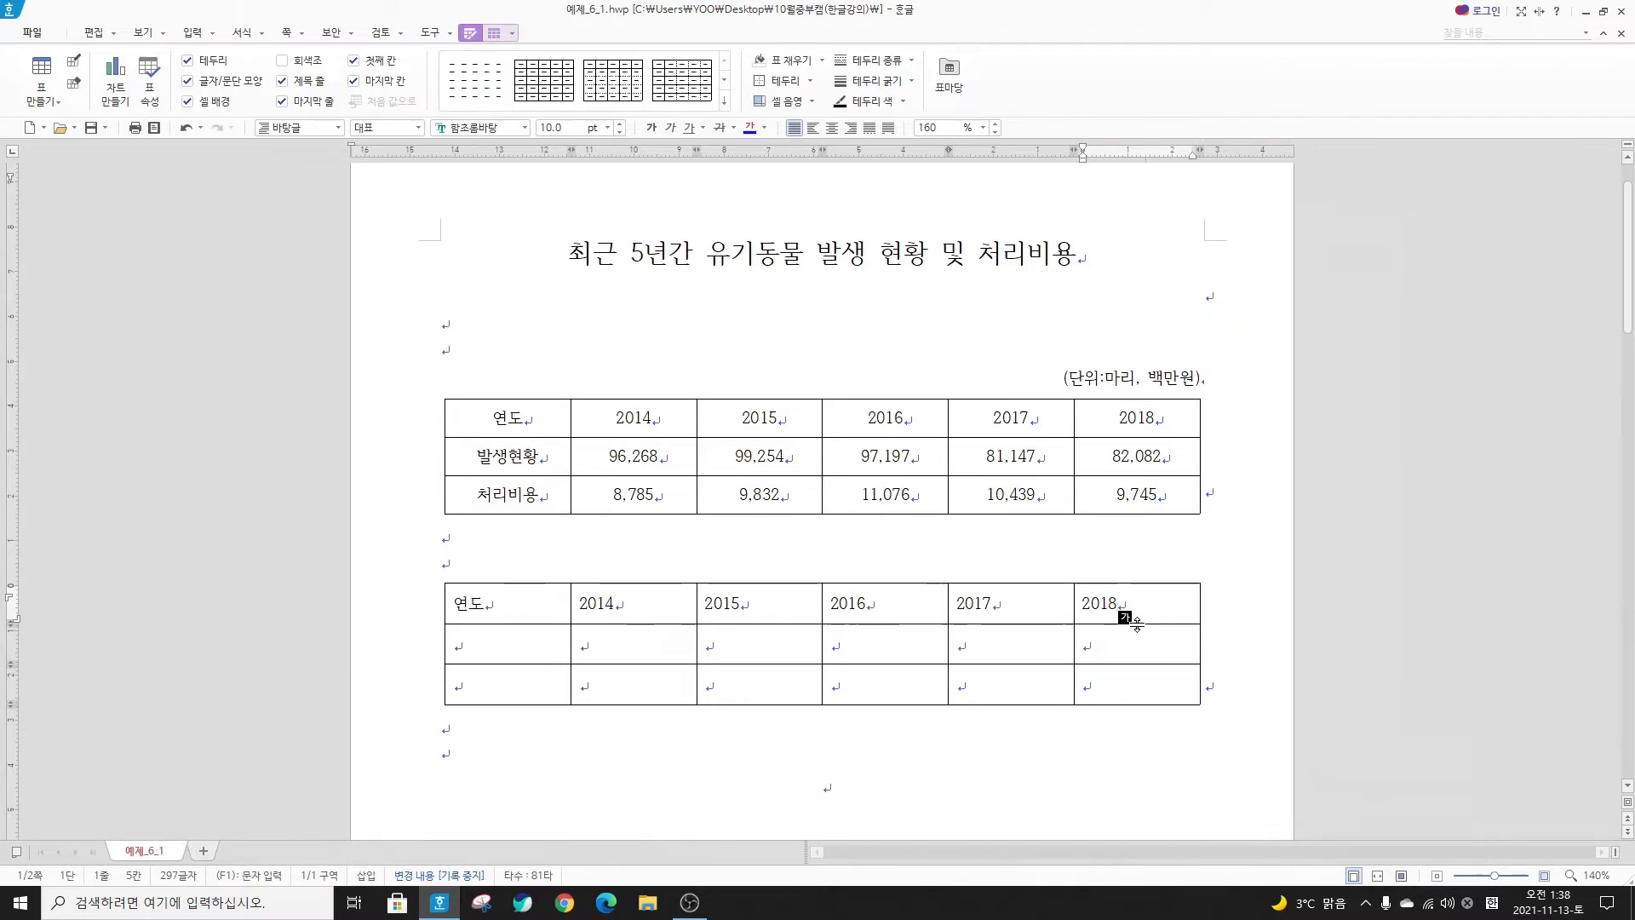
# Enter the row labels "발생현황" and "처리비용" in the first column of the new table
pyautogui.click(515, 646)
pyautogui.write('바ㄹ생현황')
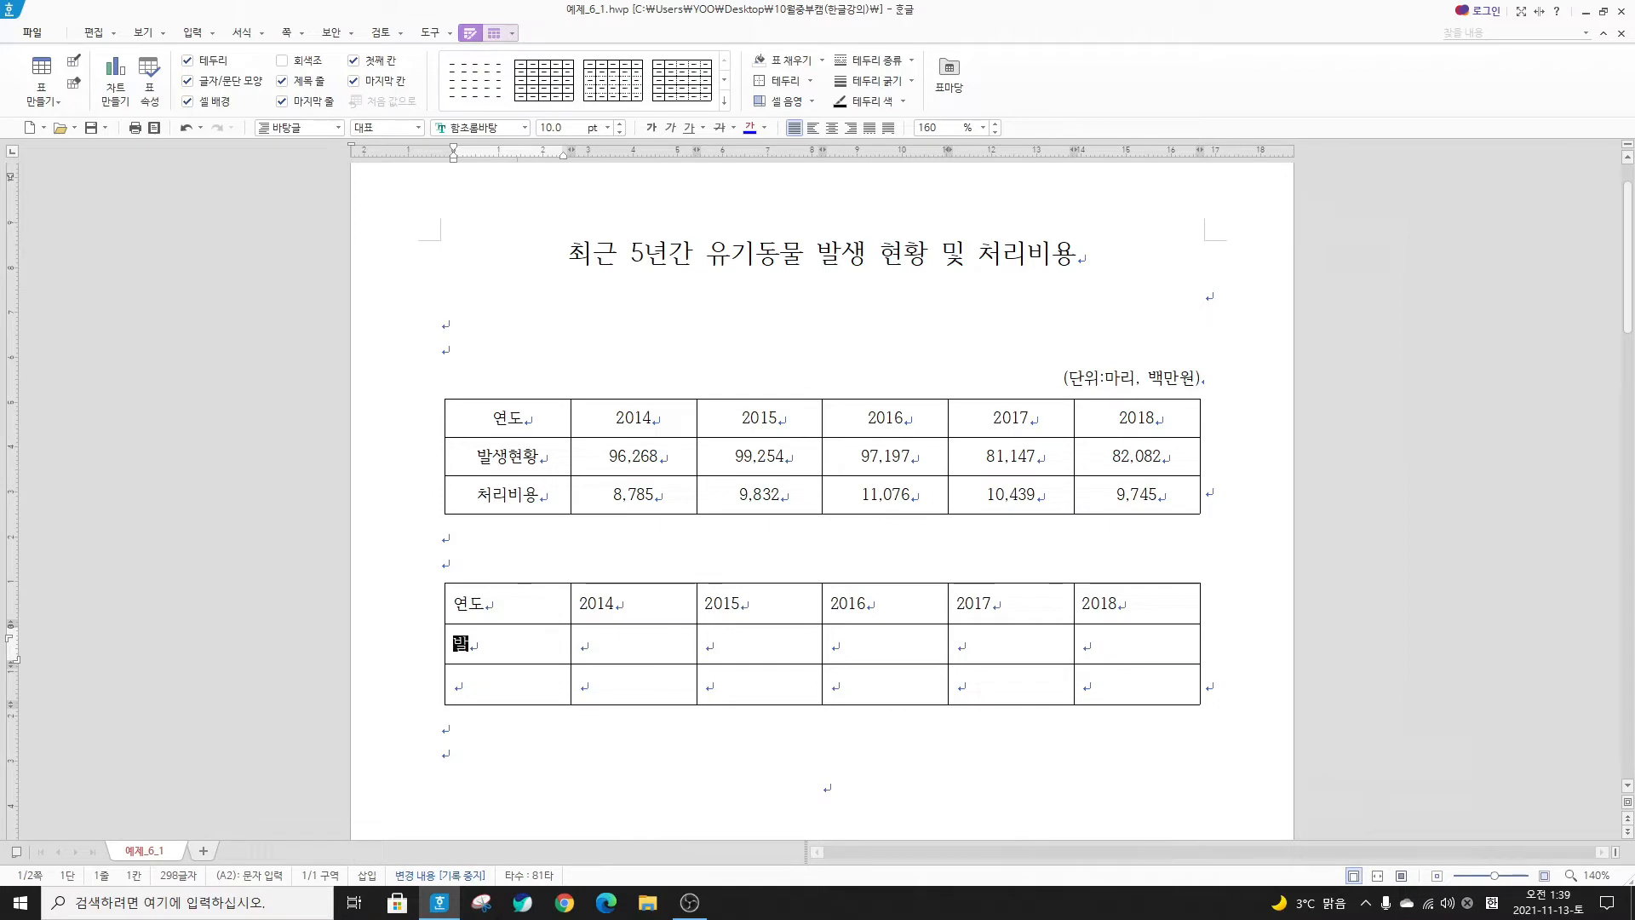
pyautogui.click(457, 684)
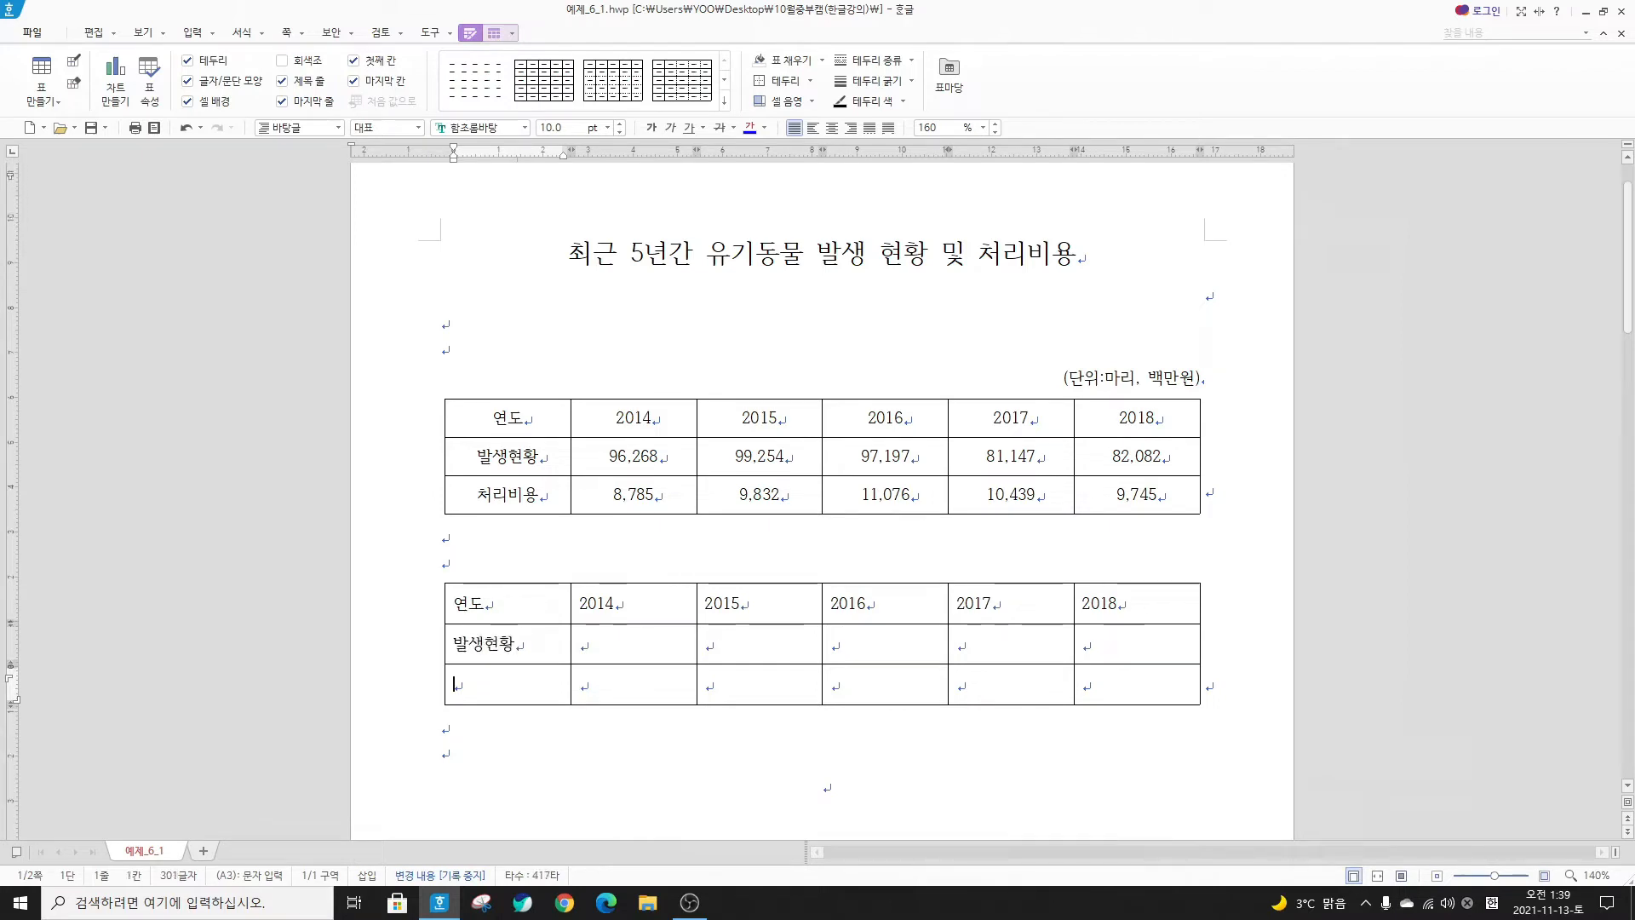
pyautogui.write('처리빙요')
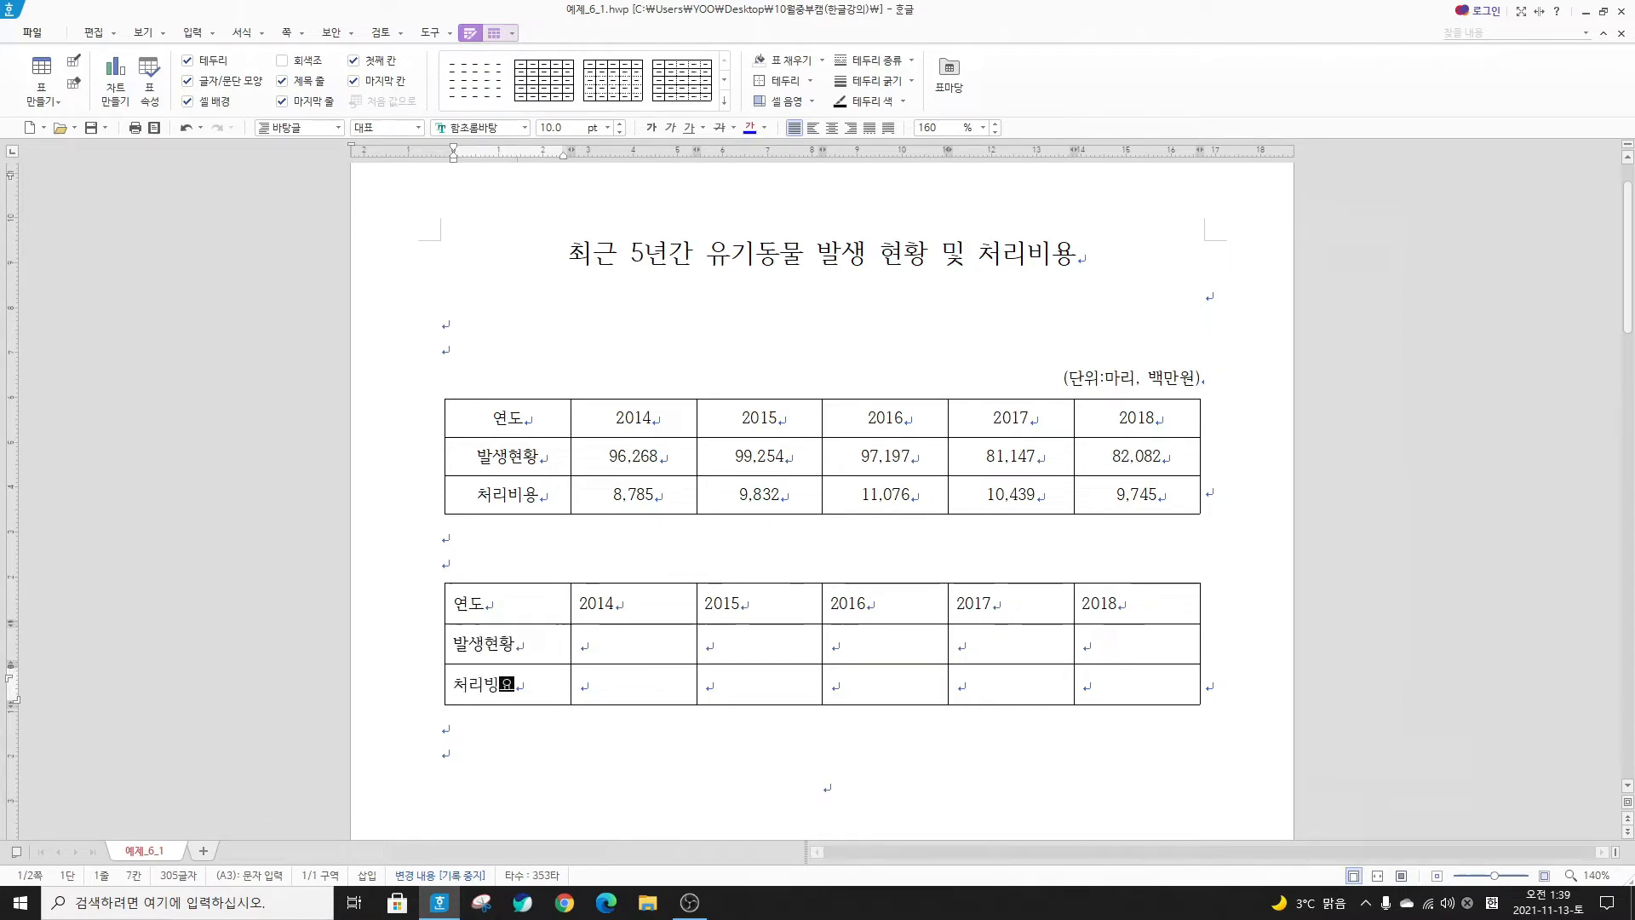
pyautogui.write('ㅛㅇ')
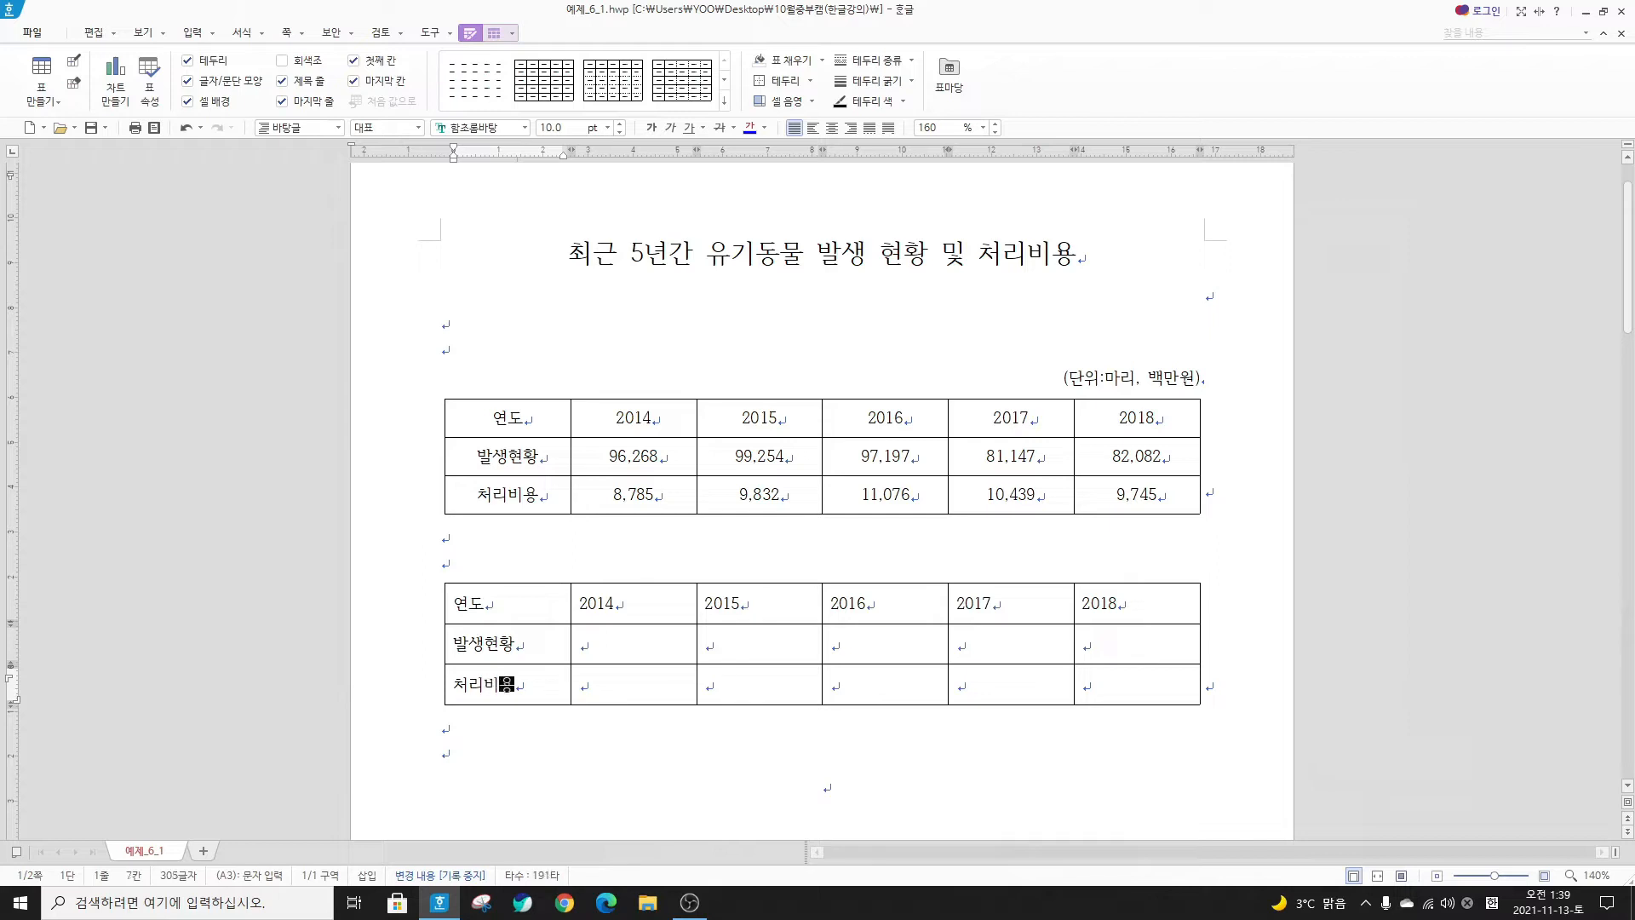
# Try centering the new table's first-column labels, and settle on distributed alignment for them
pyautogui.moveTo(511, 606); pyautogui.dragTo(507, 684)
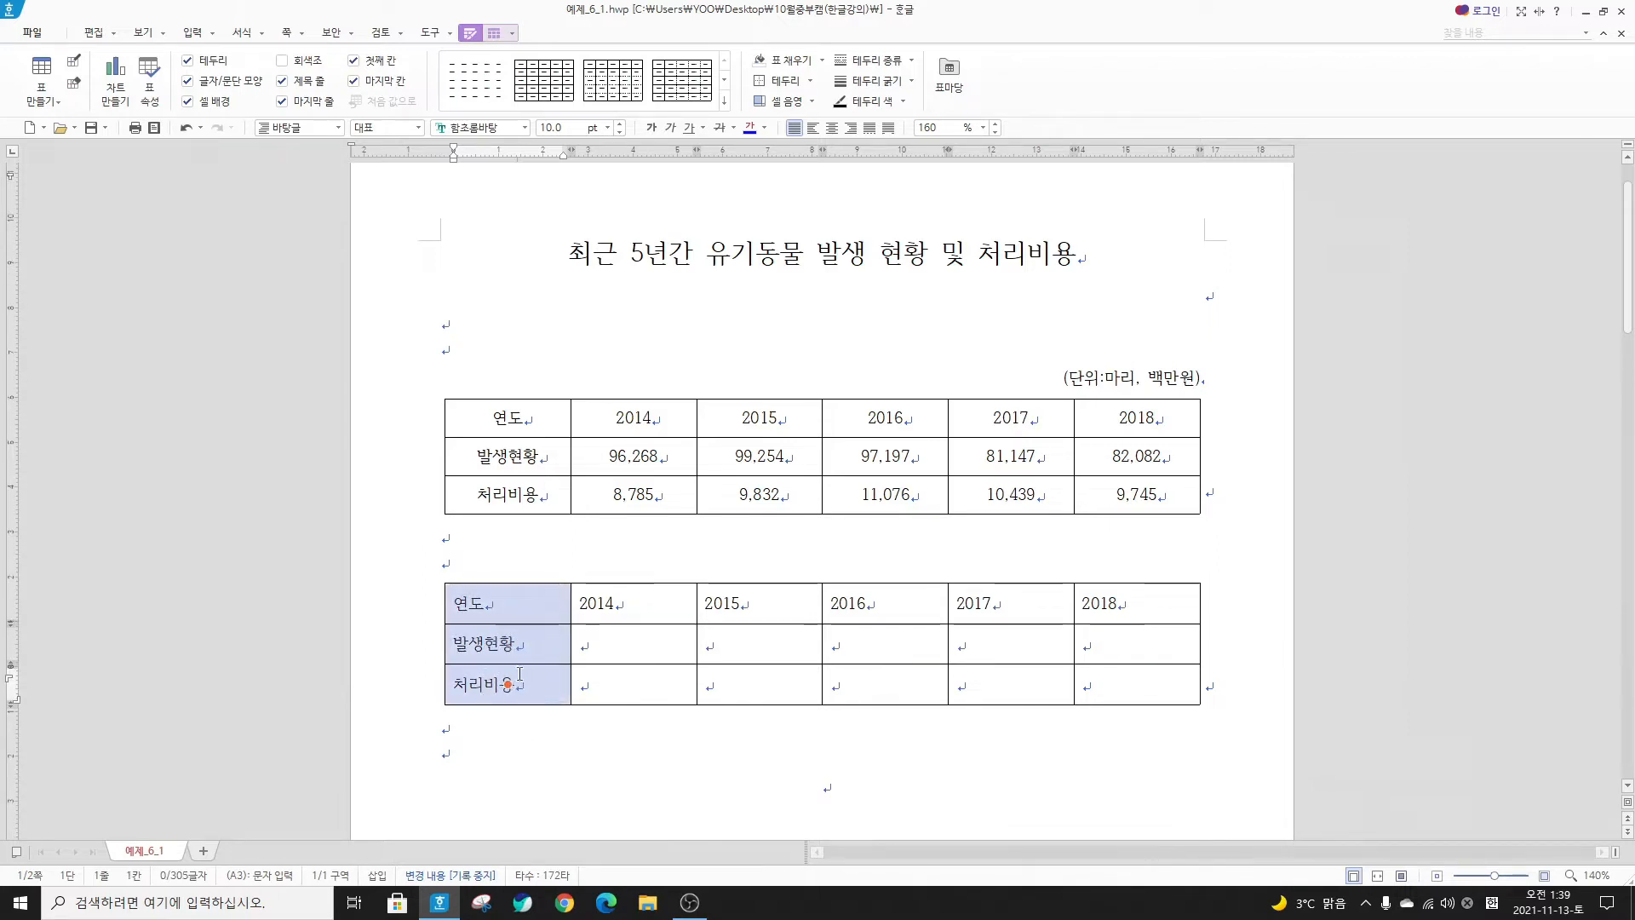
pyautogui.click(831, 128)
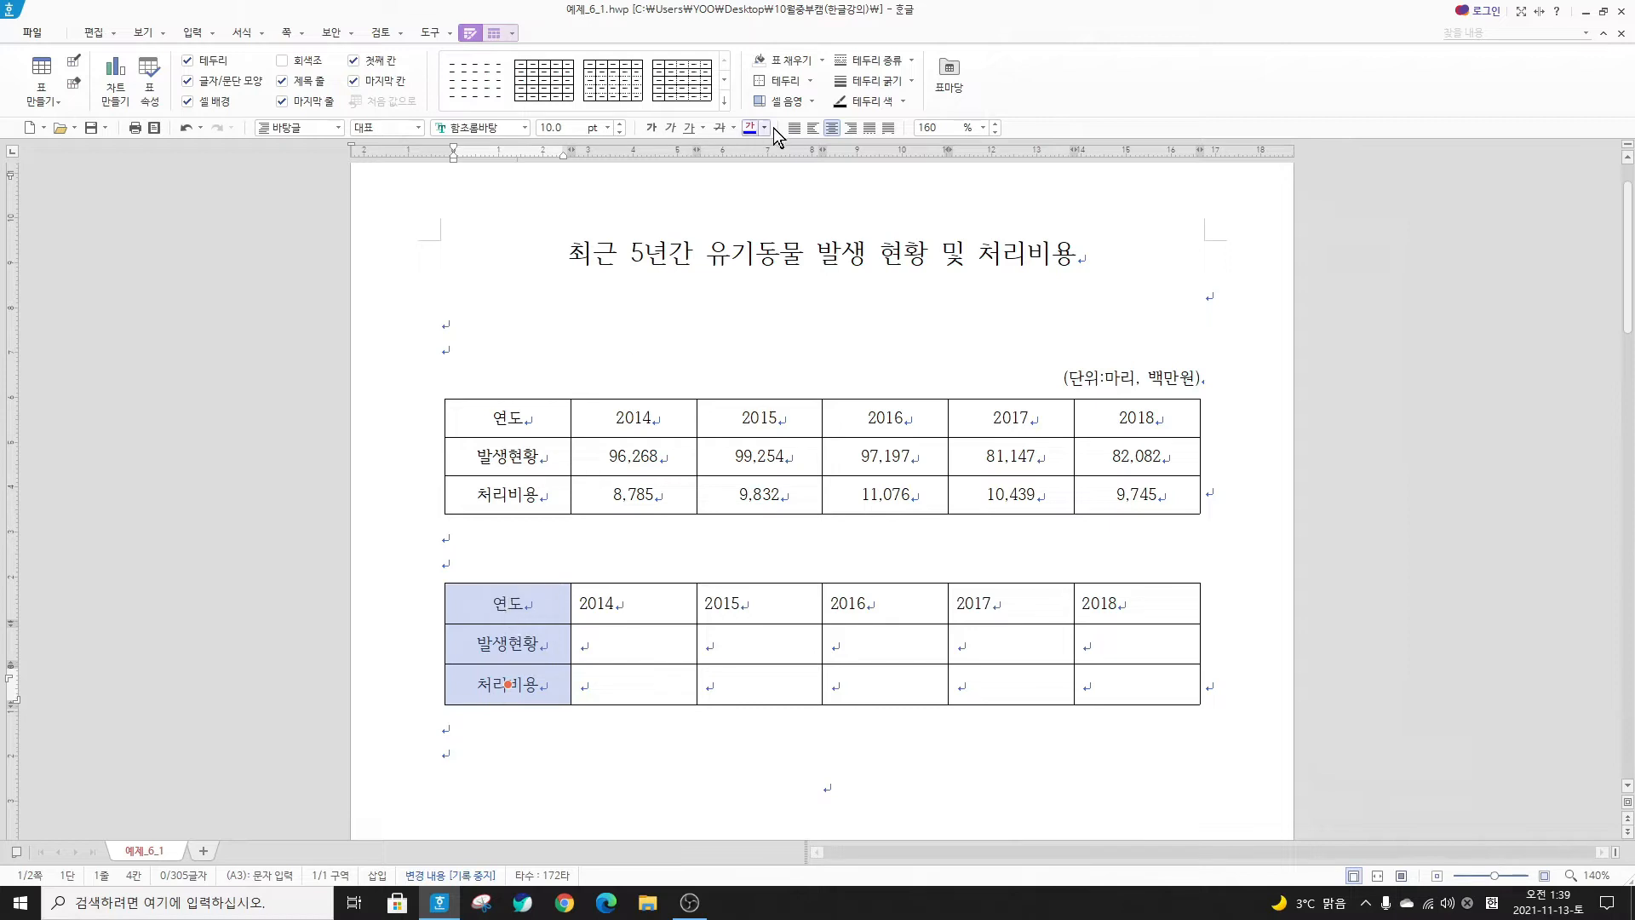
pyautogui.click(870, 128)
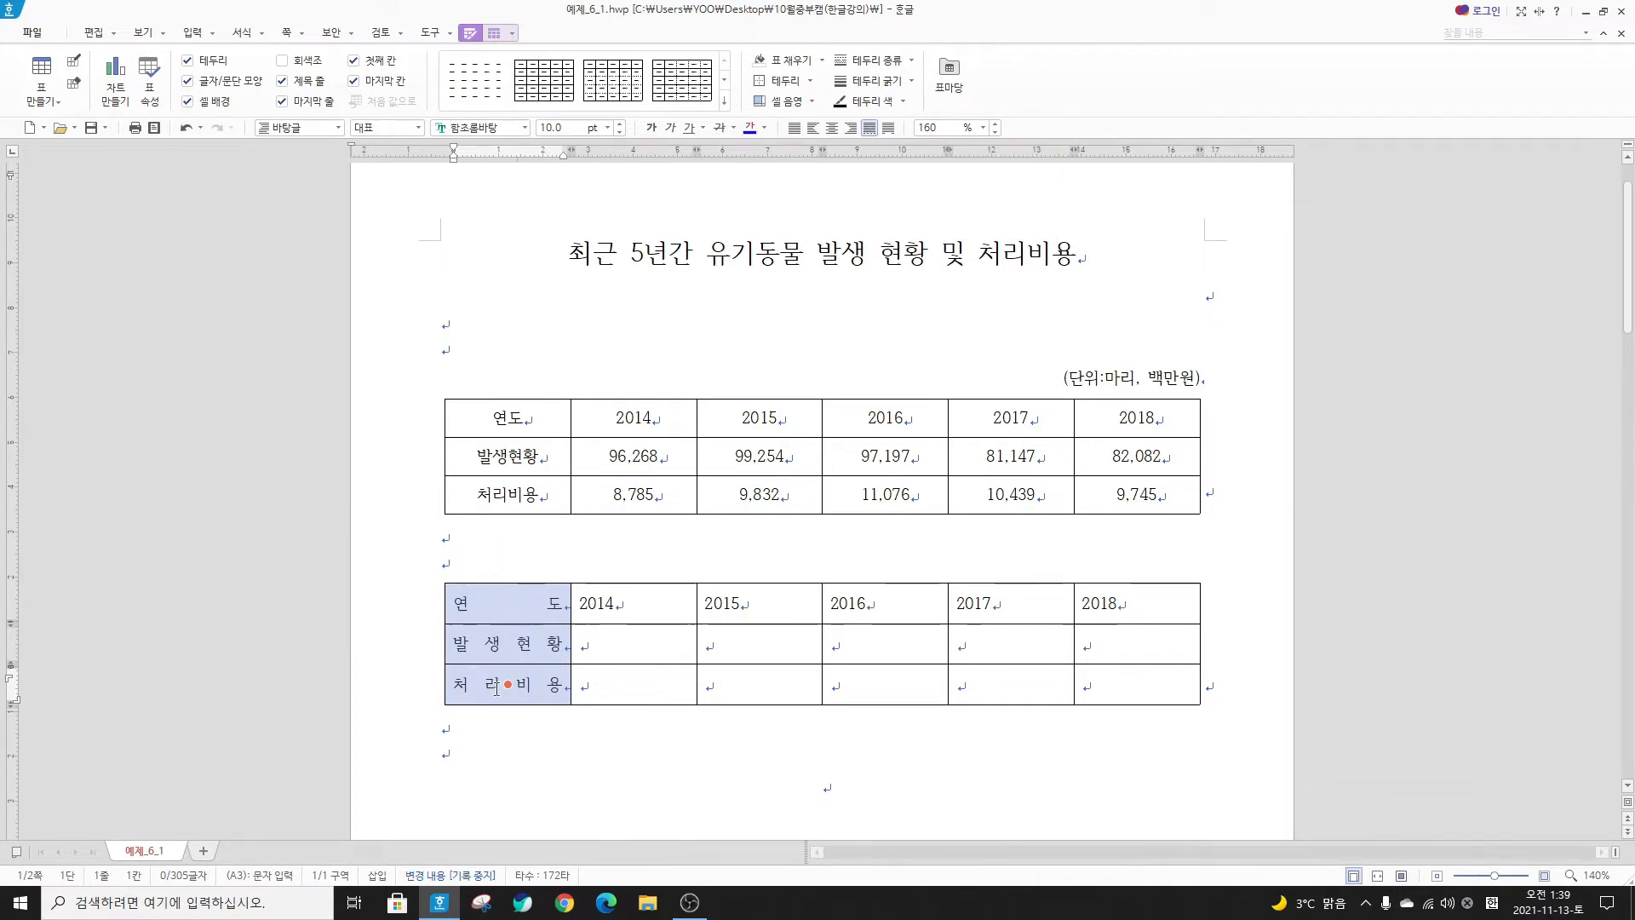
# Set the left and right paragraph margins of the new table's first-column labels to 3.0 pt each
pyautogui.rightClick(530, 600)
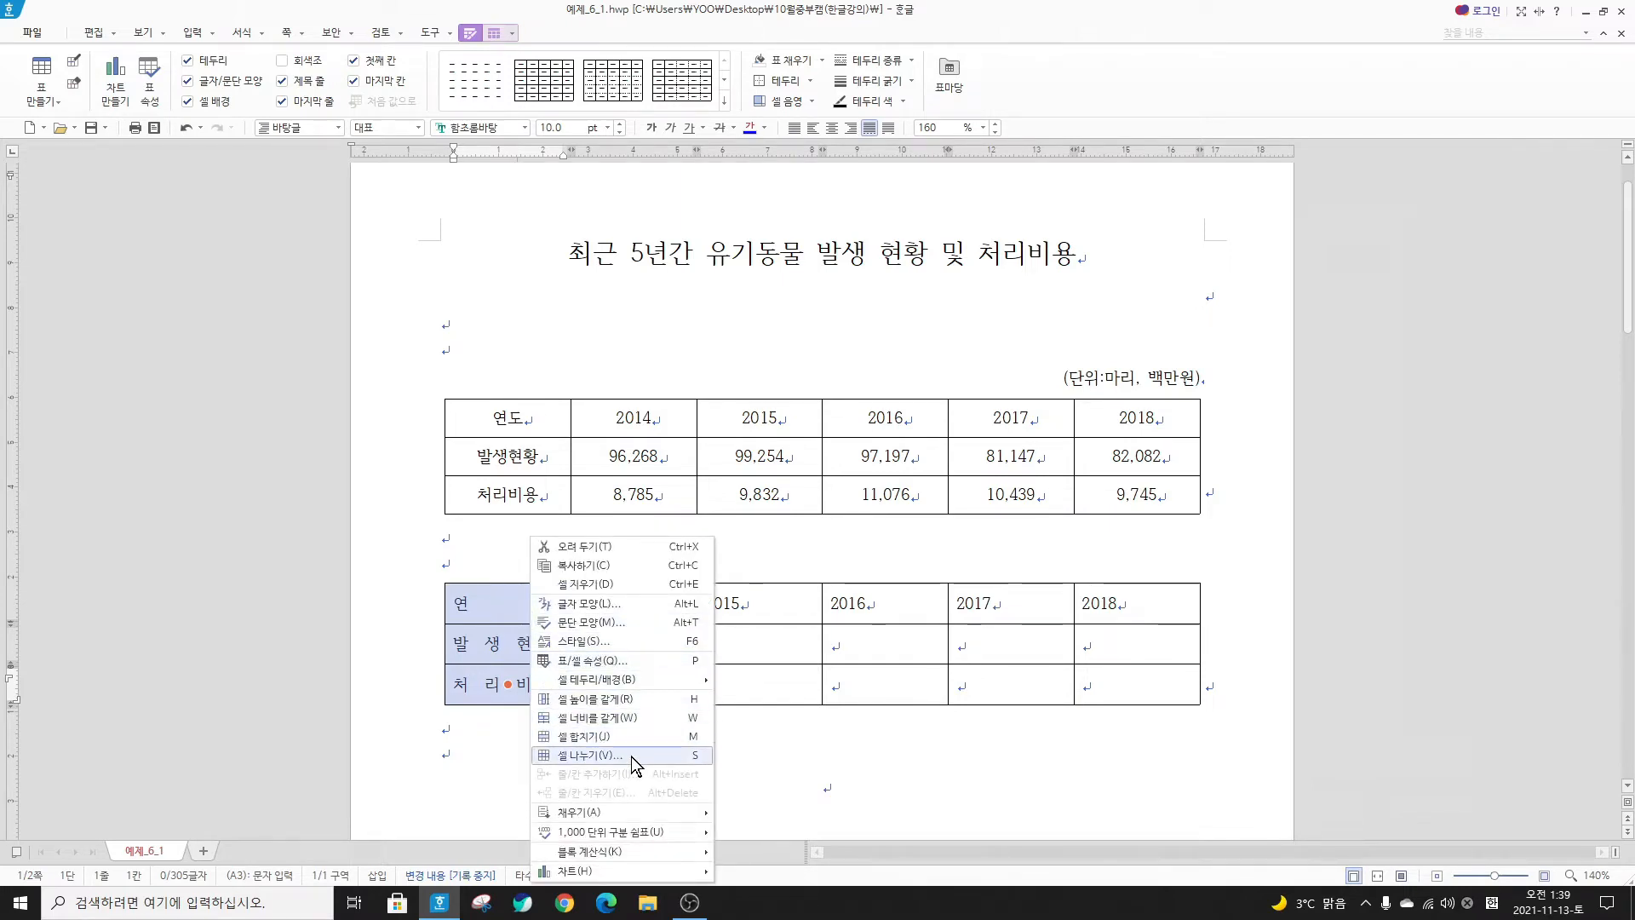
pyautogui.click(610, 624)
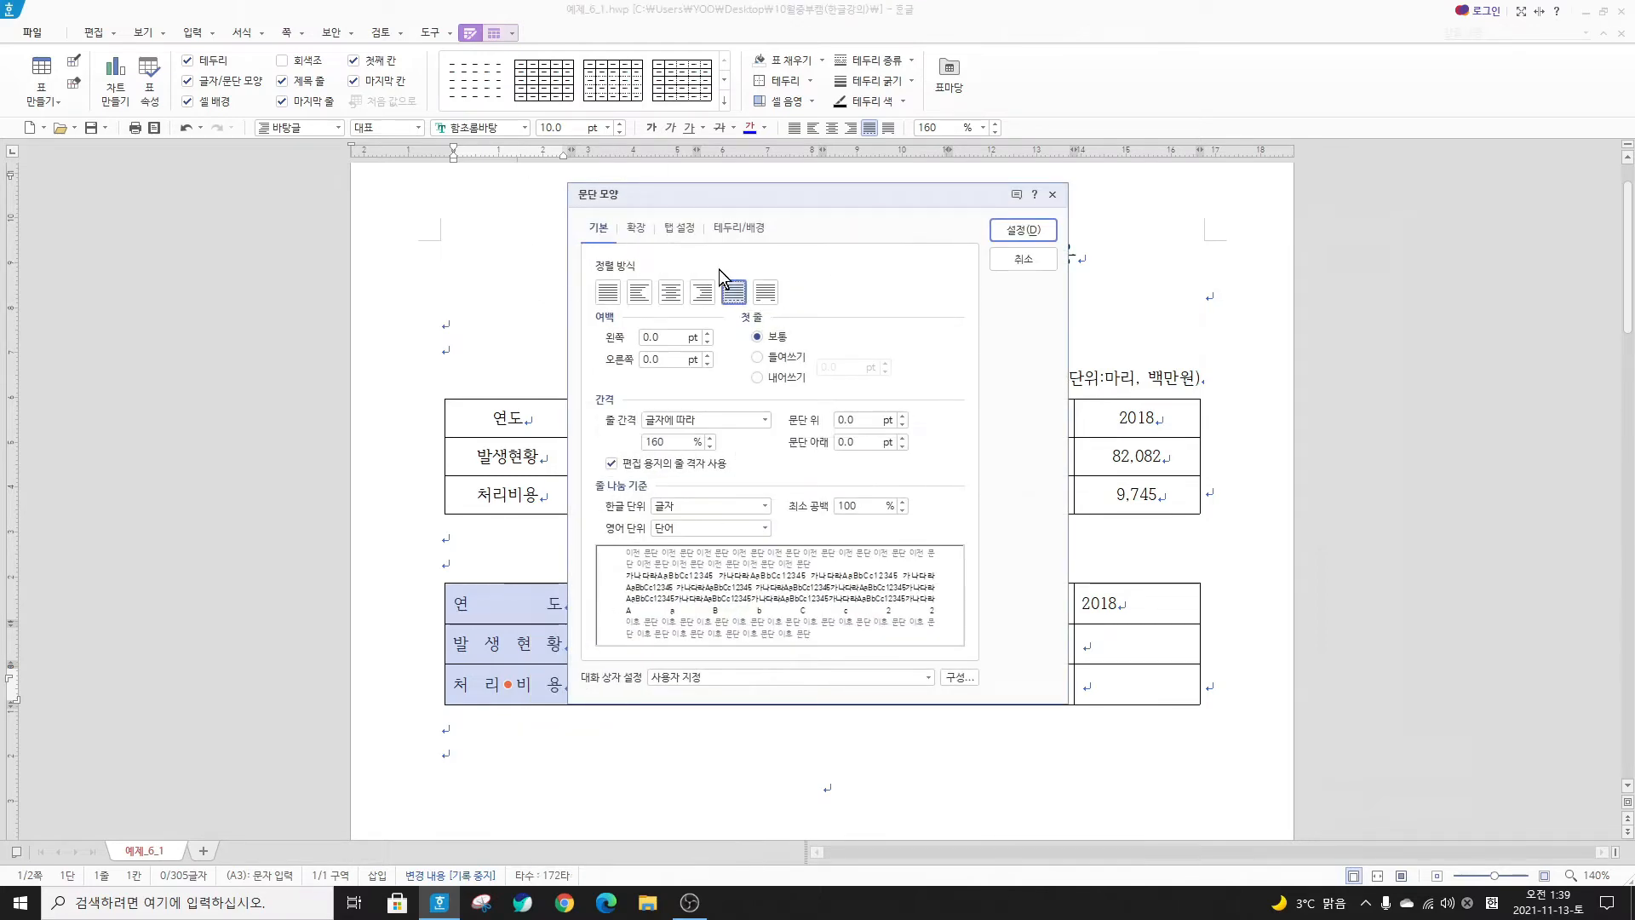
pyautogui.click(707, 333)
pyautogui.click(707, 333)
pyautogui.click(706, 333)
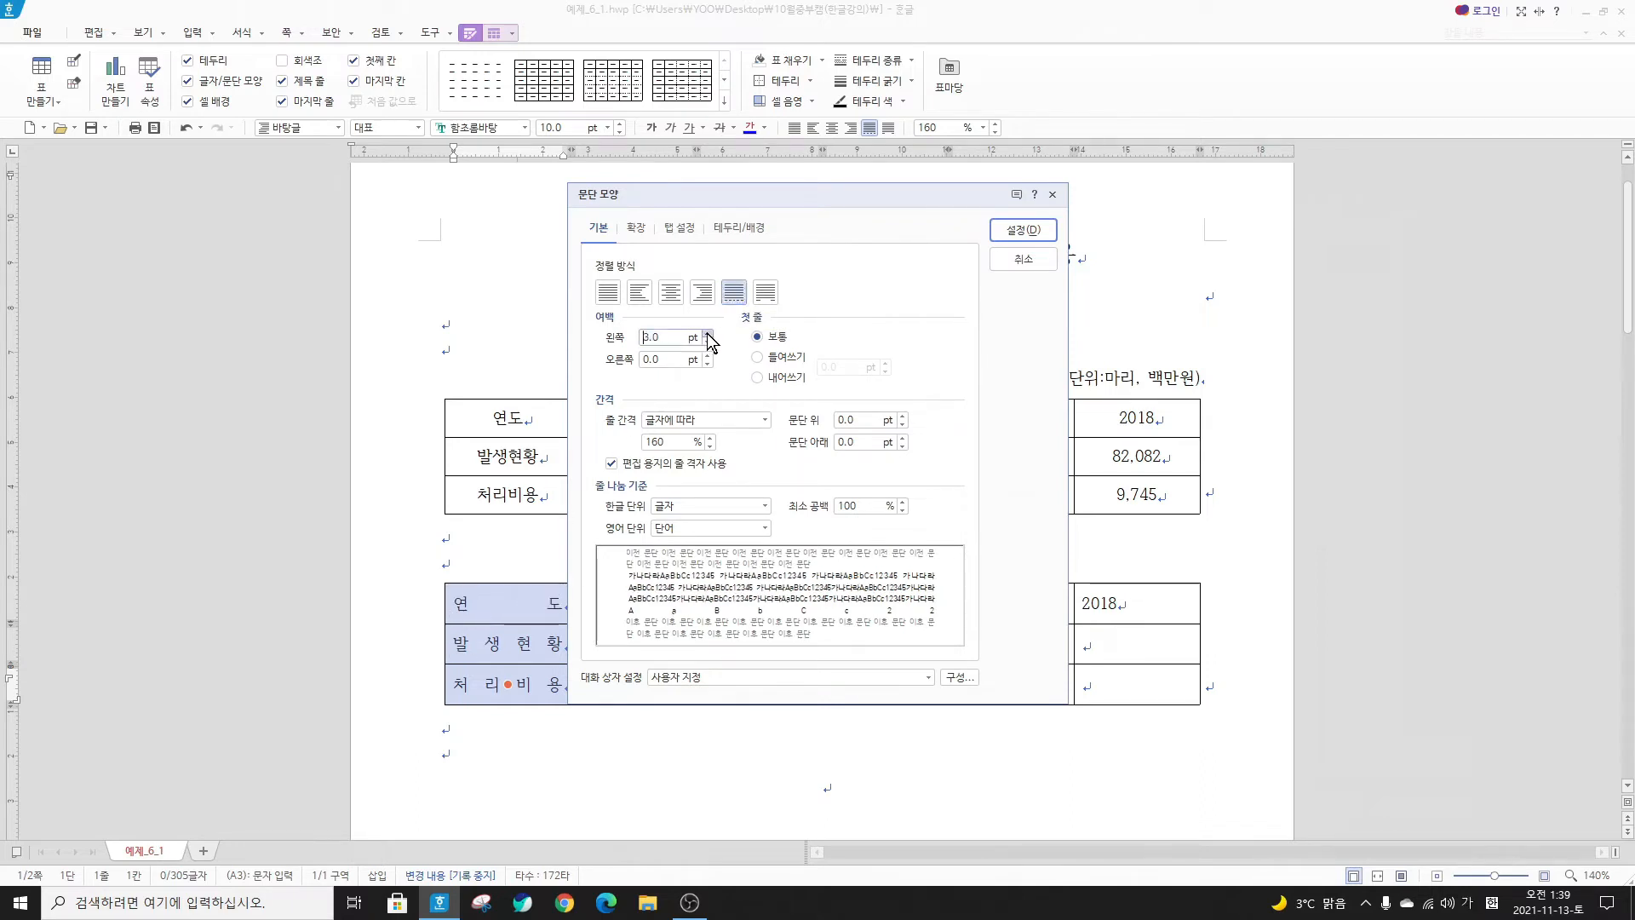
pyautogui.click(707, 356)
pyautogui.click(707, 356)
pyautogui.click(708, 356)
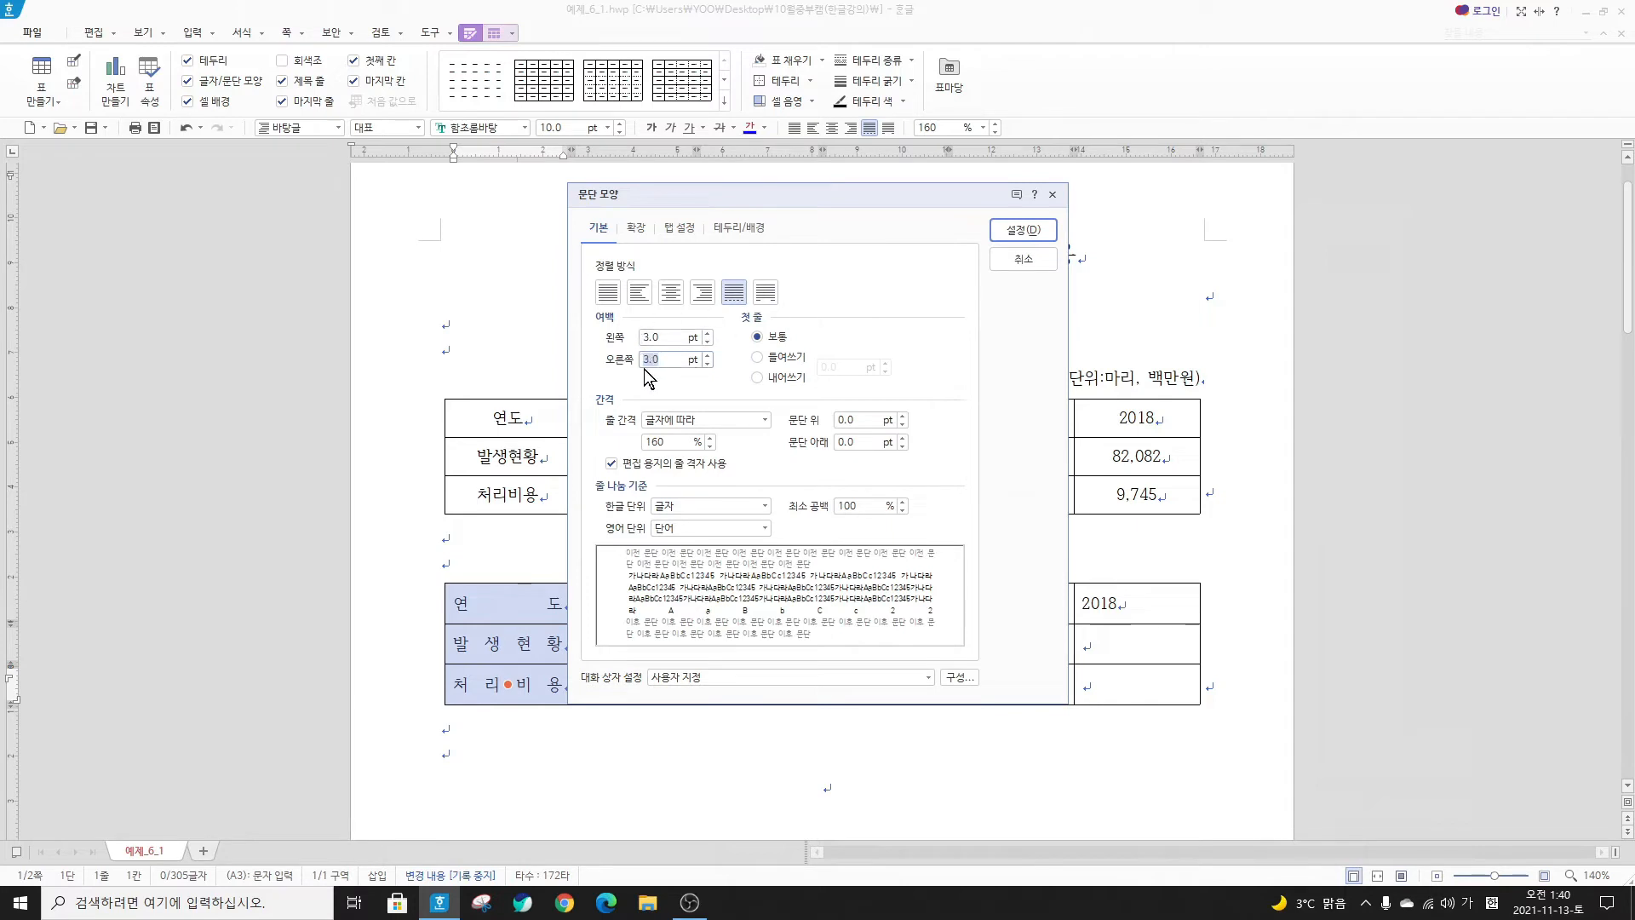
pyautogui.click(1020, 236)
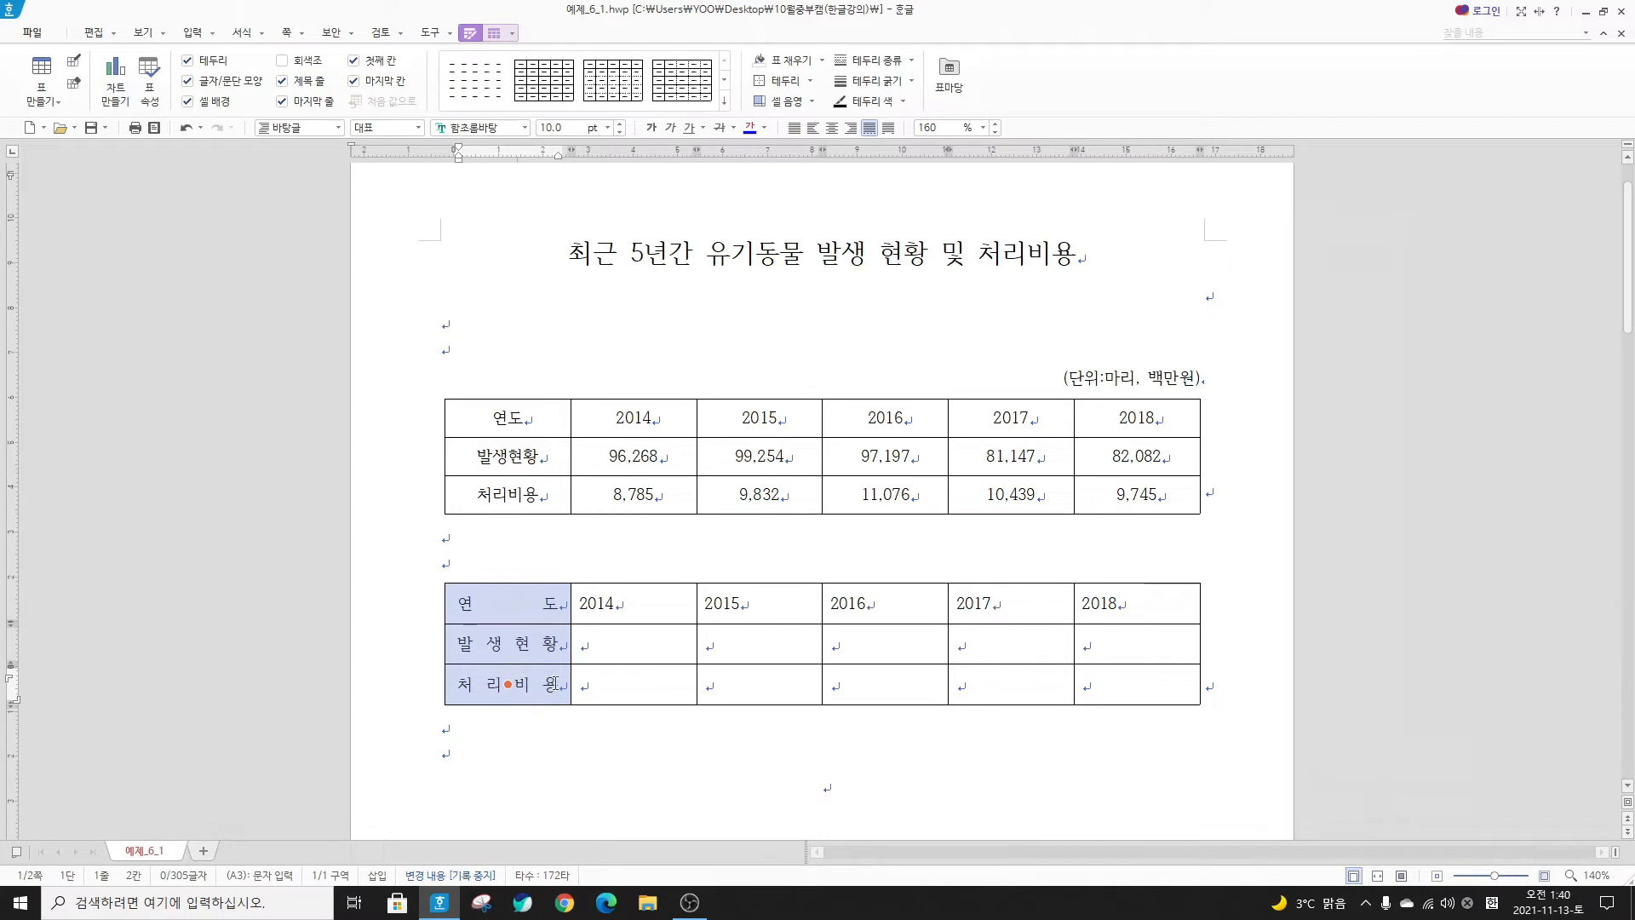
# Center the years 2014 to 2018 in the new table and right-align the empty value cells below them
pyautogui.moveTo(623, 603); pyautogui.dragTo(1140, 601)
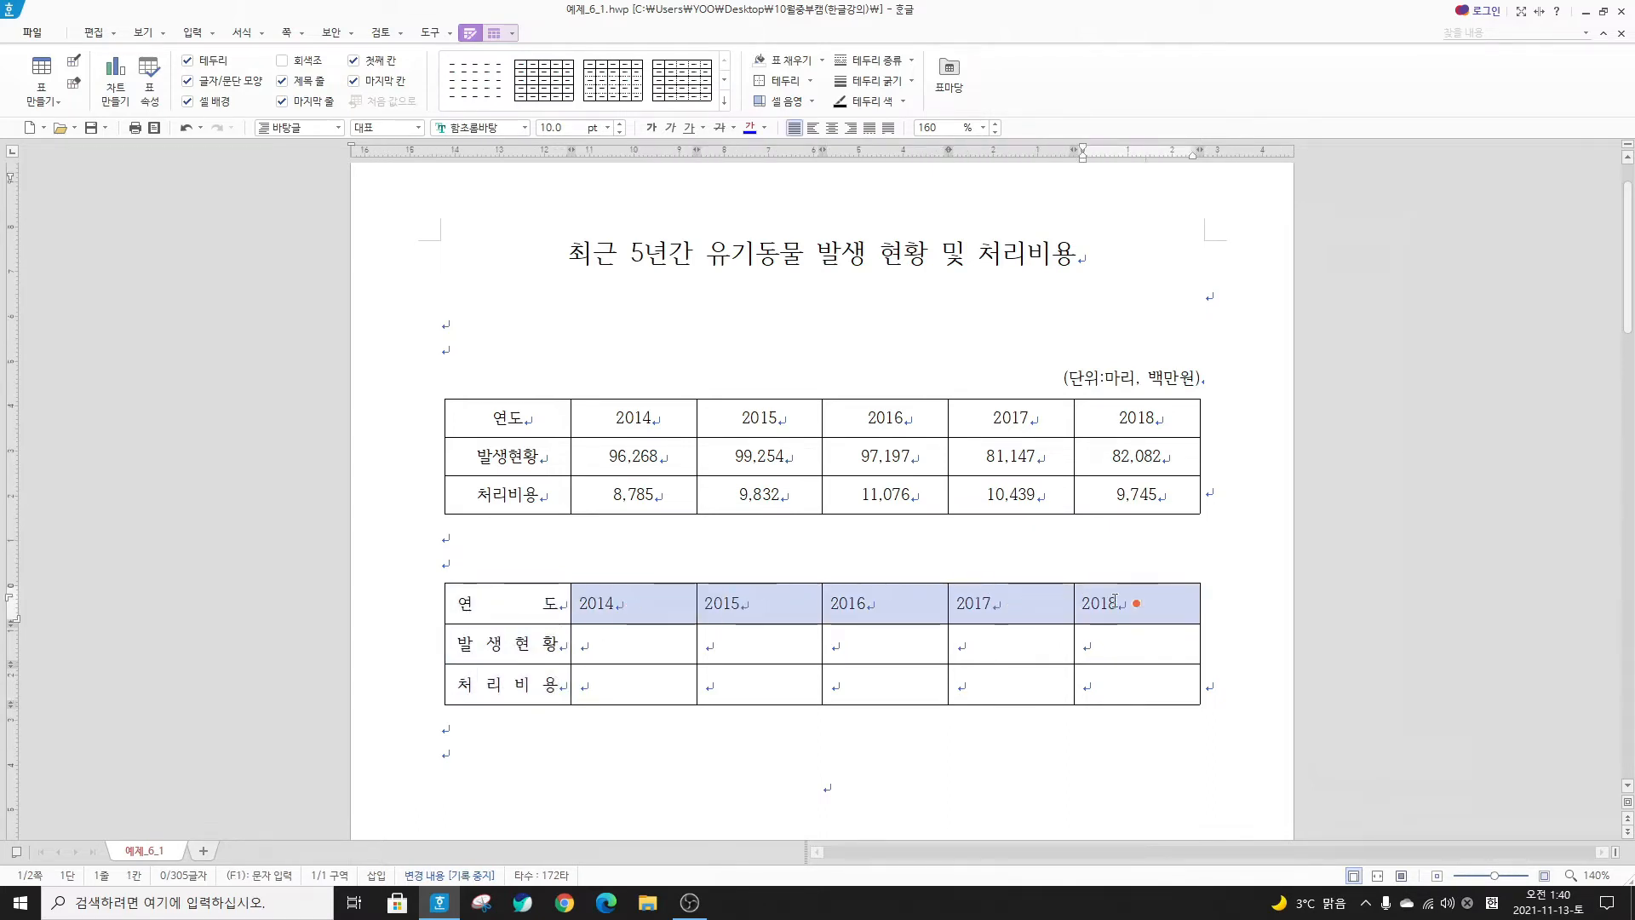
pyautogui.click(831, 127)
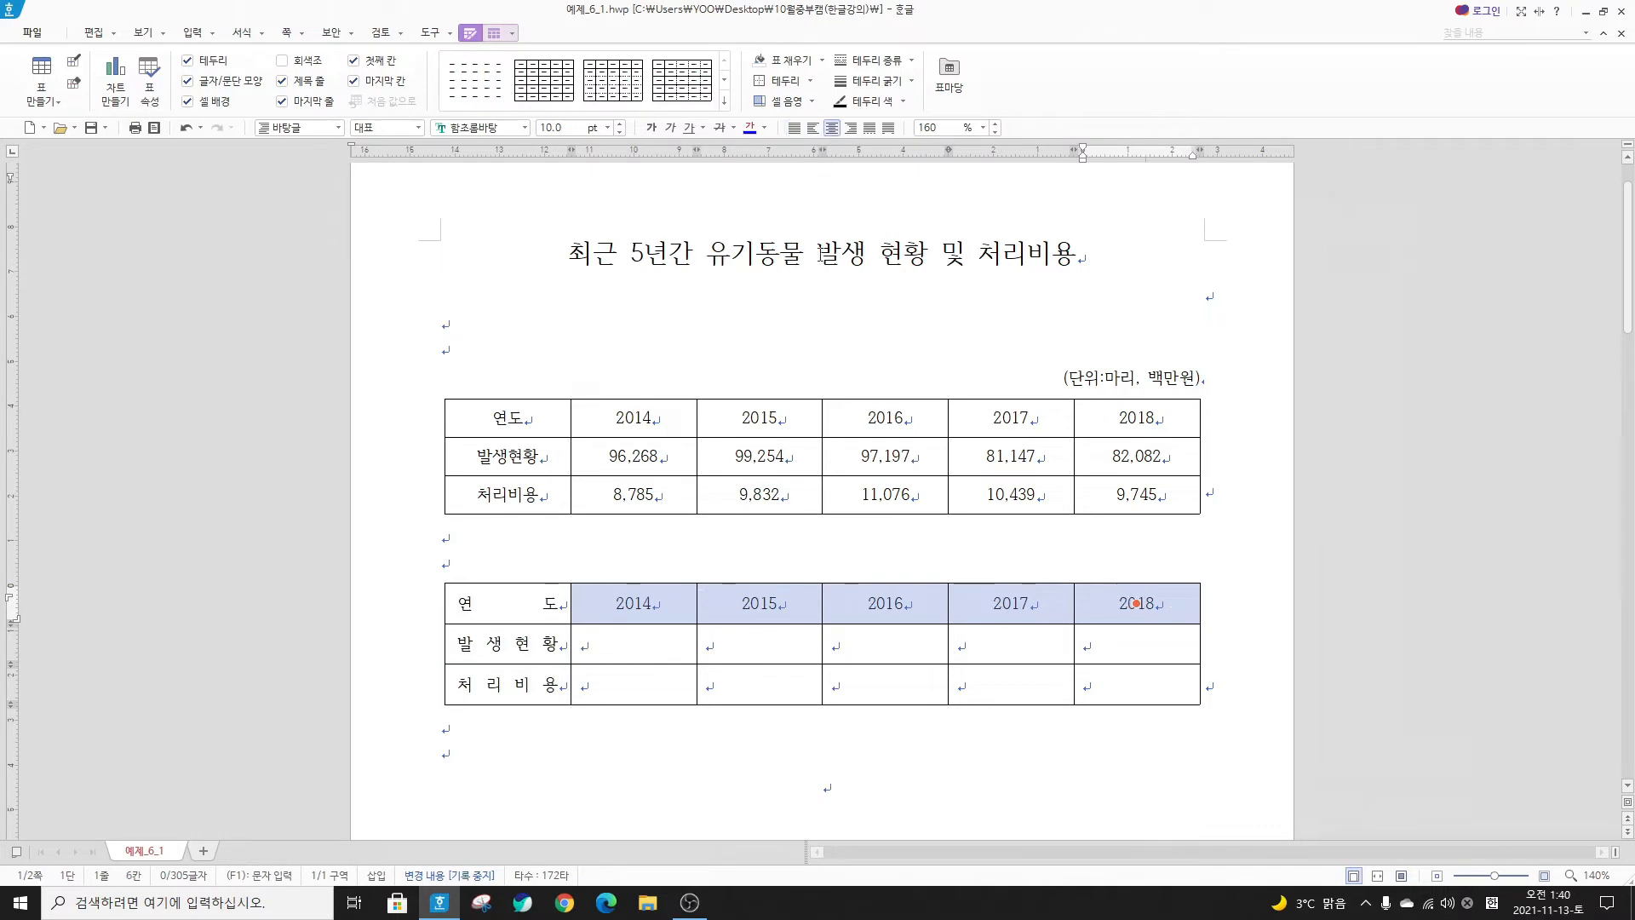
pyautogui.moveTo(639, 645); pyautogui.dragTo(1136, 684)
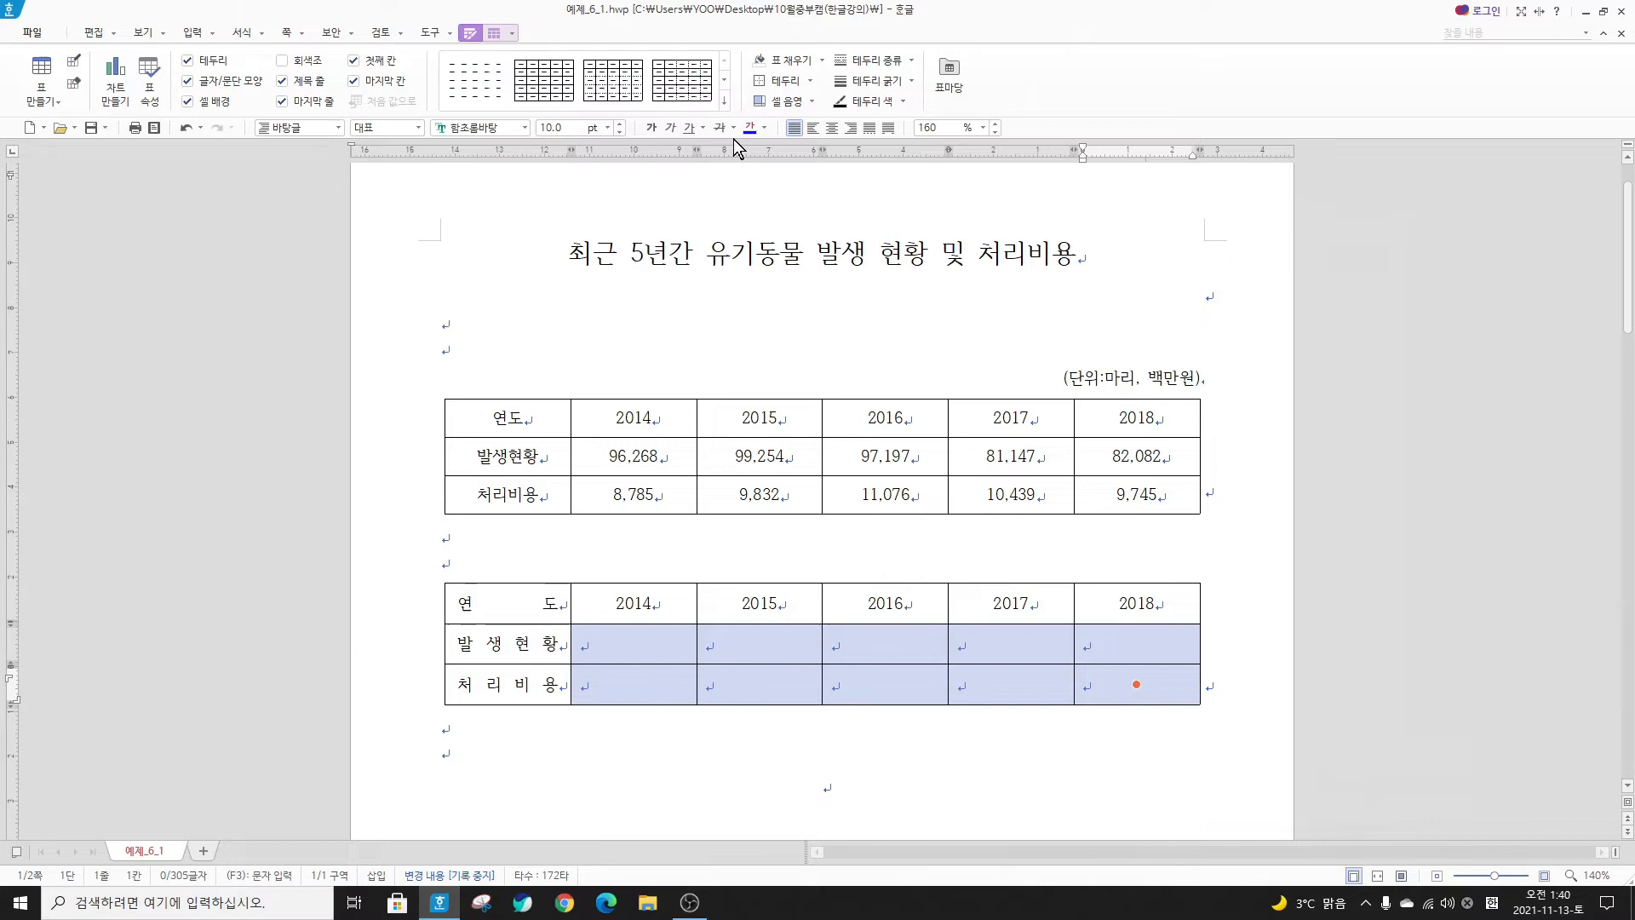
pyautogui.click(851, 128)
# Copy the 발생현황 and 처리비용 values for 2014 to 2018 from the original table
pyautogui.moveTo(638, 452); pyautogui.dragTo(1136, 493)
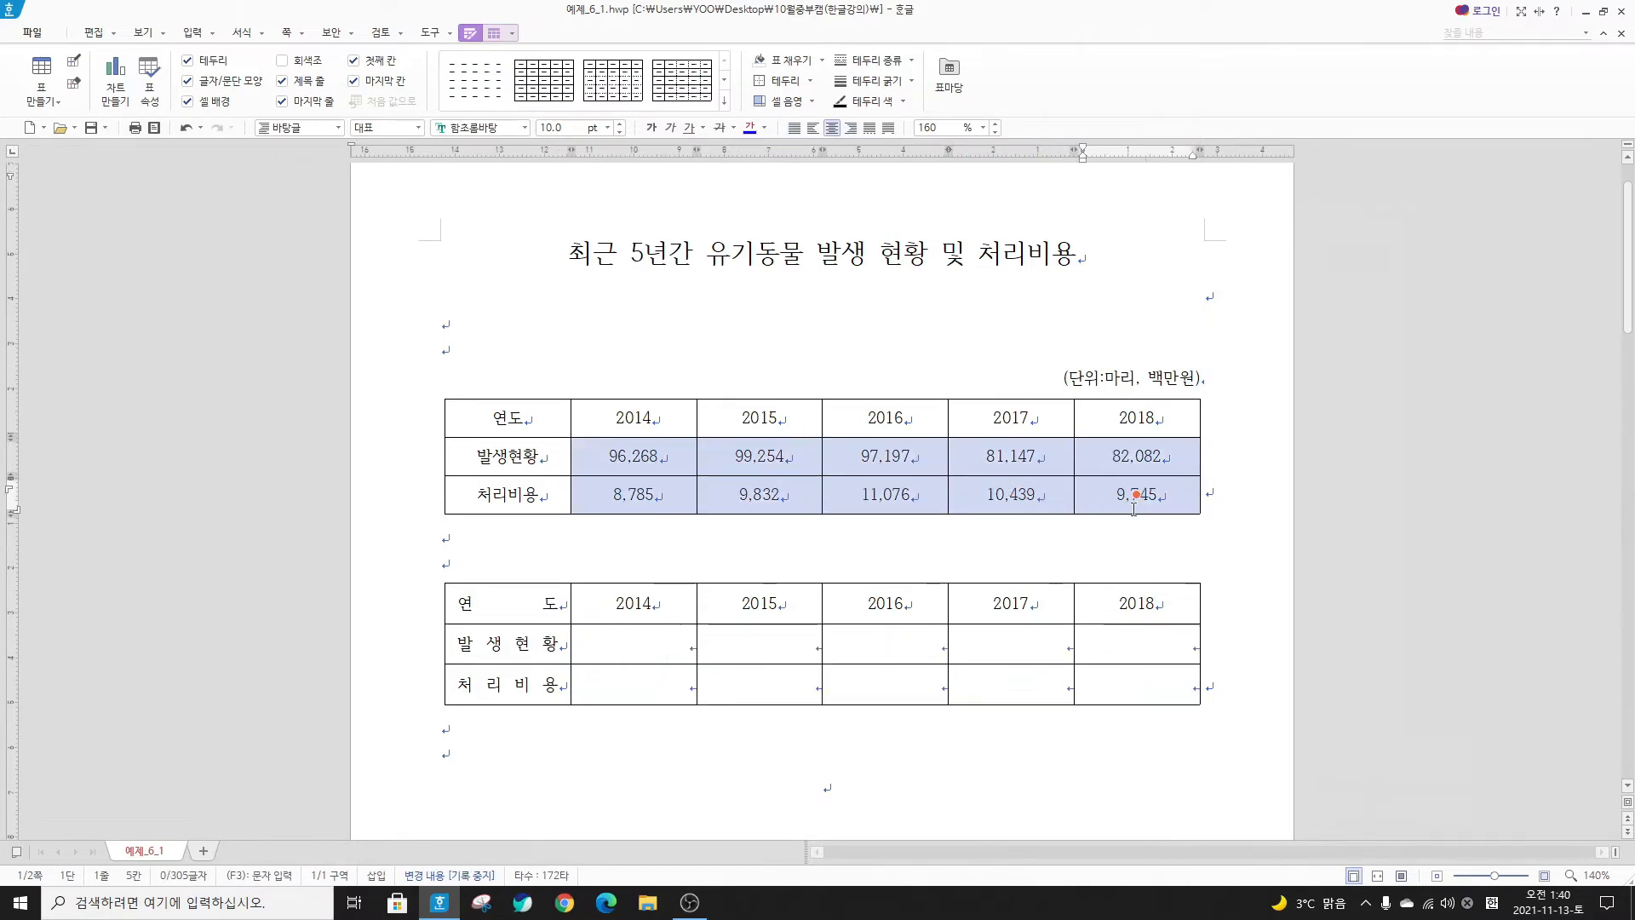
pyautogui.click(628, 640)
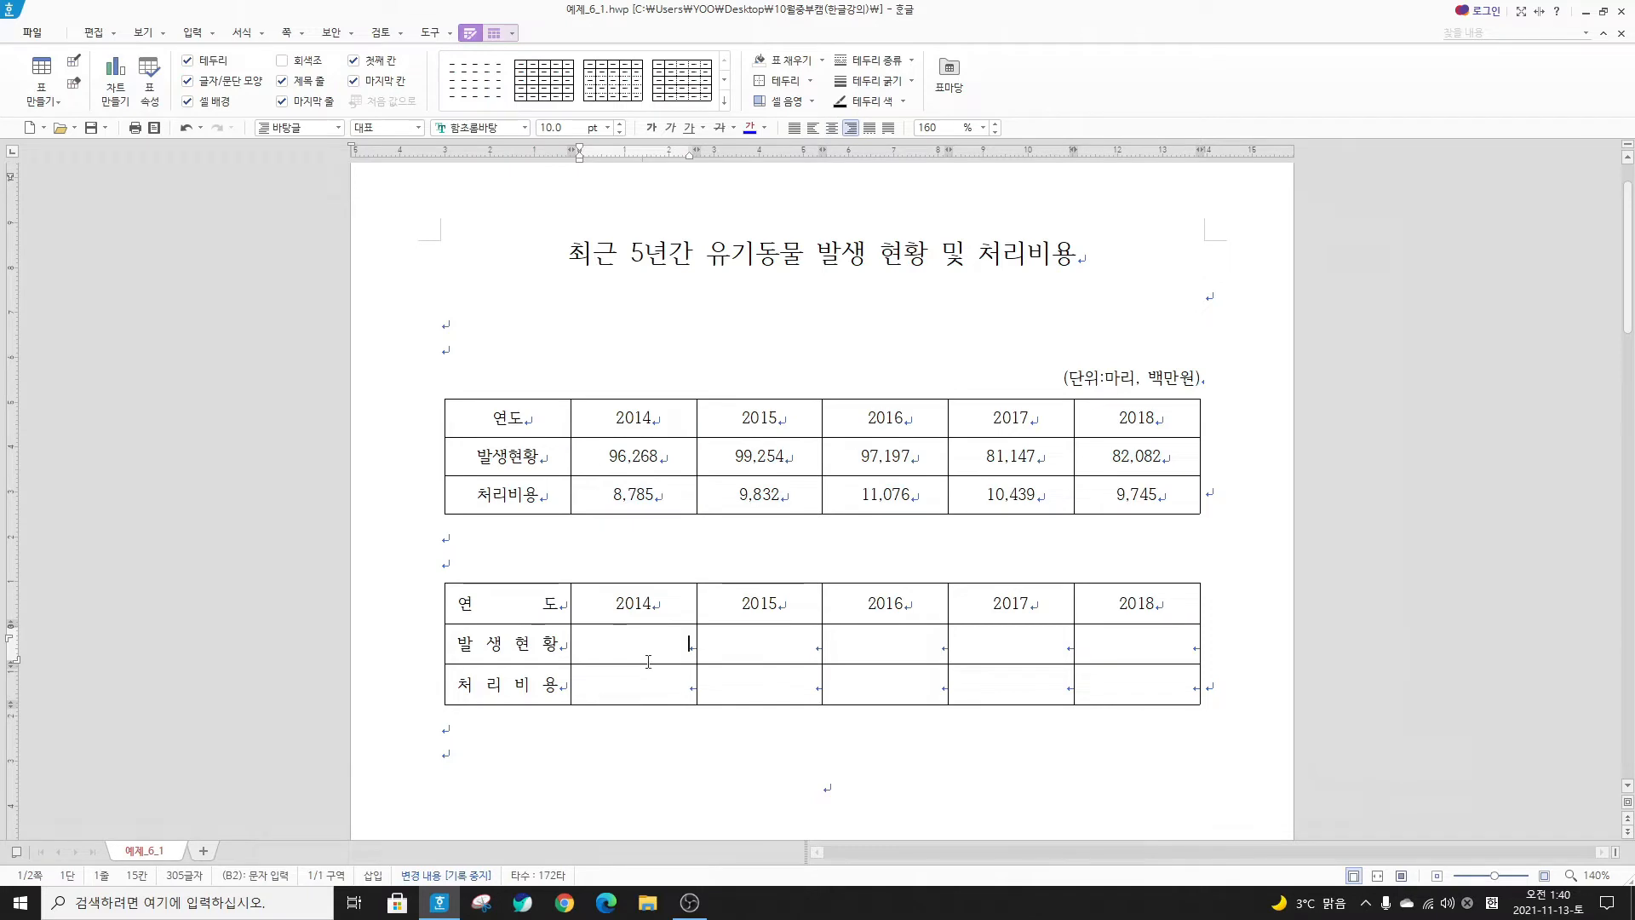
pyautogui.moveTo(638, 452); pyautogui.dragTo(1136, 494)
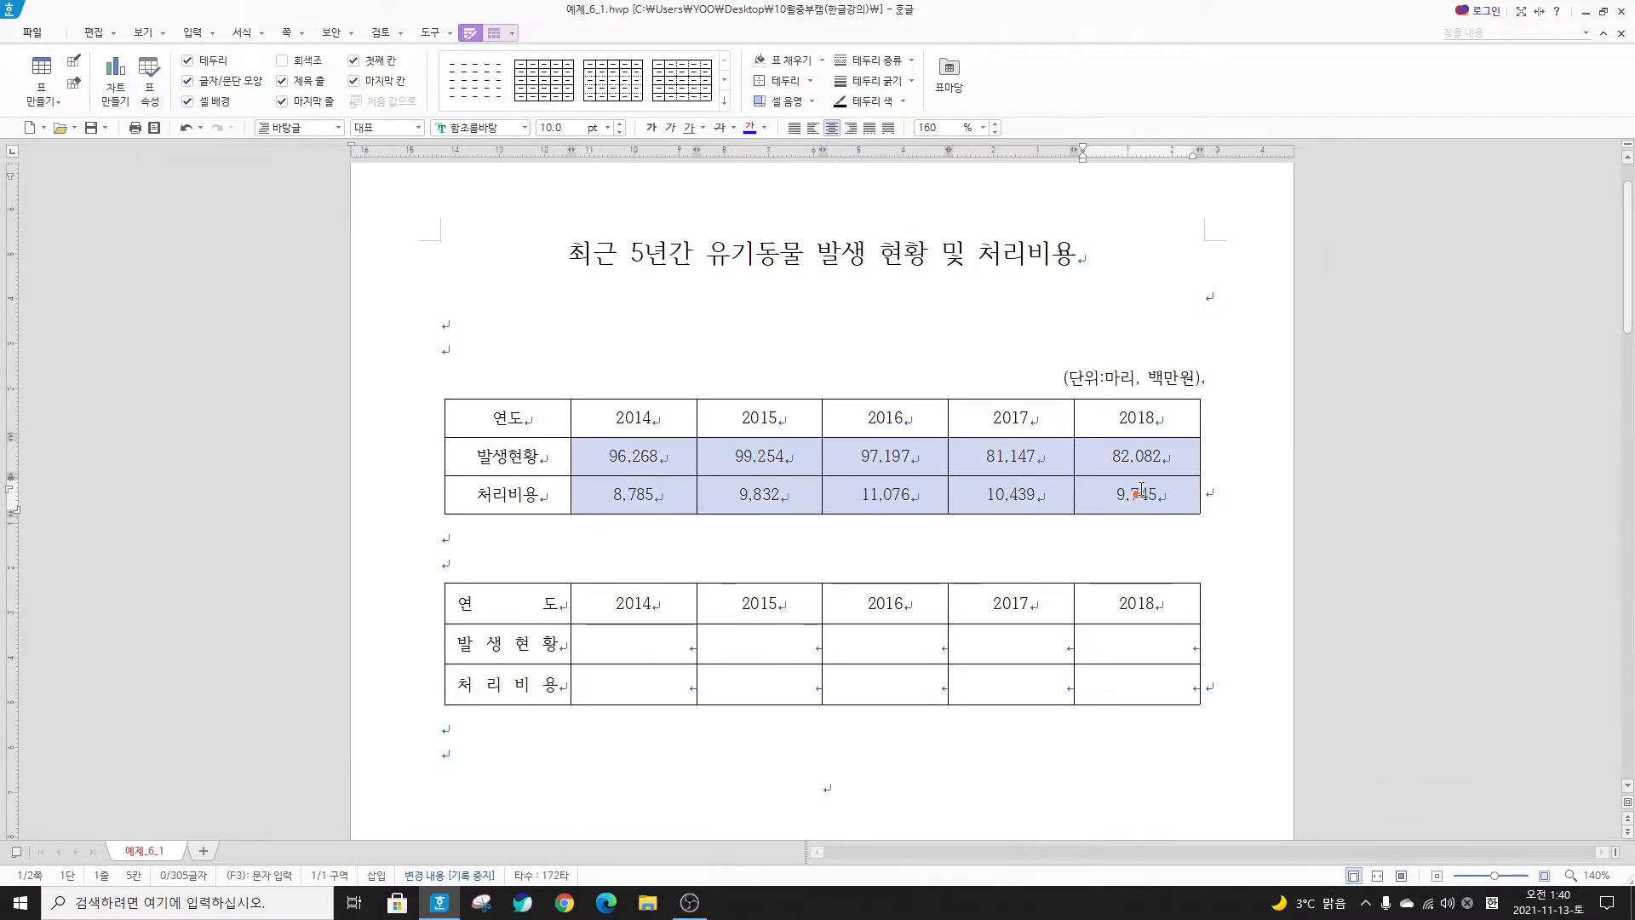
pyautogui.rightClick(659, 464)
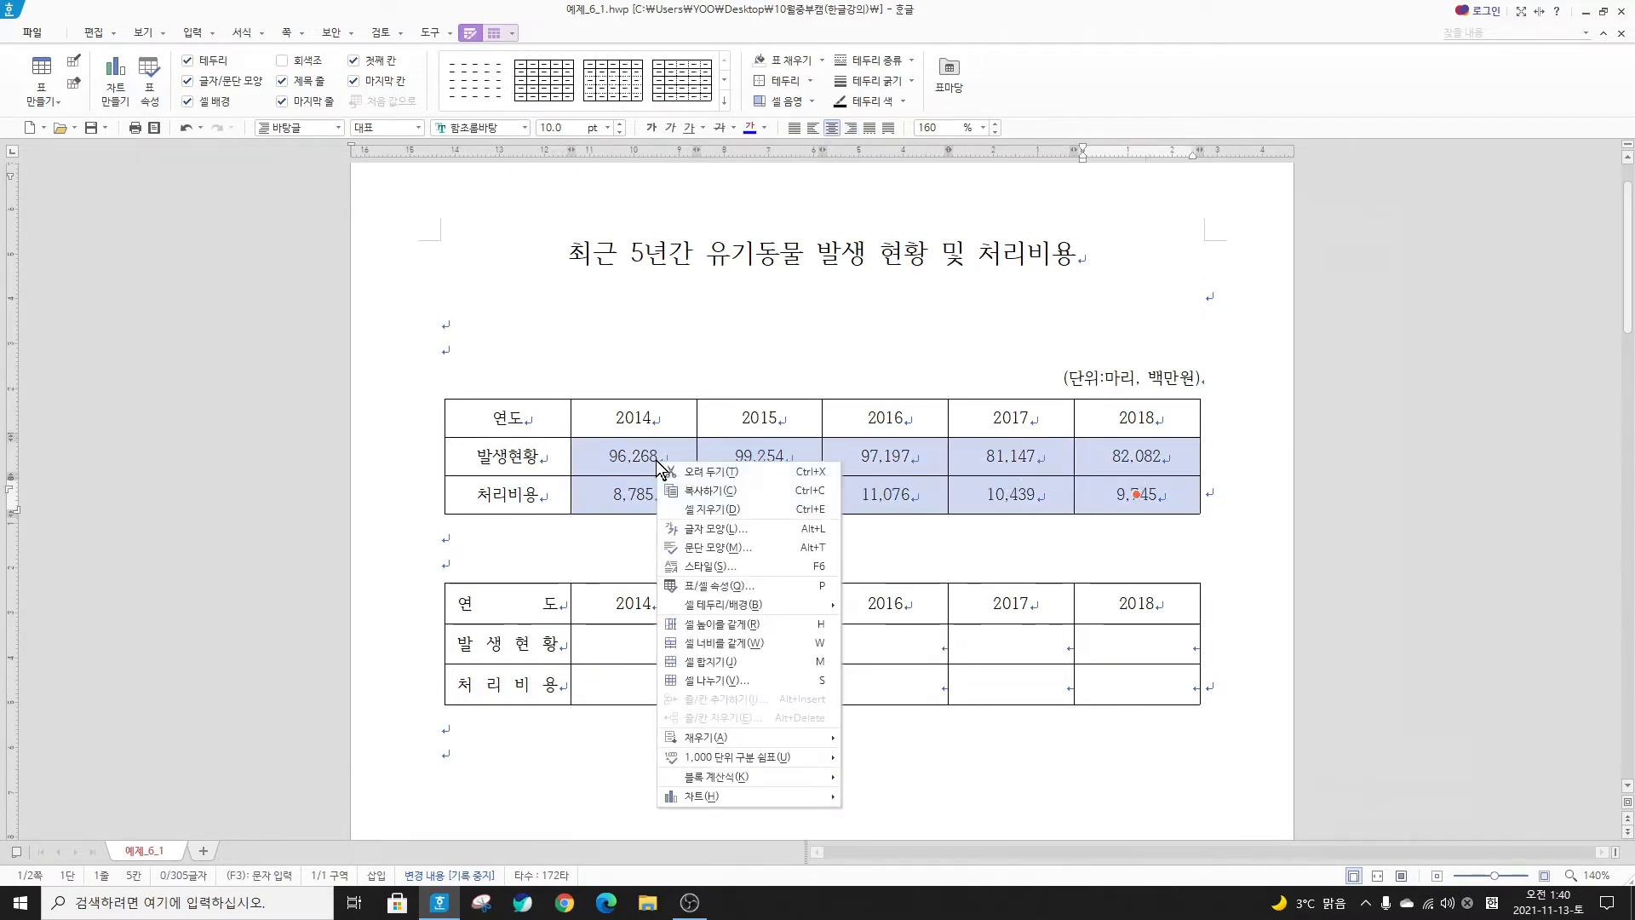
pyautogui.click(688, 492)
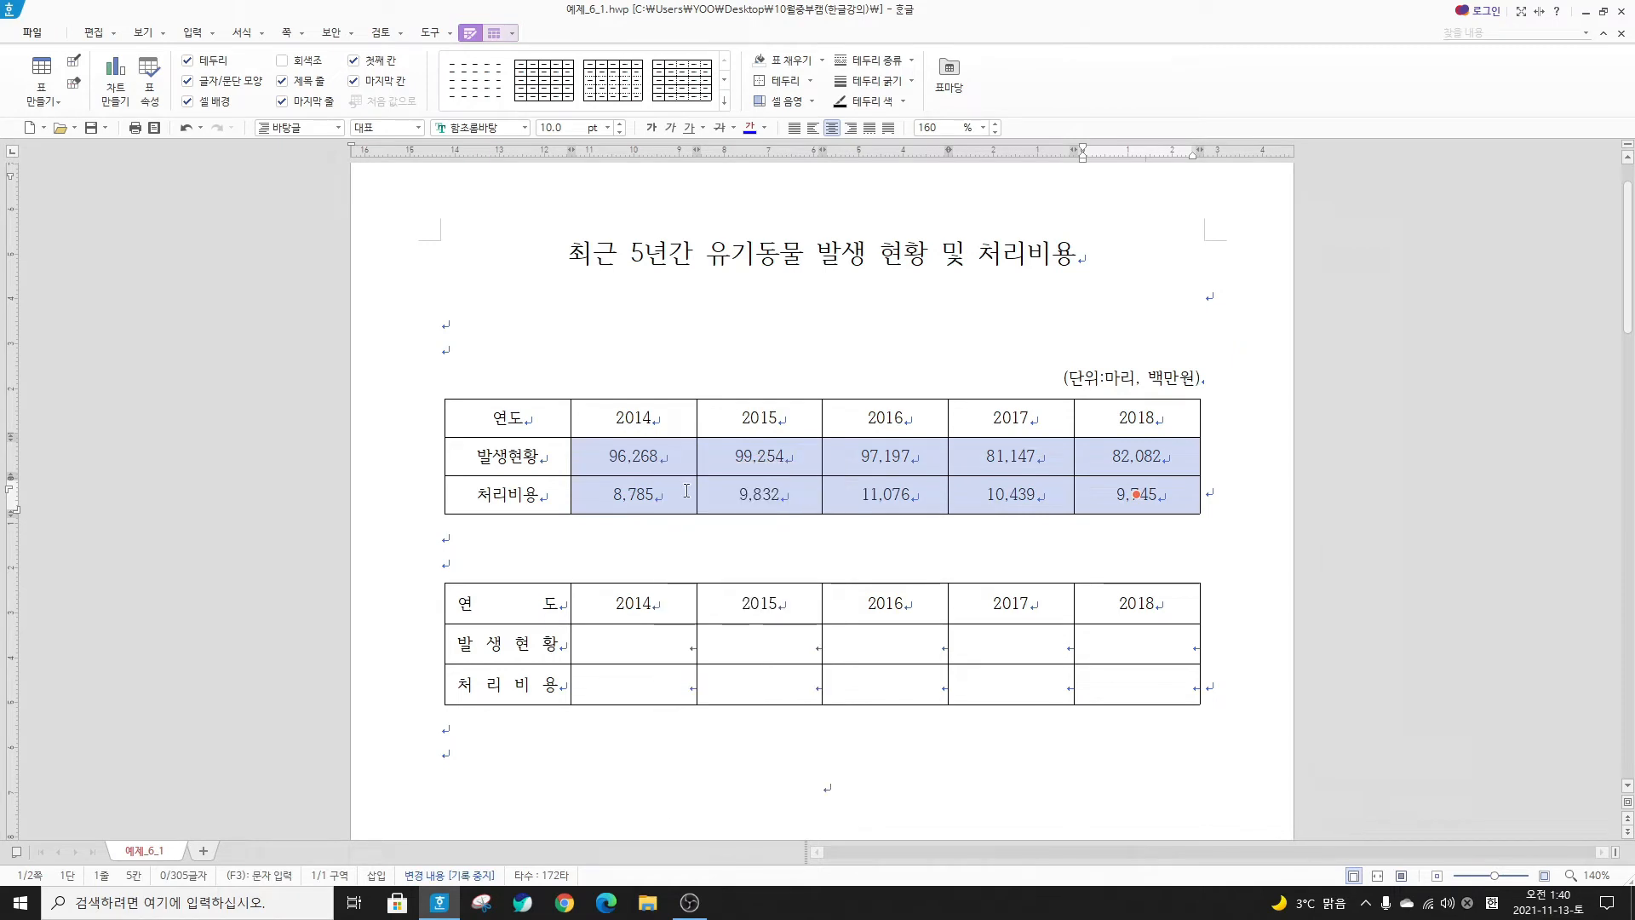
pyautogui.click(638, 645)
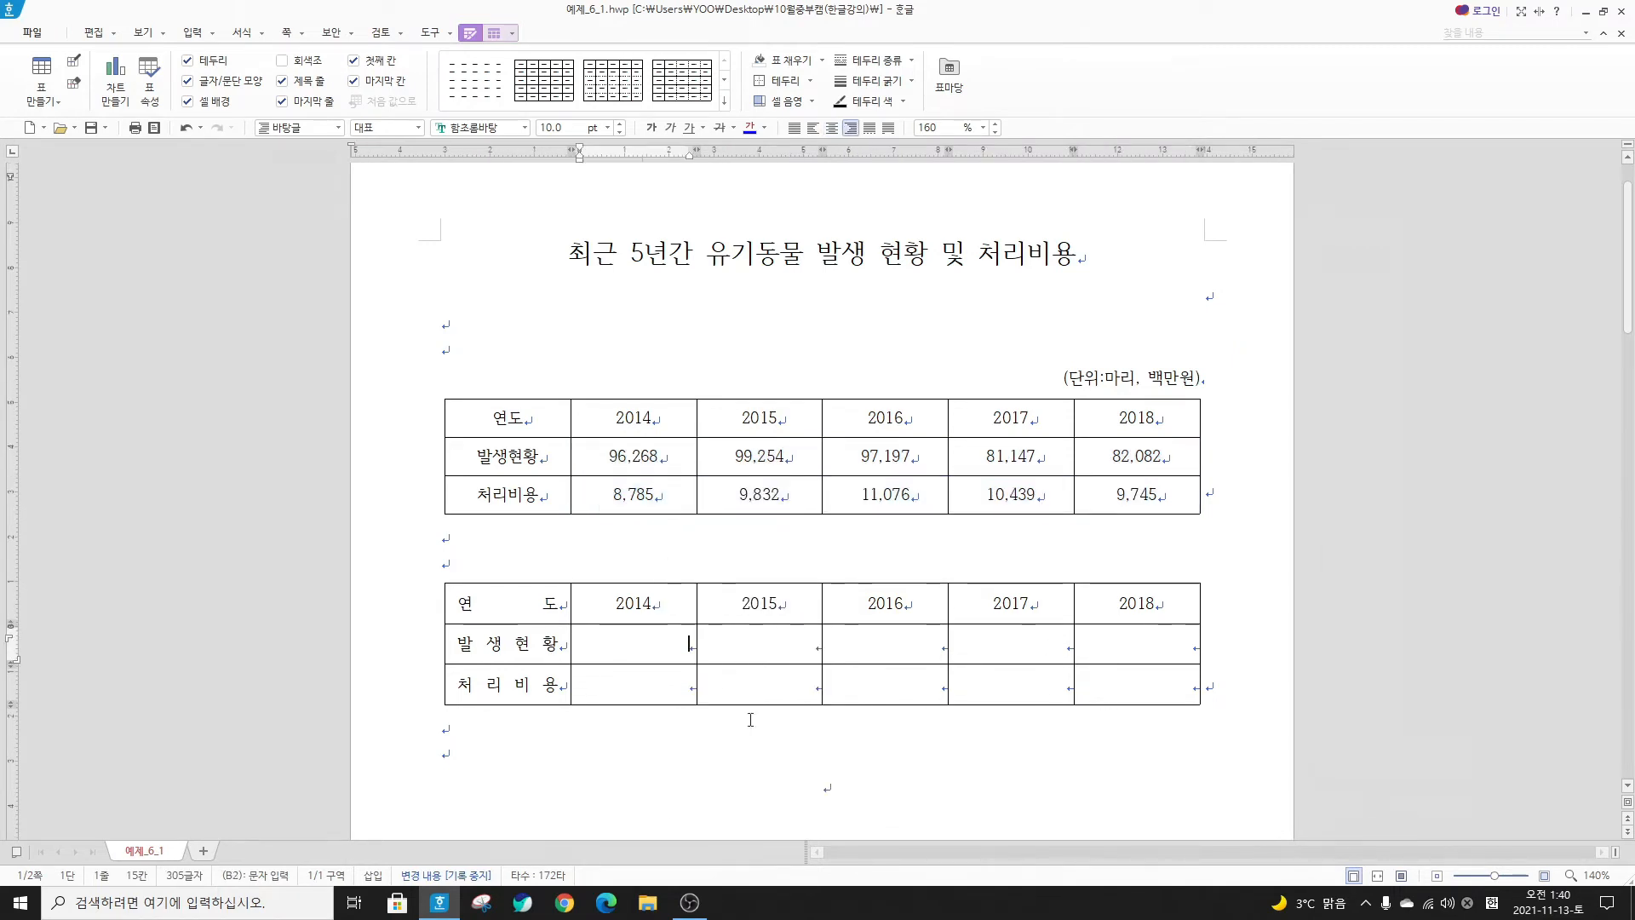
pyautogui.scroll(-1, 681, 689)
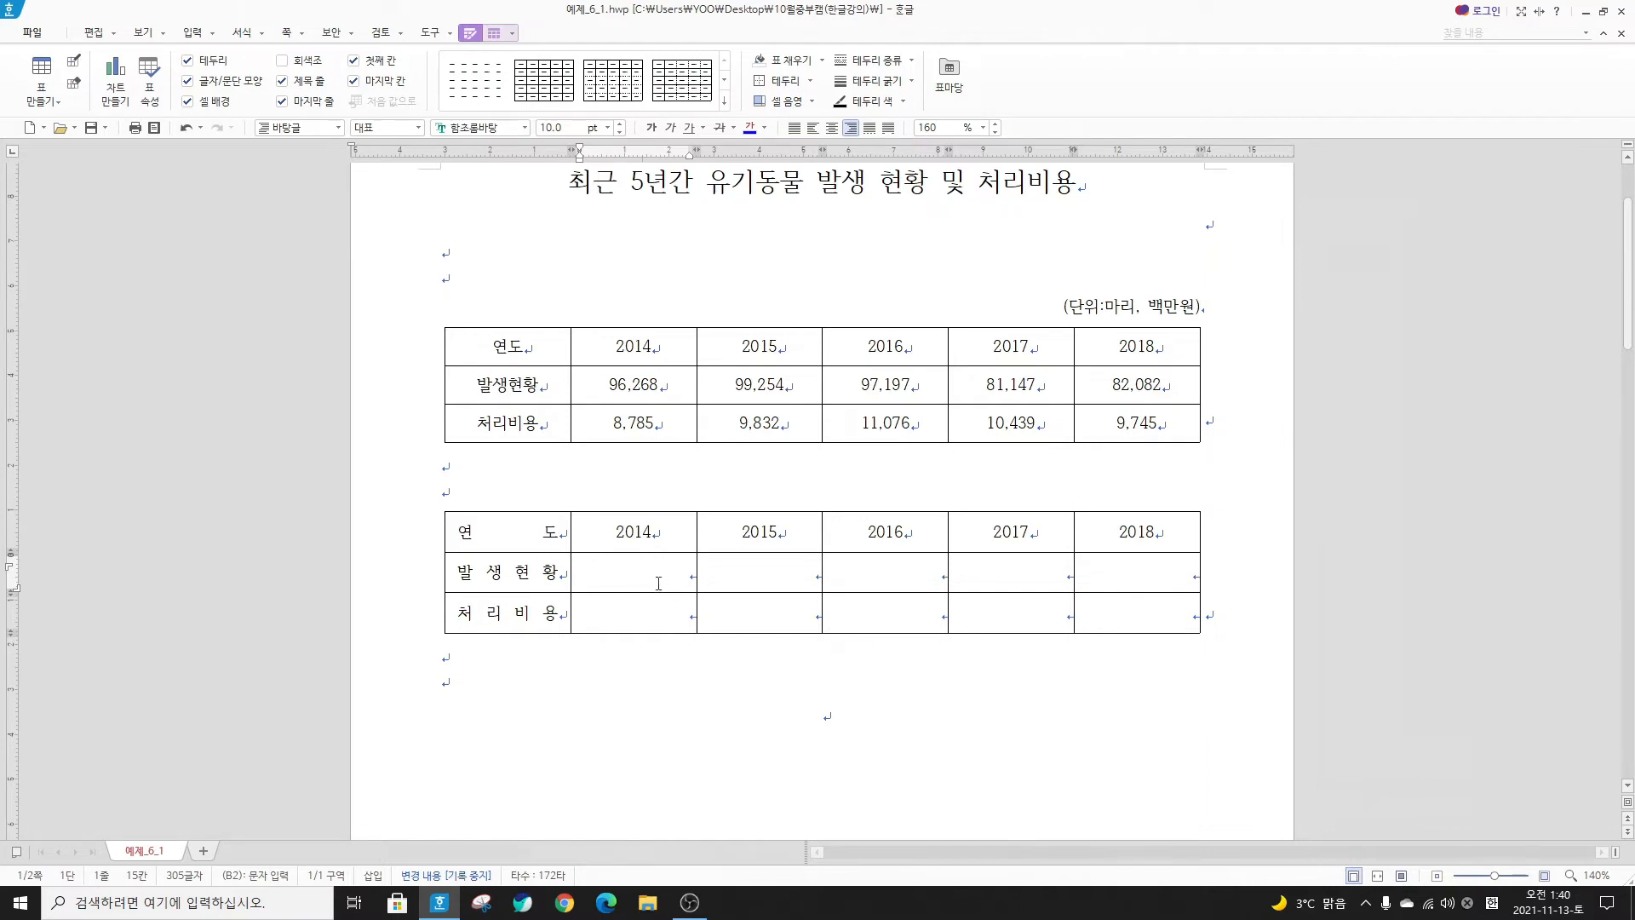
pyautogui.moveTo(638, 401); pyautogui.dragTo(1137, 430)
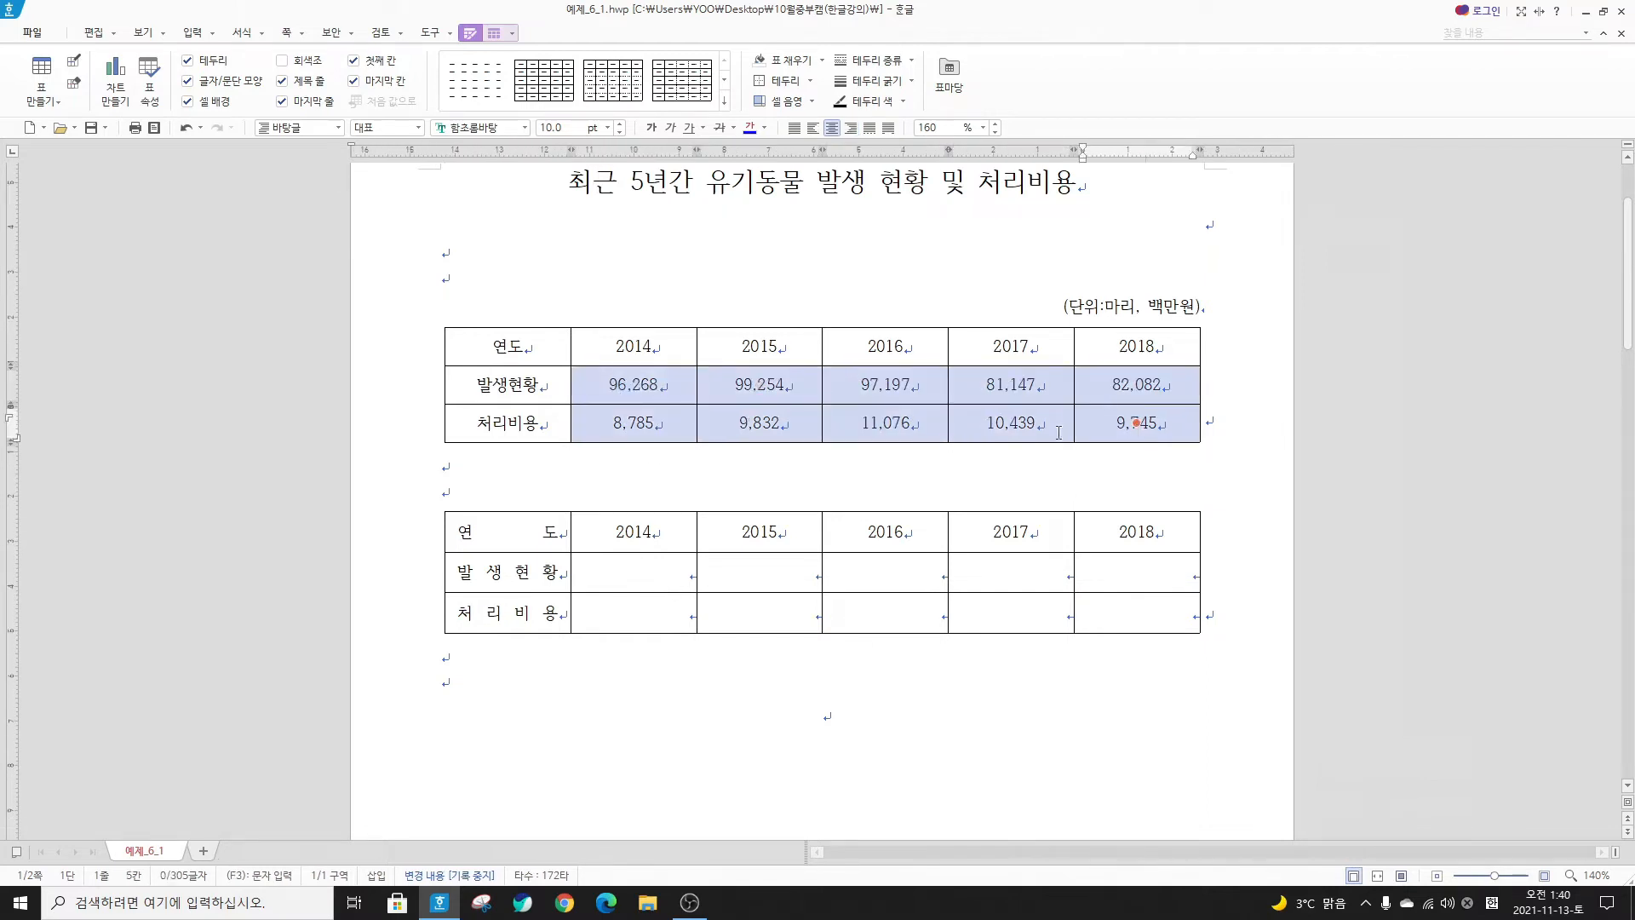
pyautogui.moveTo(616, 387); pyautogui.dragTo(1128, 423)
pyautogui.rightClick(629, 384)
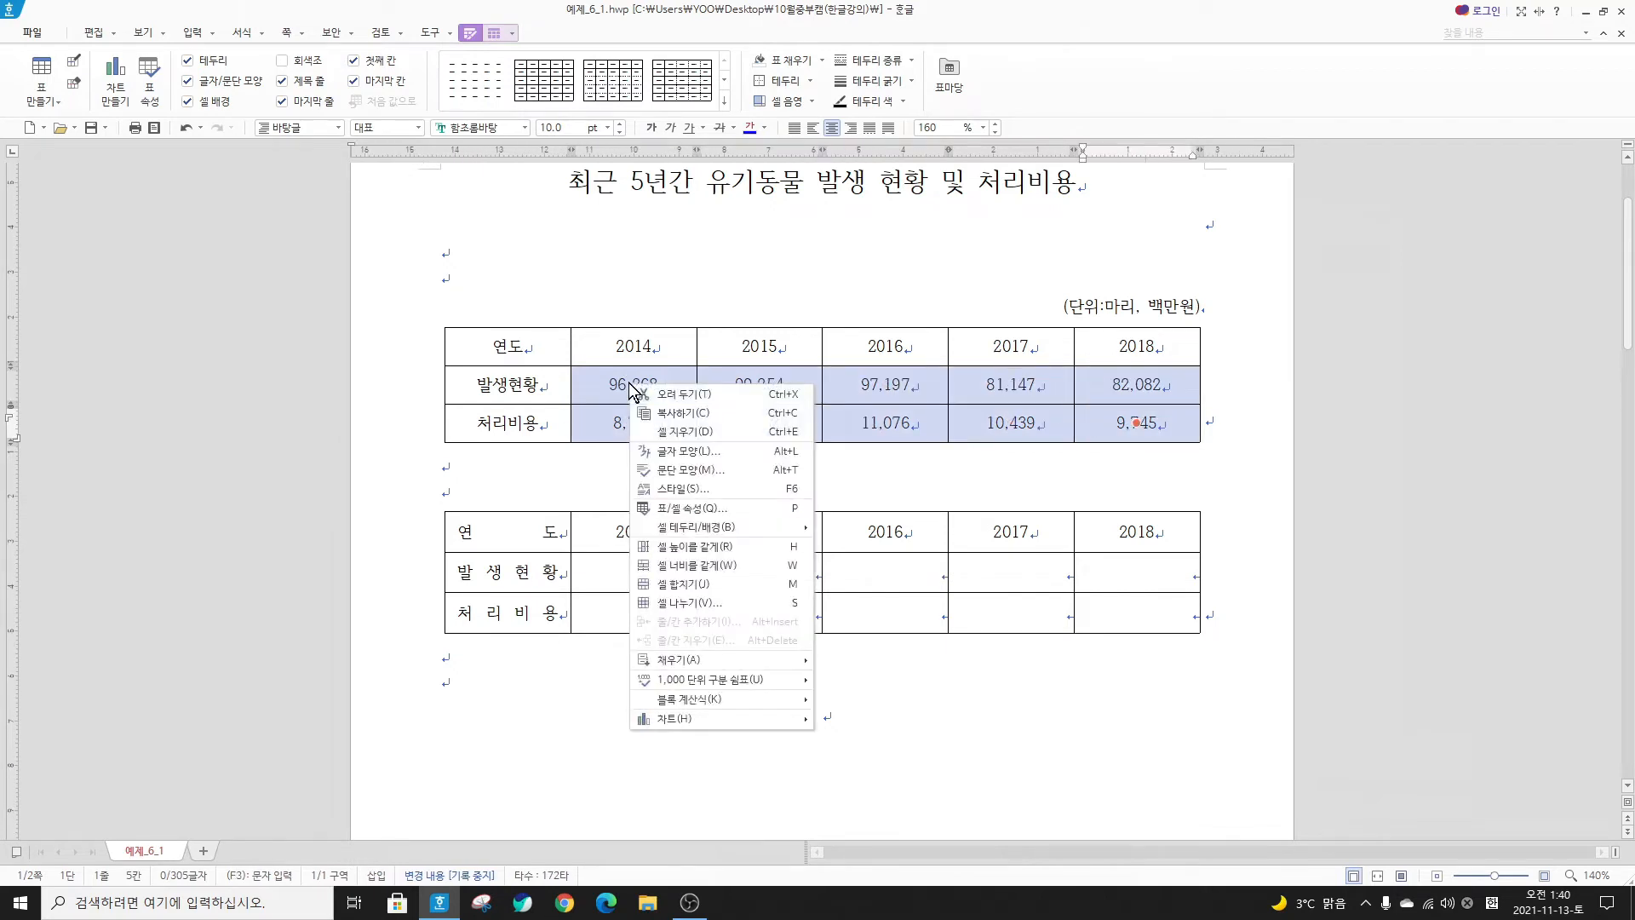
pyautogui.click(666, 414)
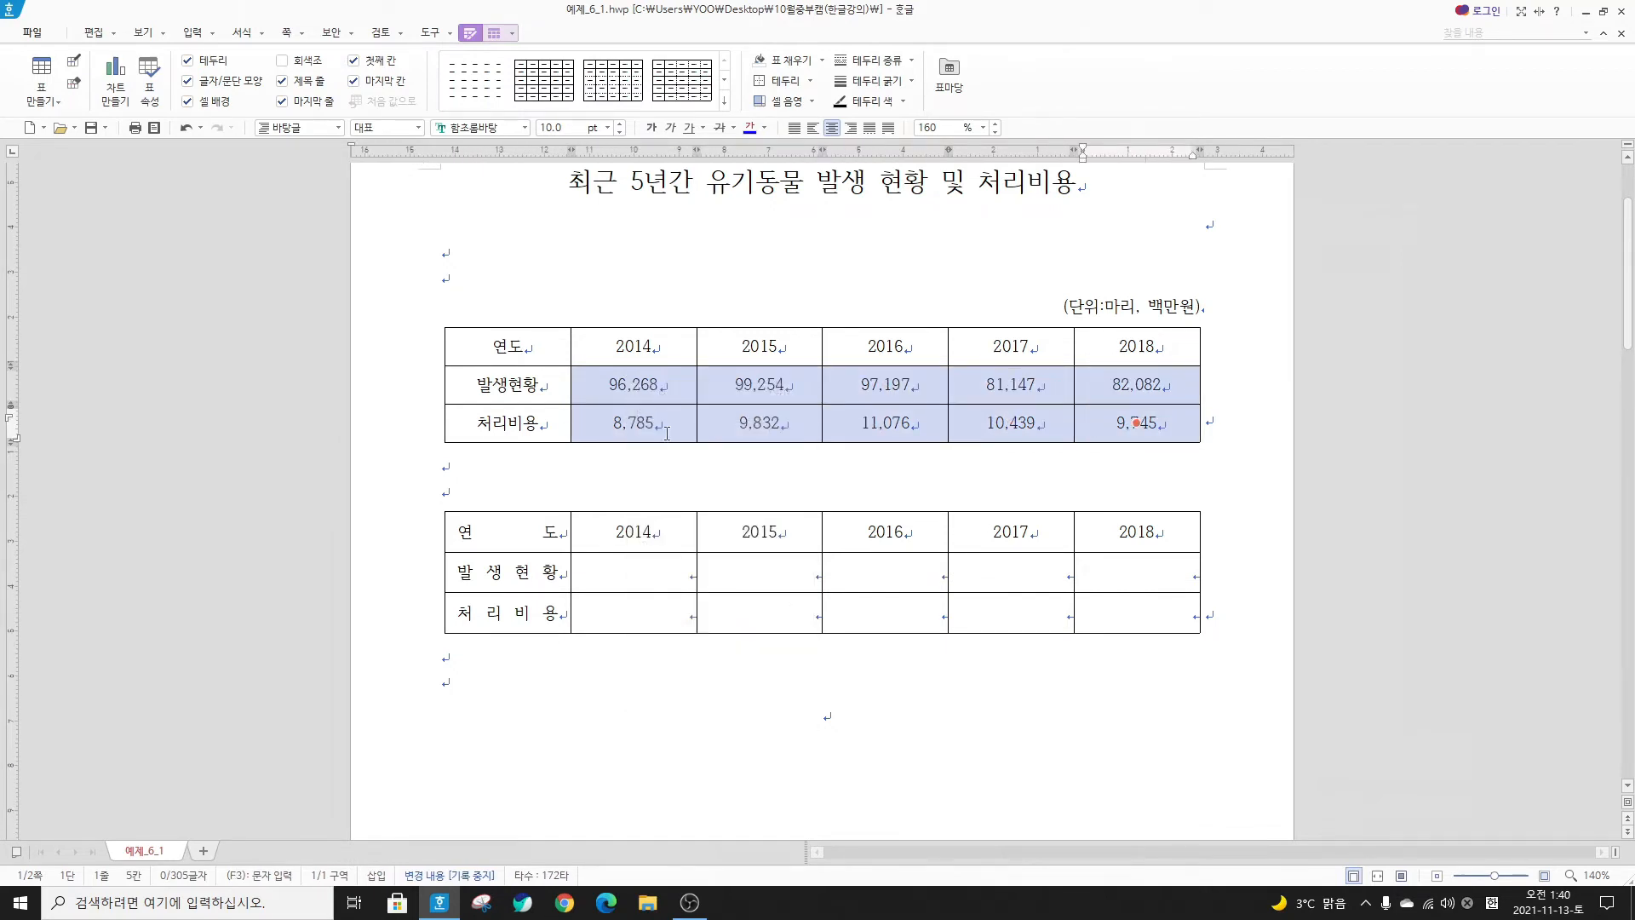
# Paste the copied values into the new table from the 2014 발생현황 cell, using the overwrite option (덮어쓰기)
pyautogui.click(639, 578)
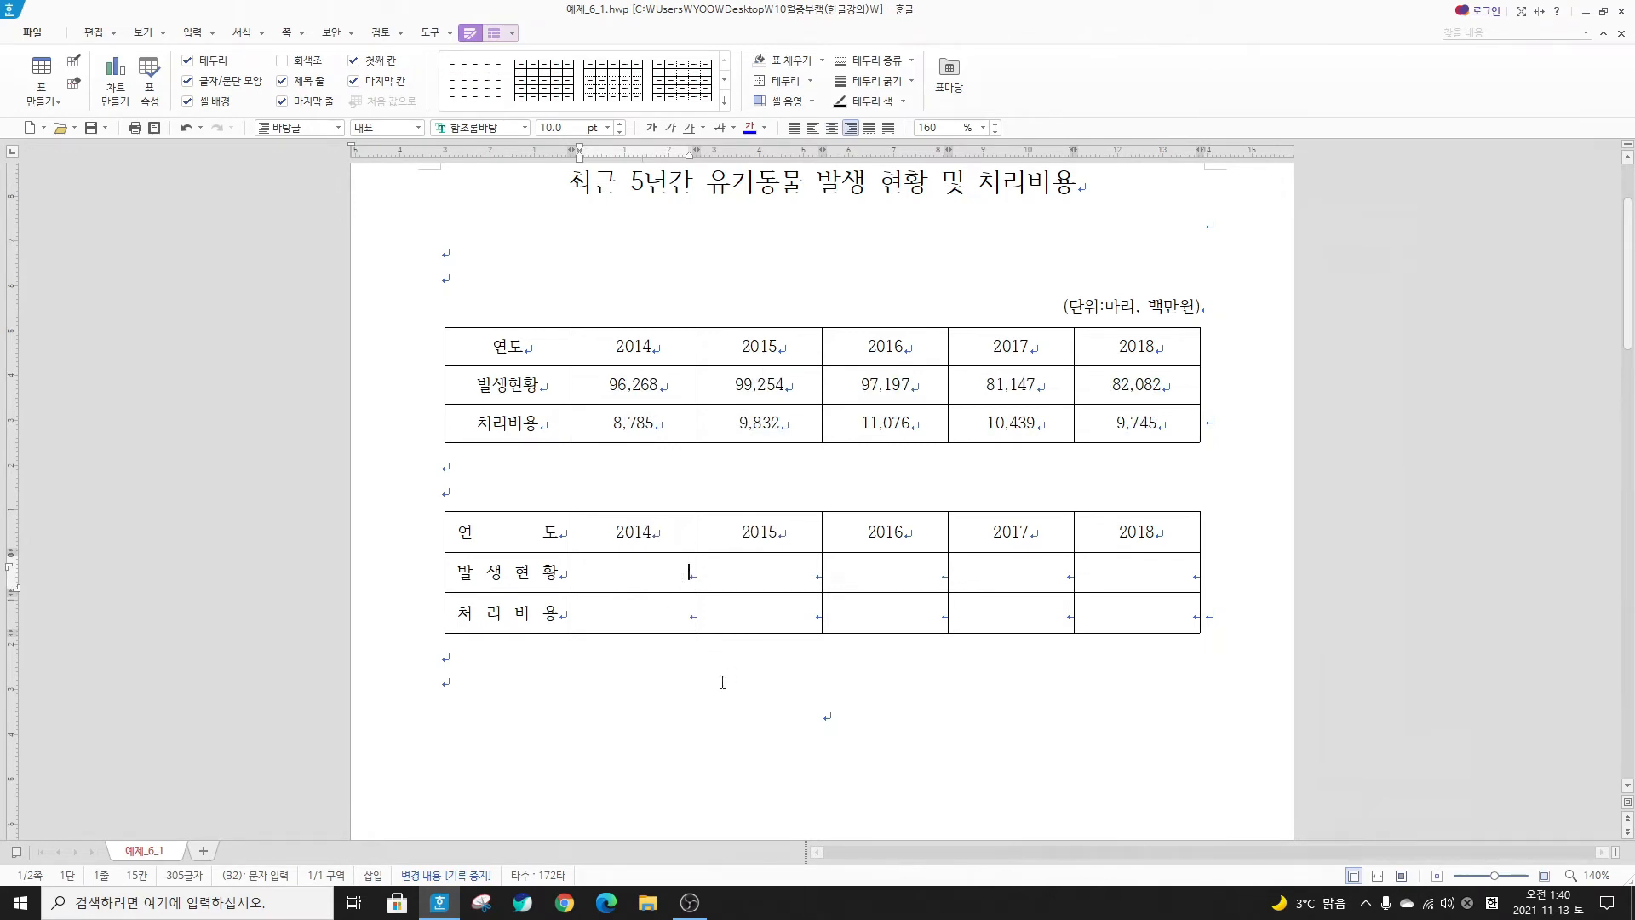
pyautogui.rightClick(677, 573)
pyautogui.click(742, 492)
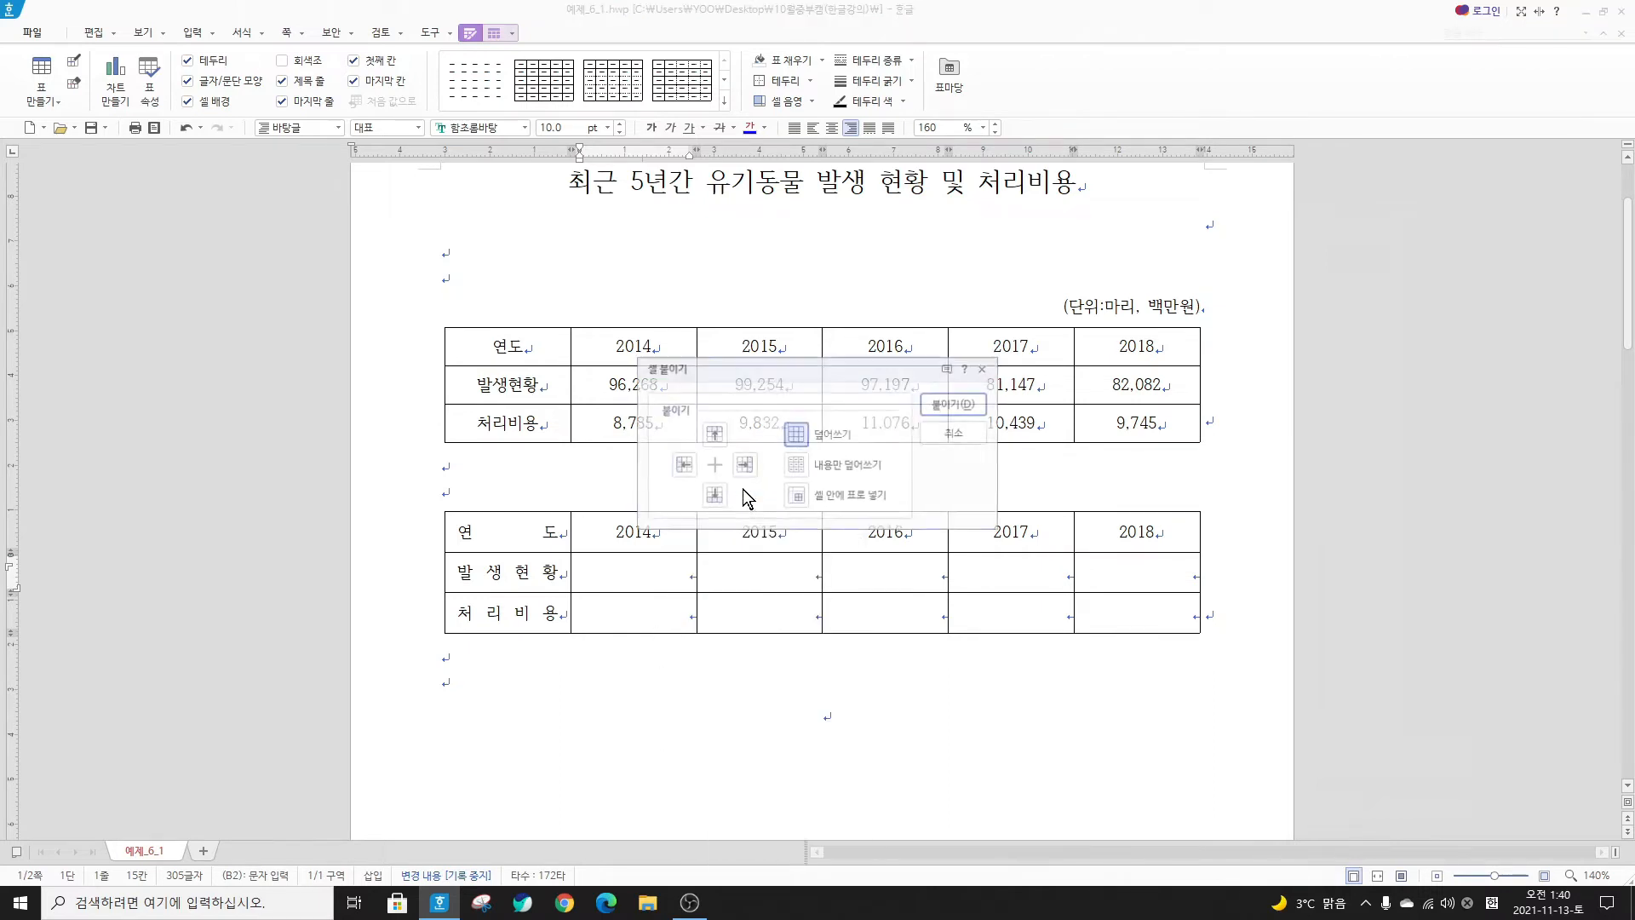
pyautogui.moveTo(758, 375); pyautogui.dragTo(835, 463)
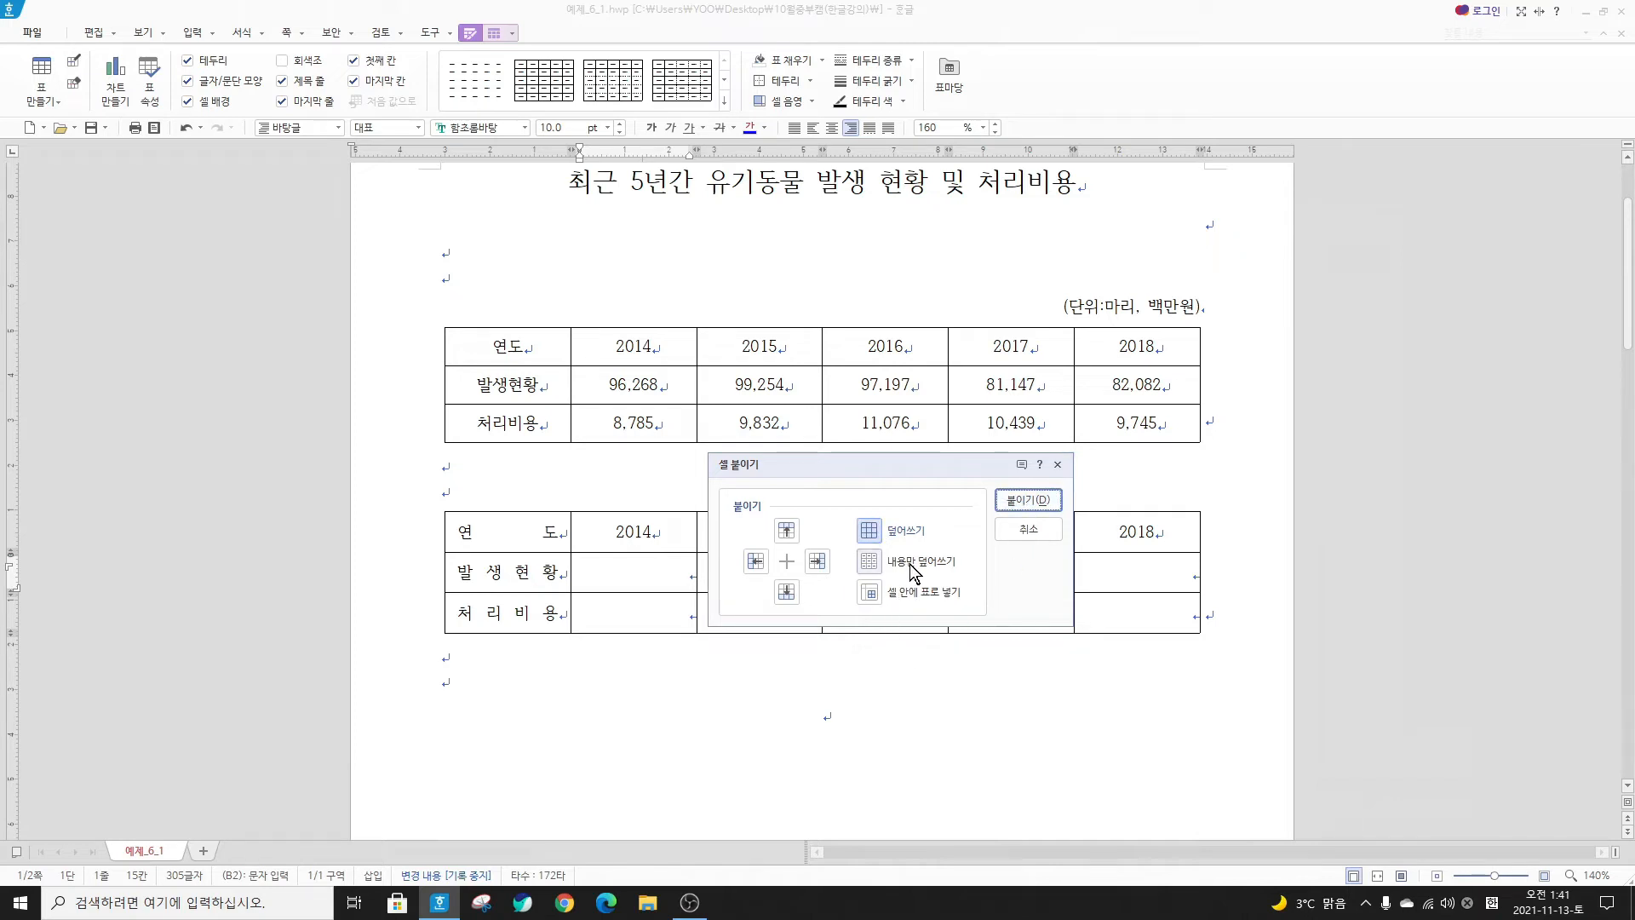
pyautogui.click(1017, 501)
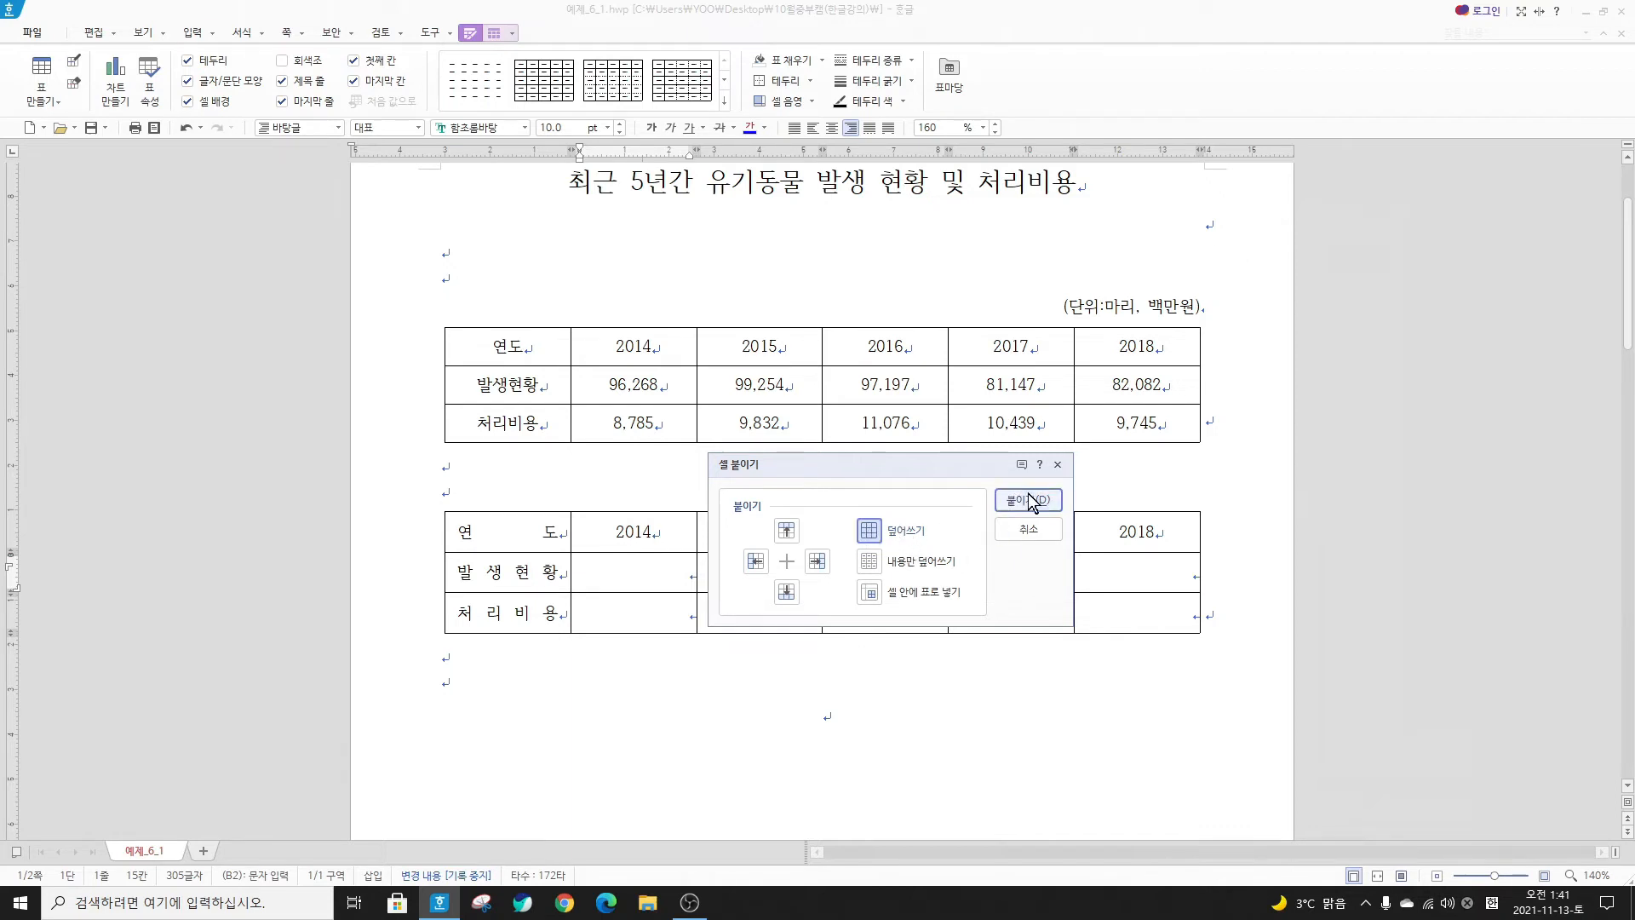
pyautogui.click(1020, 498)
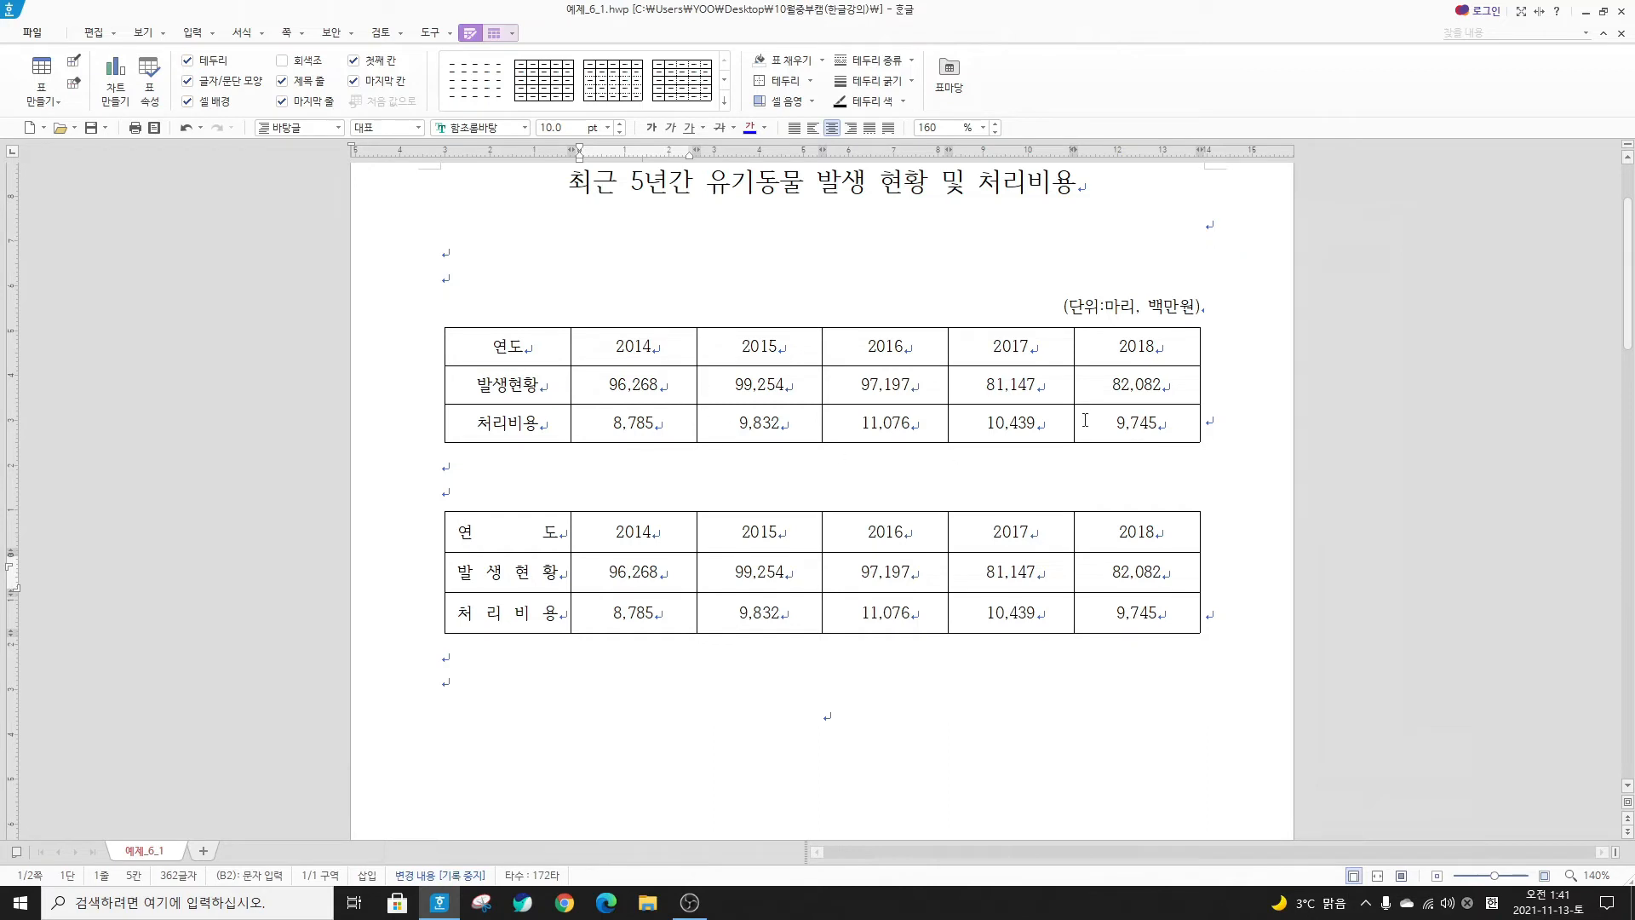
# Right-align all the pasted values in the new table's 발생현황 and 처리비용 rows
pyautogui.moveTo(680, 580); pyautogui.dragTo(1108, 615)
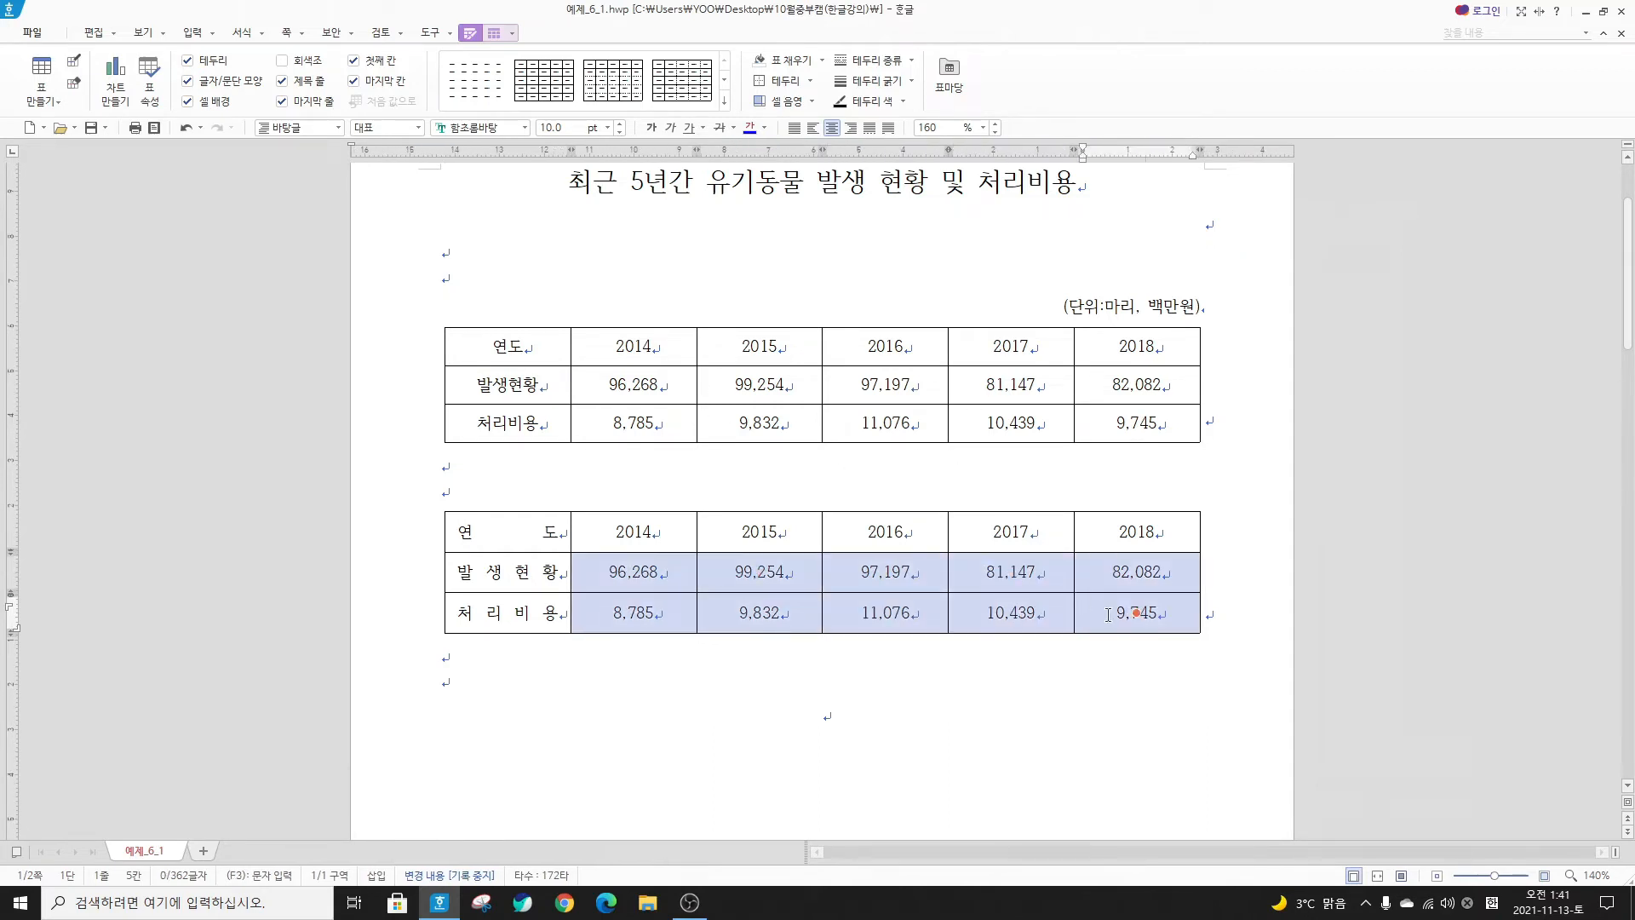
pyautogui.click(851, 128)
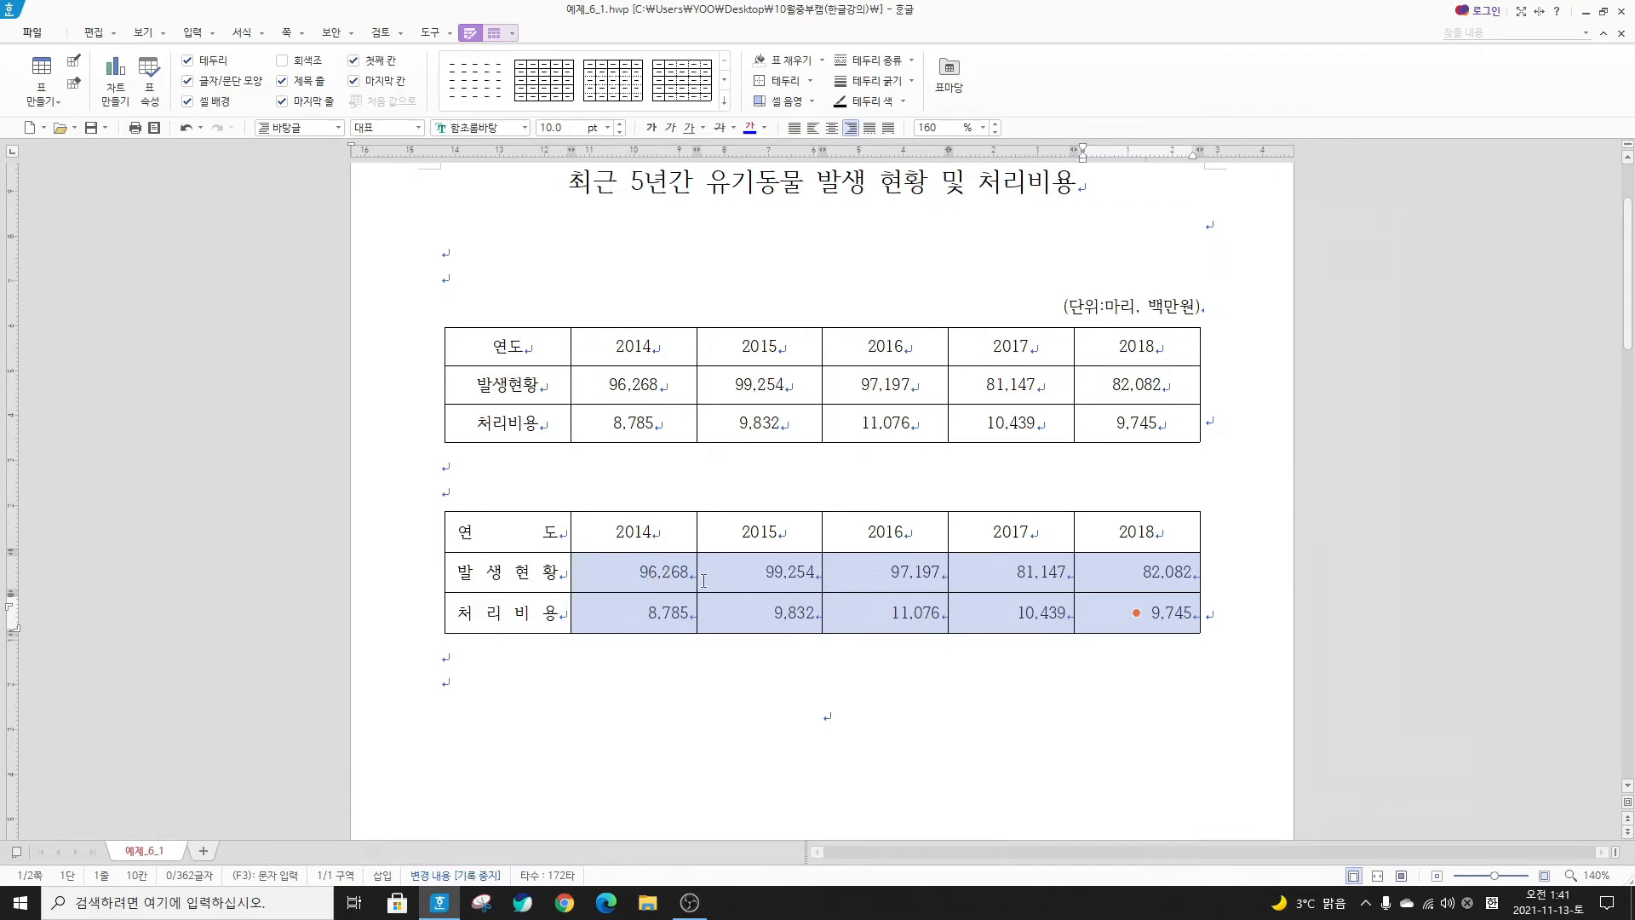
pyautogui.click(654, 579)
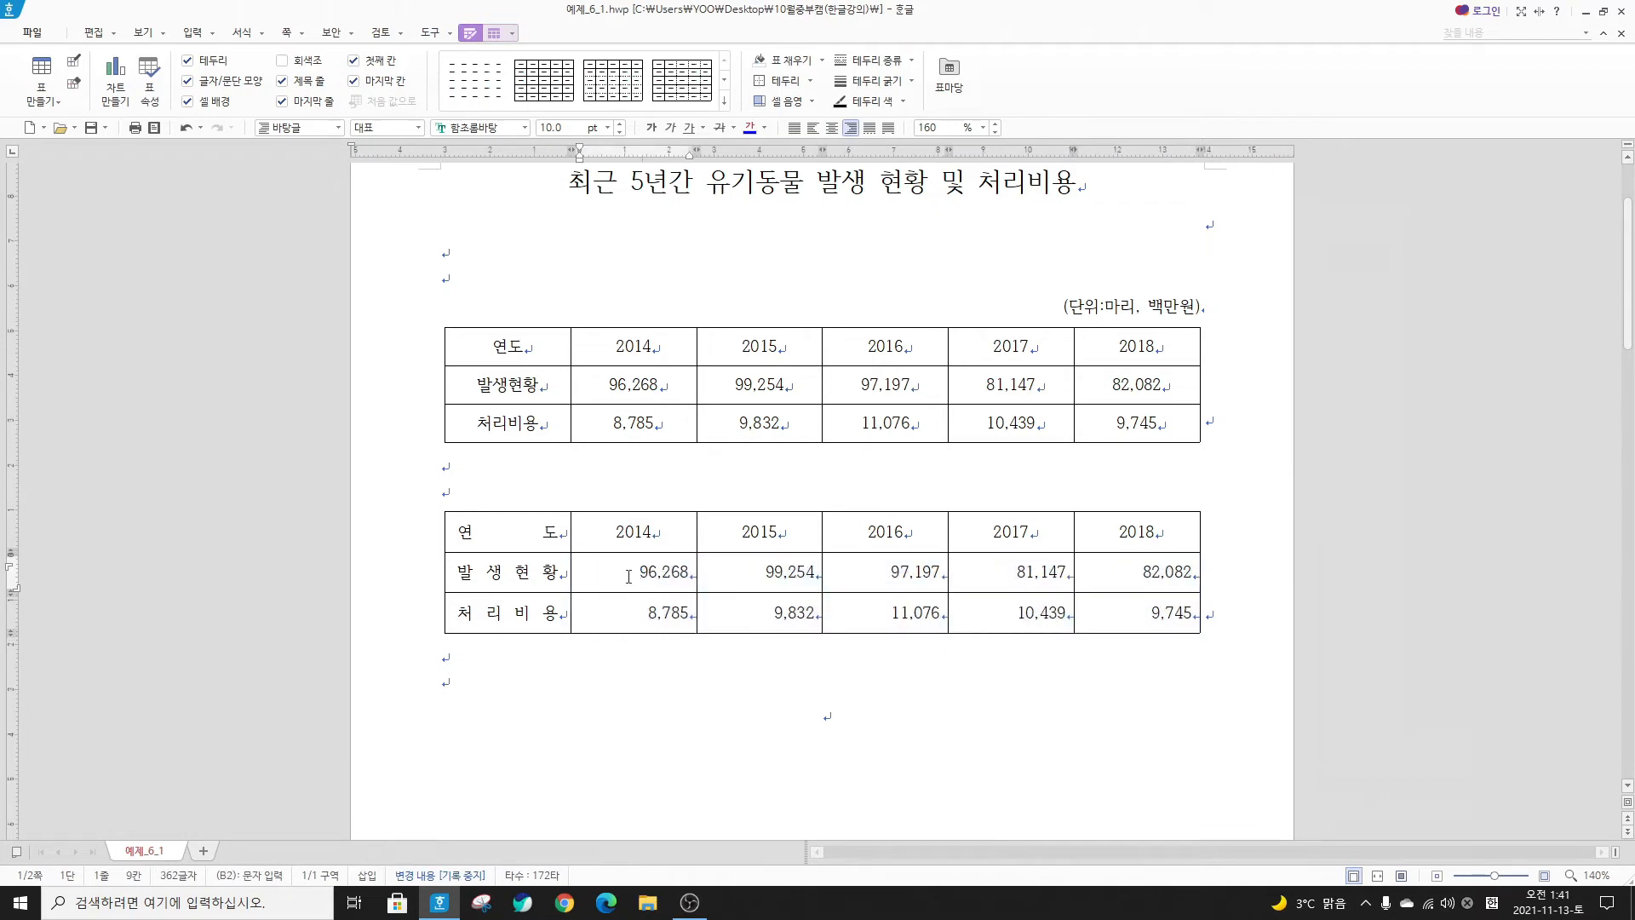
# Replace the 2014 발생현황 value in the new table with 96268, without a thousands comma
pyautogui.moveTo(629, 577); pyautogui.dragTo(725, 576)
pyautogui.click(644, 589)
pyautogui.press('Delete')
pyautogui.press('Delete')
pyautogui.press('Delete')
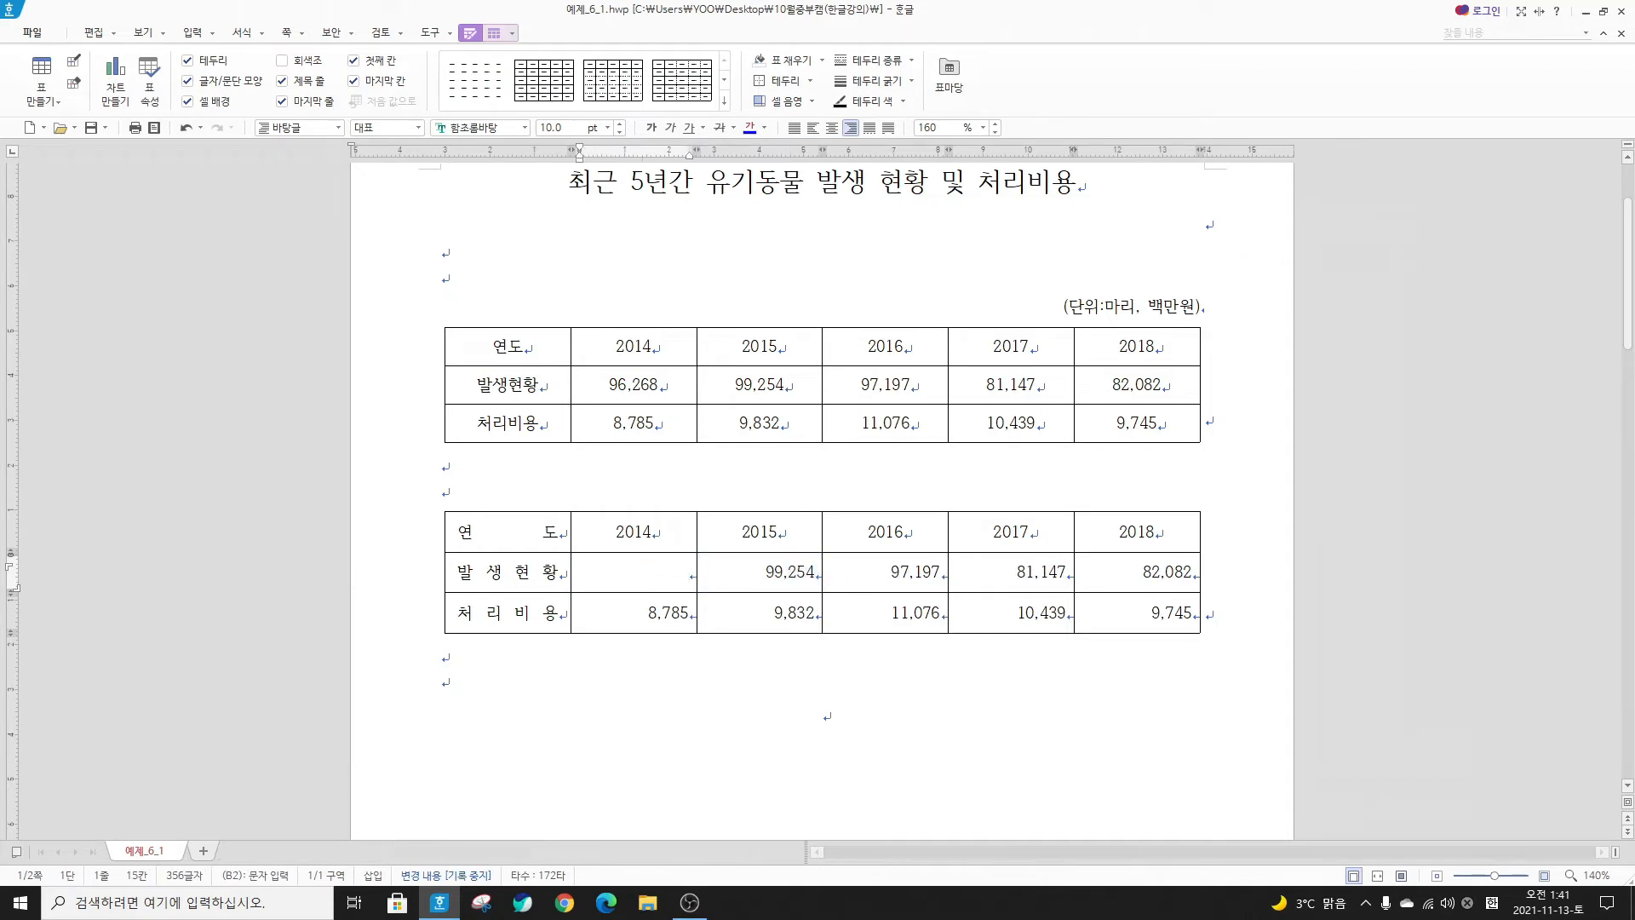
pyautogui.write('6268')
# Add 1,000-unit separator commas to all values in the new table's 발생현황 and 처리비용 rows, and deselect the cells
pyautogui.moveTo(611, 573); pyautogui.dragTo(1118, 606)
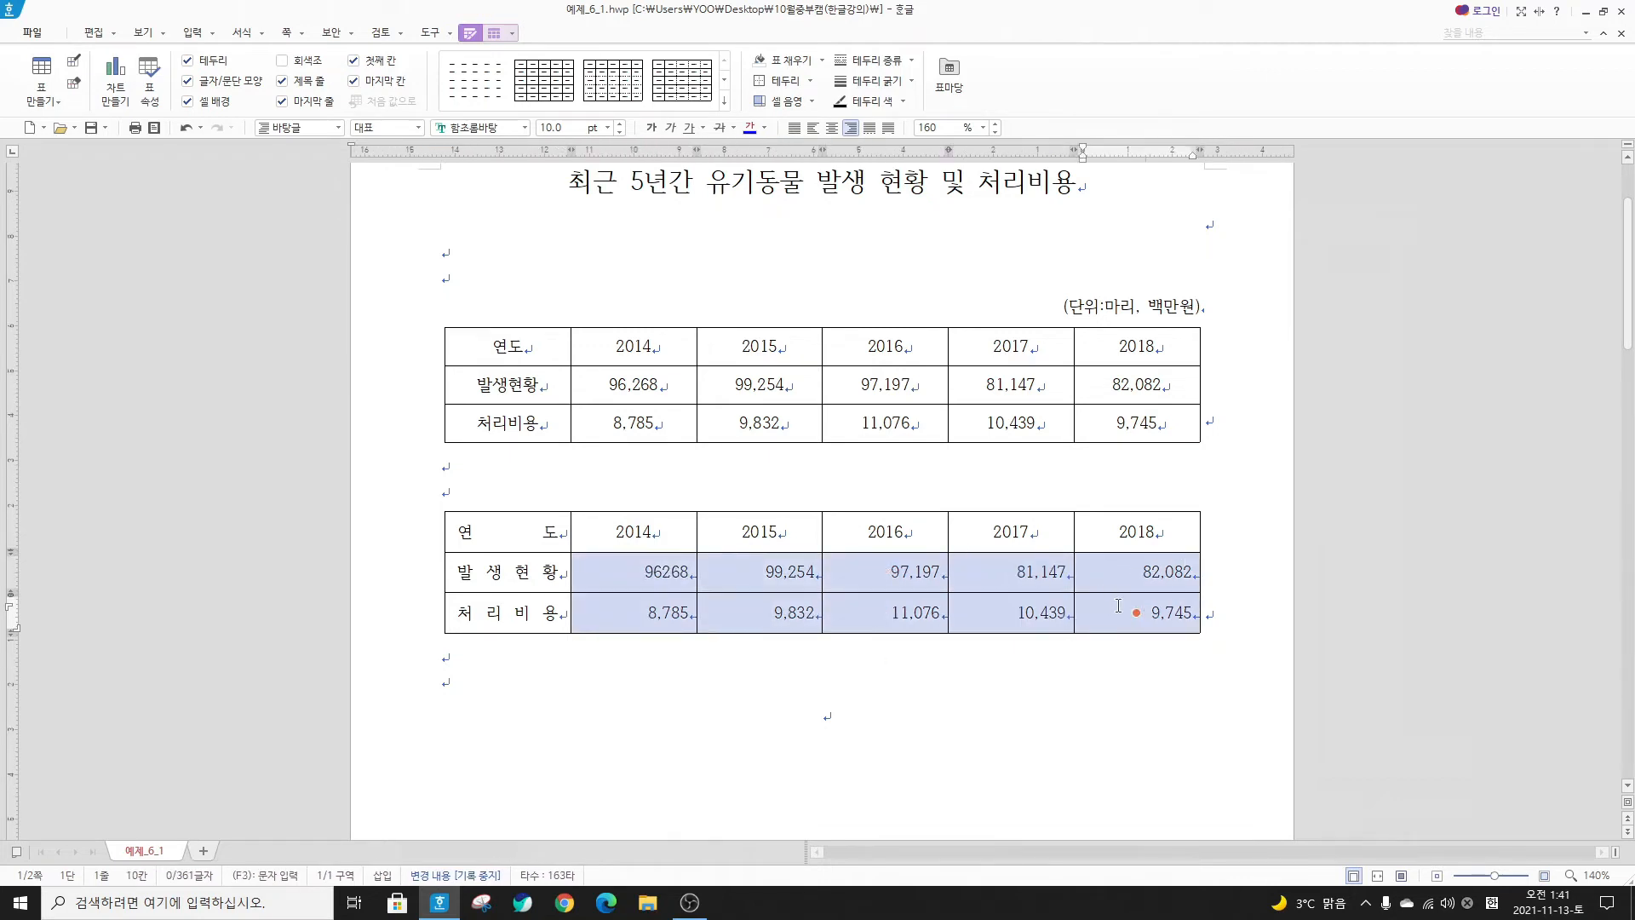
pyautogui.rightClick(630, 565)
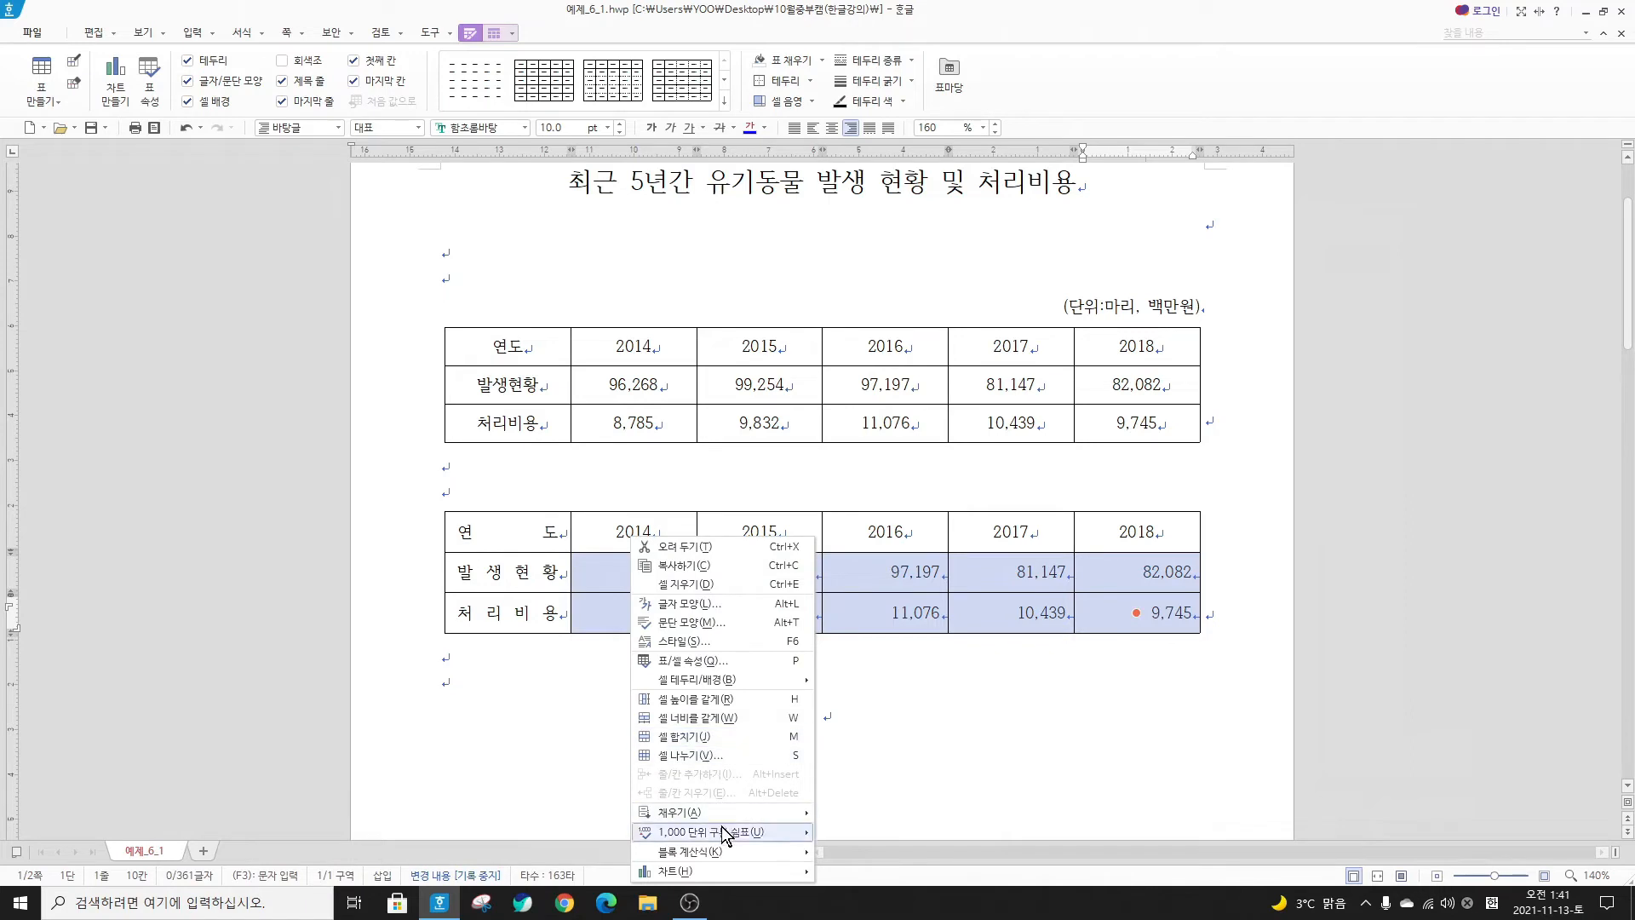
pyautogui.moveTo(702, 831)
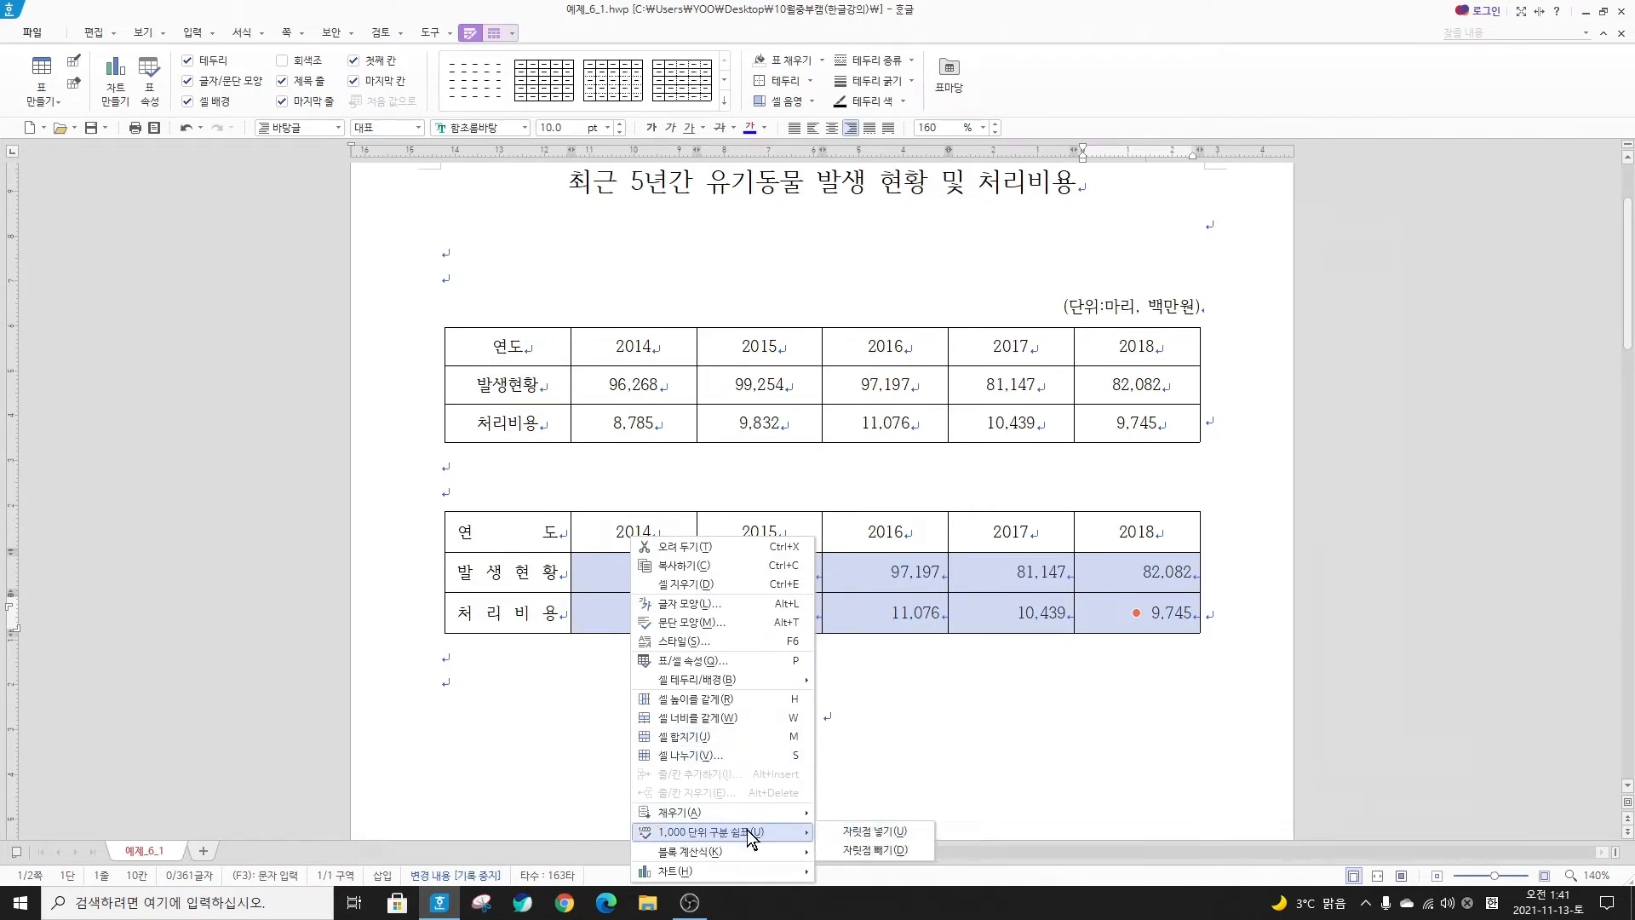
pyautogui.click(879, 834)
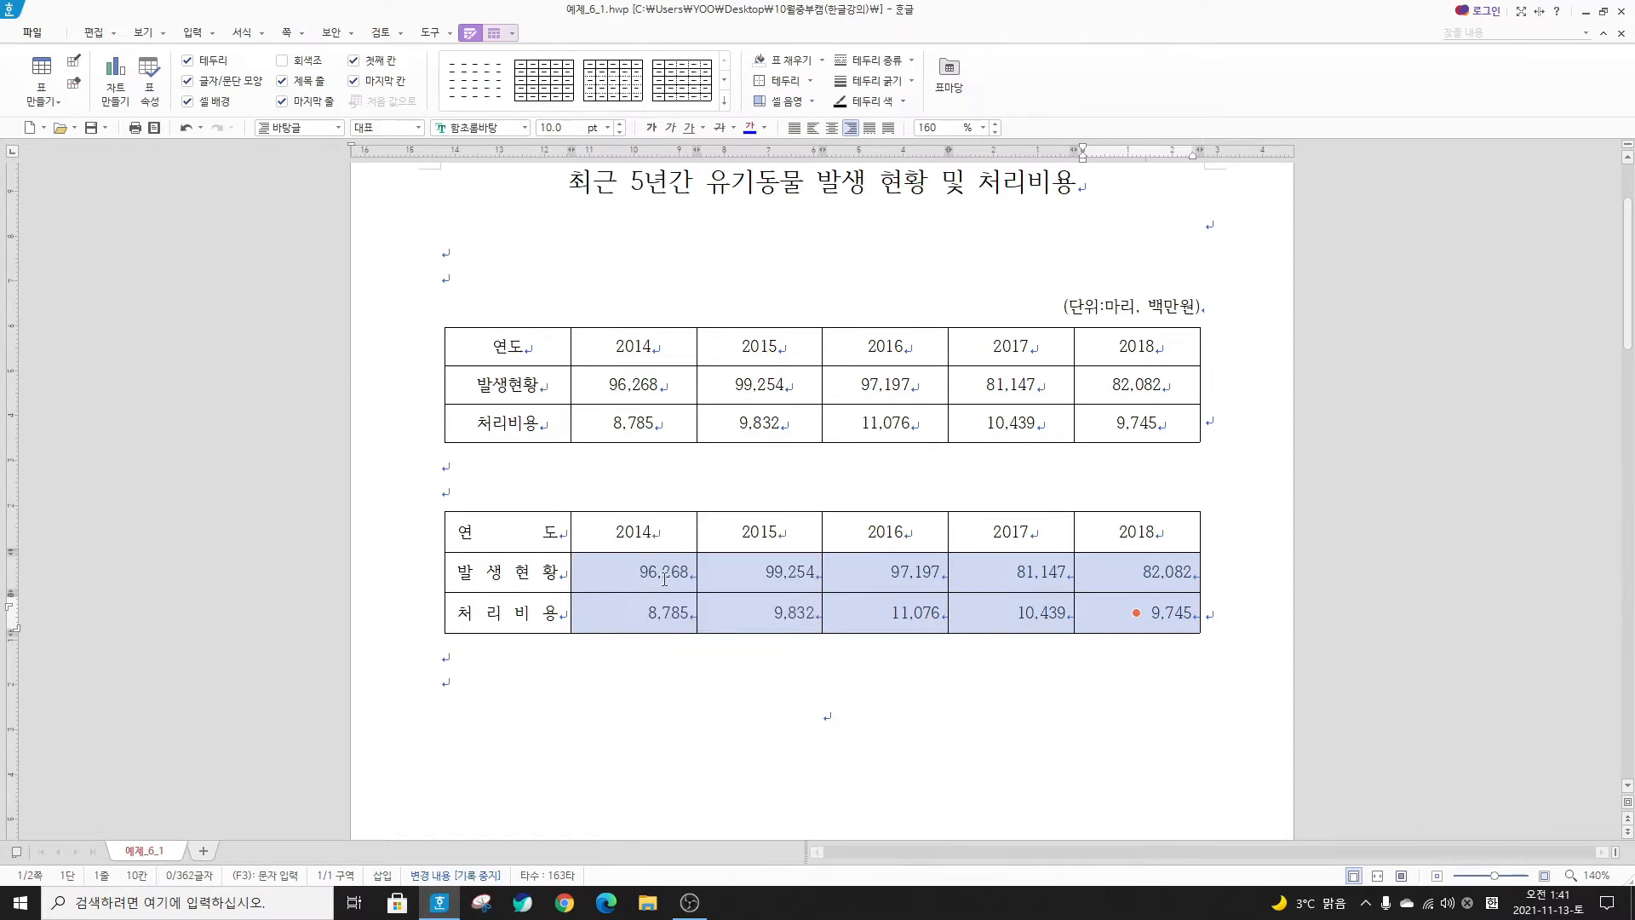
pyautogui.click(662, 628)
pyautogui.click(634, 396)
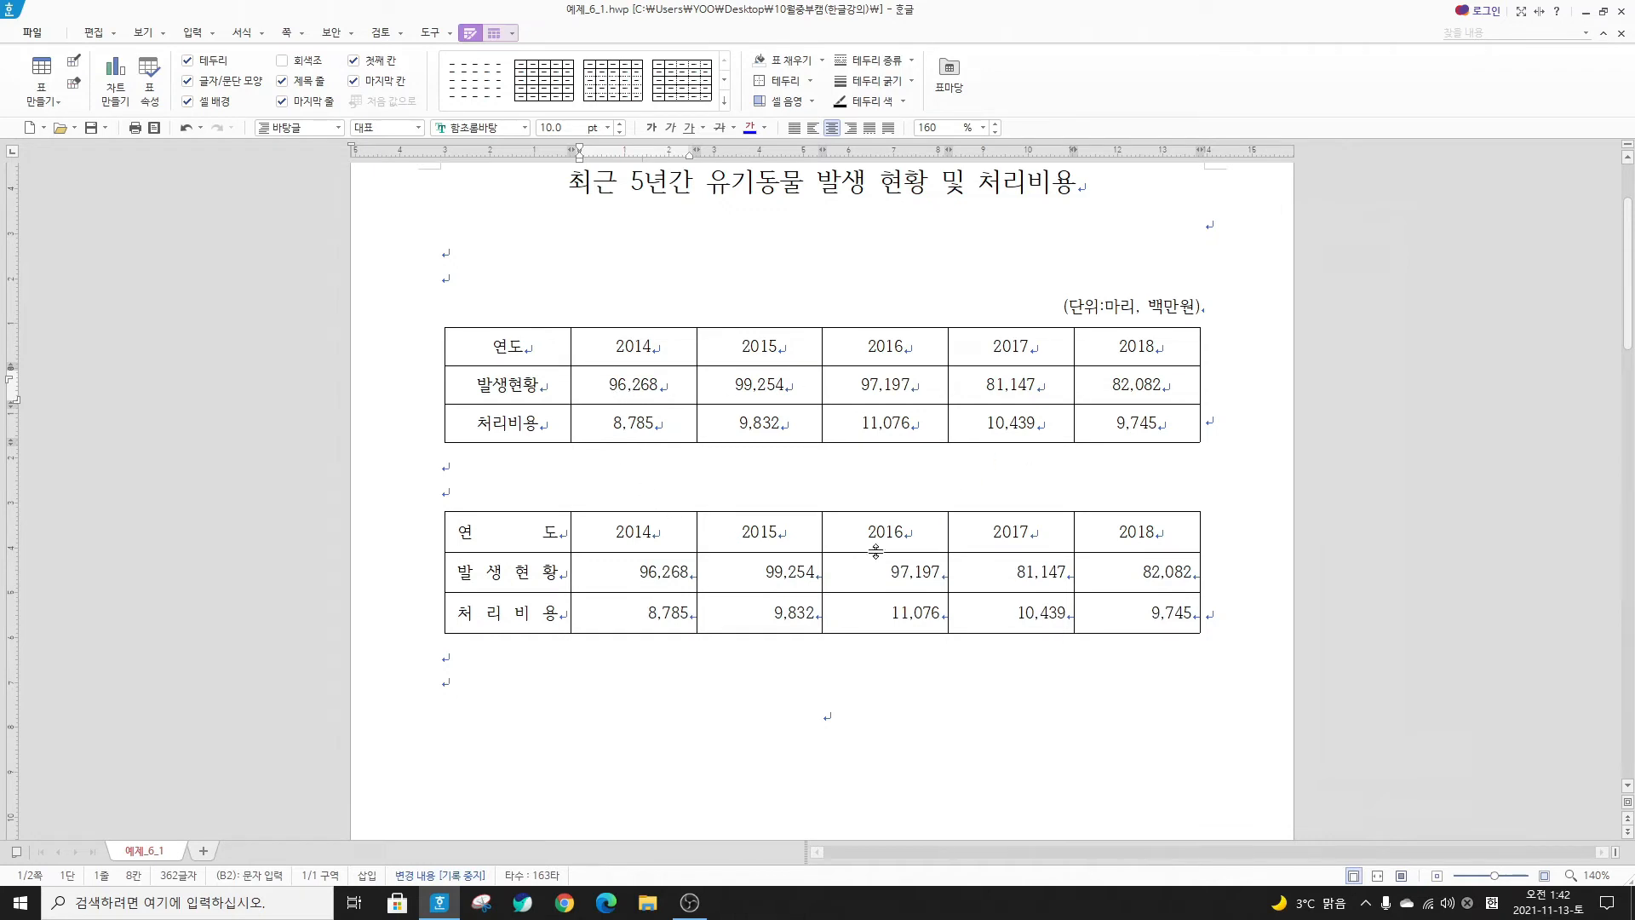
pyautogui.press('Hangul')
pyautogui.keyDown('shift'); pyautogui.click(1136, 612); pyautogui.keyUp('shift')
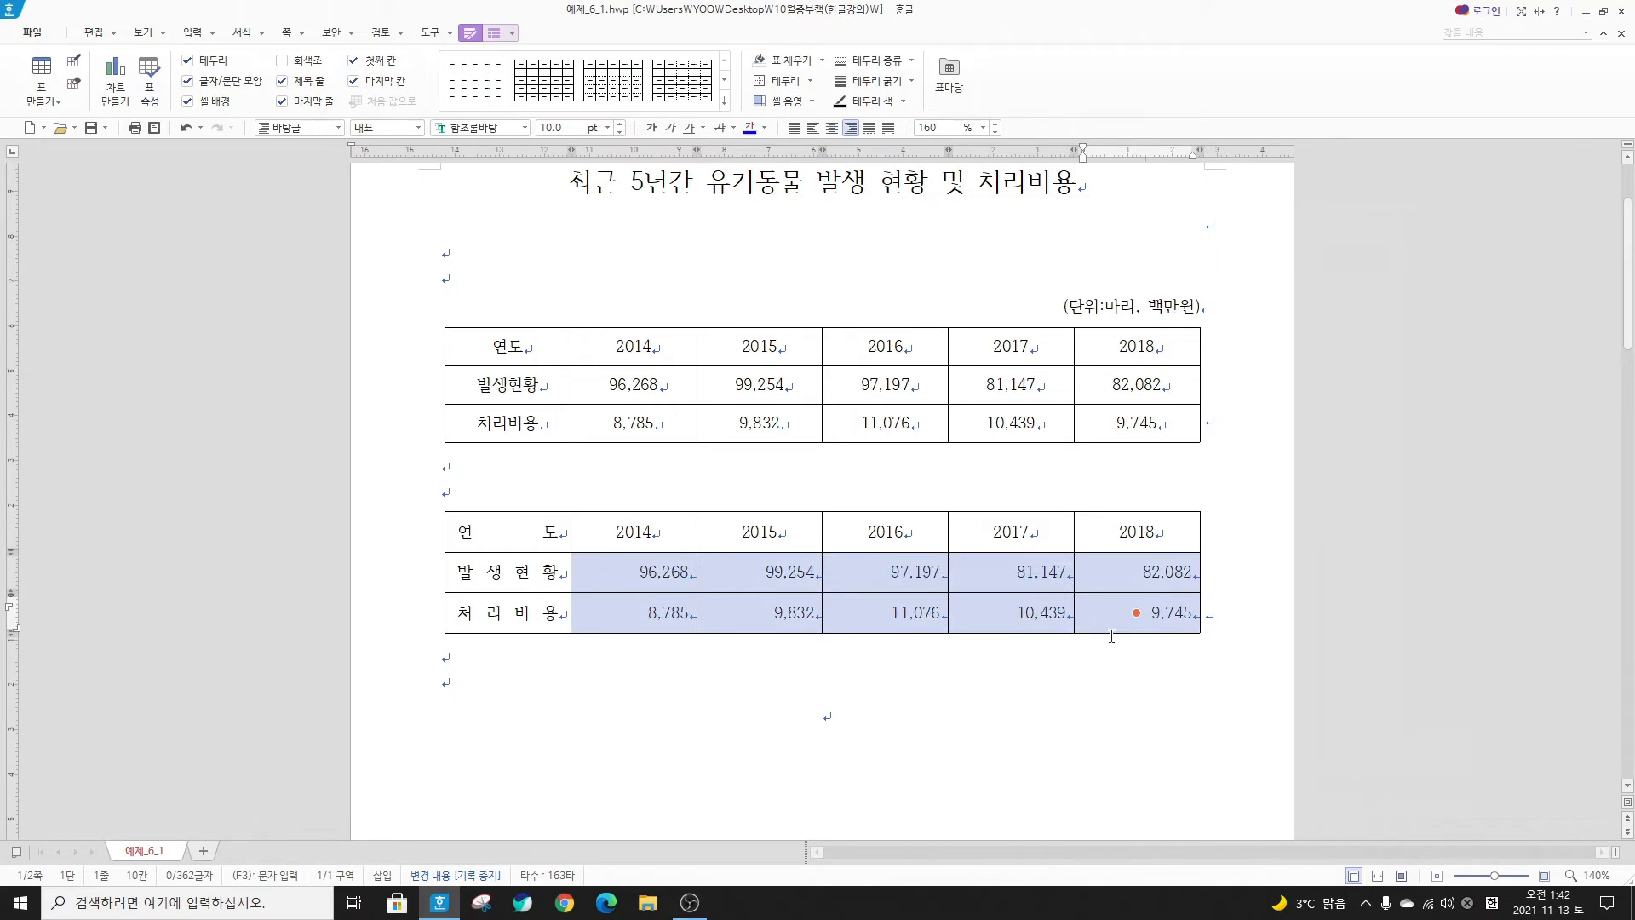
pyautogui.rightClick(630, 568)
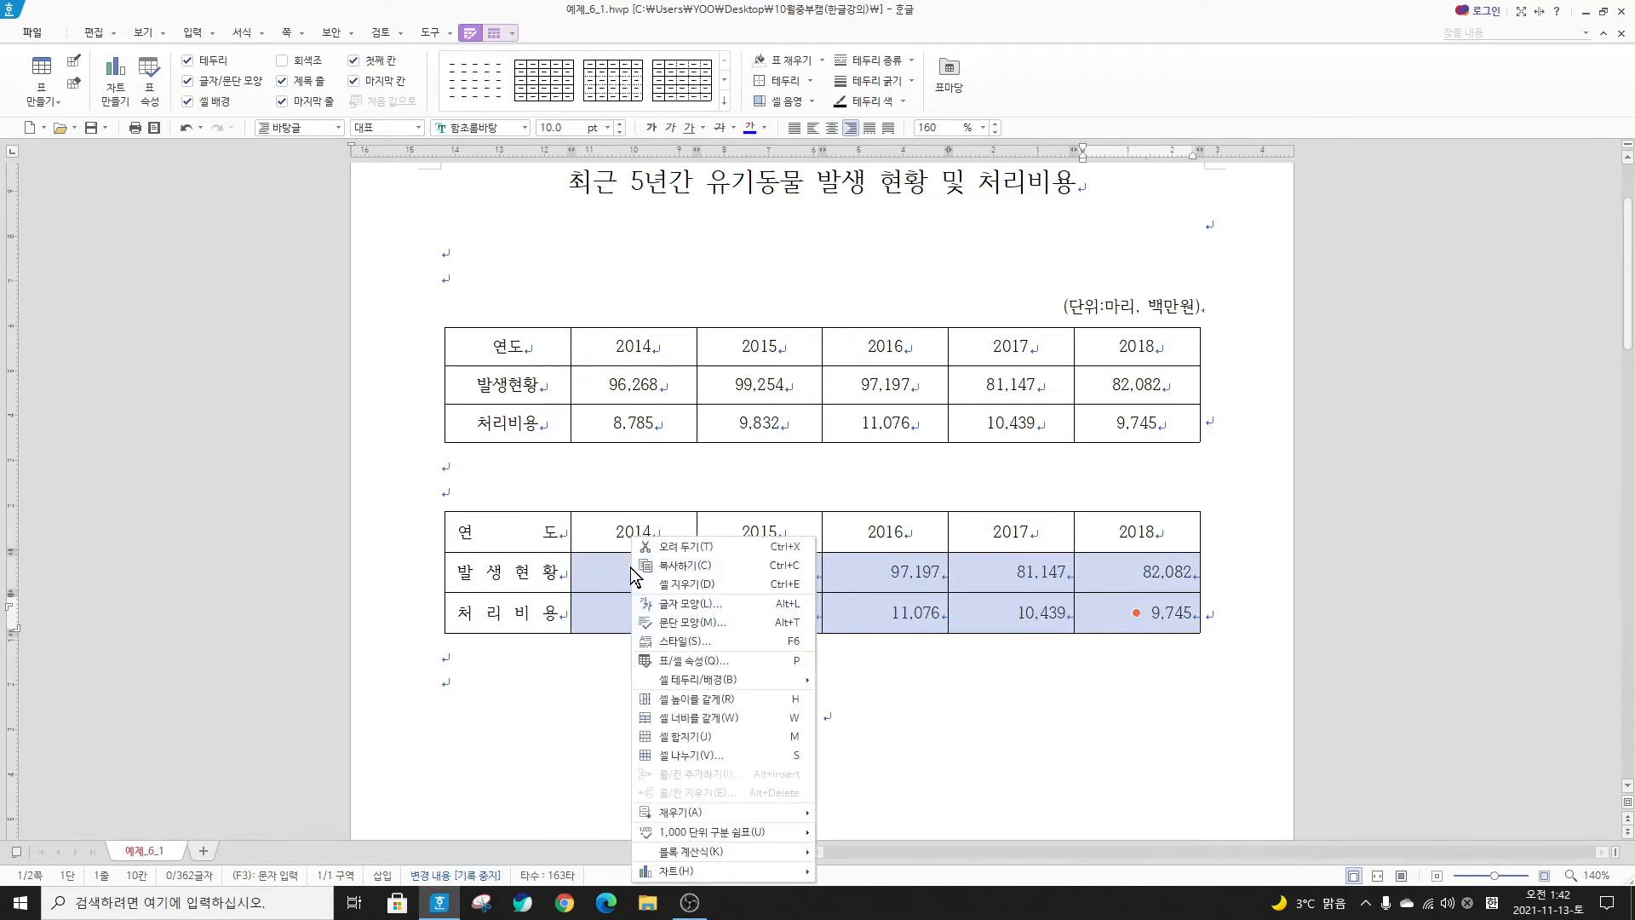
pyautogui.moveTo(734, 838)
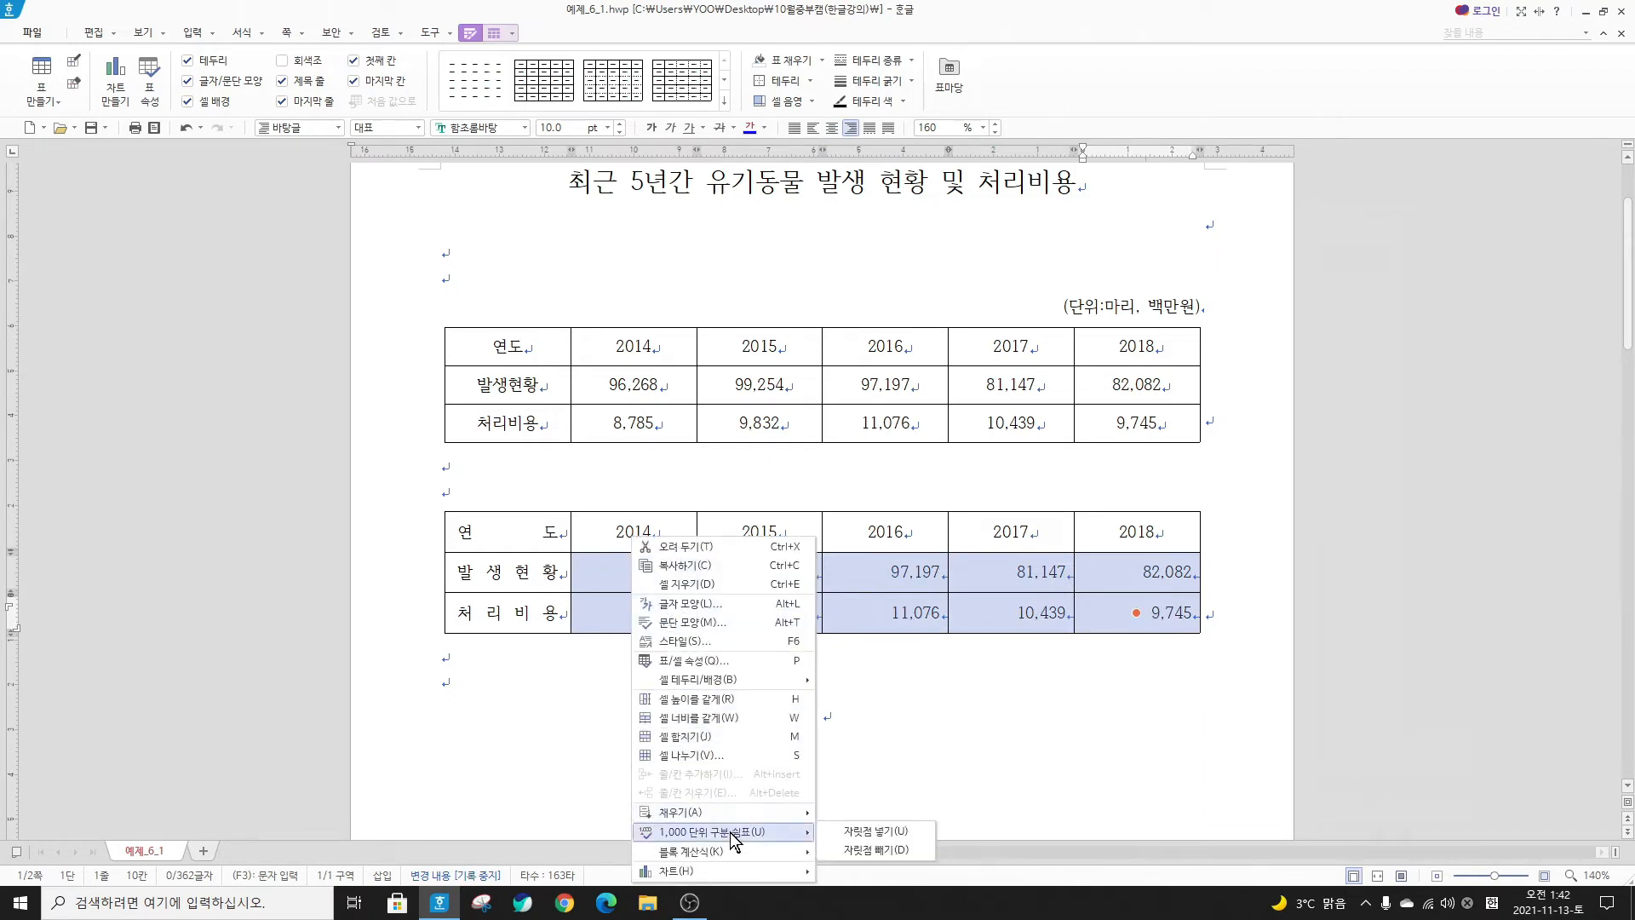
pyautogui.click(870, 658)
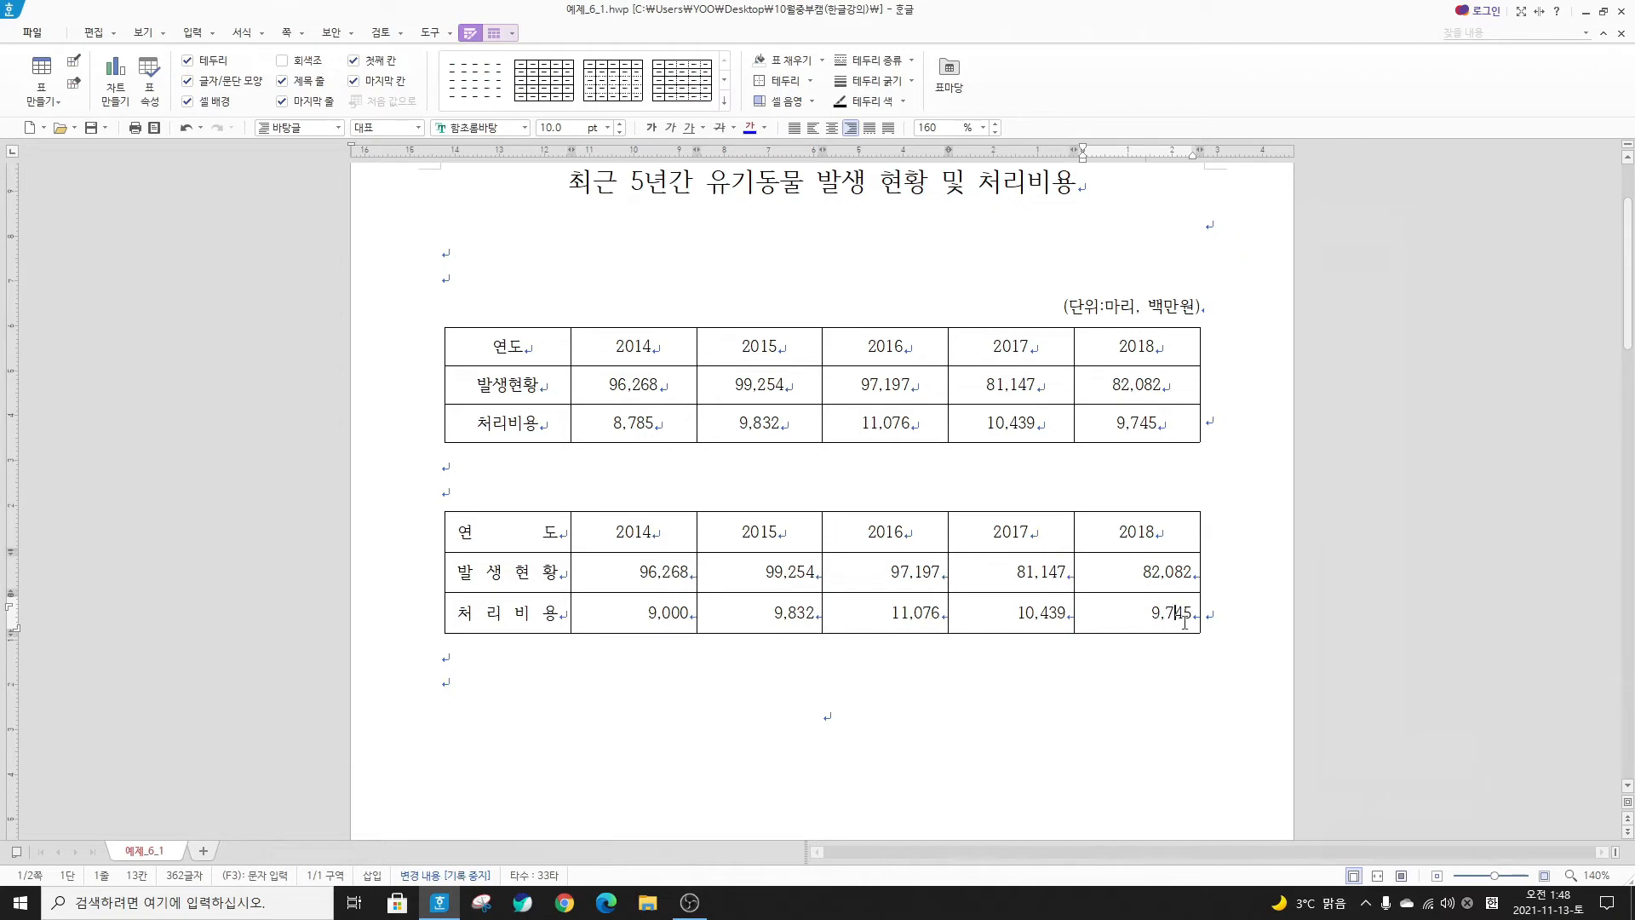
# Append two empty rows below the 처리비용 row of the new table
pyautogui.press('End')
pyautogui.press('Tab')
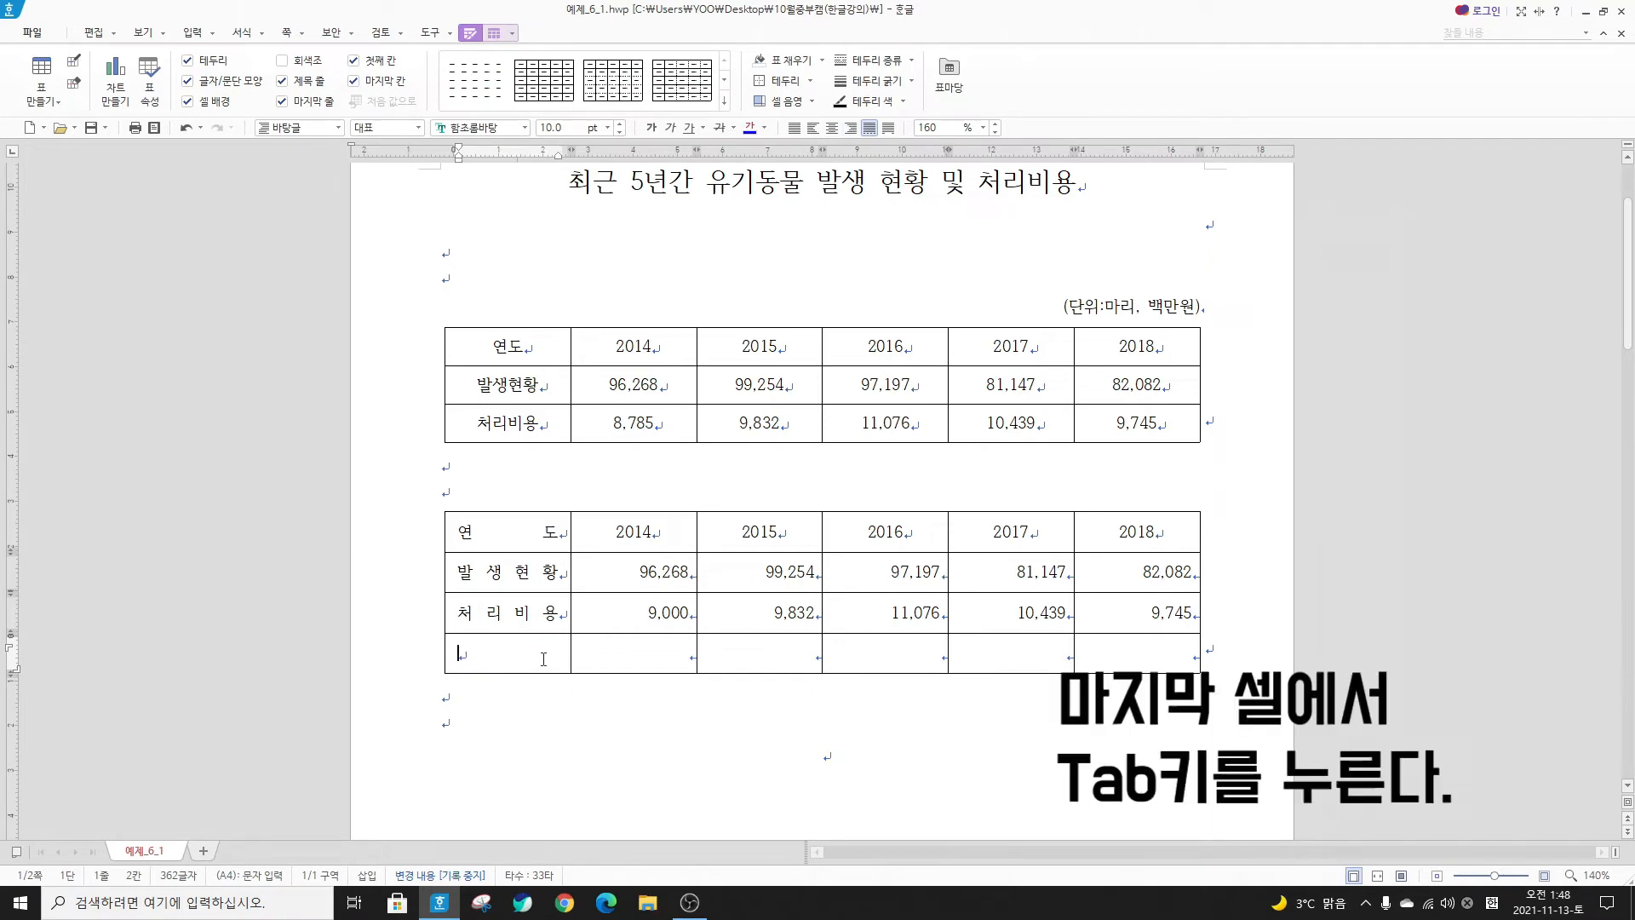
pyautogui.click(1181, 649)
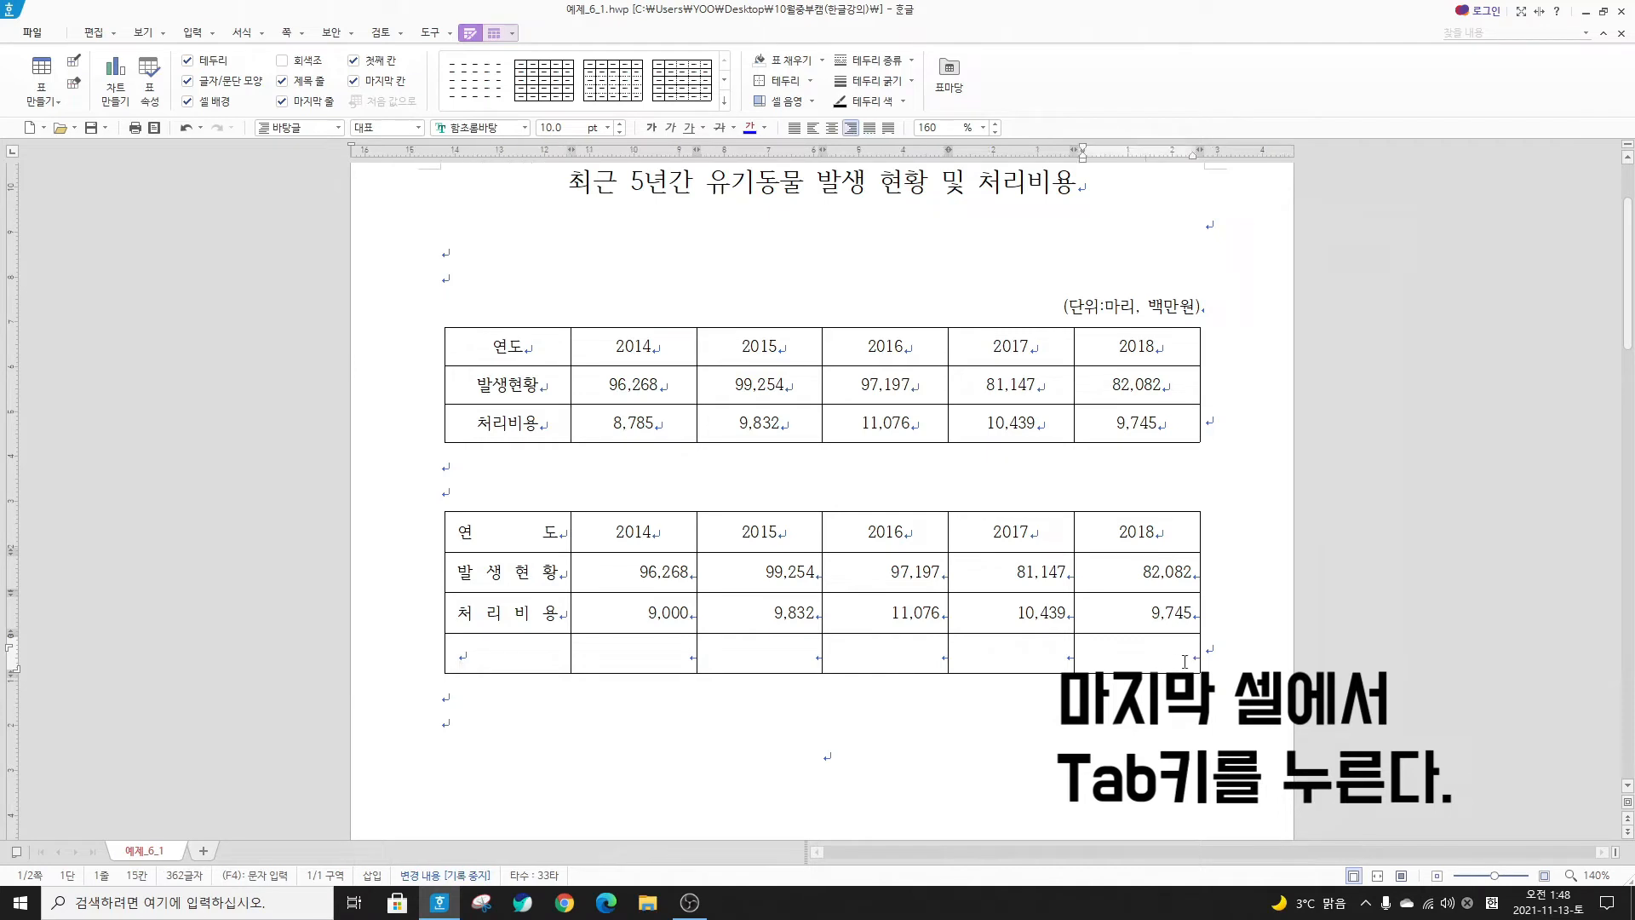
pyautogui.press('Tab')
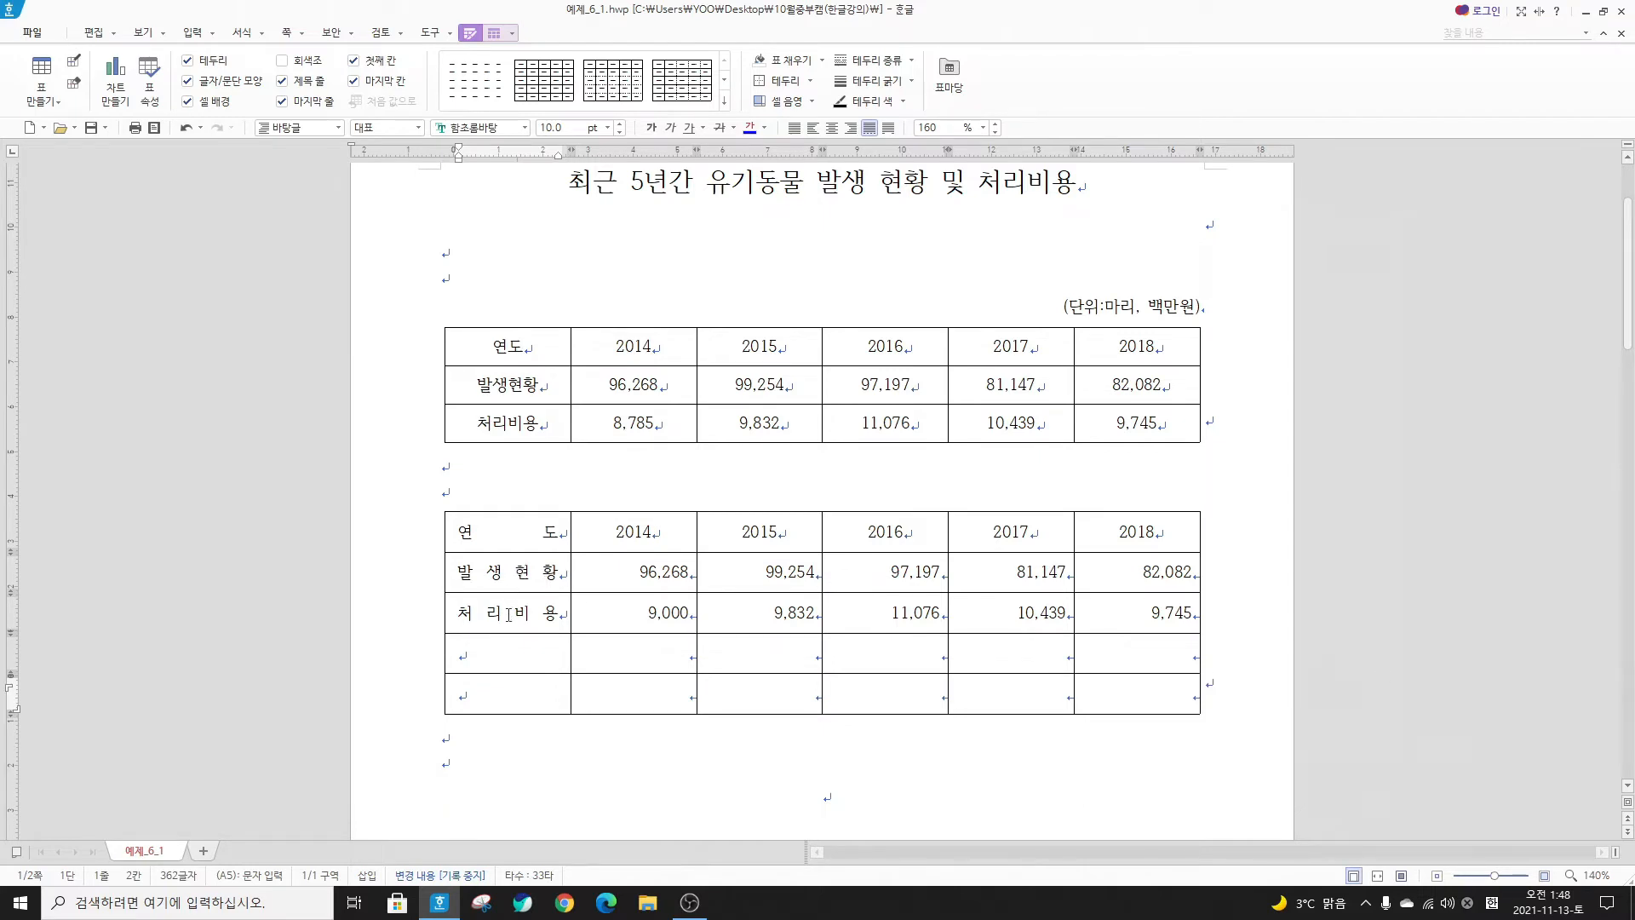
pyautogui.press('Hangul')
pyautogui.rightClick(608, 574)
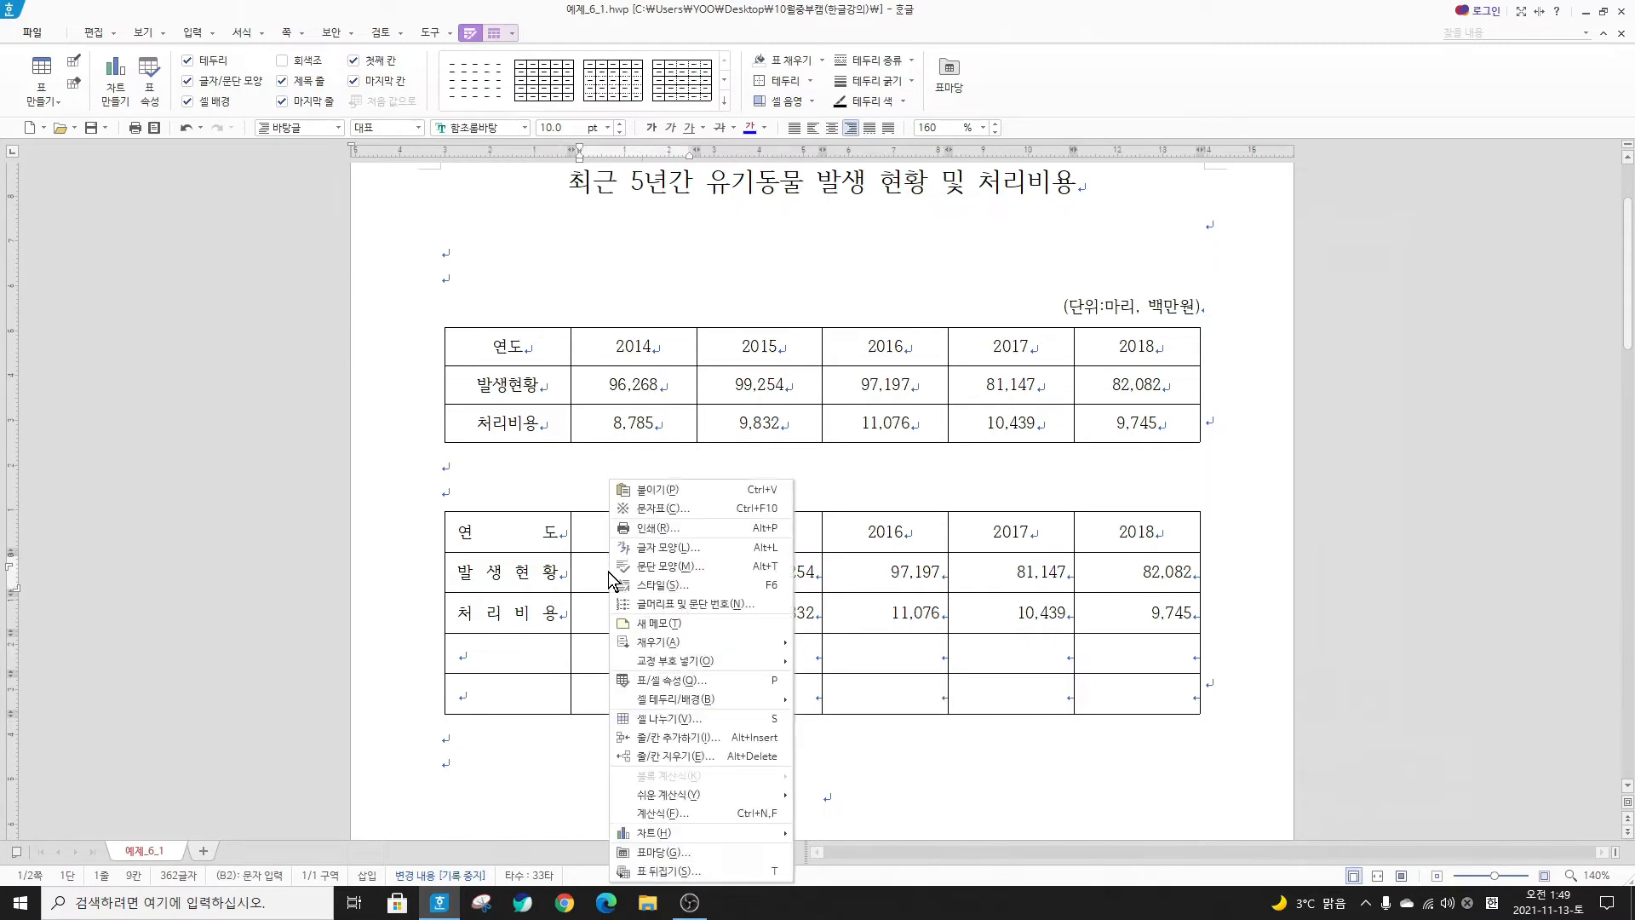
pyautogui.click(684, 738)
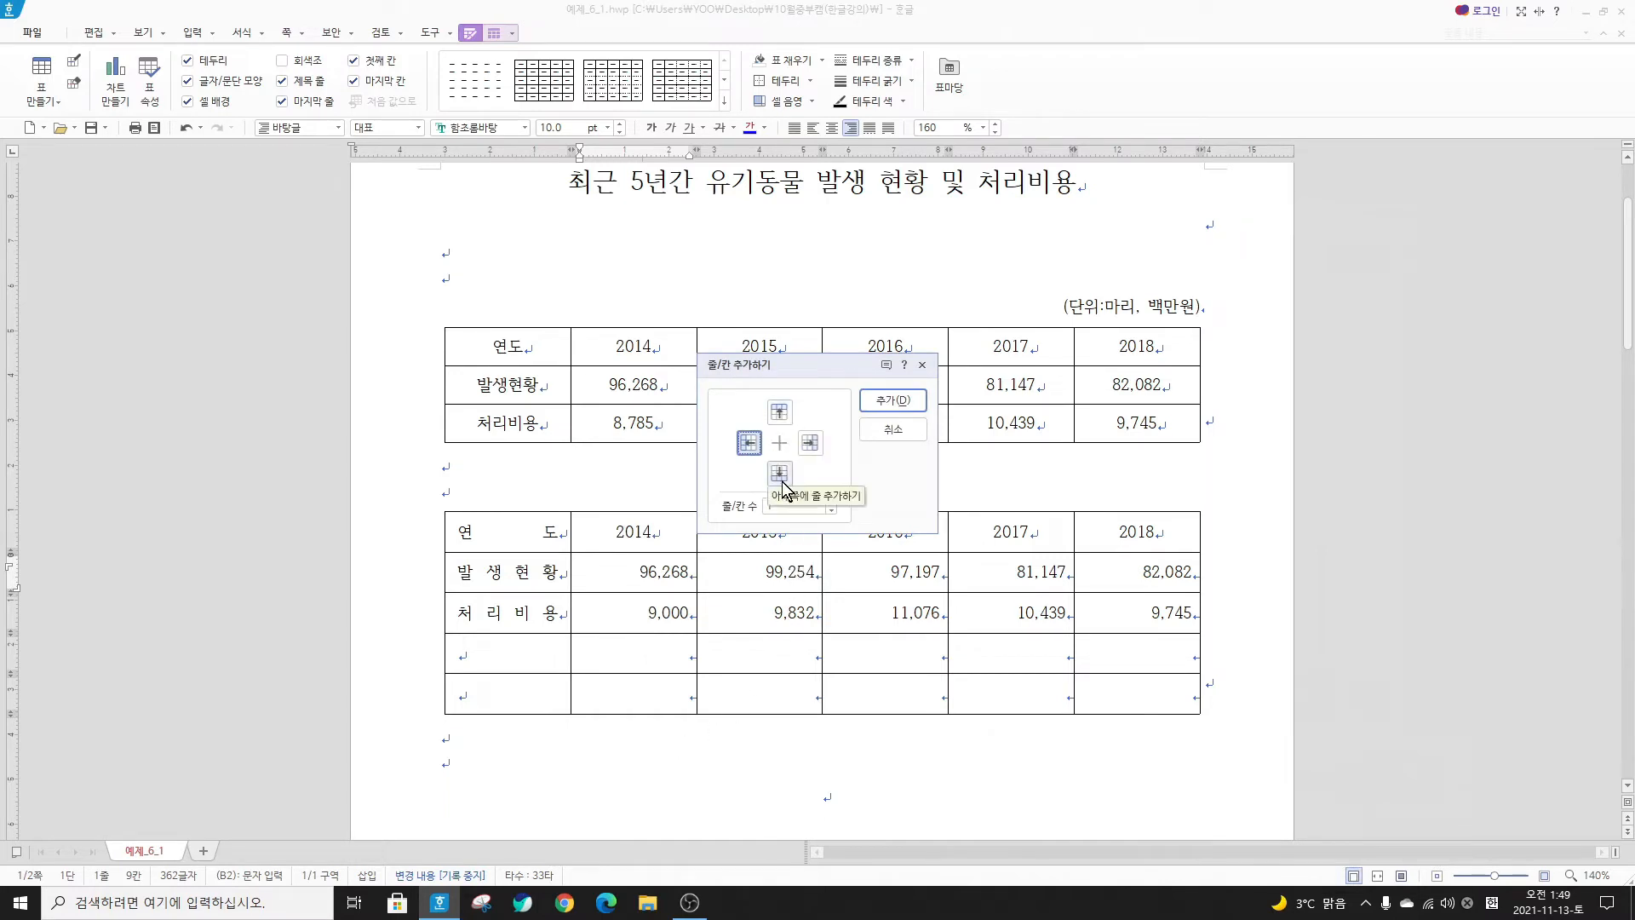
pyautogui.click(921, 368)
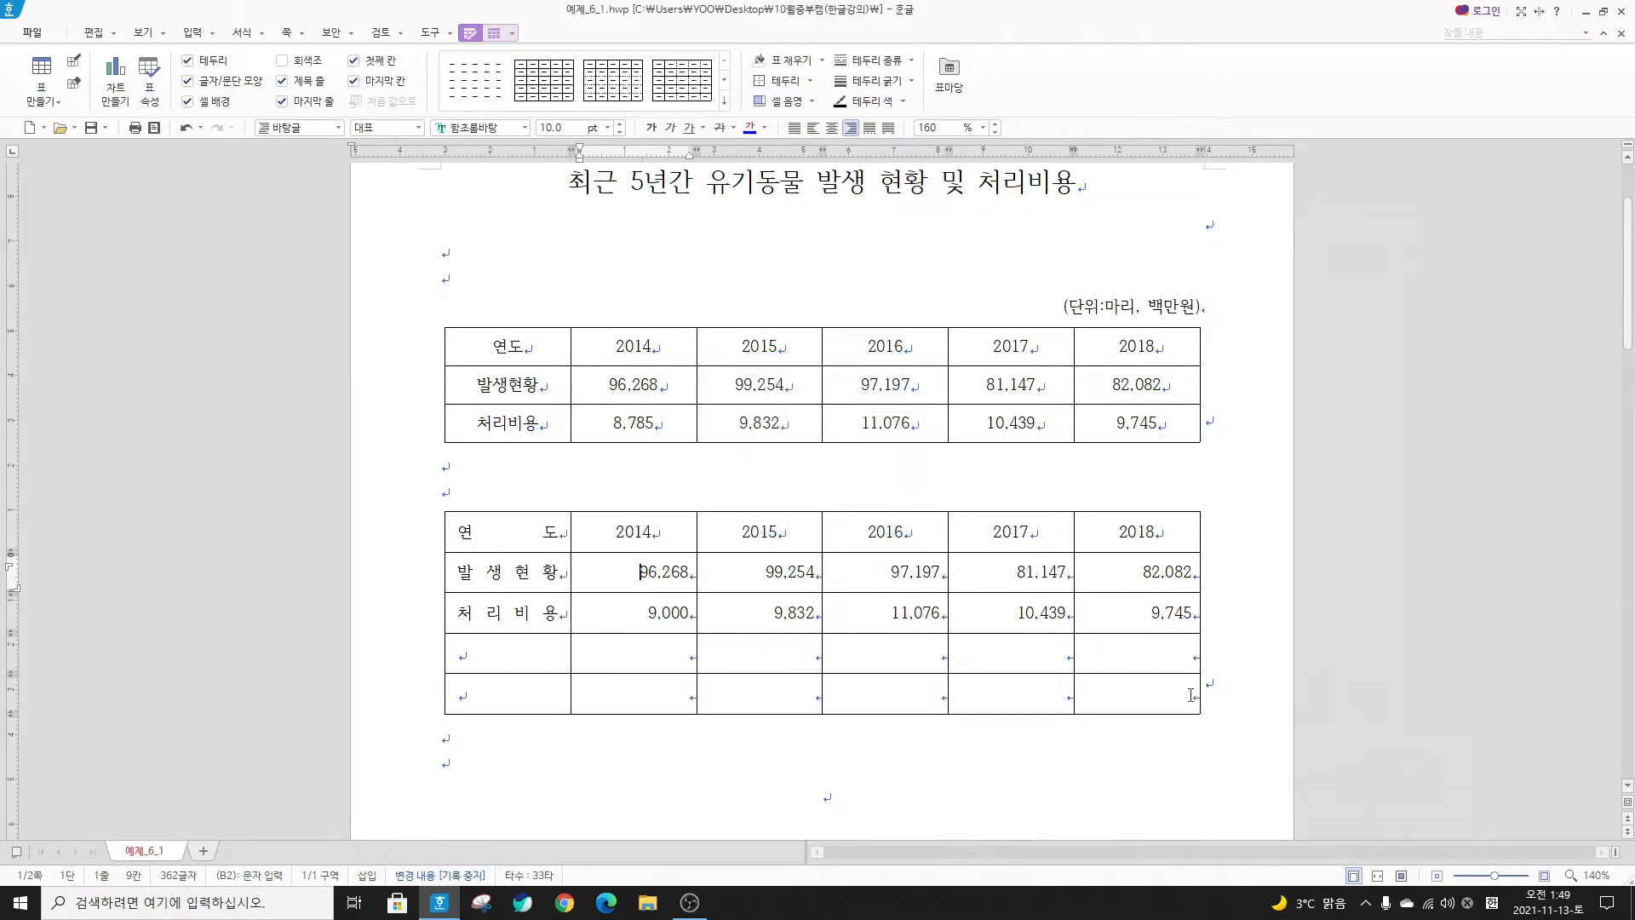
# Delete one of the two empty rows under the 처리비용 row, removing the whole row (줄) rather than a column
pyautogui.press('Hangul')
pyautogui.rightClick(981, 652)
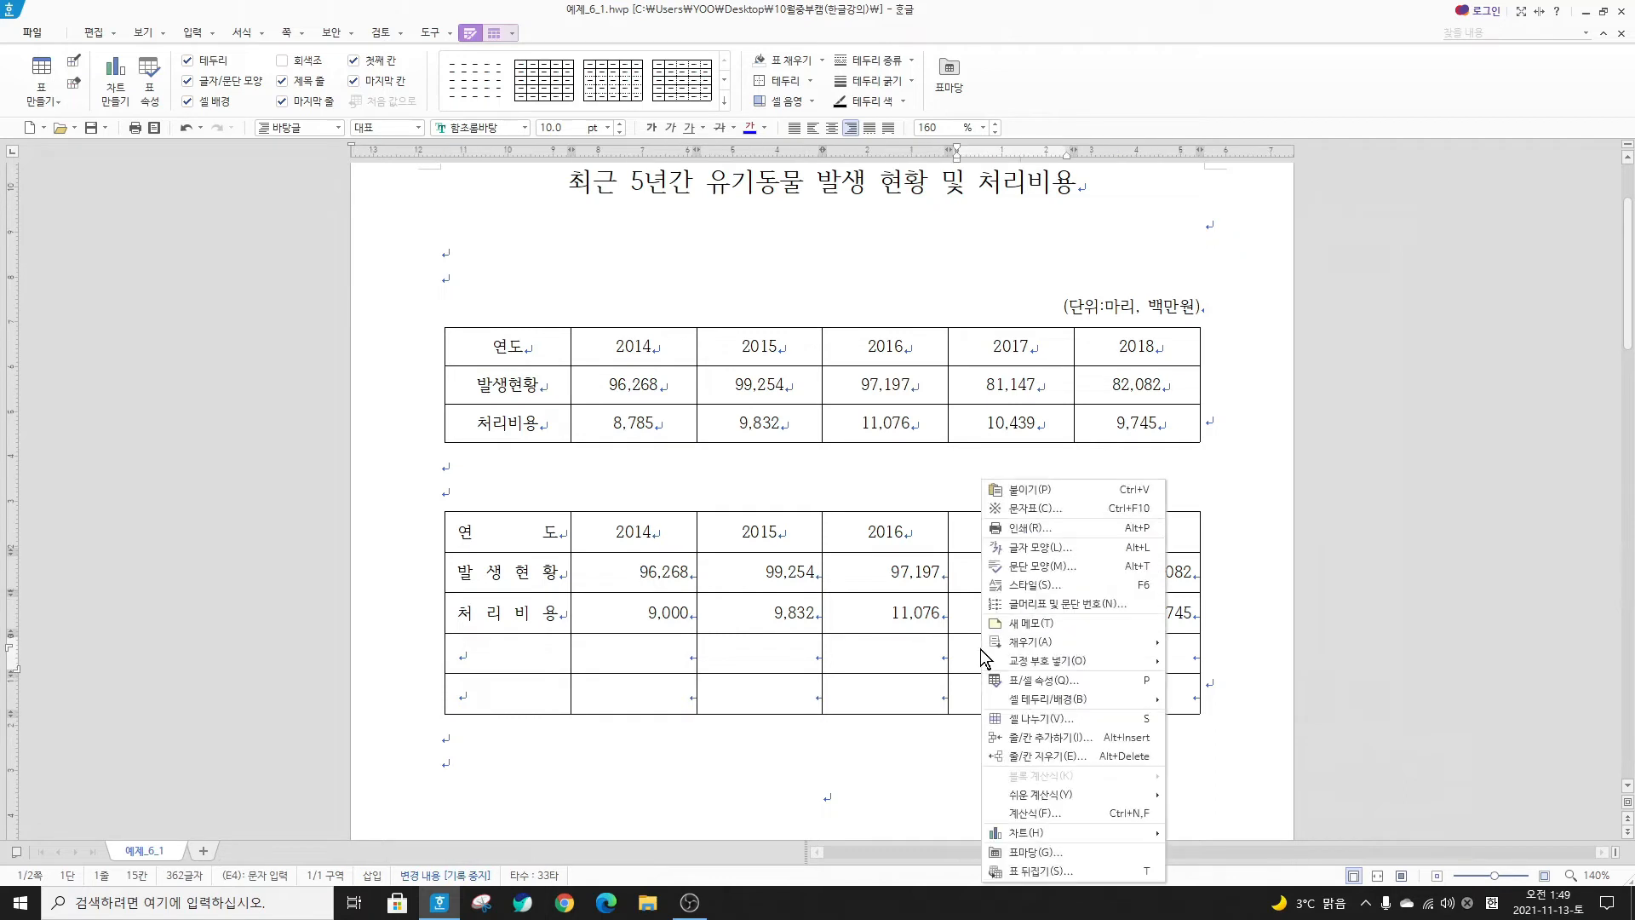
pyautogui.click(1034, 756)
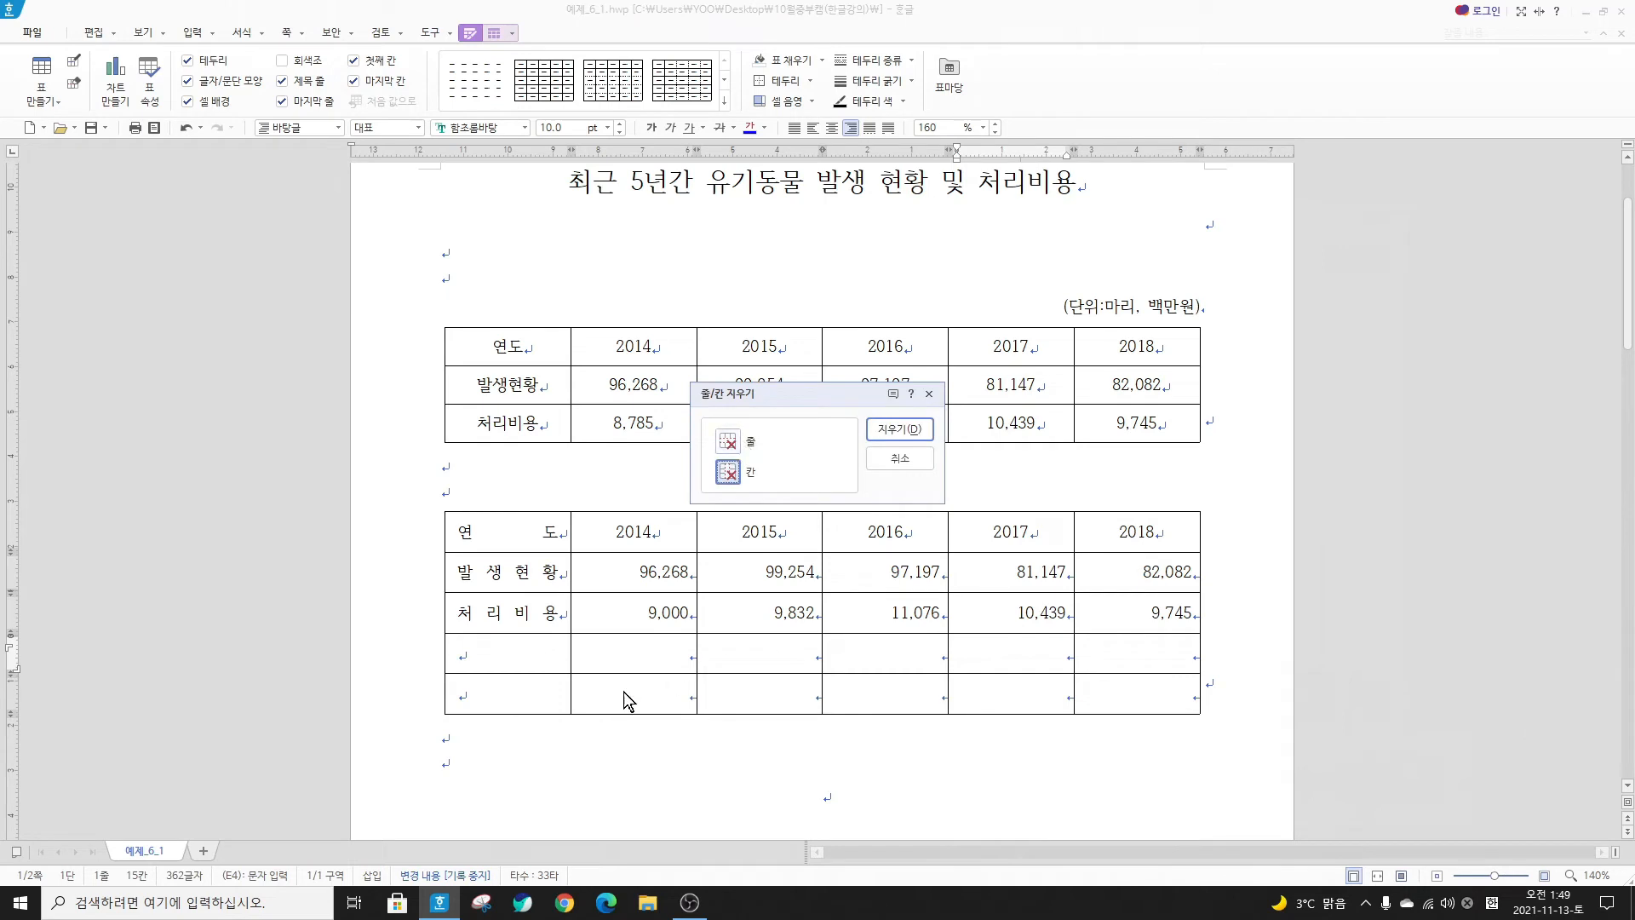
pyautogui.click(728, 443)
pyautogui.click(899, 429)
# Enter the label 합계 in the first cell of the new table's empty last row
pyautogui.click(516, 665)
pyautogui.write('합ㄱ')
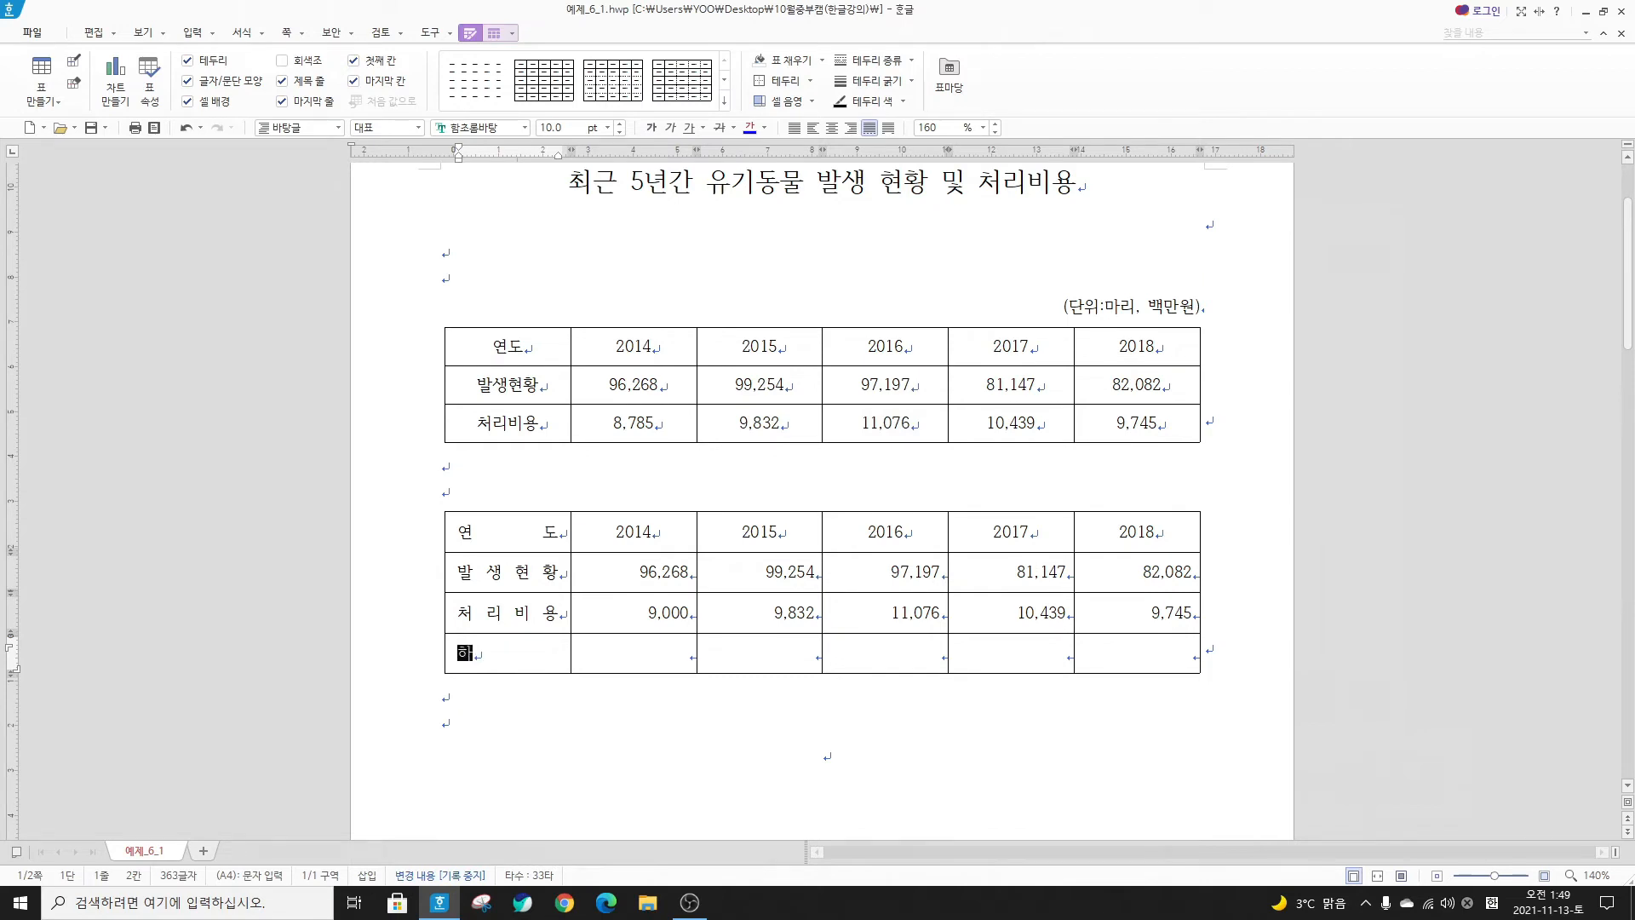
pyautogui.write('ㅖ')
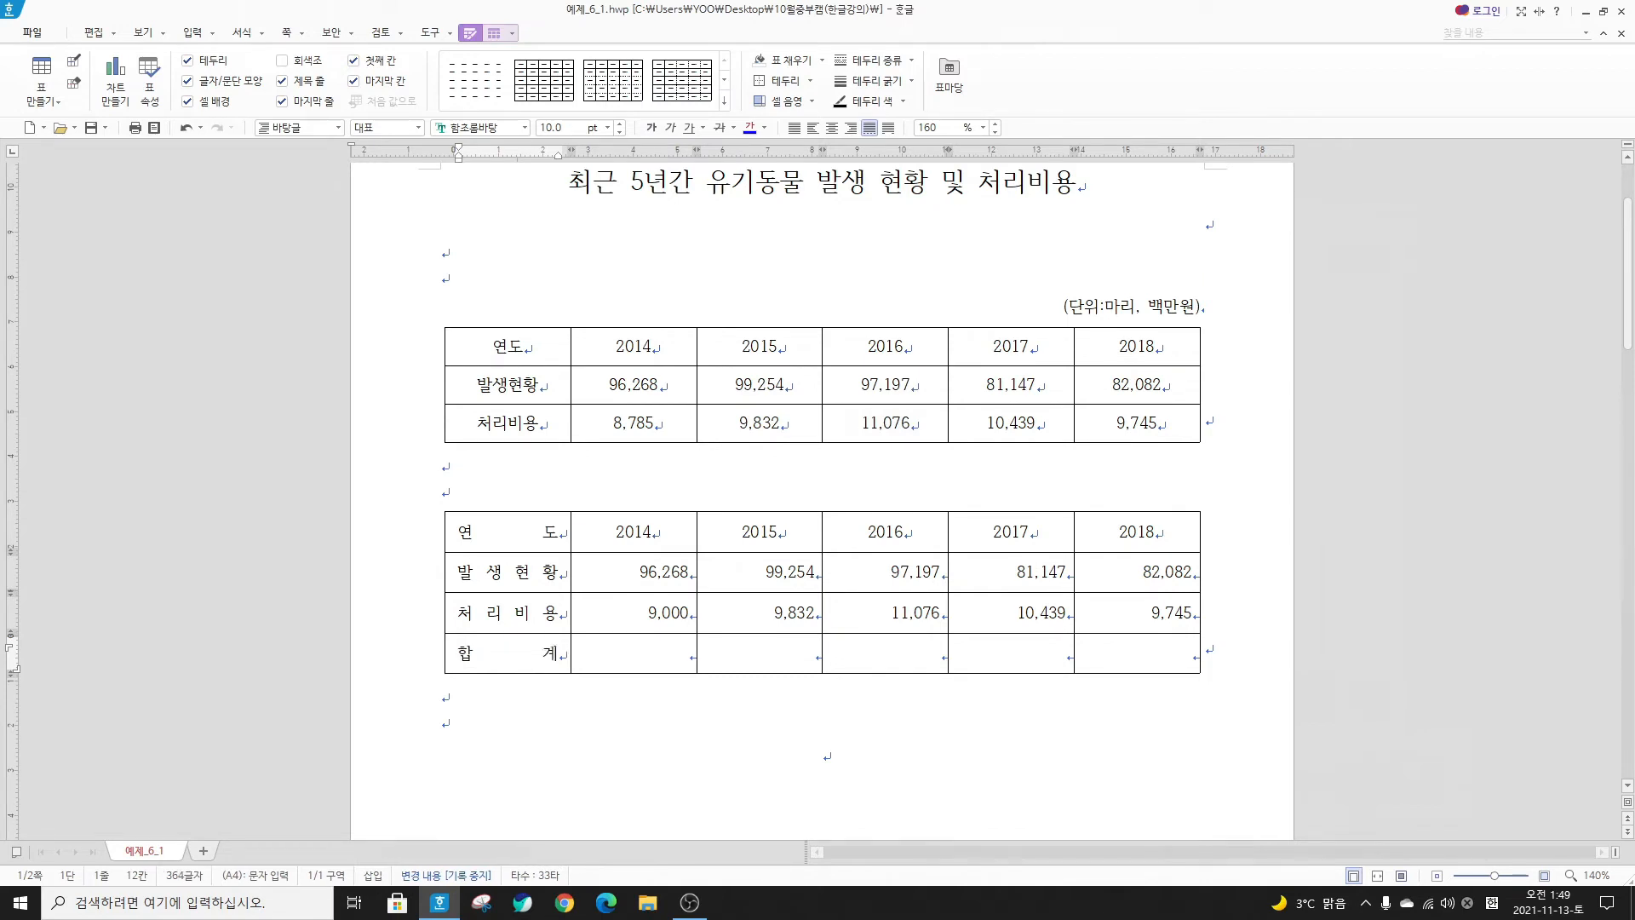
# Center-align the 연도 and 합계 label cells of the new table together, and deselect them
pyautogui.moveTo(459, 532); pyautogui.dragTo(539, 534)
pyautogui.click(539, 534)
pyautogui.press('F5')
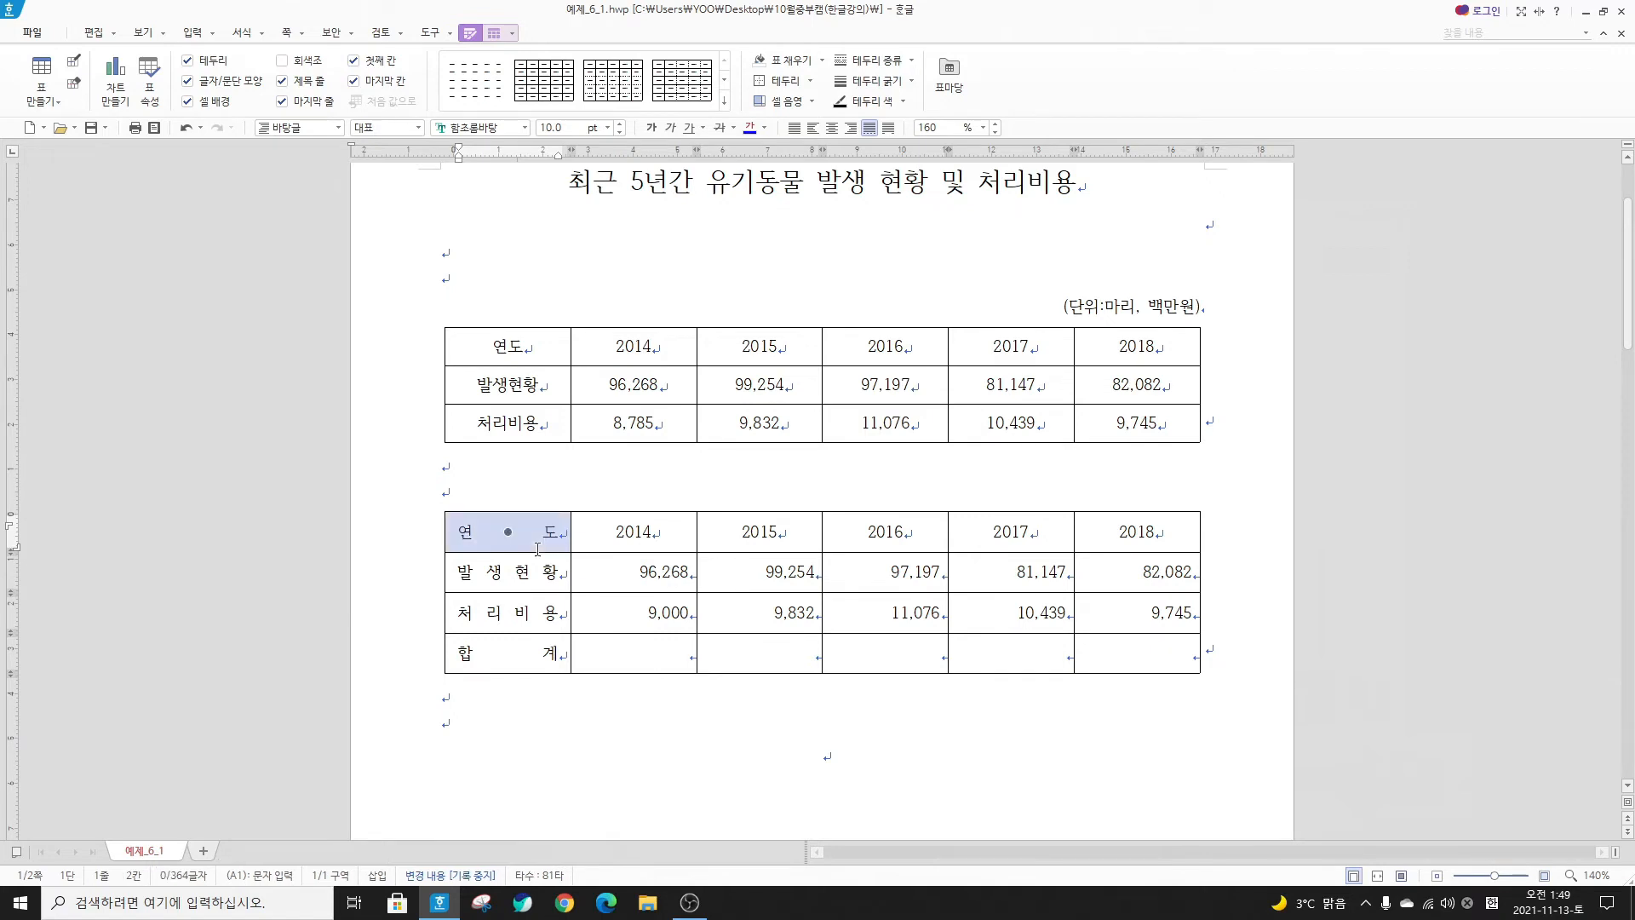
pyautogui.keyDown('ctrl'); pyautogui.click(506, 657); pyautogui.keyUp('ctrl')
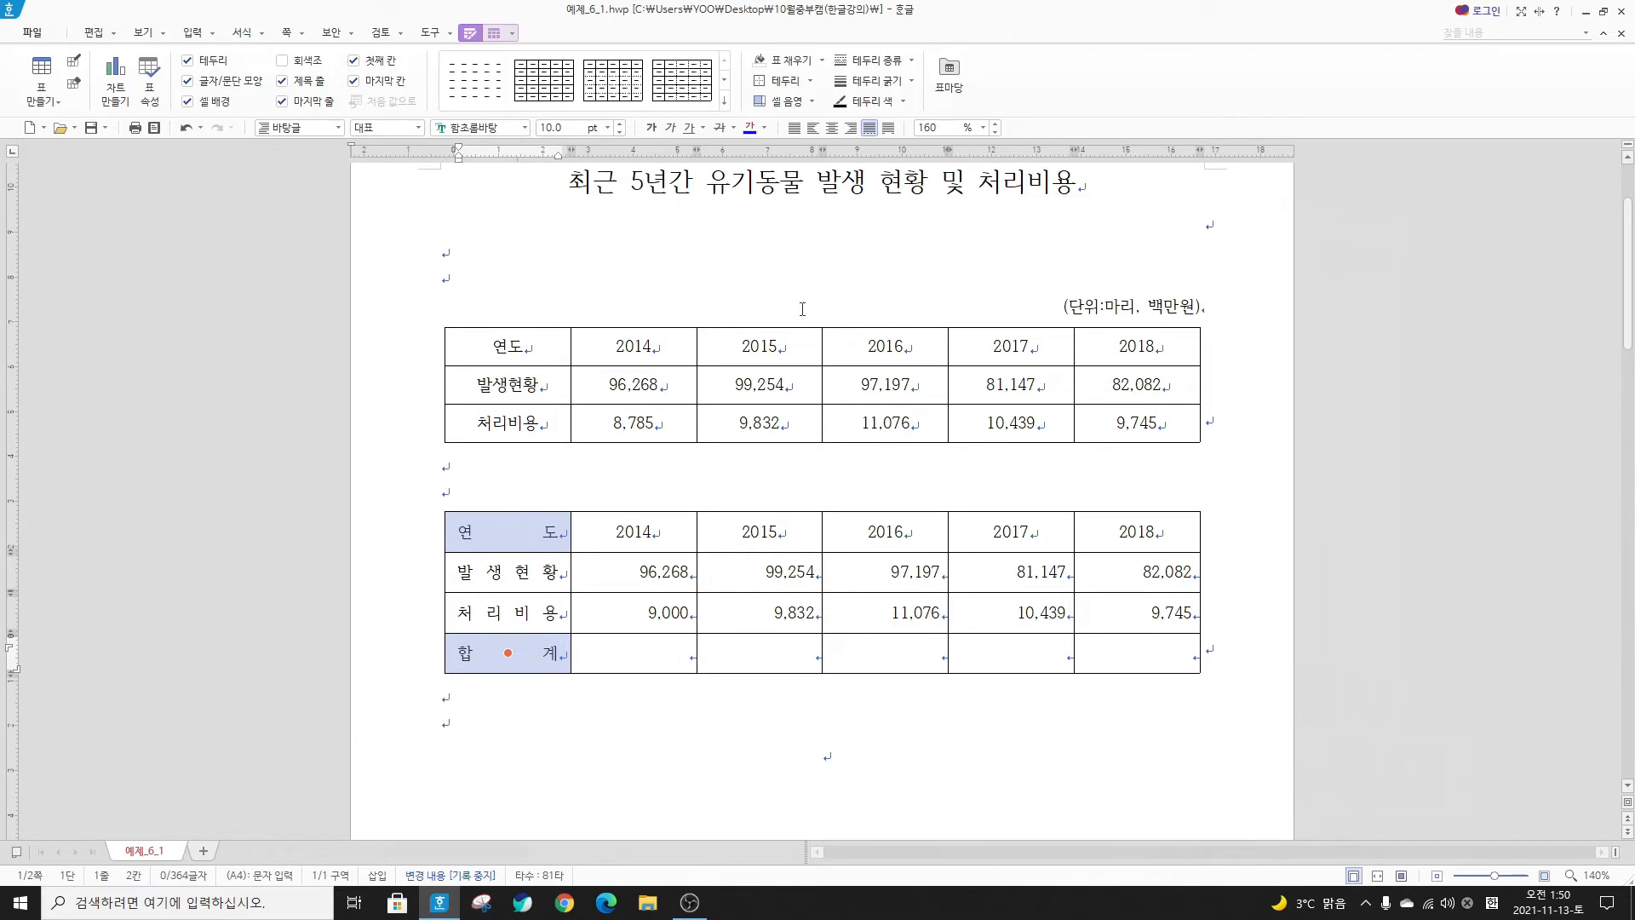
pyautogui.click(833, 135)
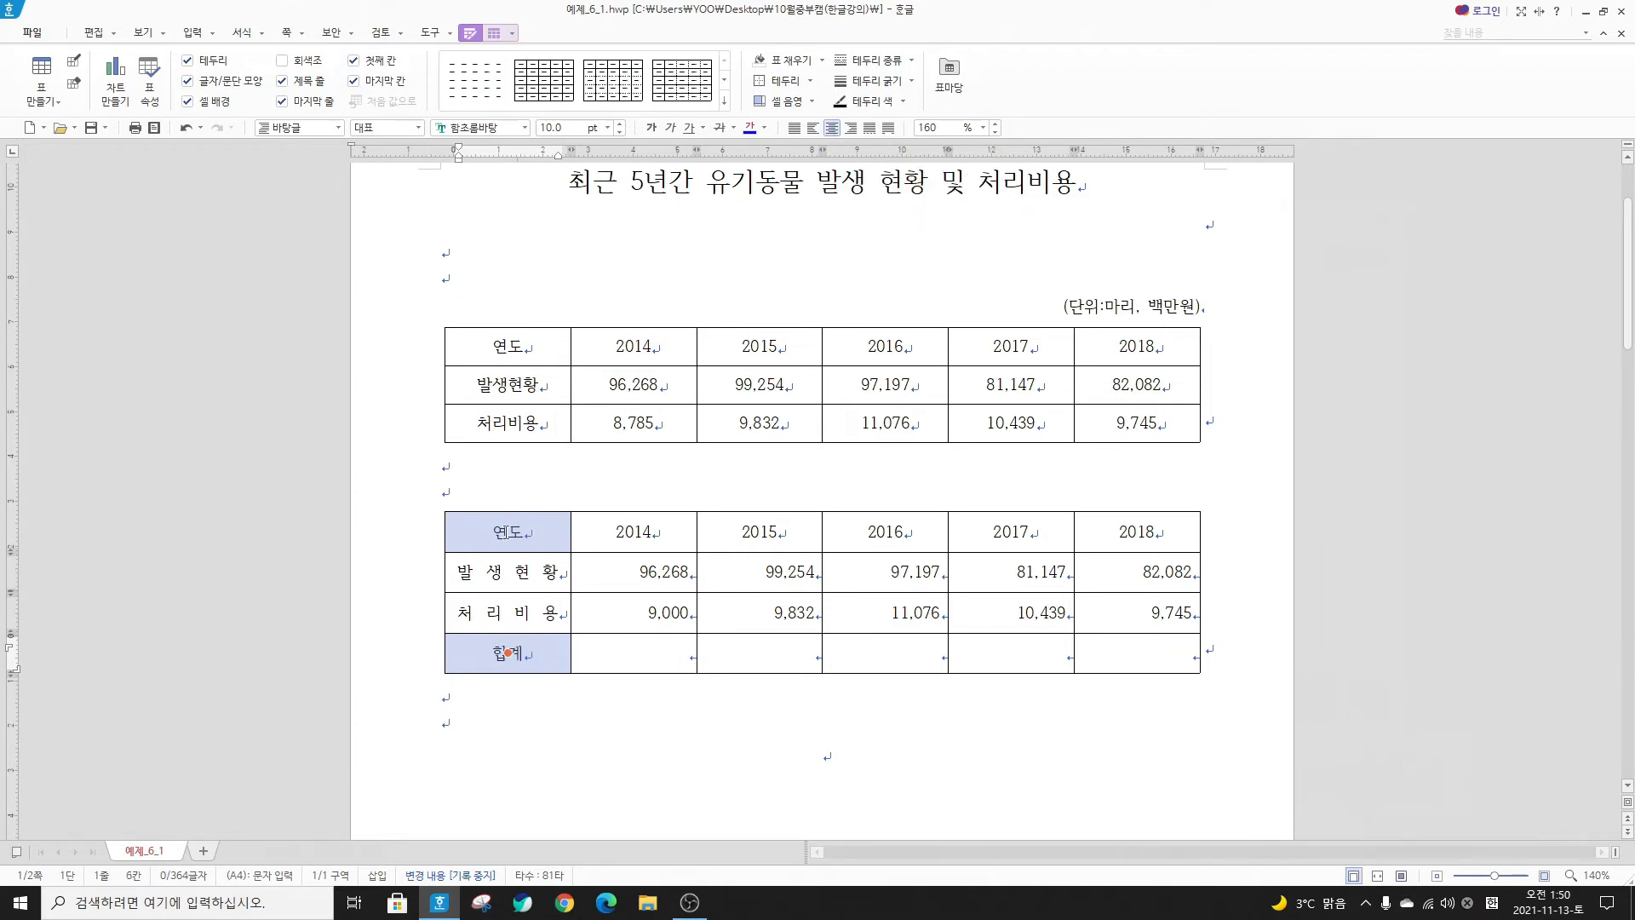
pyautogui.click(511, 534)
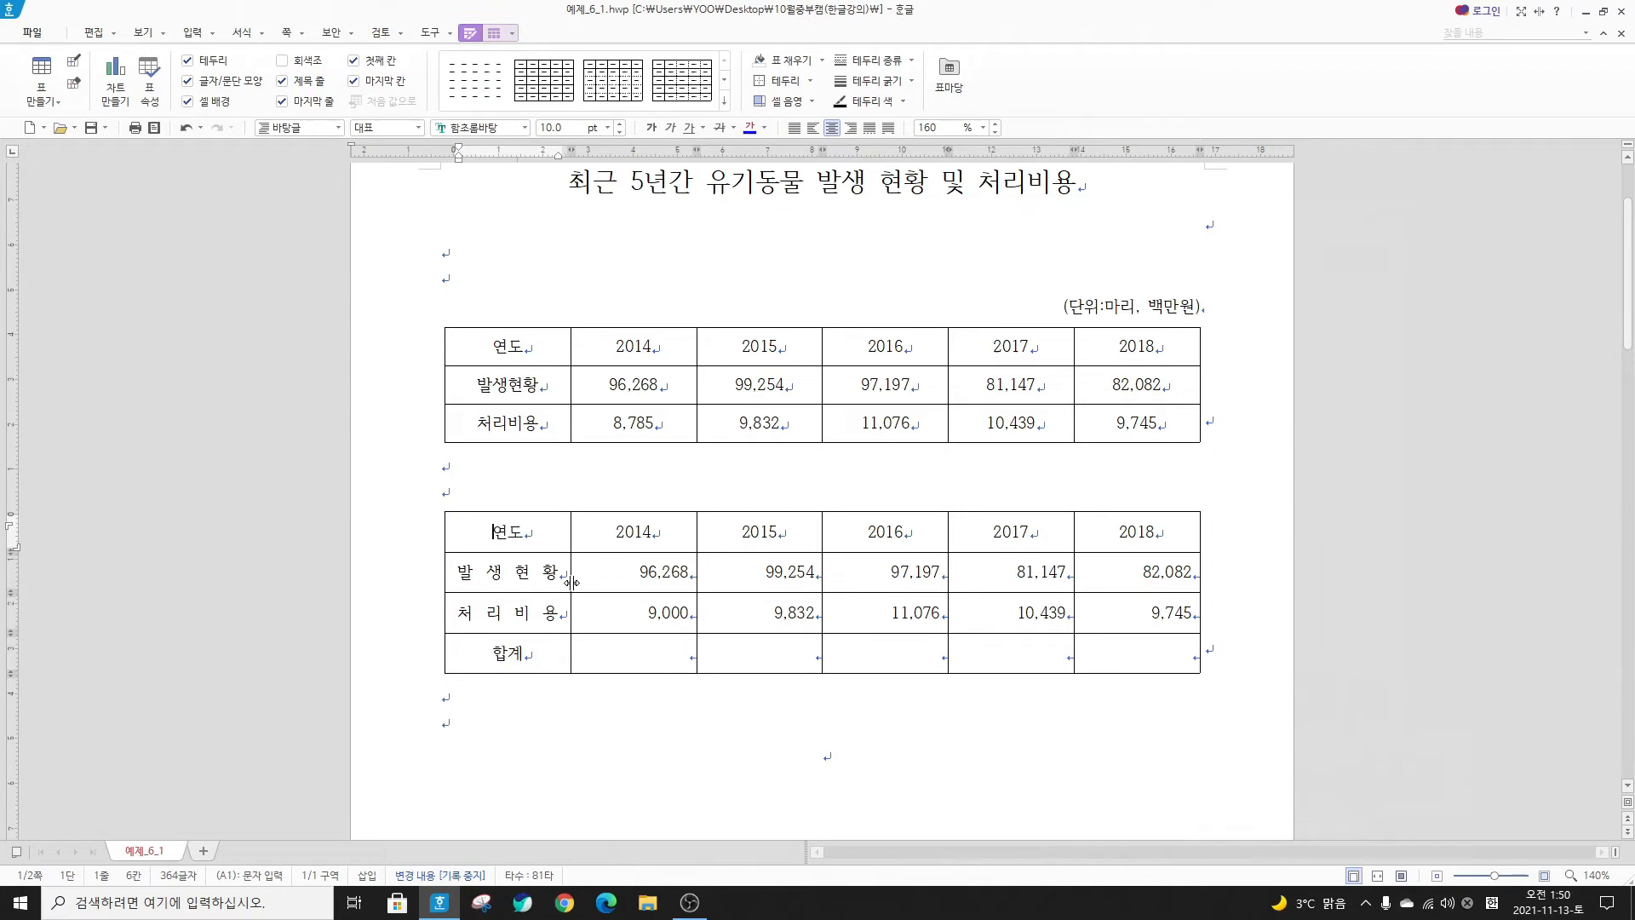
# Insert two spaces between the two characters of the 연도 label and of the 합계 label in the new table
pyautogui.click(512, 534)
pyautogui.doubleClick(504, 656)
pyautogui.hotkey('ctrl', 'F12')
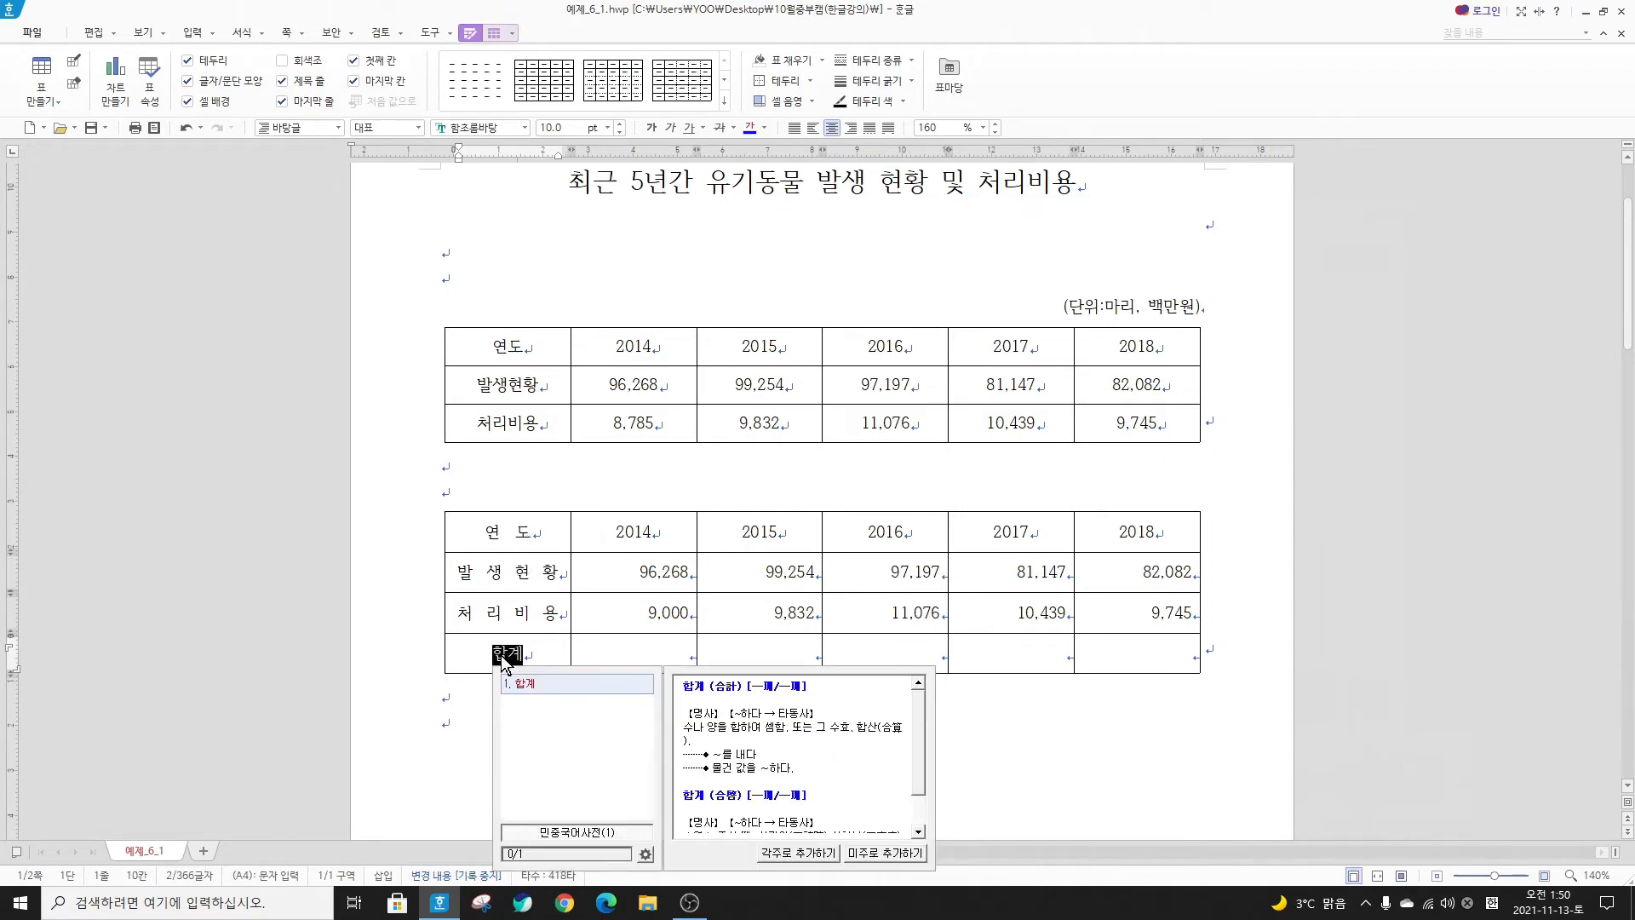
pyautogui.click(506, 657)
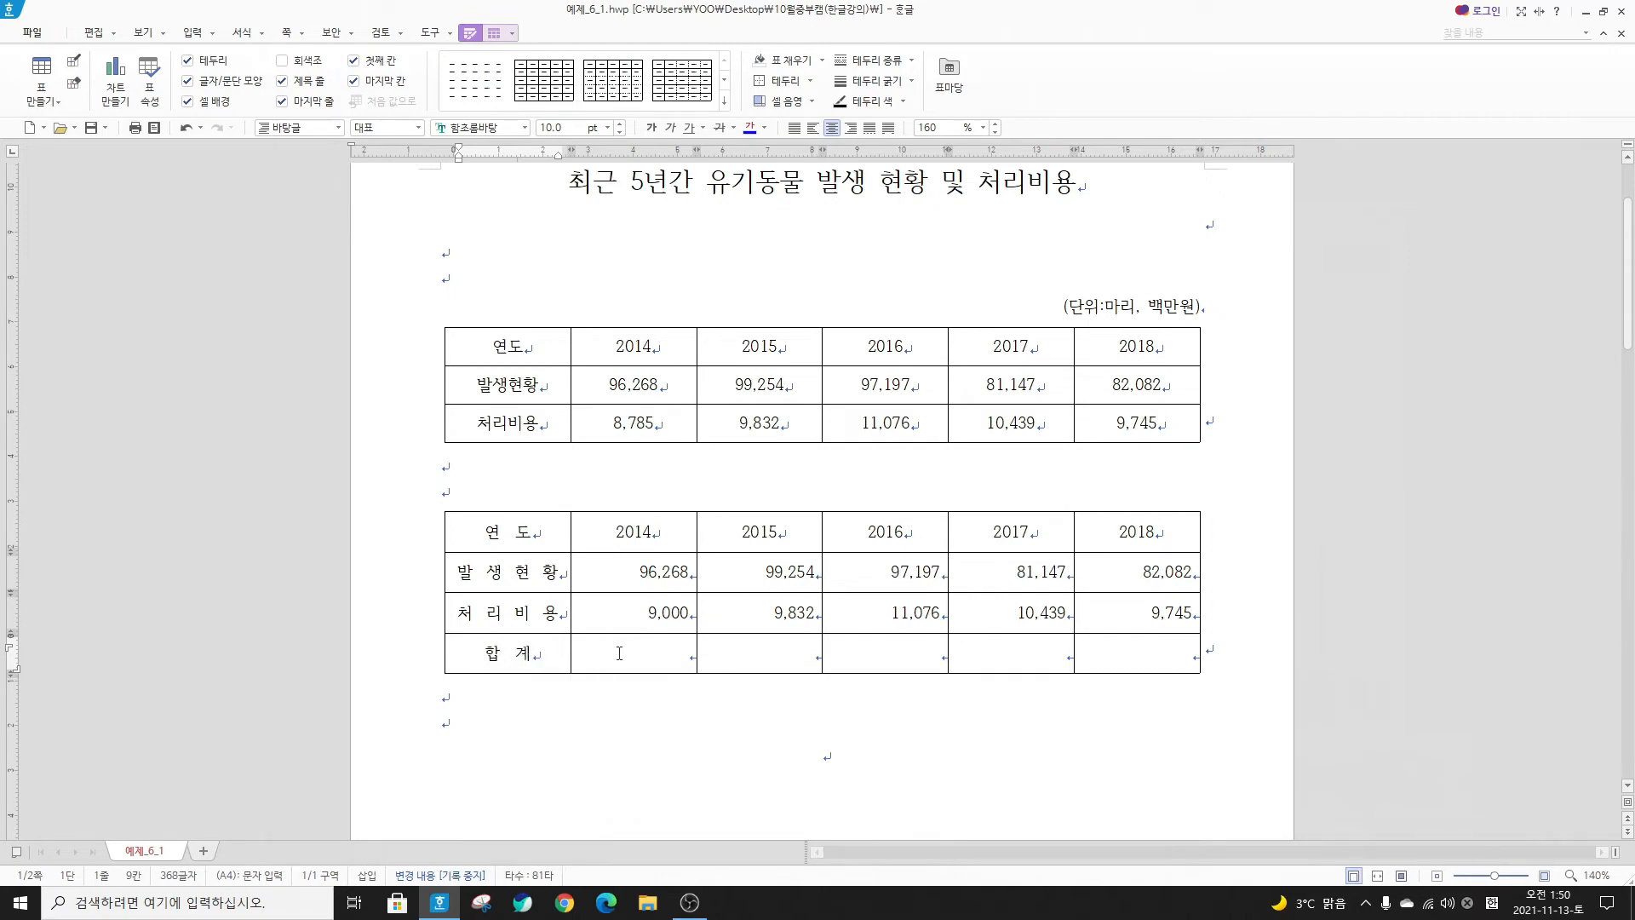
# Fill the 합계 row with a block sum (블록 합계) of the 발생현황 and 처리비용 values for 2014–2018, and deselect the cells
pyautogui.click(654, 654)
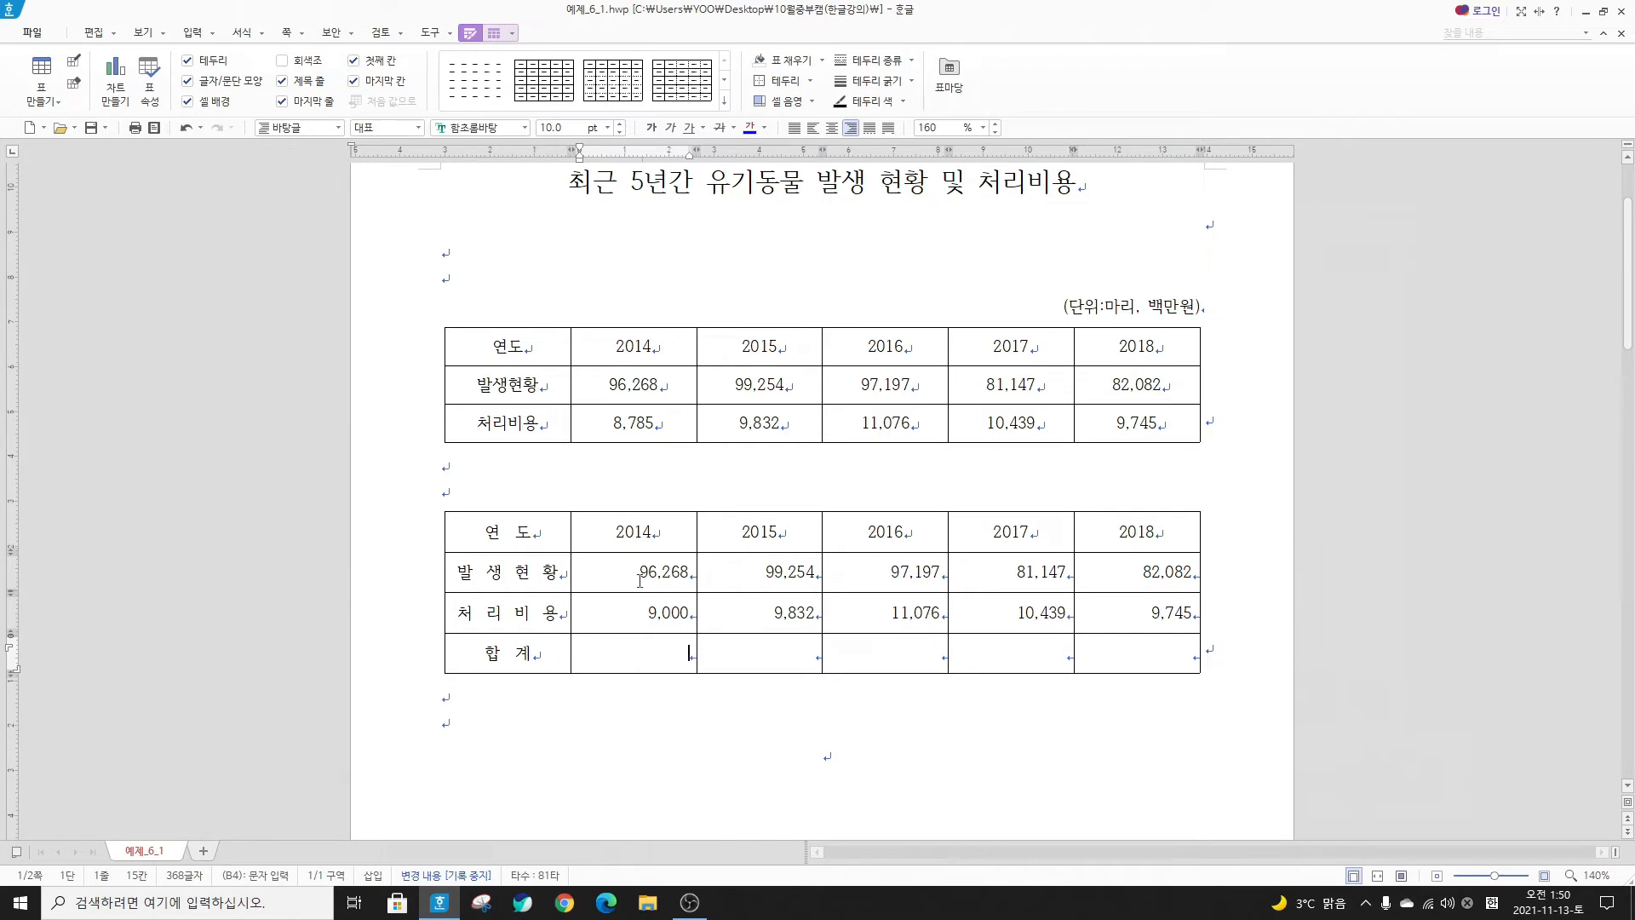
pyautogui.press('Hangul')
pyautogui.click(630, 577)
pyautogui.moveTo(652, 581); pyautogui.dragTo(1158, 657)
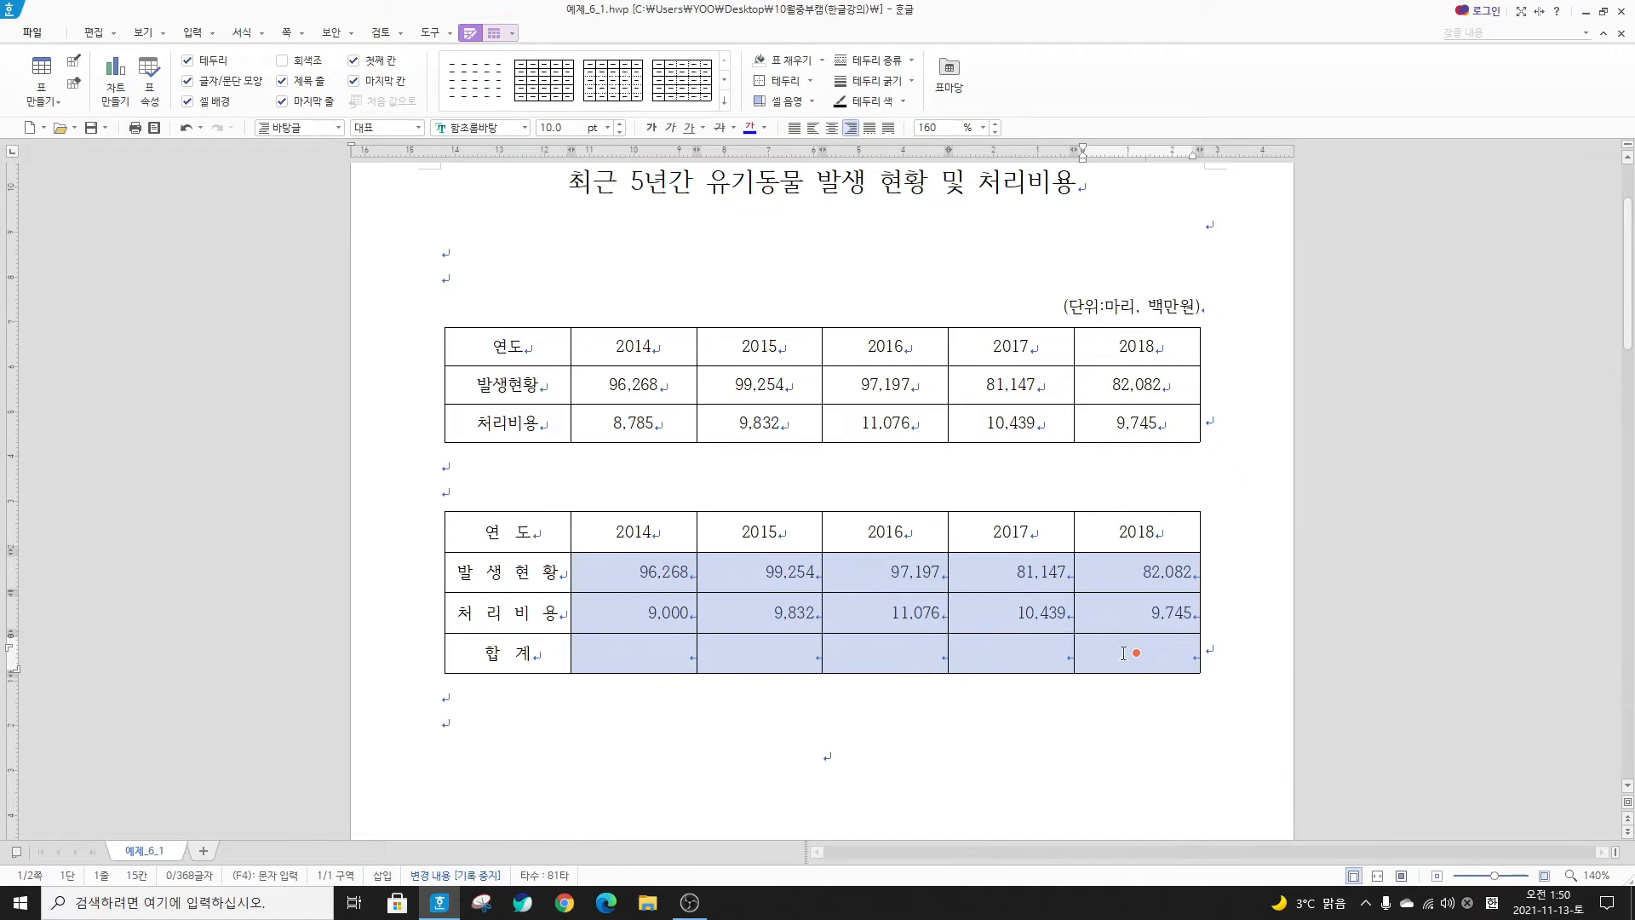
pyautogui.rightClick(1117, 652)
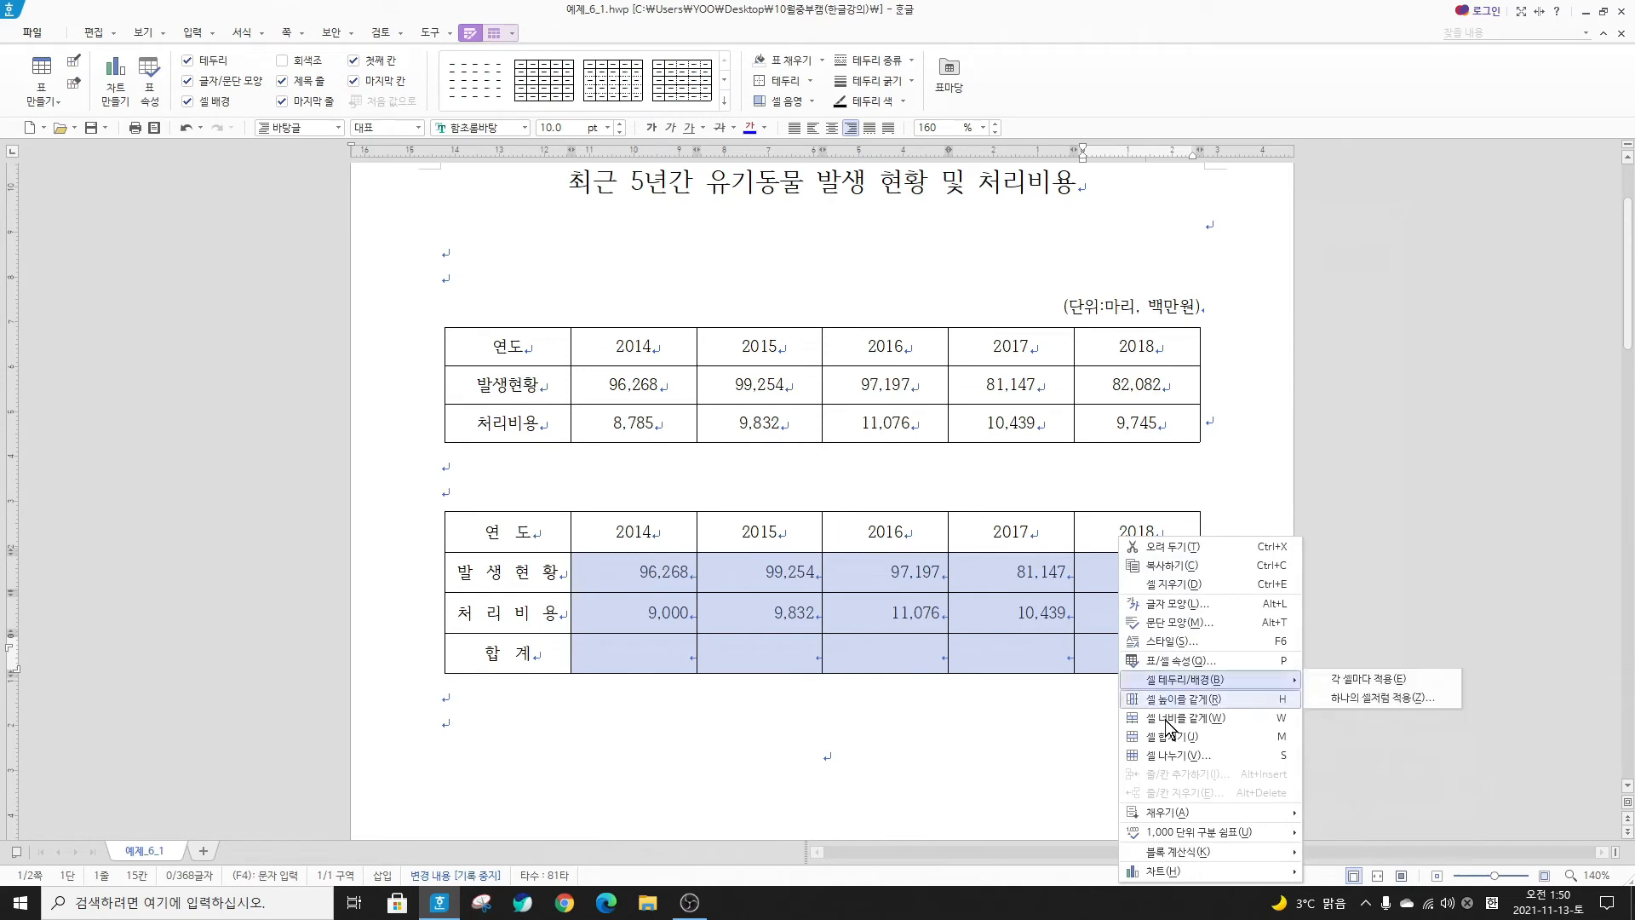
pyautogui.moveTo(1202, 846)
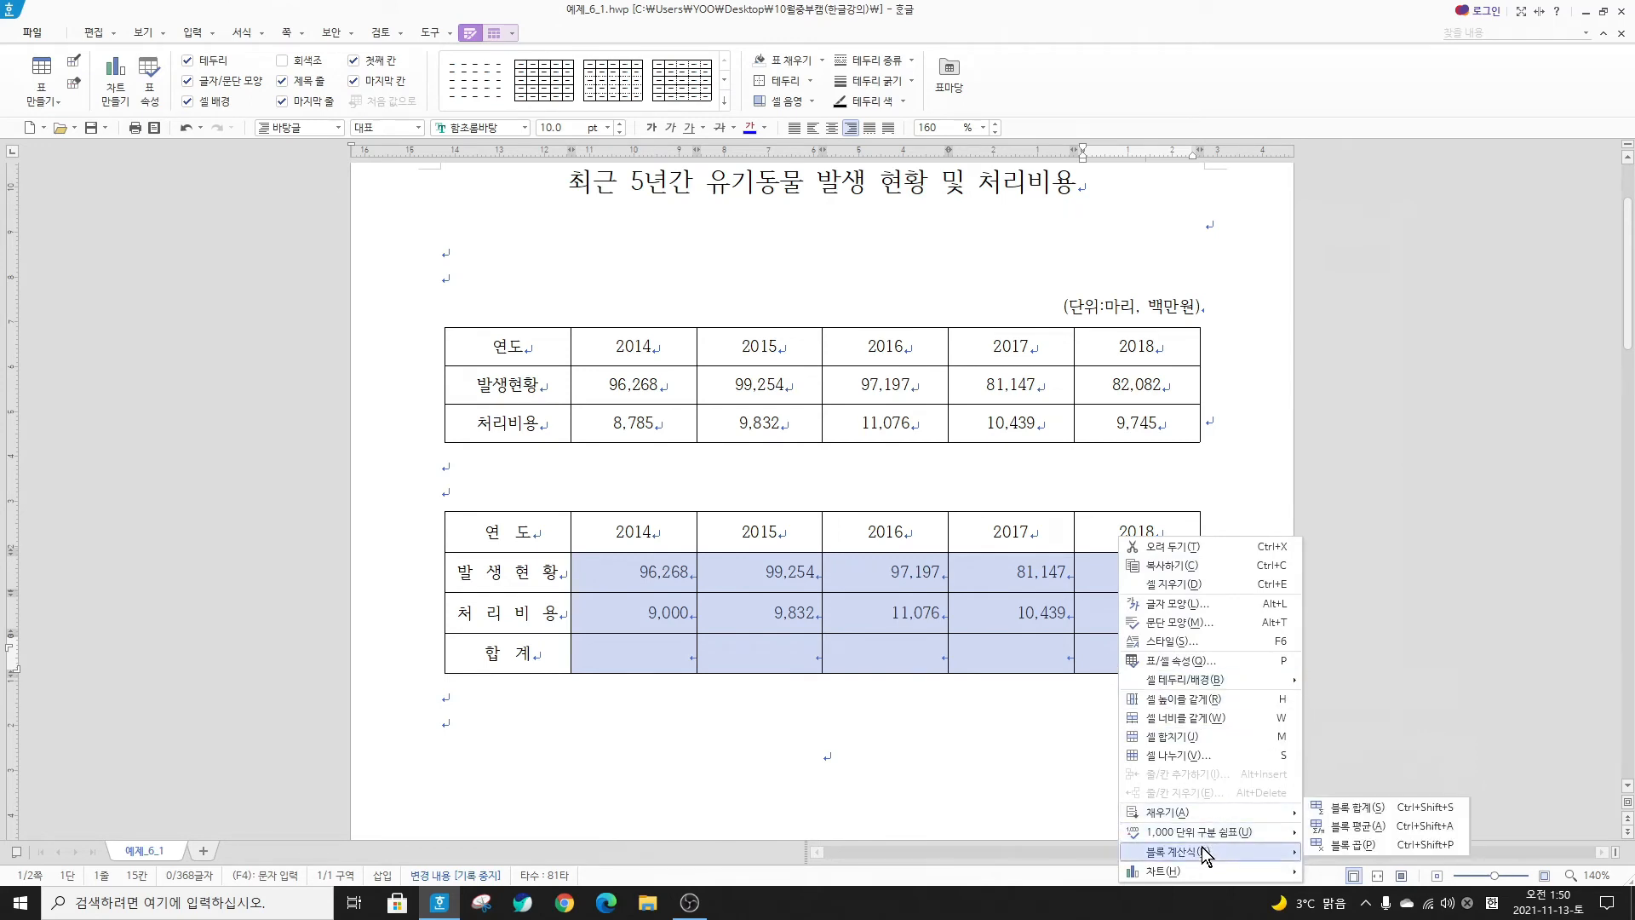
pyautogui.click(1348, 809)
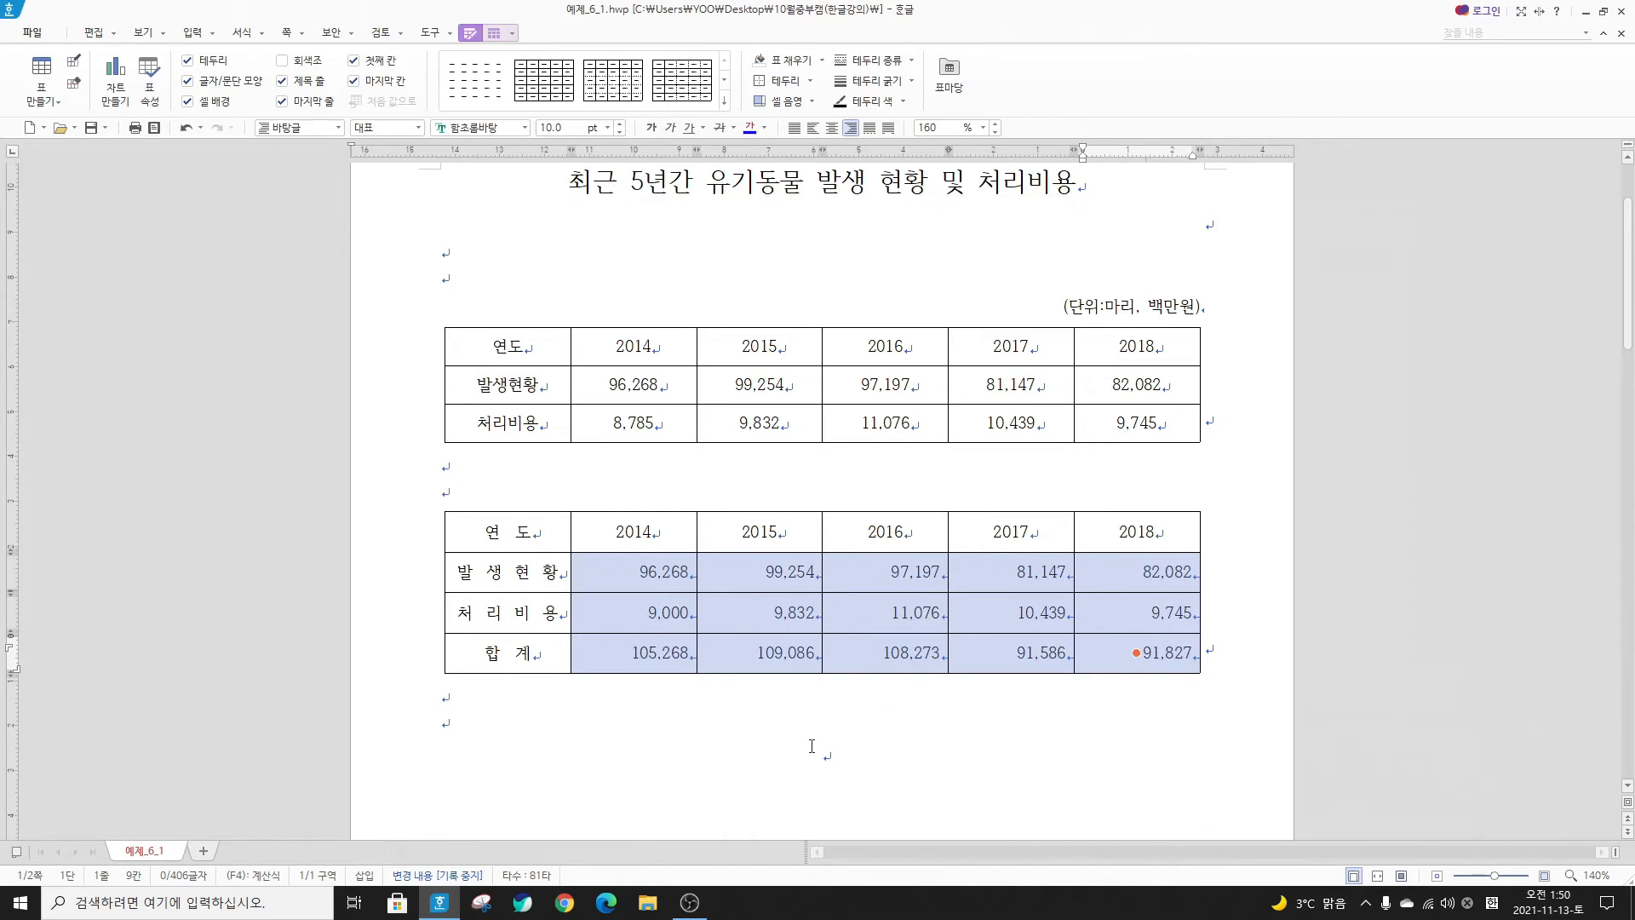
pyautogui.click(811, 745)
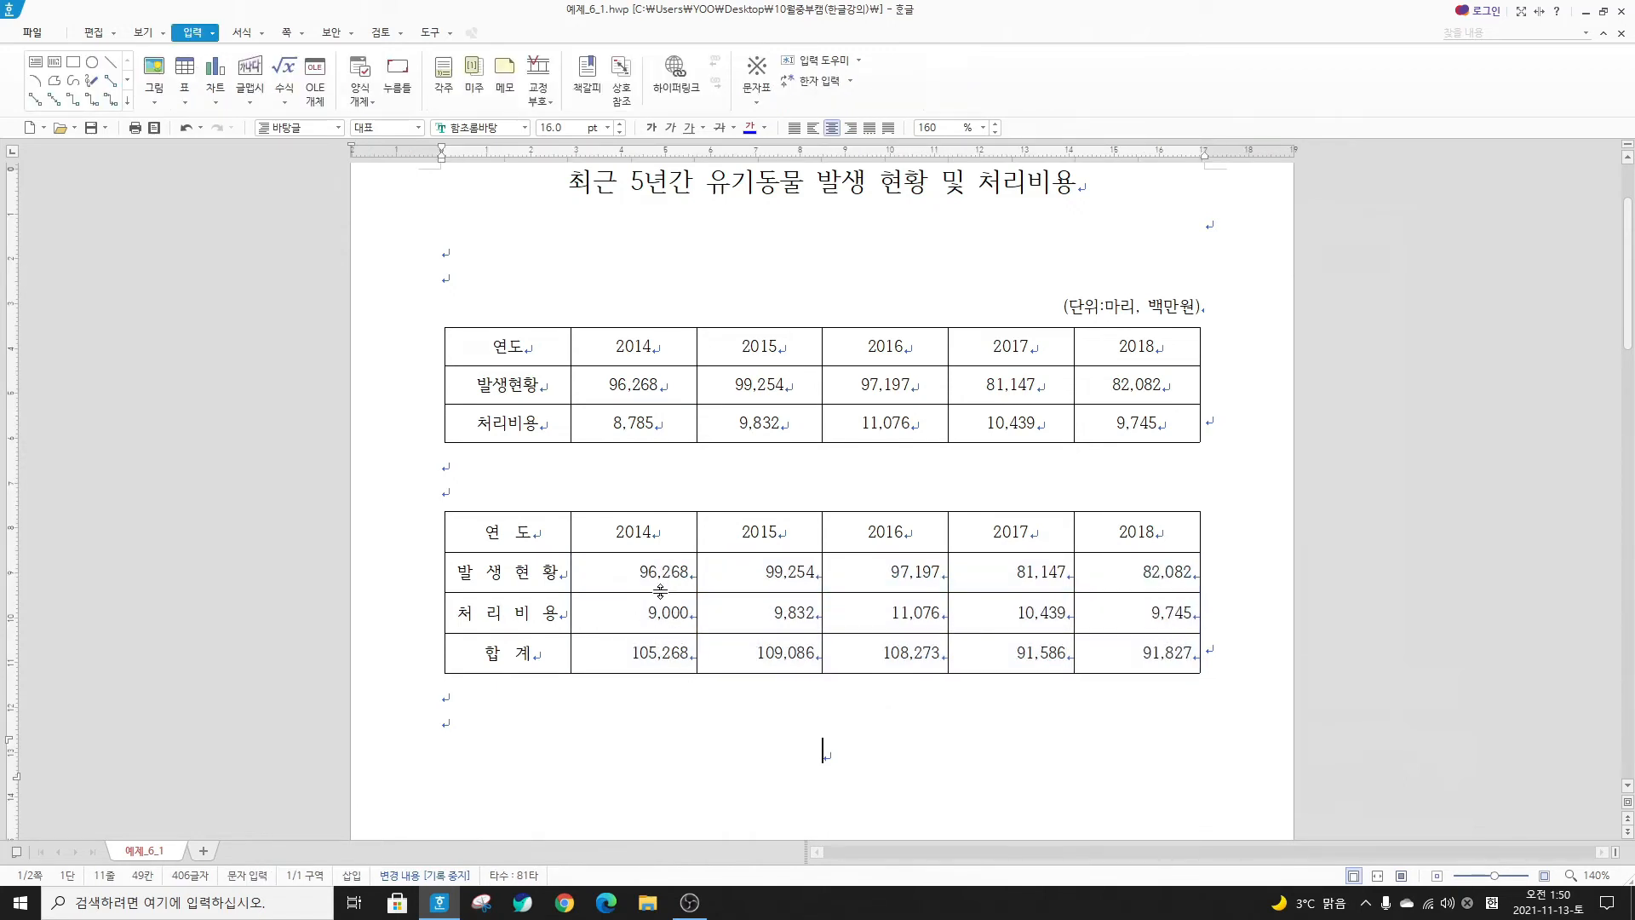
# Make the text of the new table's whole 연도 header row and whole 합계 row bold
pyautogui.press('Hangul')
pyautogui.moveTo(475, 532); pyautogui.dragTo(1136, 531)
pyautogui.moveTo(464, 654); pyautogui.dragTo(1136, 654)
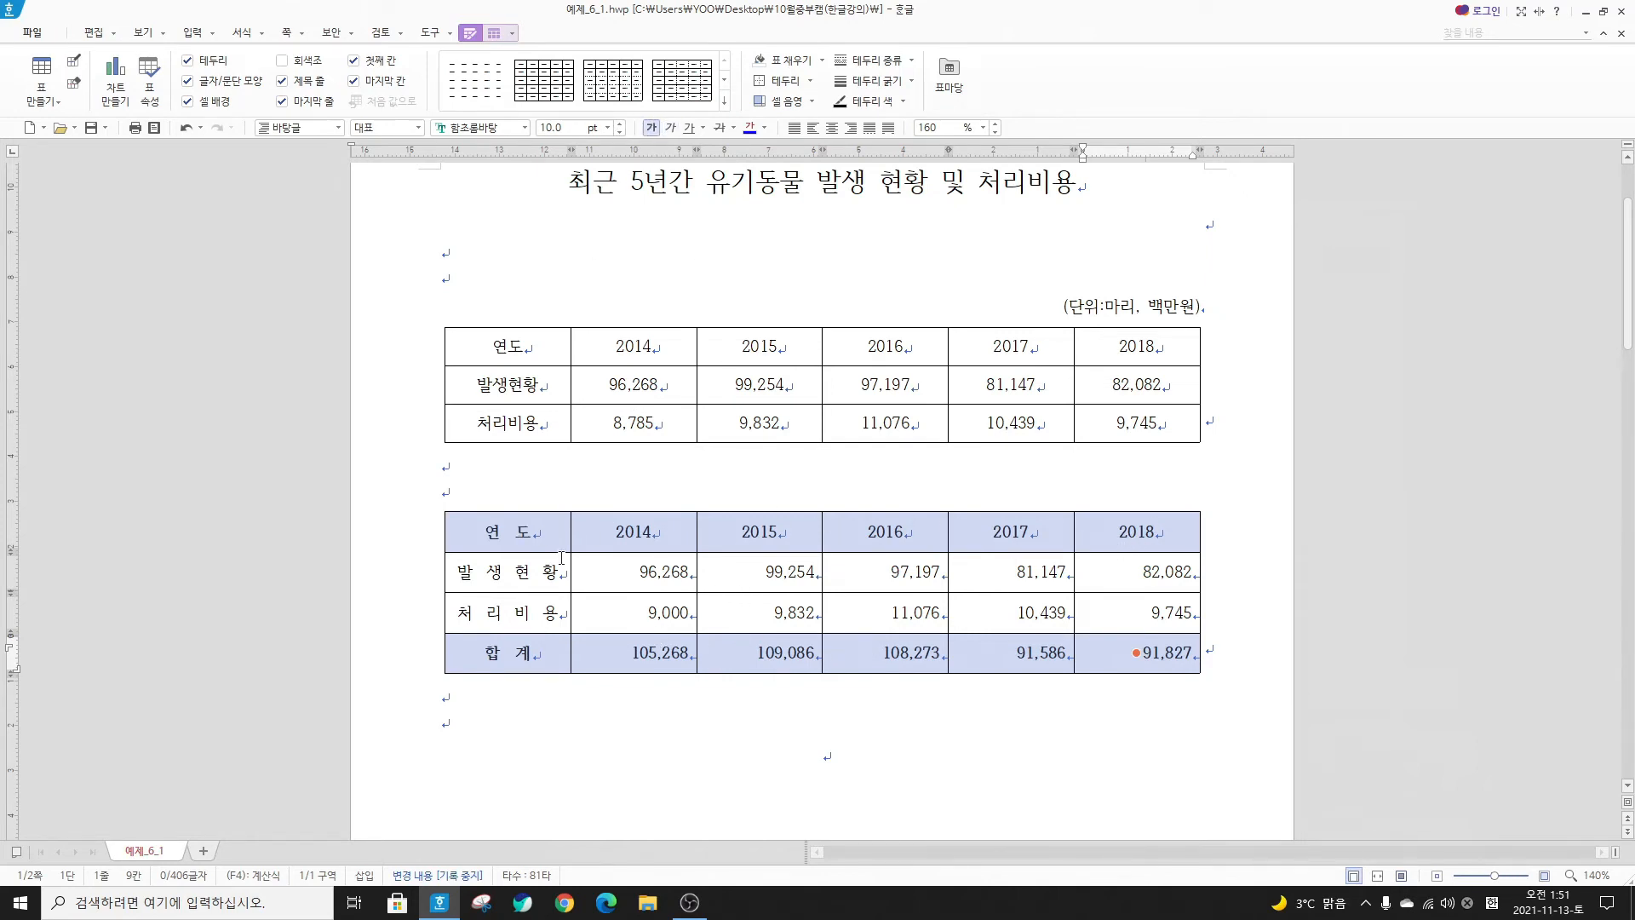
# Fill the 연도 and 합계 rows of the new table with a gray background color applied to each cell, and deselect them
pyautogui.rightClick(792, 523)
pyautogui.moveTo(860, 666)
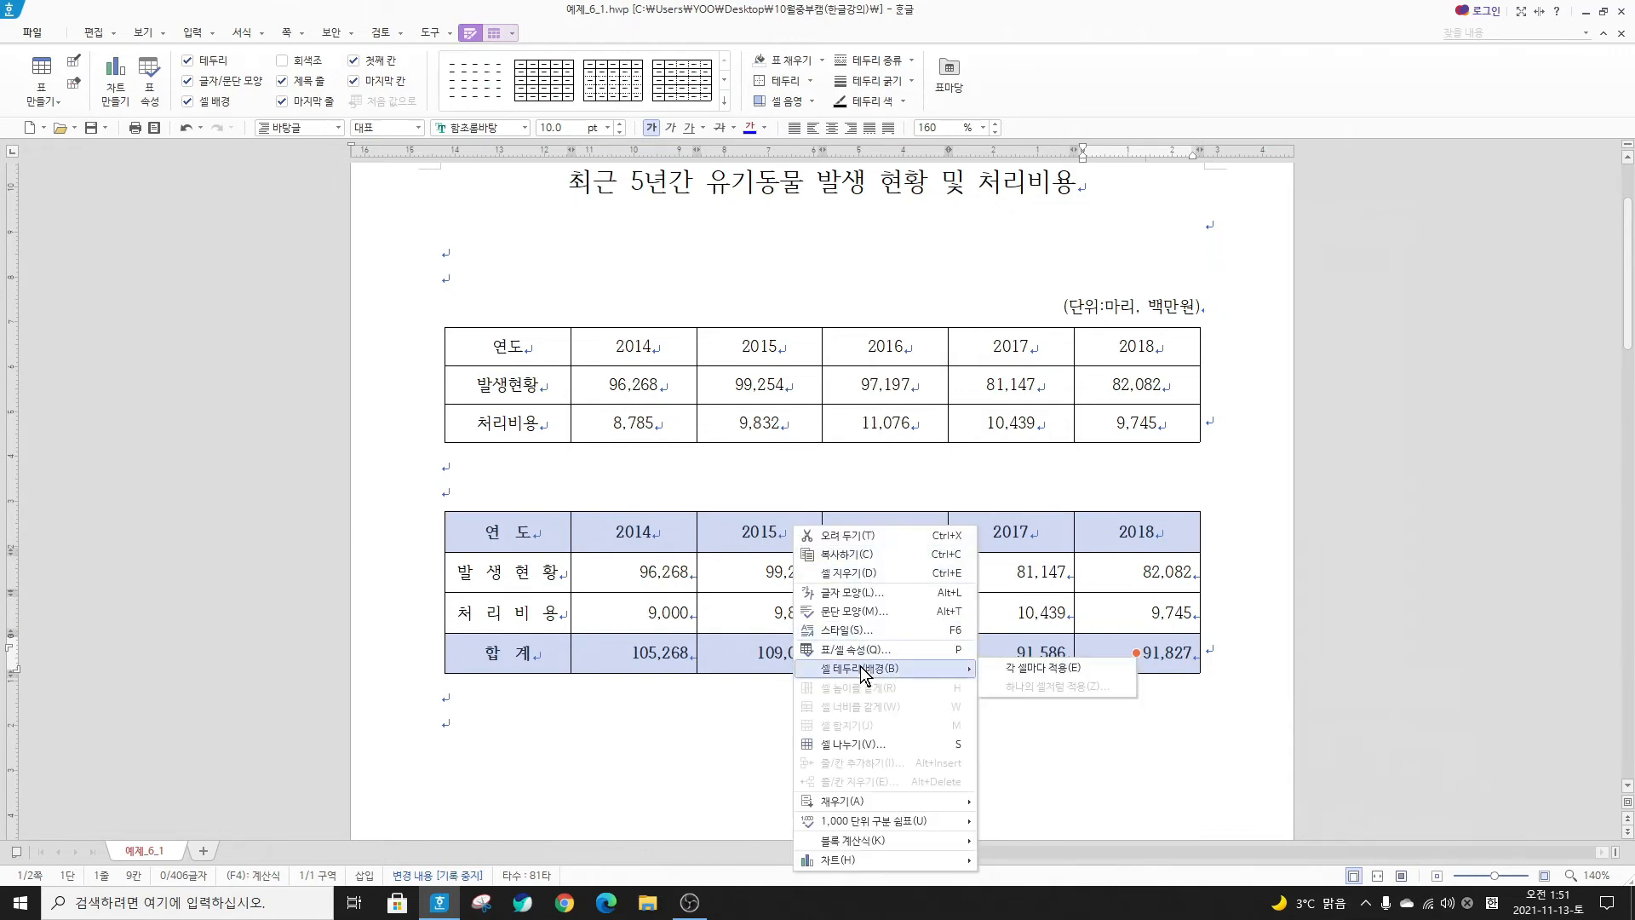
pyautogui.click(1024, 668)
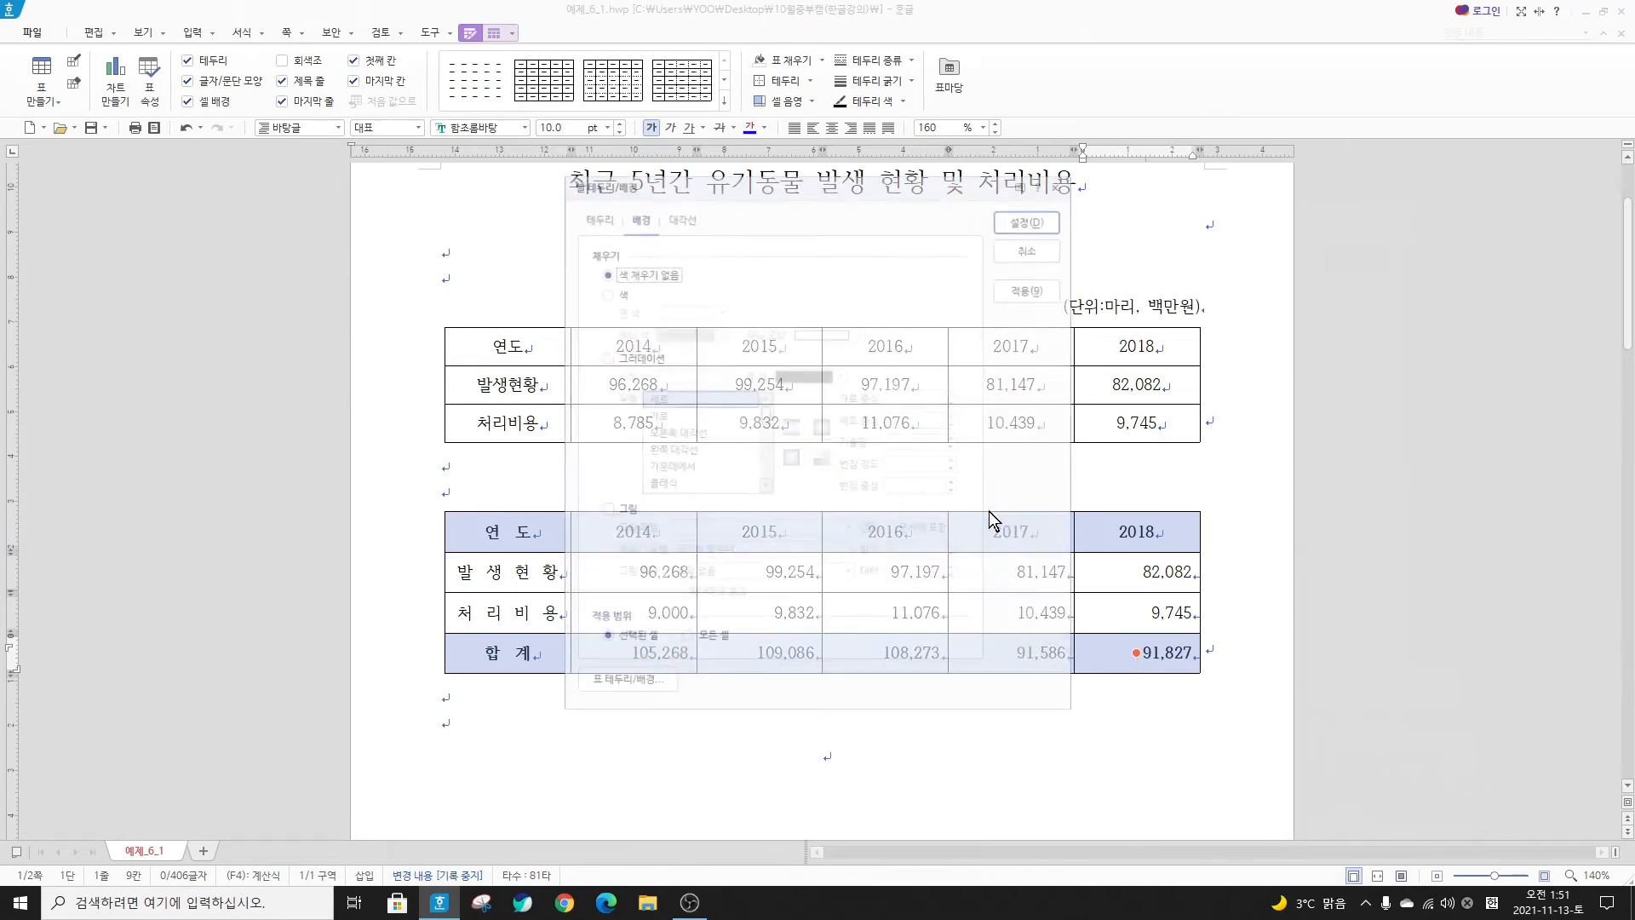
pyautogui.moveTo(860, 185); pyautogui.dragTo(1136, 174)
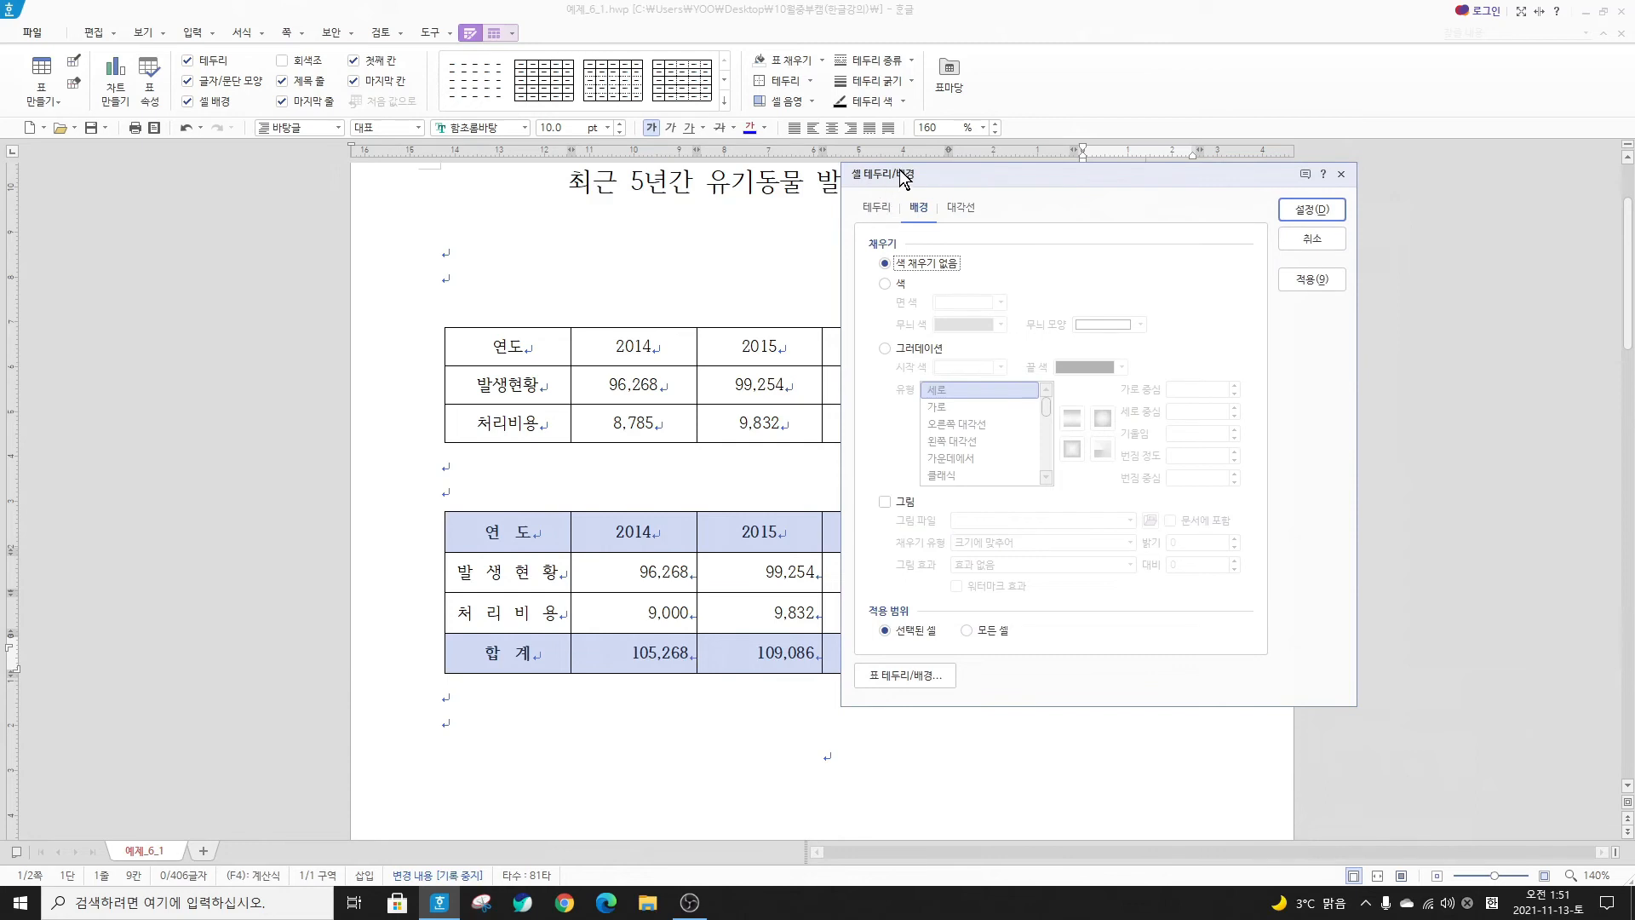
pyautogui.click(883, 208)
pyautogui.click(919, 210)
pyautogui.click(886, 283)
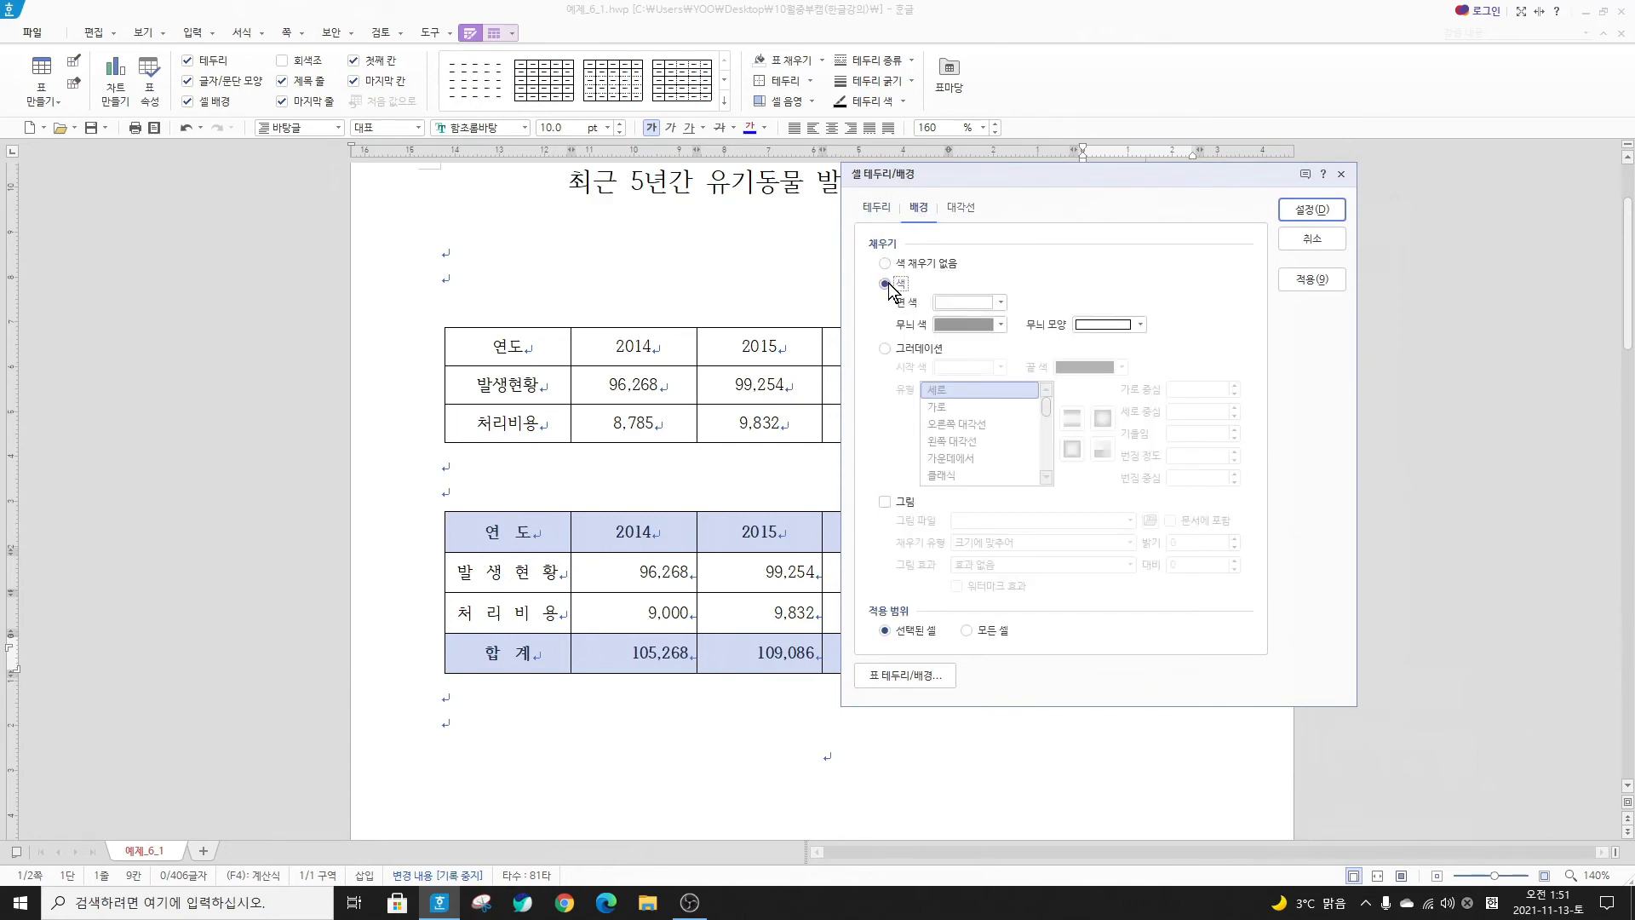
pyautogui.click(1002, 303)
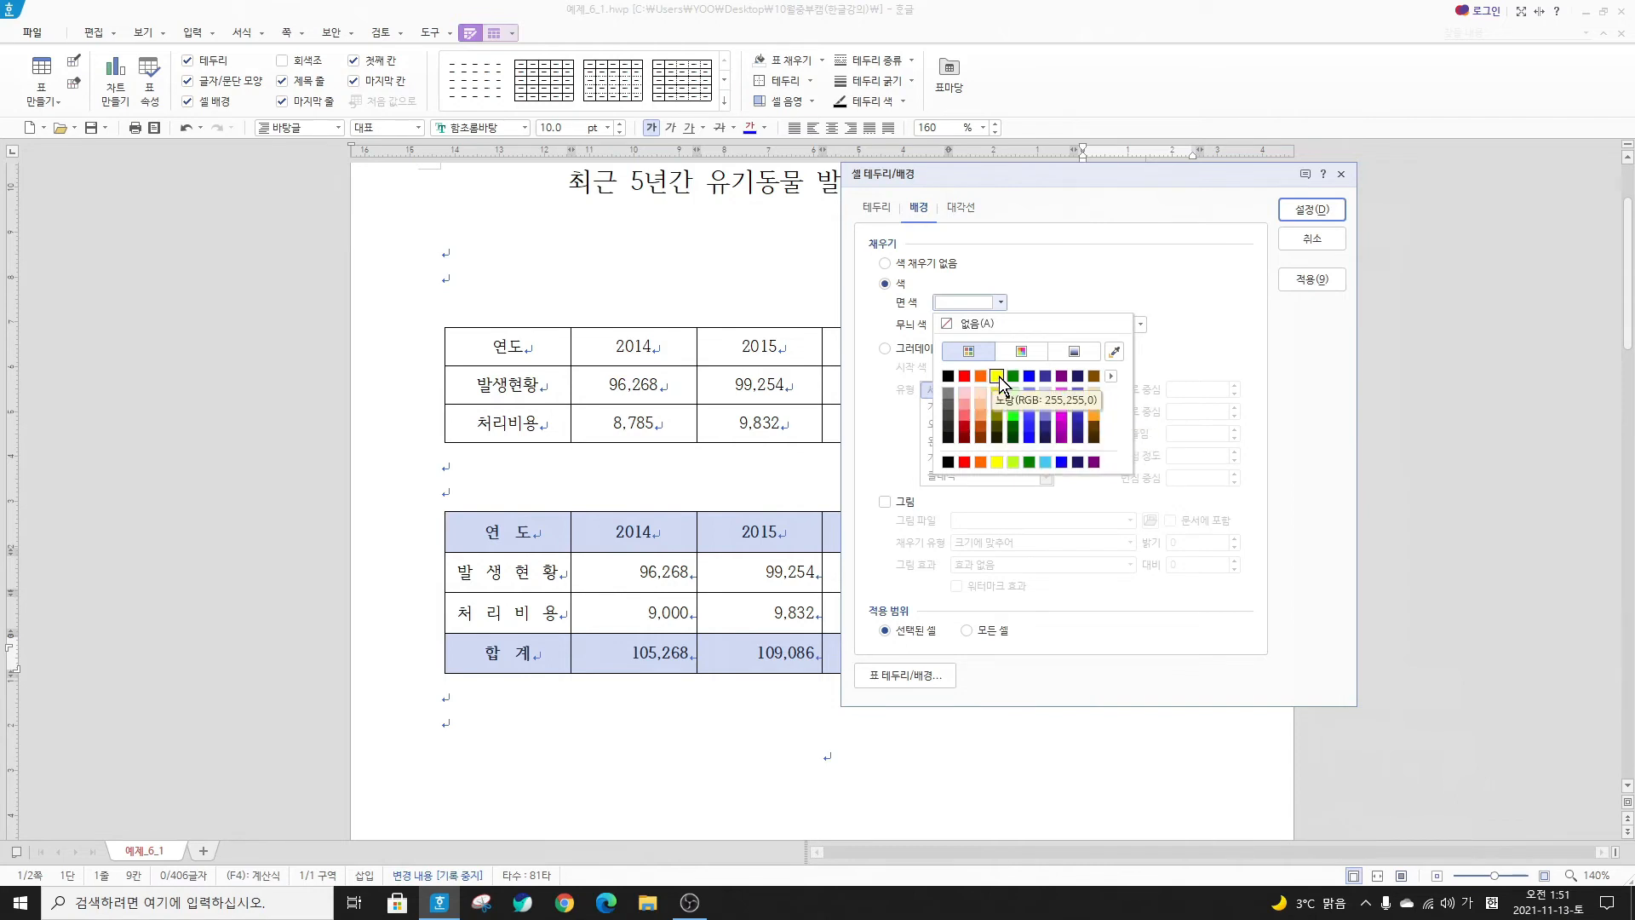
pyautogui.click(952, 391)
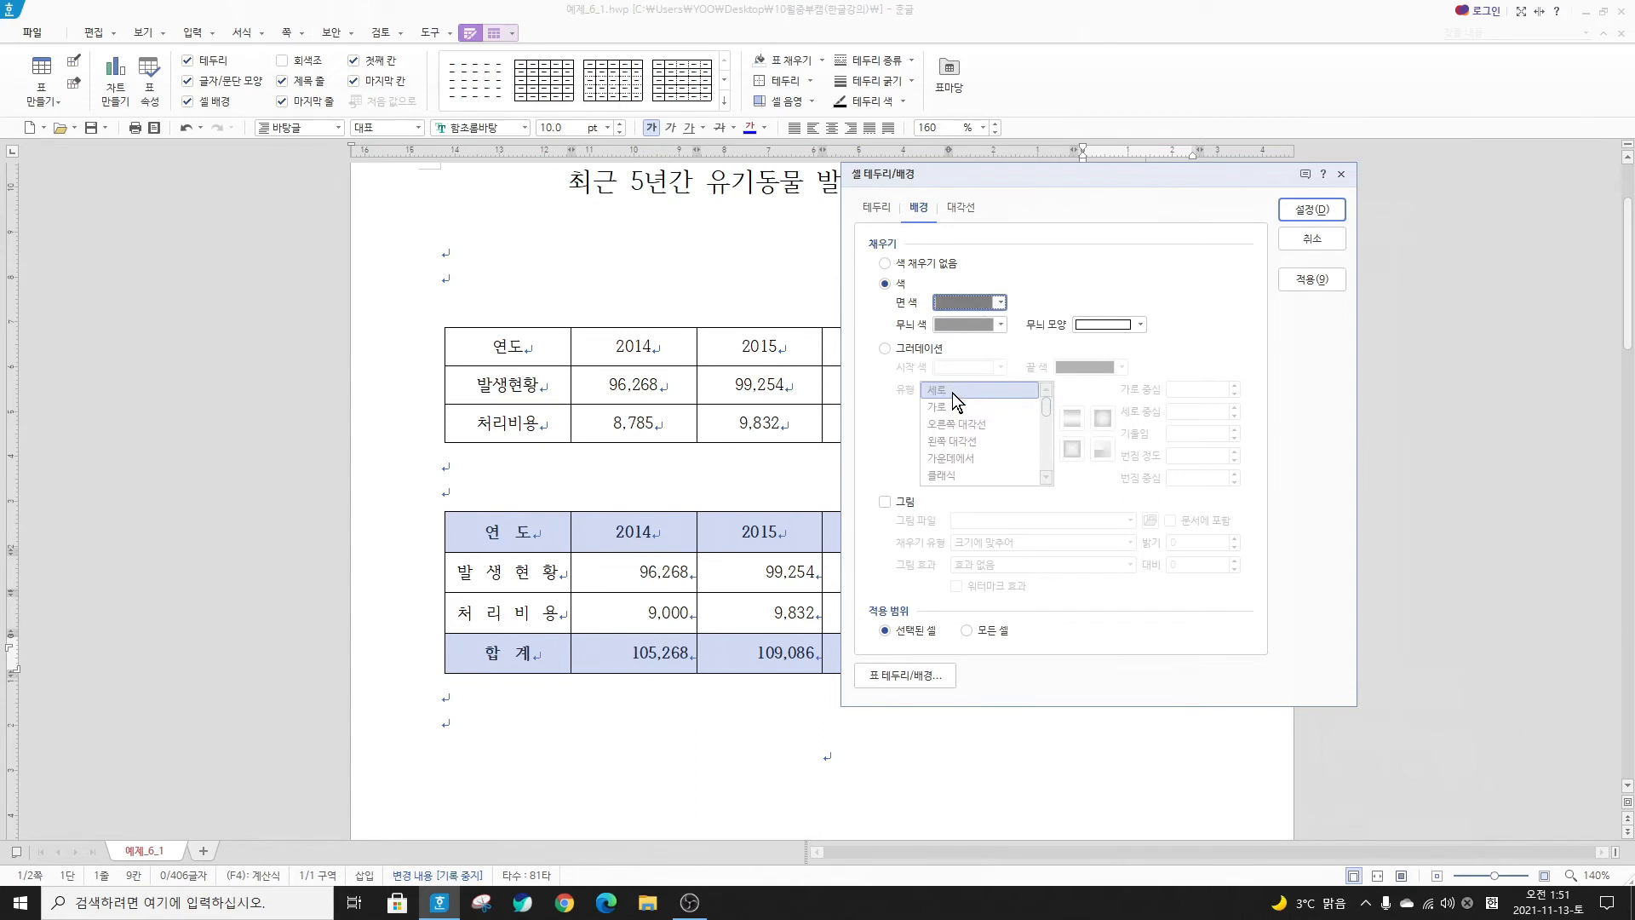
pyautogui.click(1312, 208)
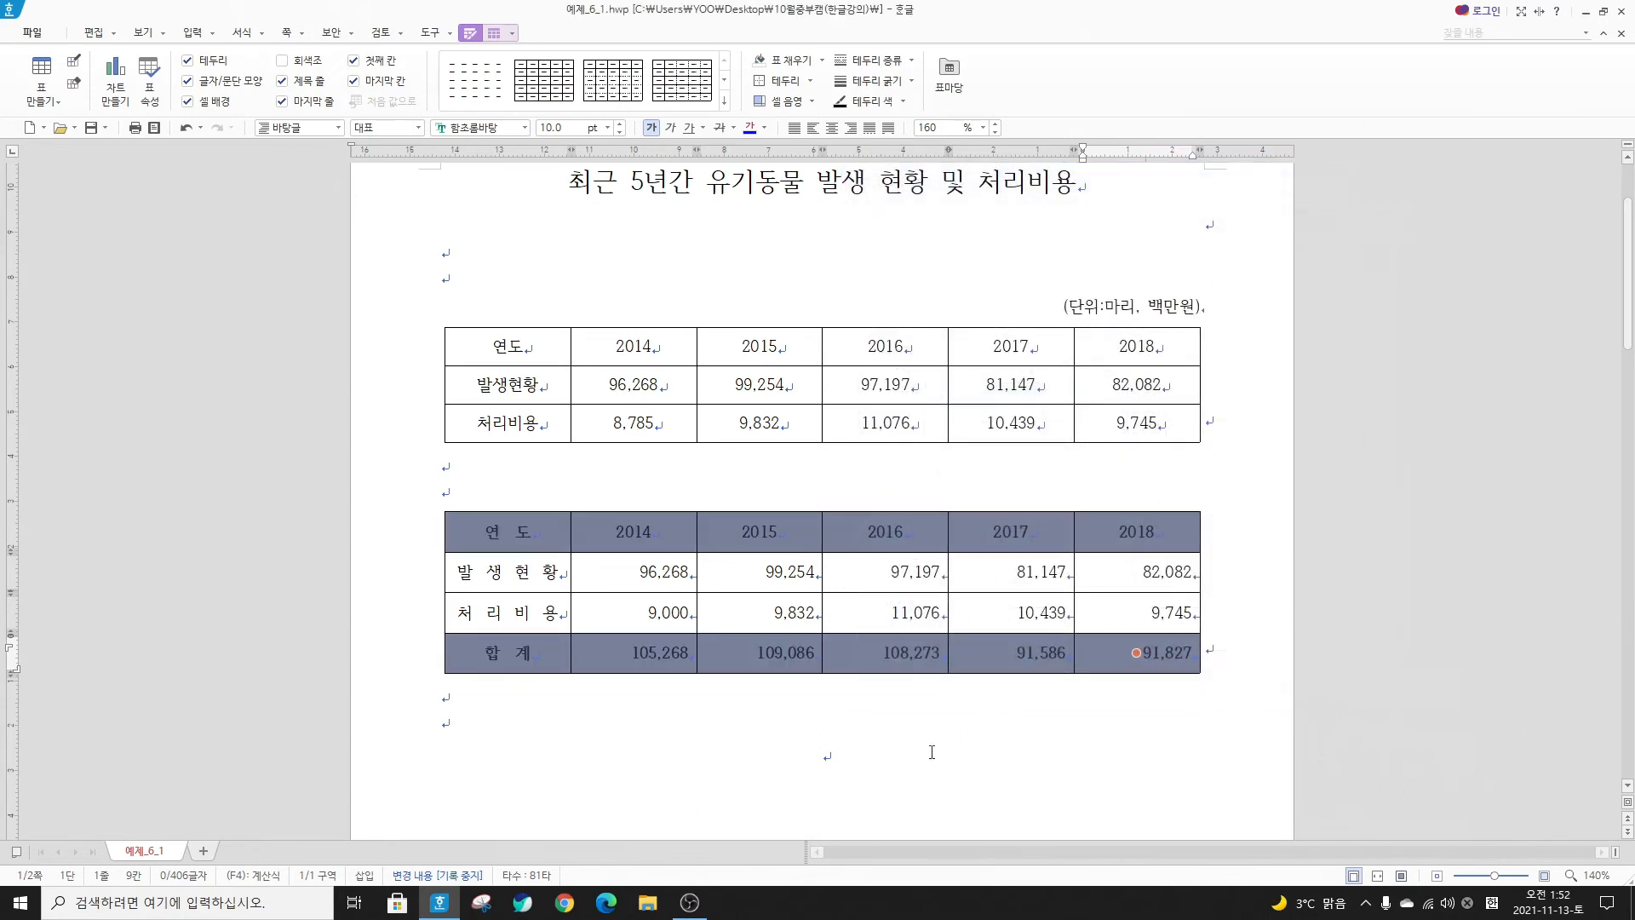
pyautogui.press('Escape')
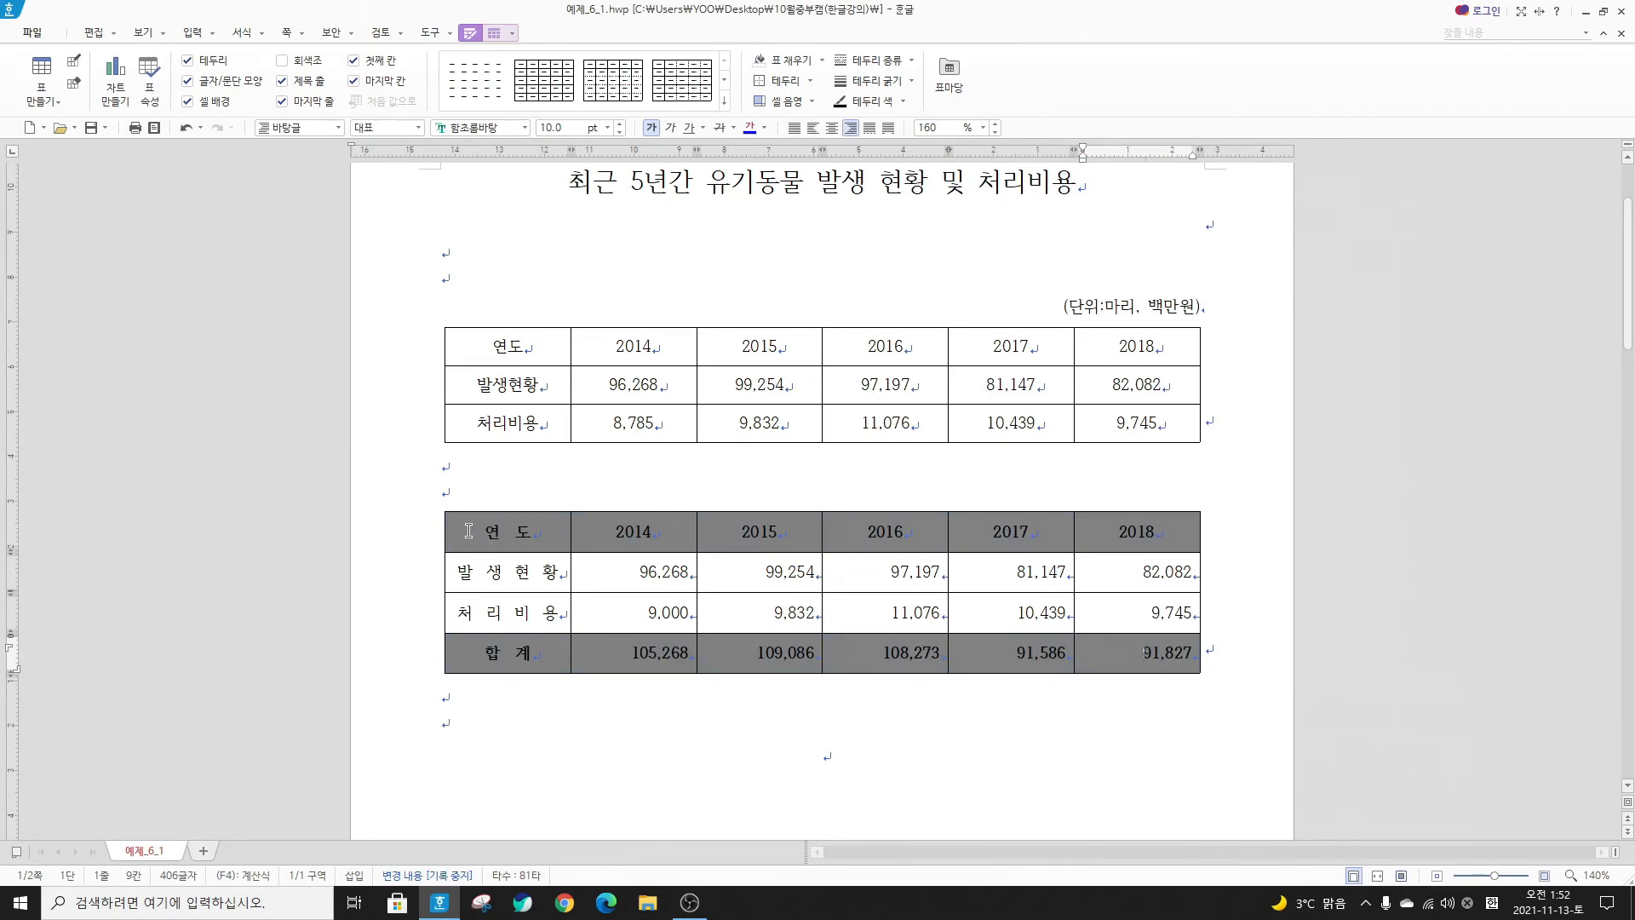
# Open the per-cell background settings for the new table's 연도 and 합계 rows and switch the face-color palette to the 기본 theme
pyautogui.moveTo(468, 530); pyautogui.dragTo(1141, 530)
pyautogui.keyDown('ctrl'); pyautogui.click(507, 653); pyautogui.keyUp('ctrl')
pyautogui.moveTo(694, 662); pyautogui.dragTo(1136, 652)
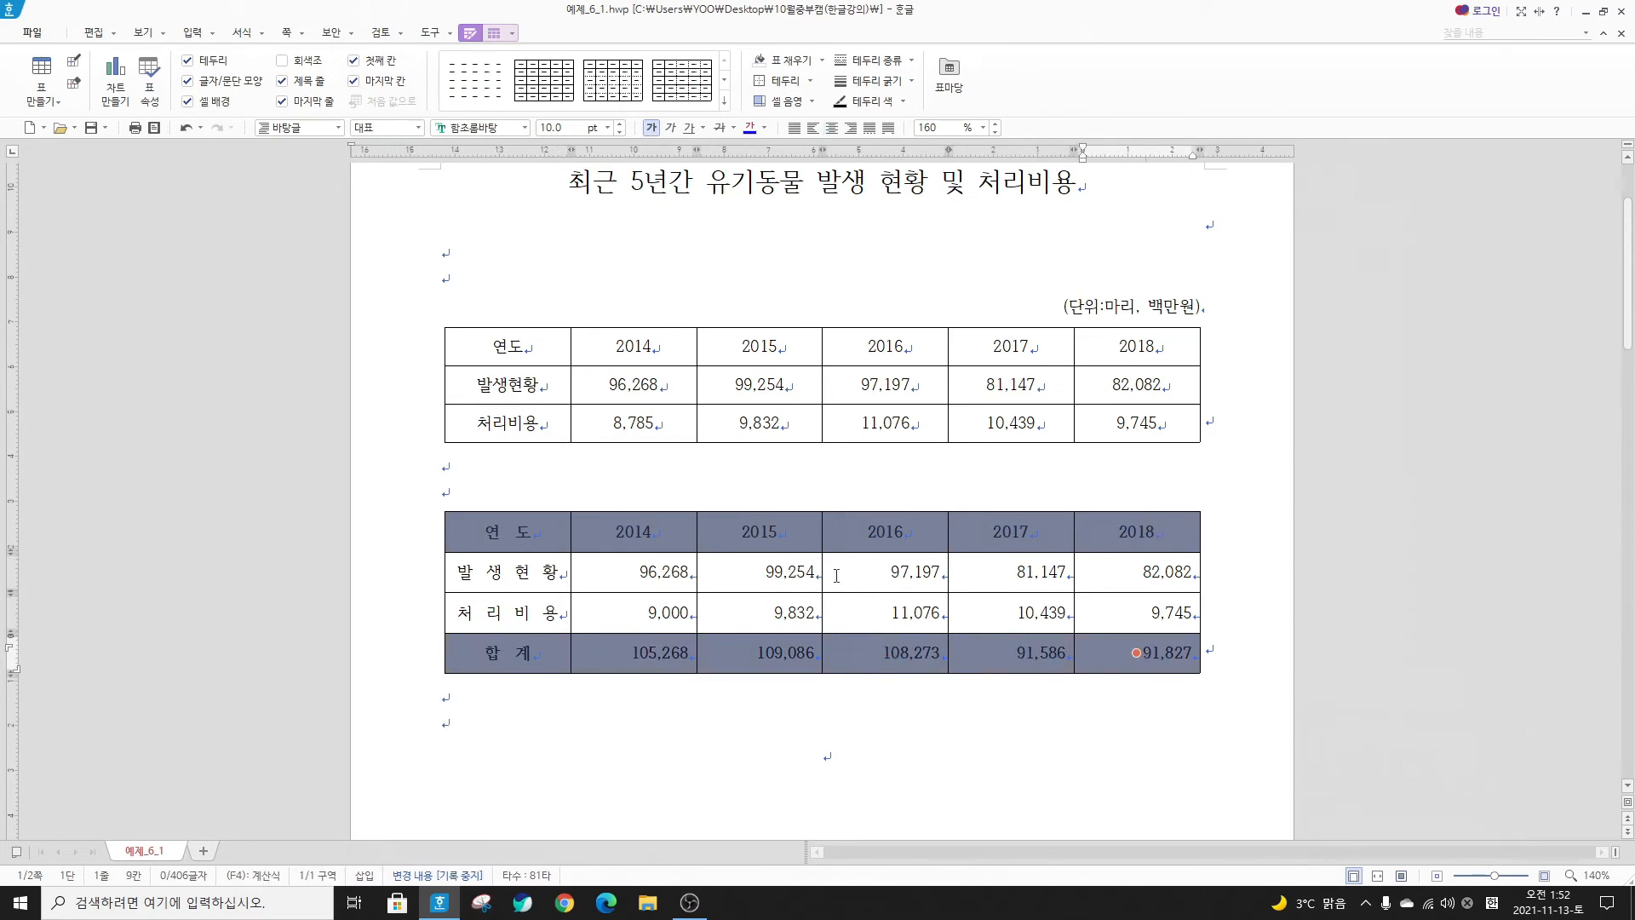
pyautogui.press('l')
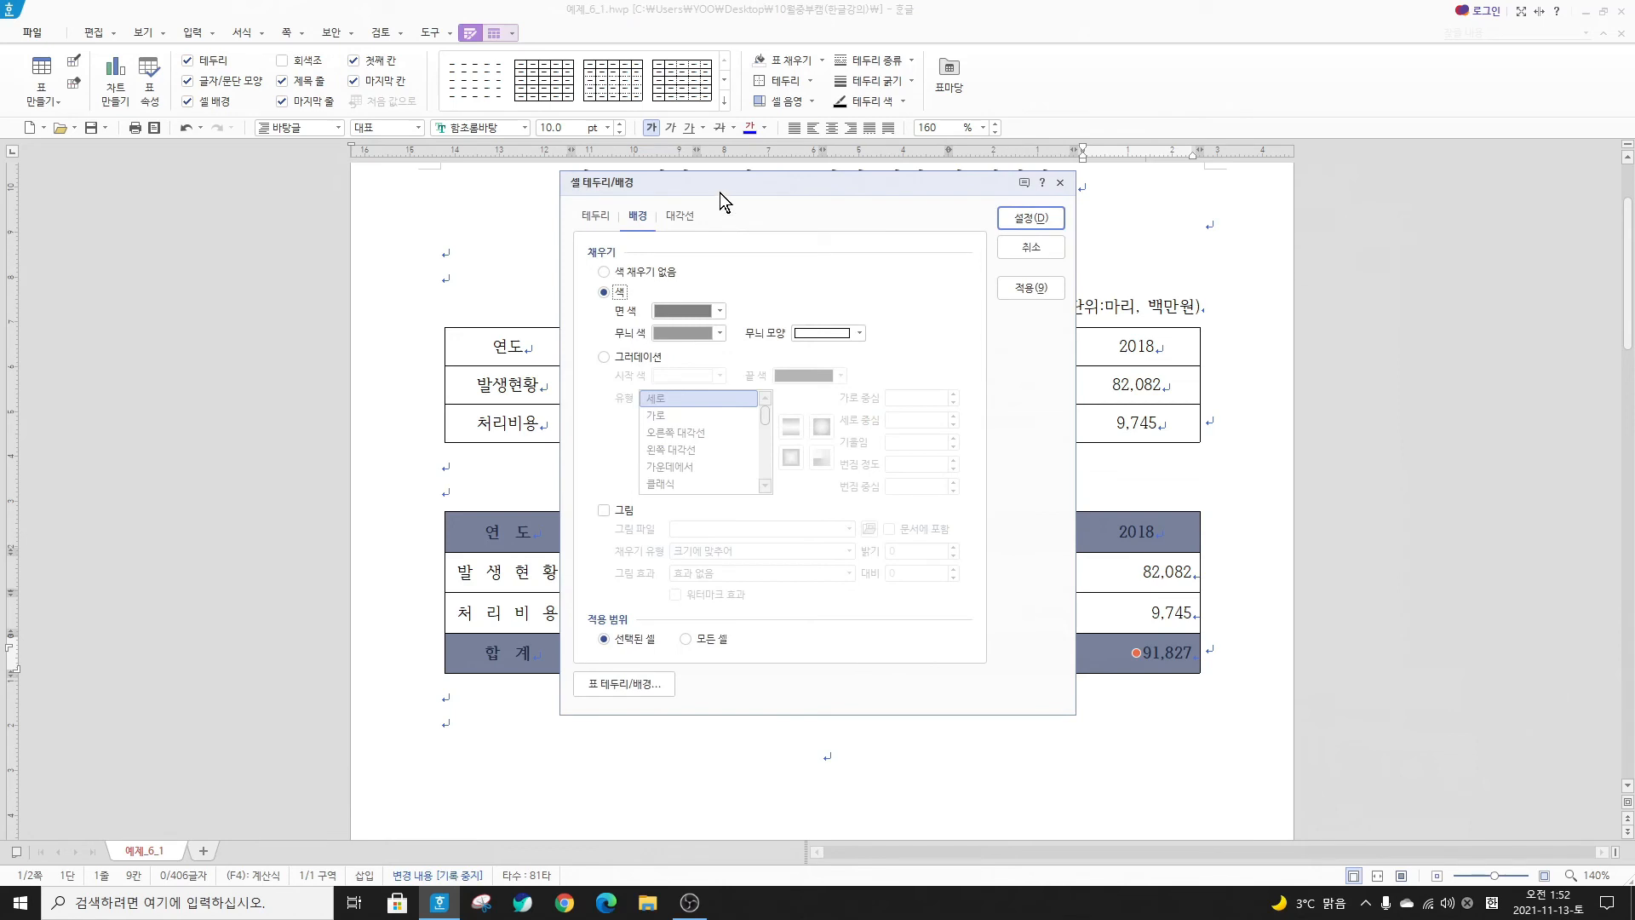
pyautogui.moveTo(724, 185); pyautogui.dragTo(837, 193)
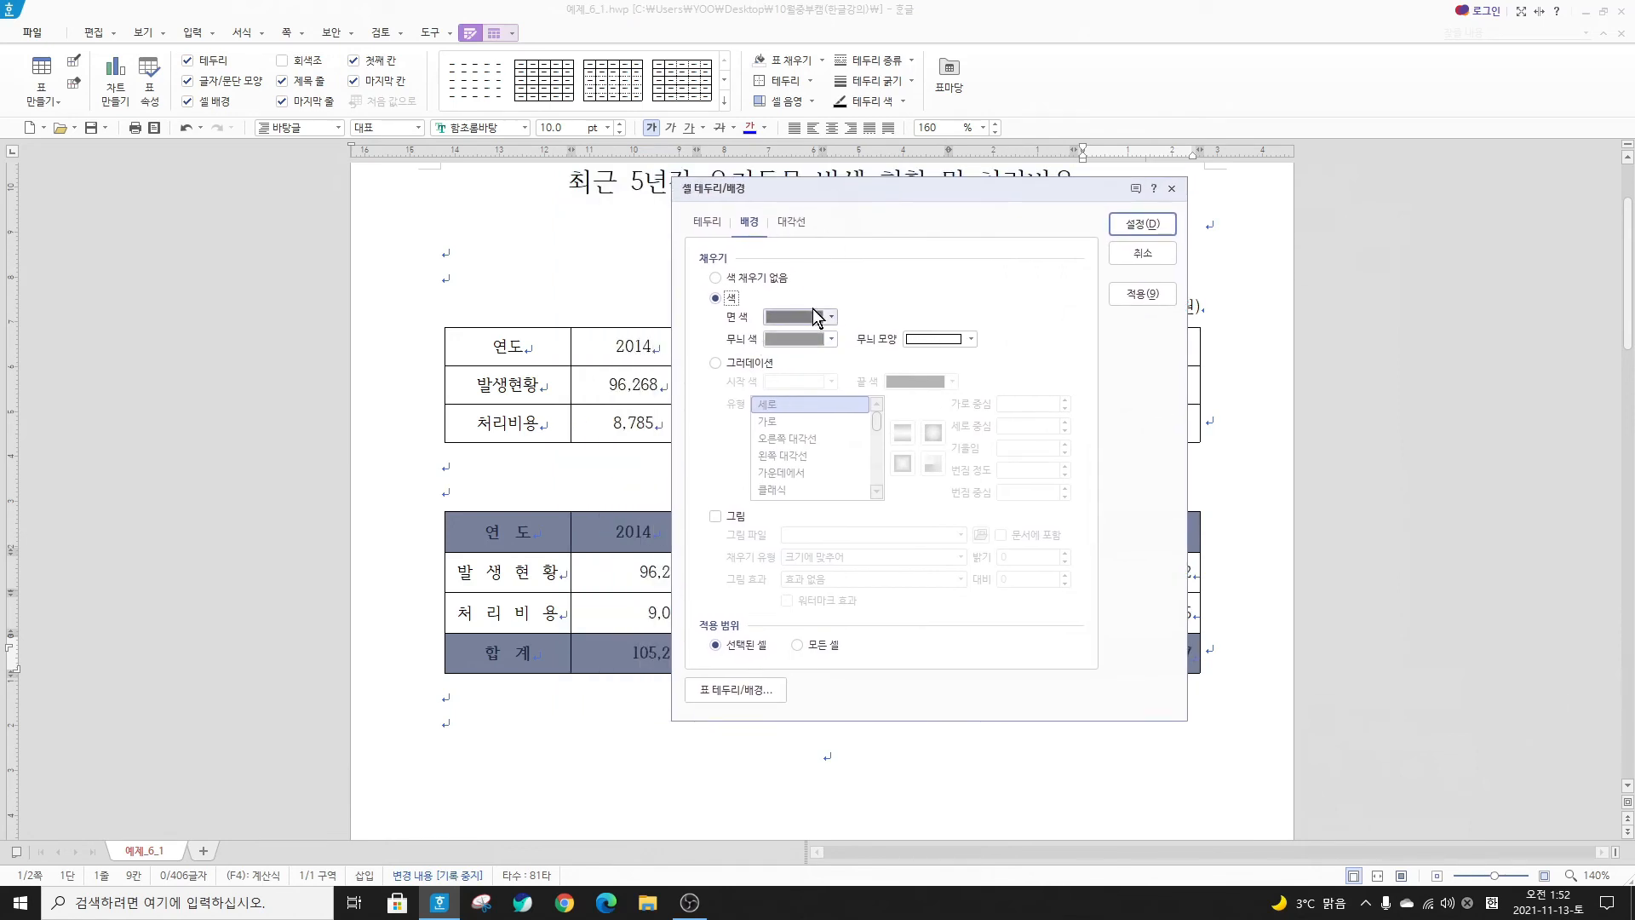
pyautogui.click(832, 318)
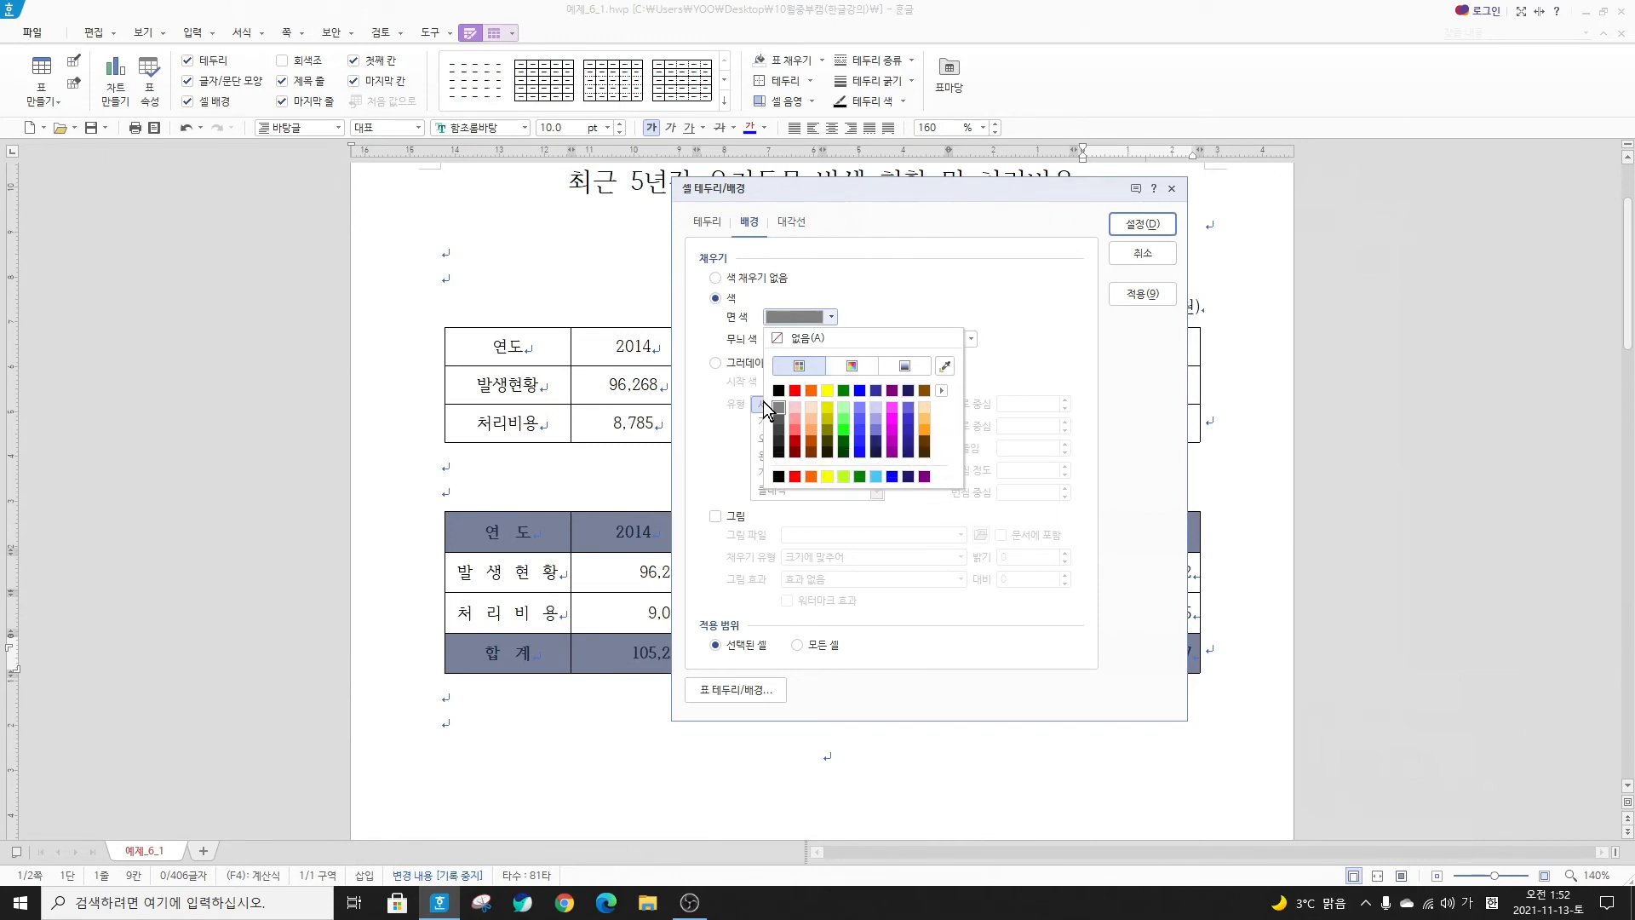
pyautogui.click(942, 391)
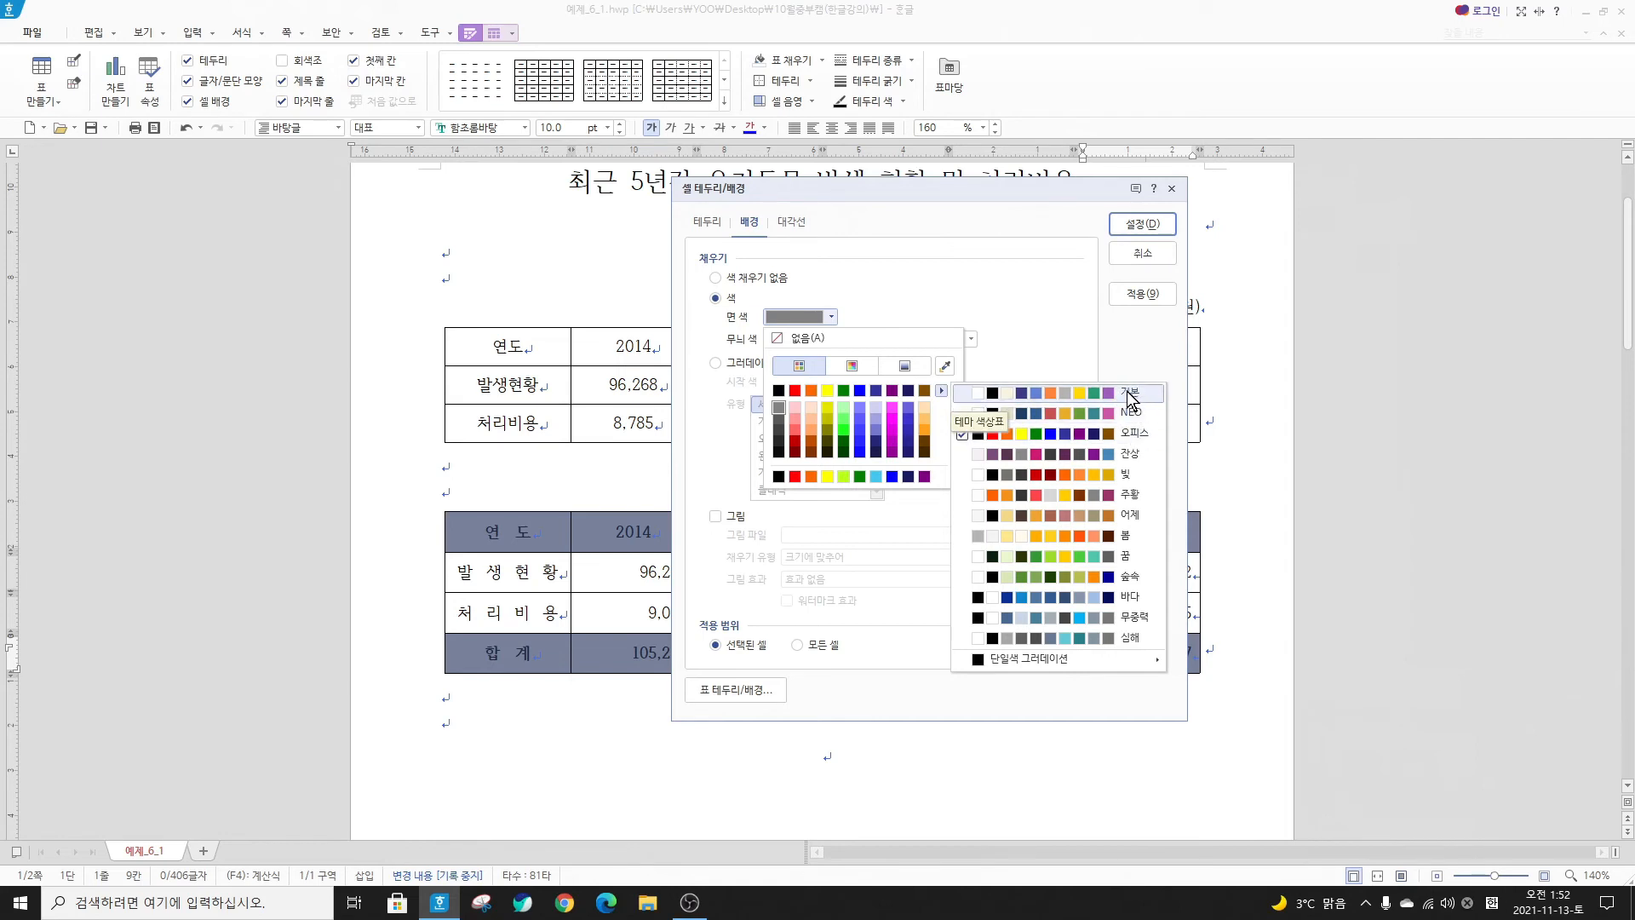
pyautogui.click(1127, 391)
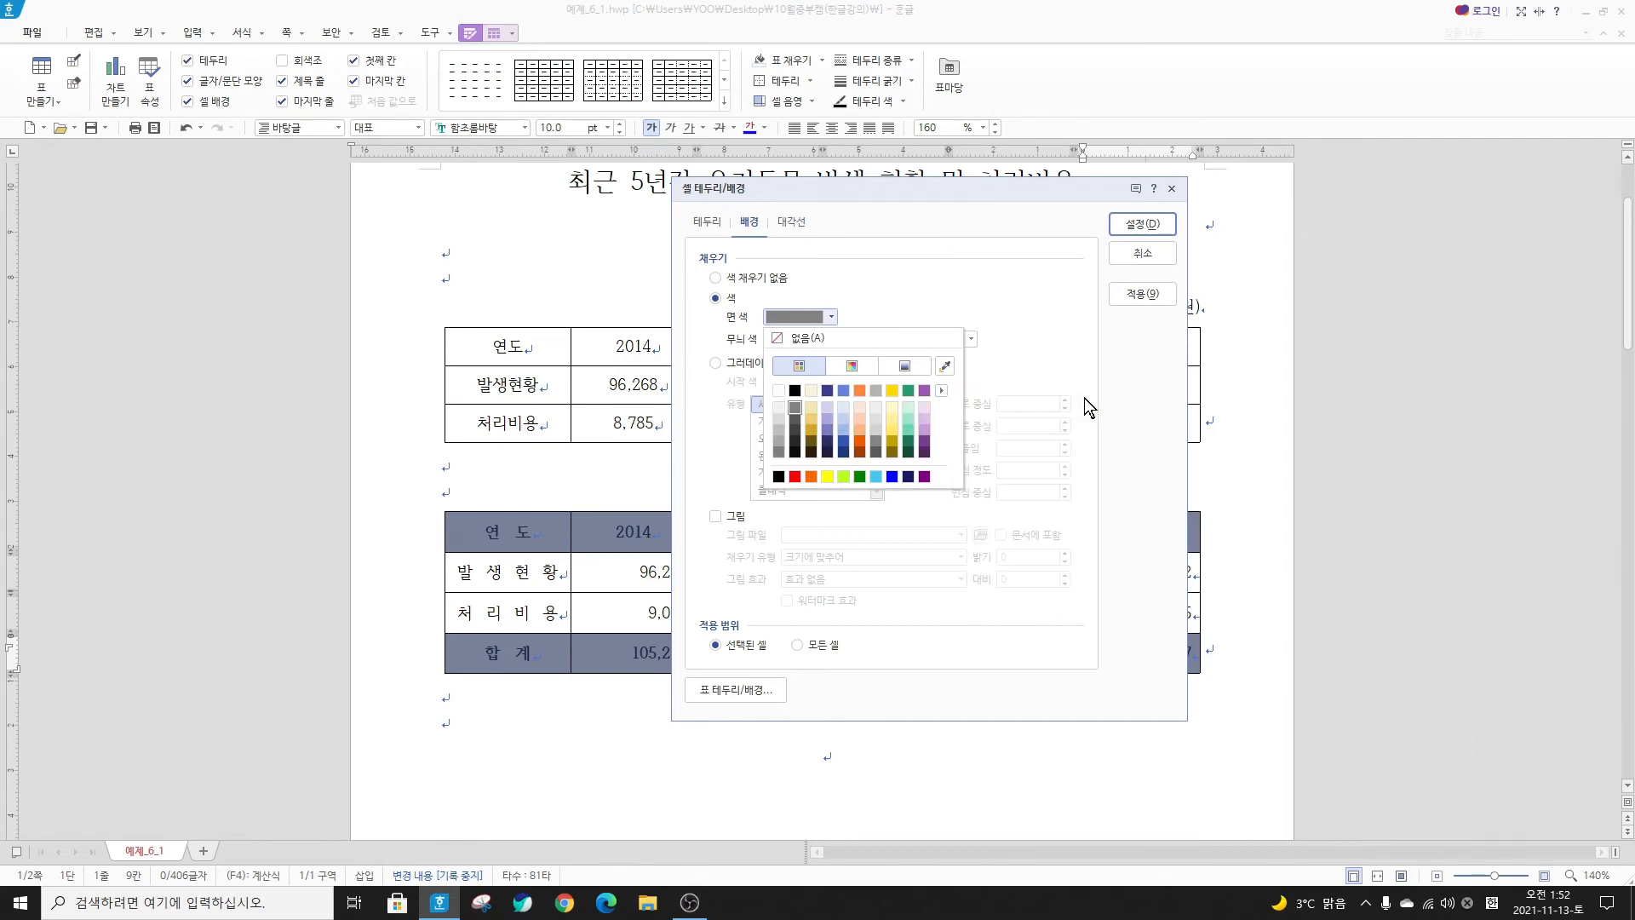
# Fill the 연도 and 합계 rows with a lighter gray from the 기본 theme palette and deselect the cells
pyautogui.click(780, 428)
pyautogui.click(832, 318)
pyautogui.click(780, 428)
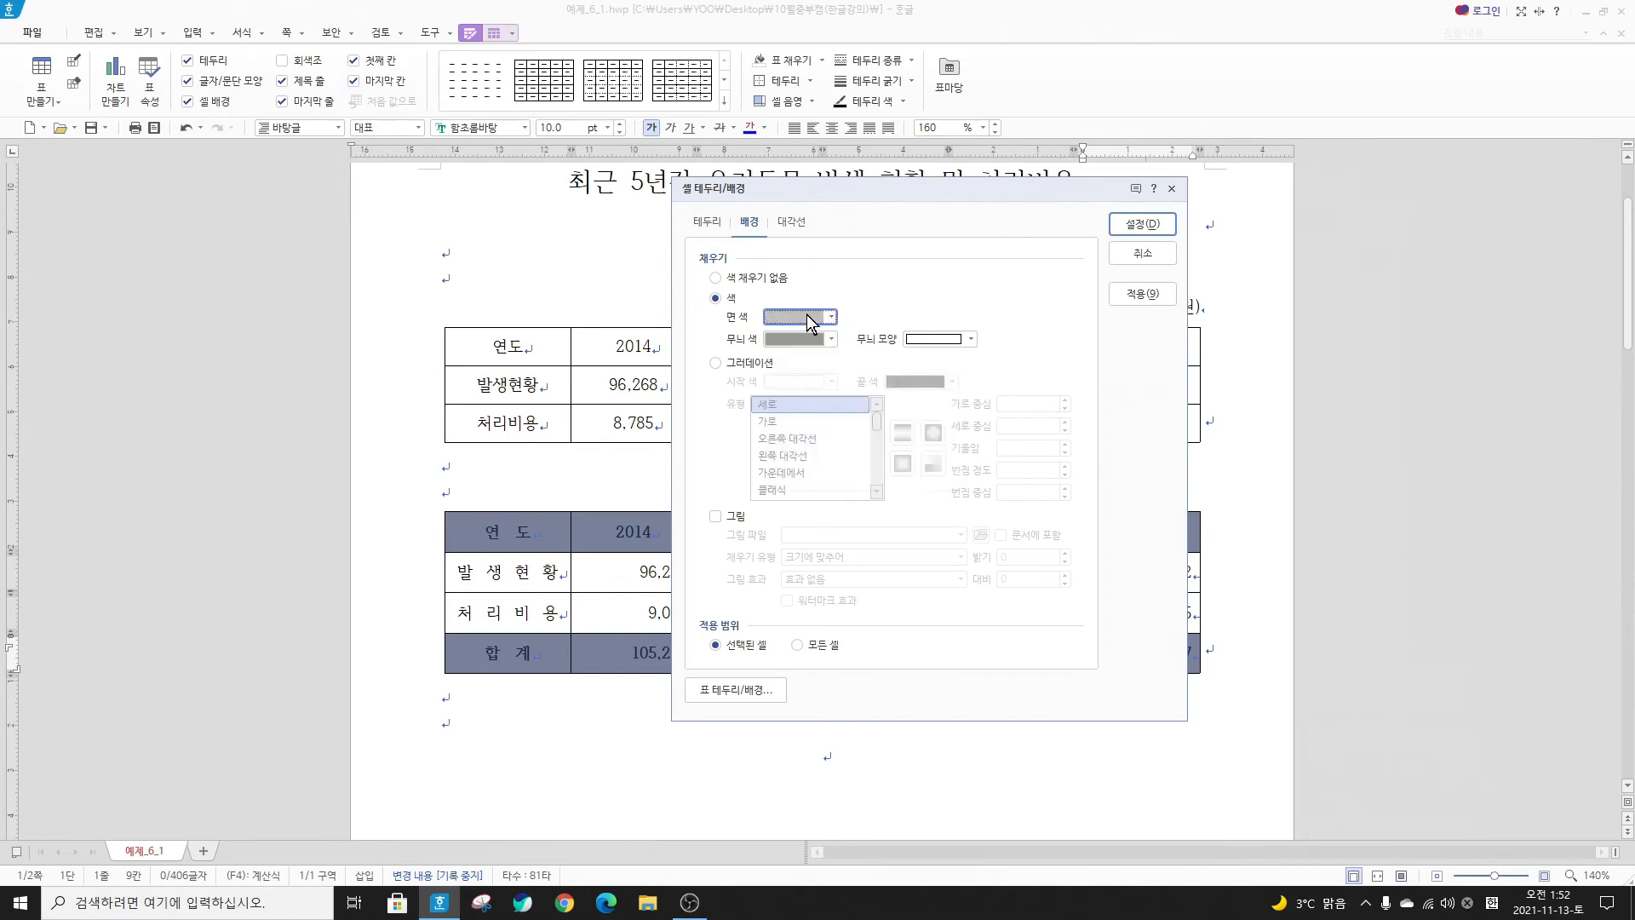
pyautogui.click(1153, 223)
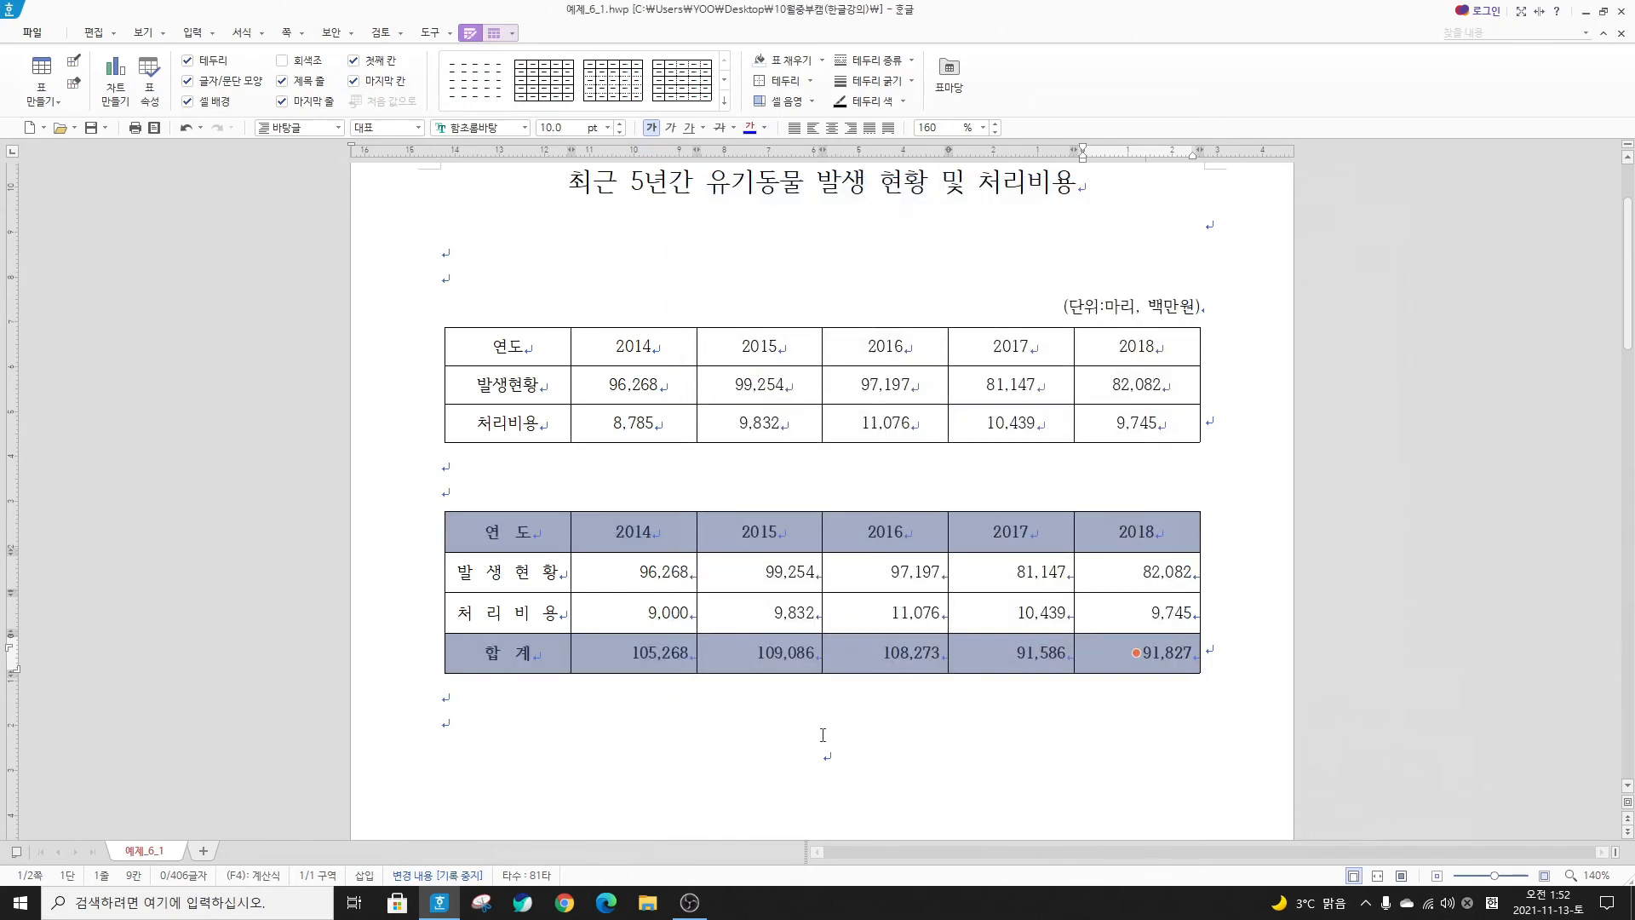
pyautogui.press('Escape')
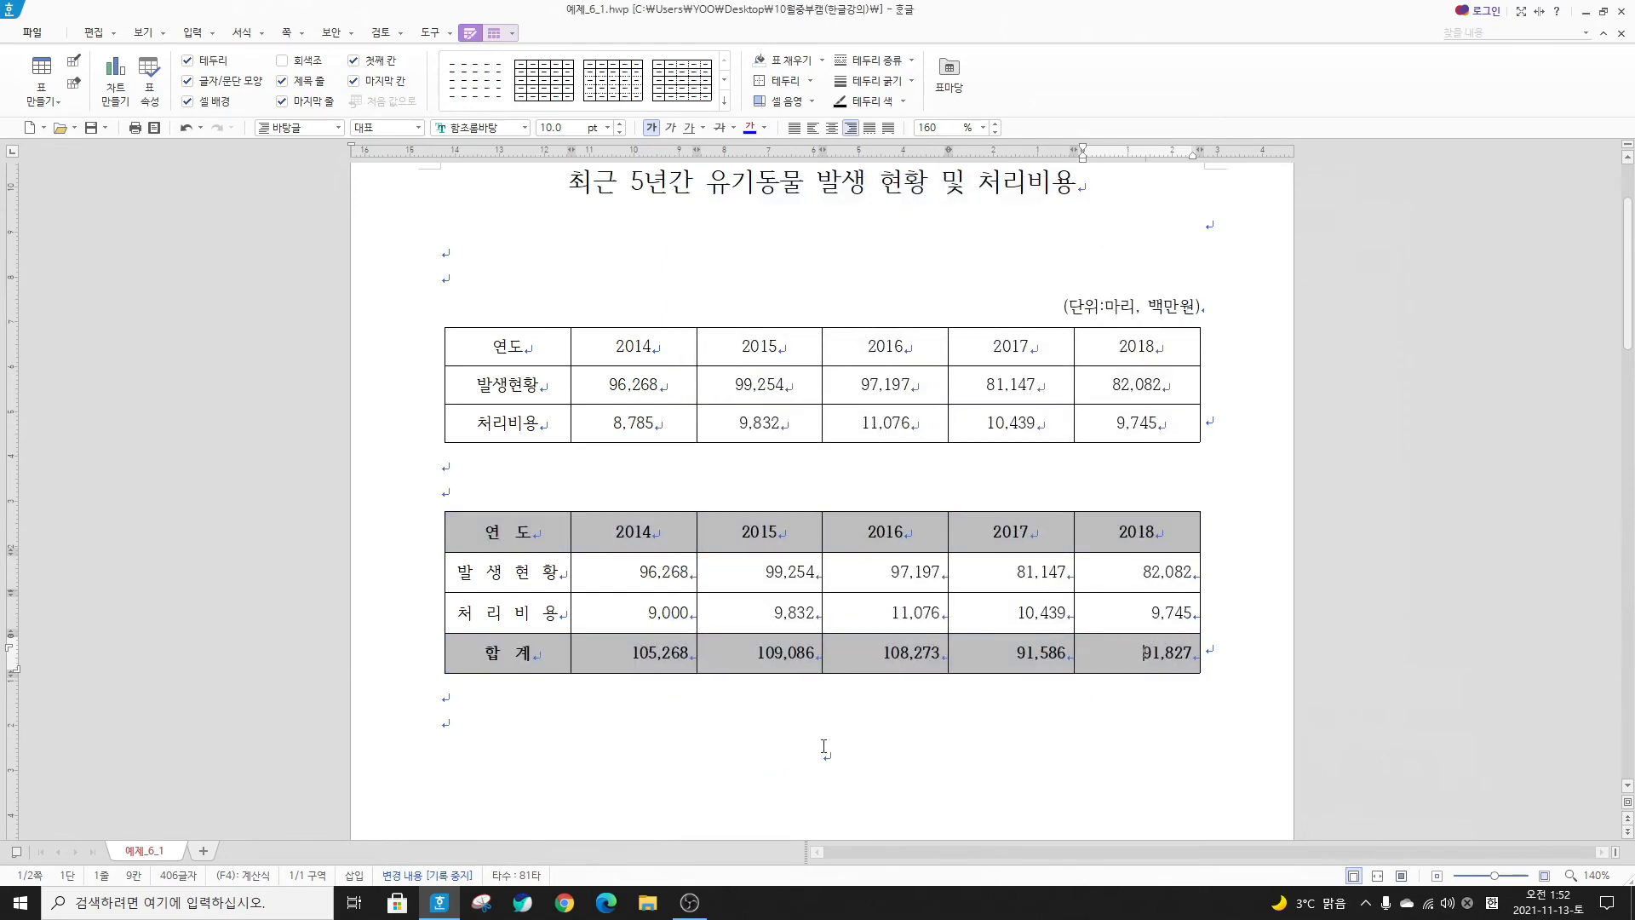
# For all cells of the new table, set the outer border to a solid 0.4mm line, applied to each cell
pyautogui.moveTo(504, 544); pyautogui.dragTo(1119, 652)
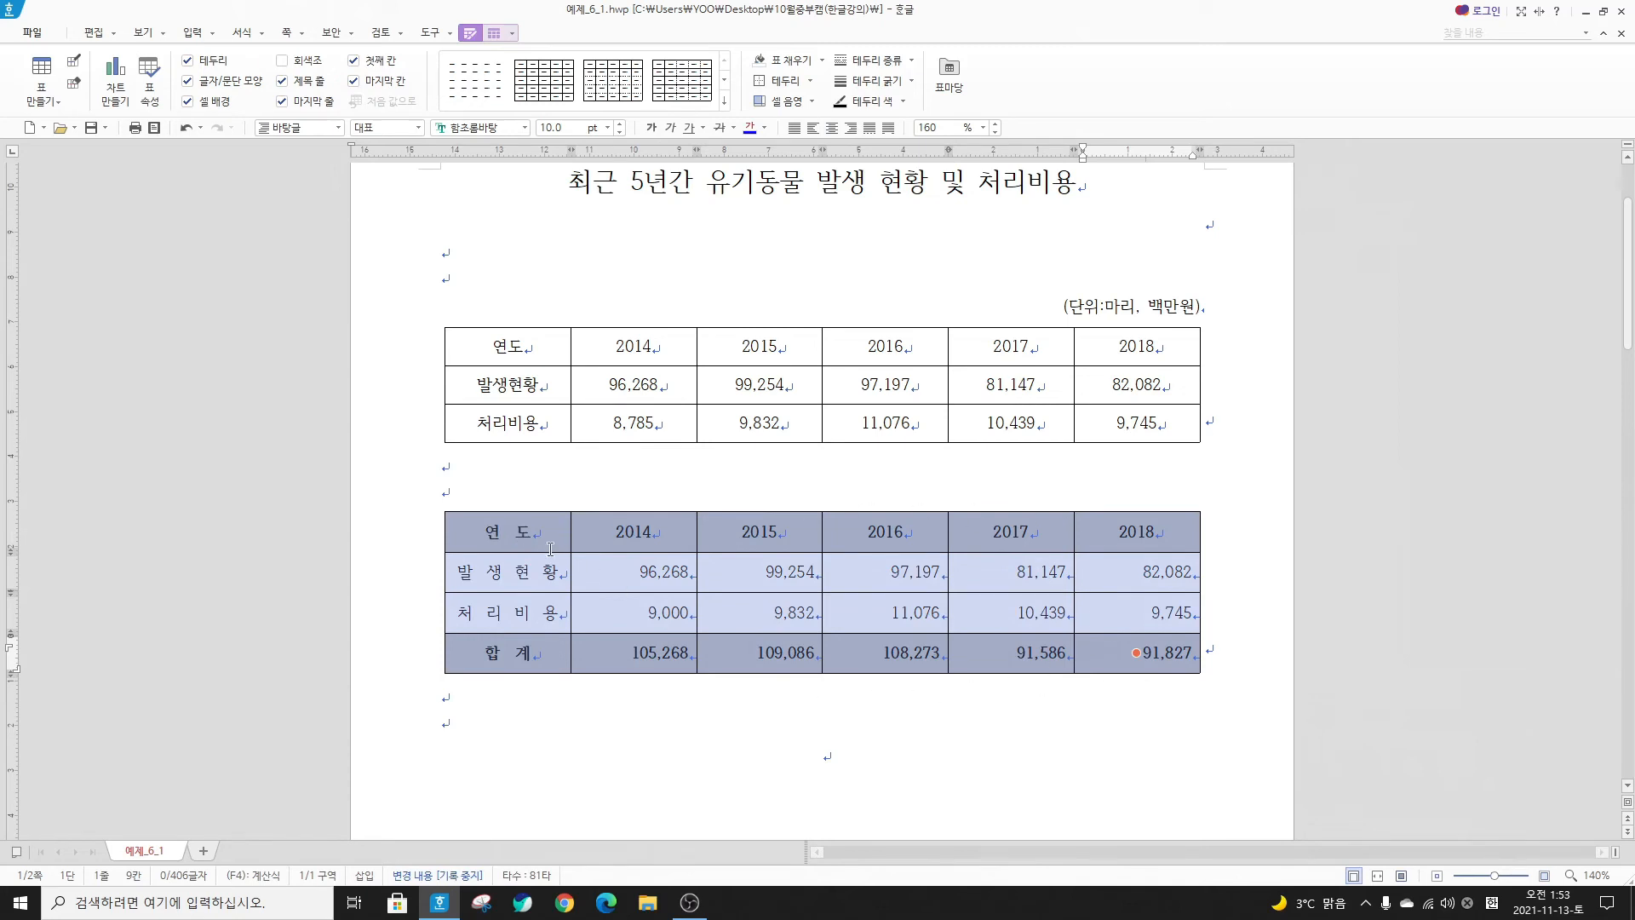
pyautogui.rightClick(675, 526)
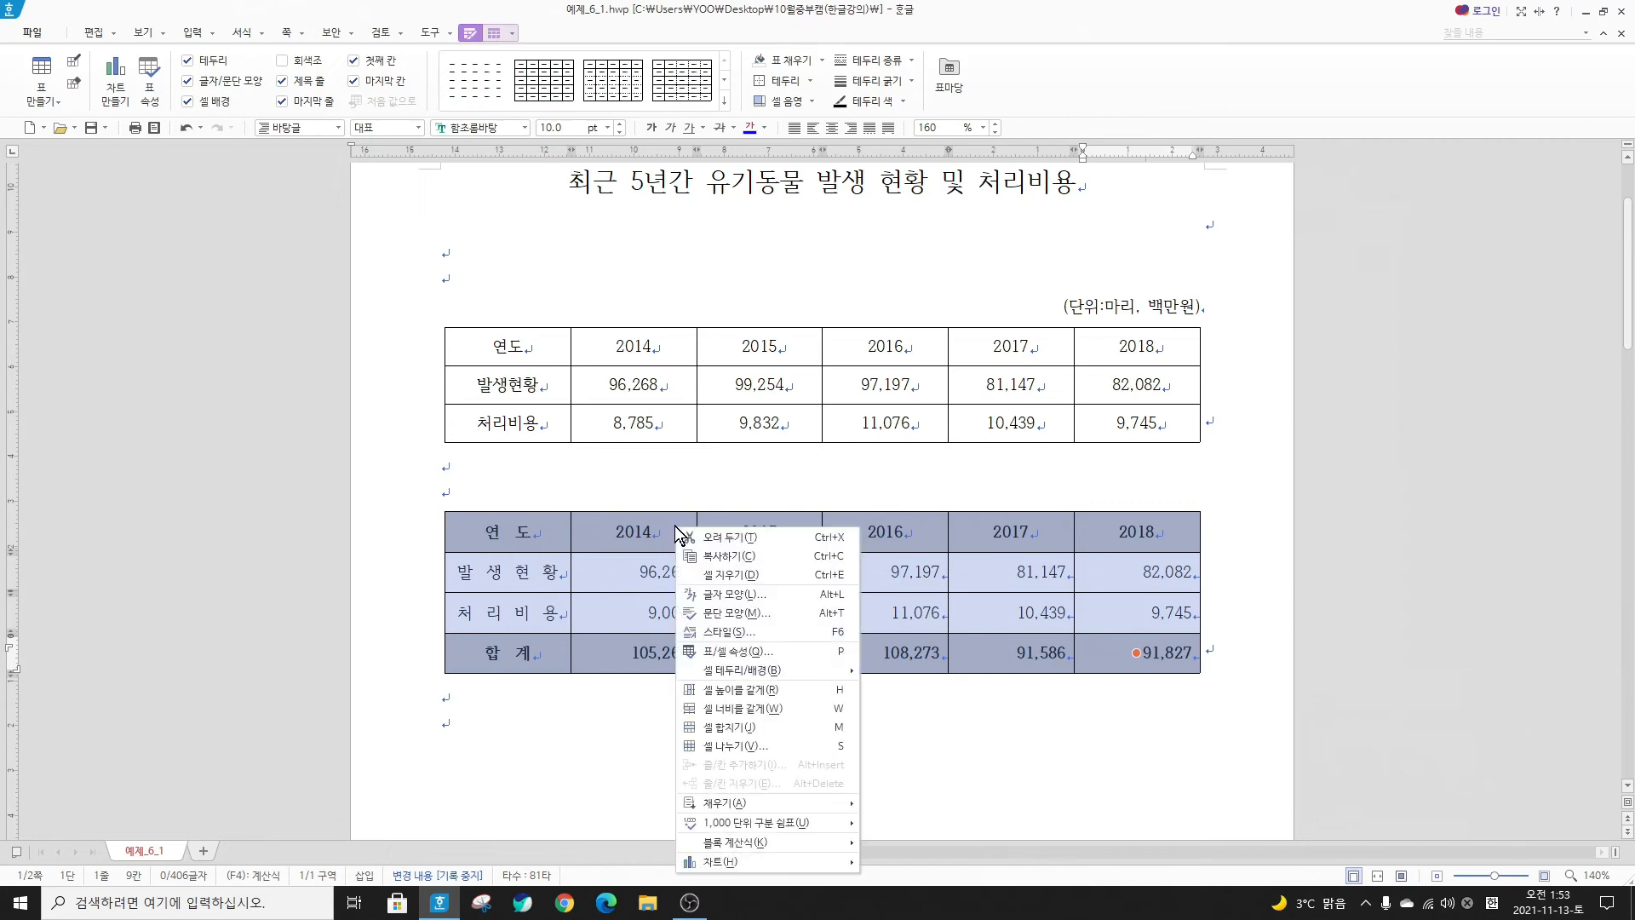
pyautogui.moveTo(757, 673)
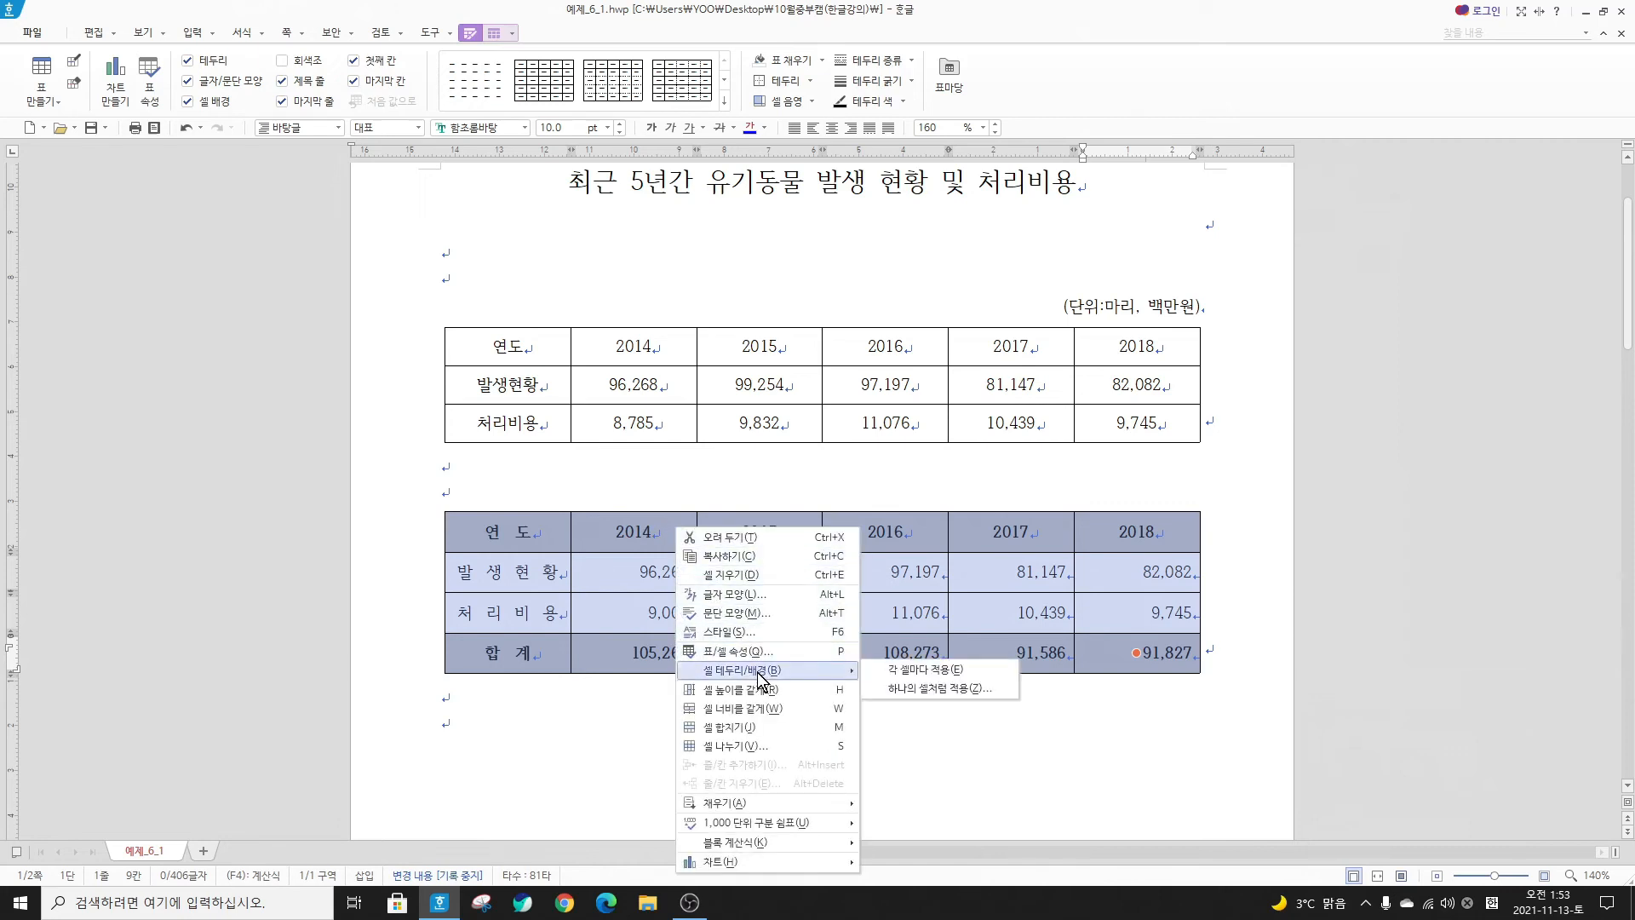
pyautogui.click(906, 668)
pyautogui.moveTo(789, 187); pyautogui.dragTo(1108, 191)
pyautogui.click(917, 220)
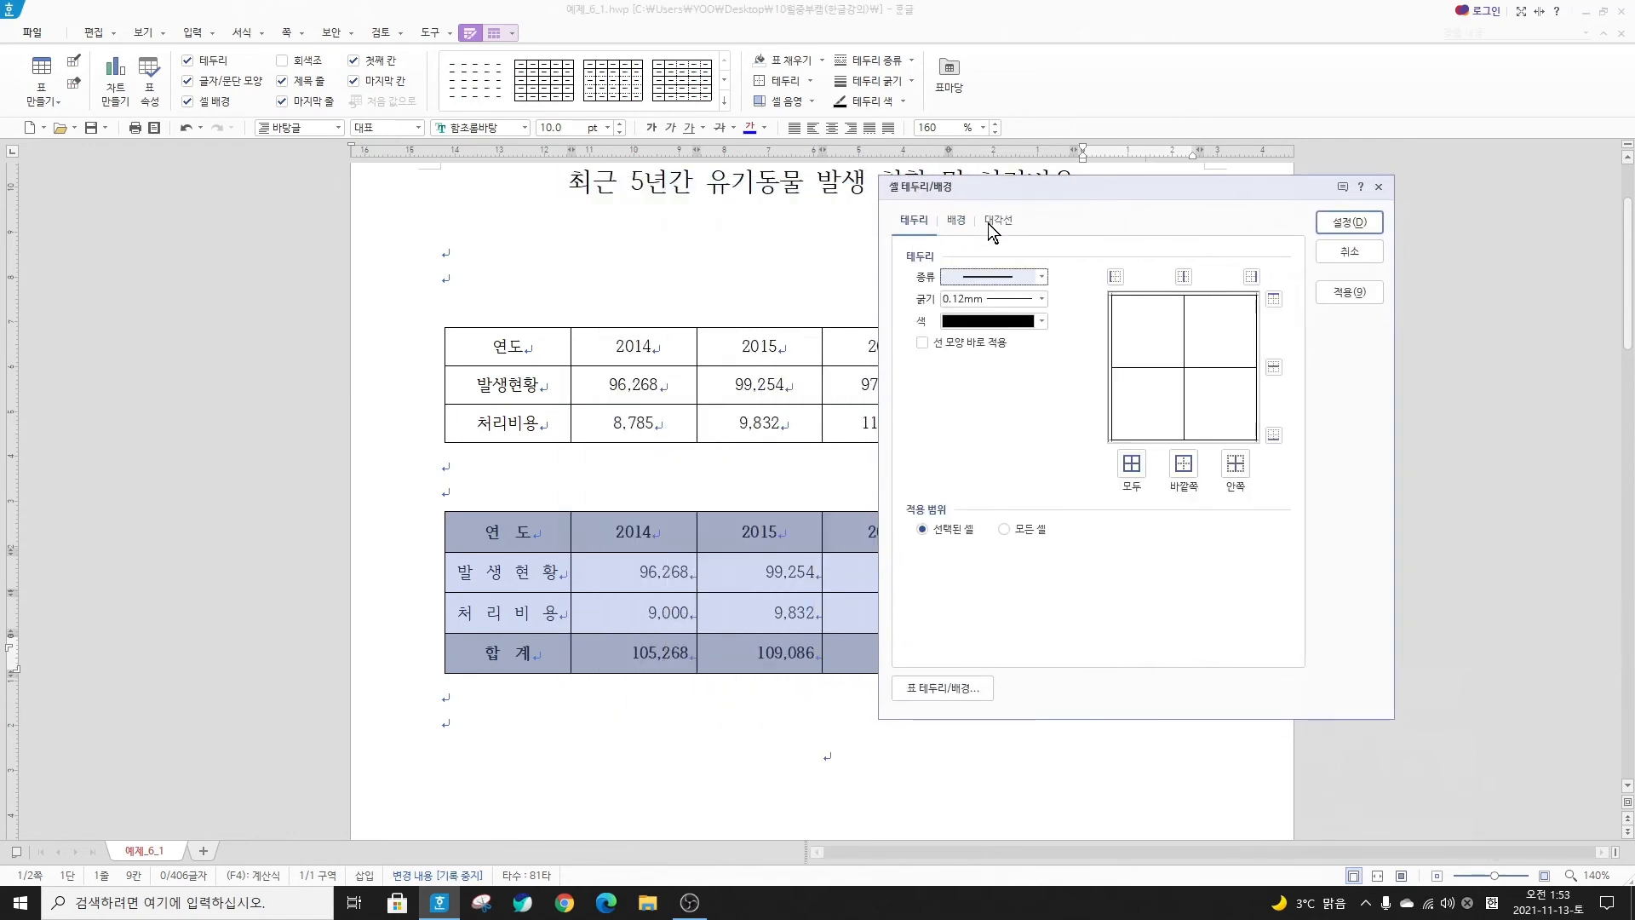
pyautogui.moveTo(1008, 187); pyautogui.dragTo(861, 310)
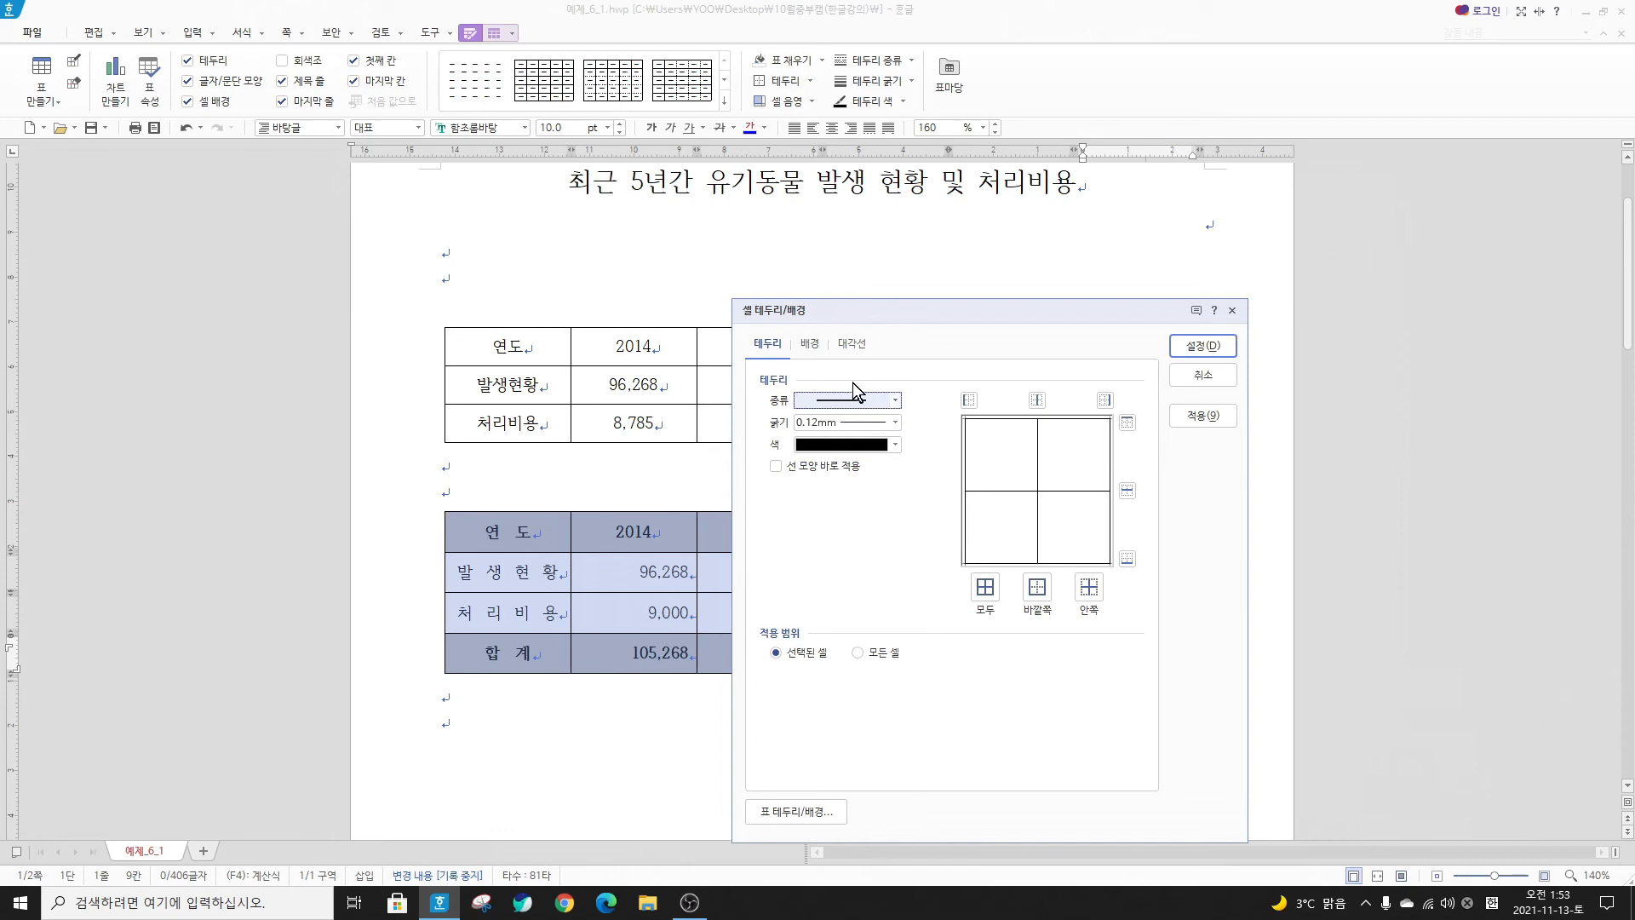
pyautogui.click(896, 420)
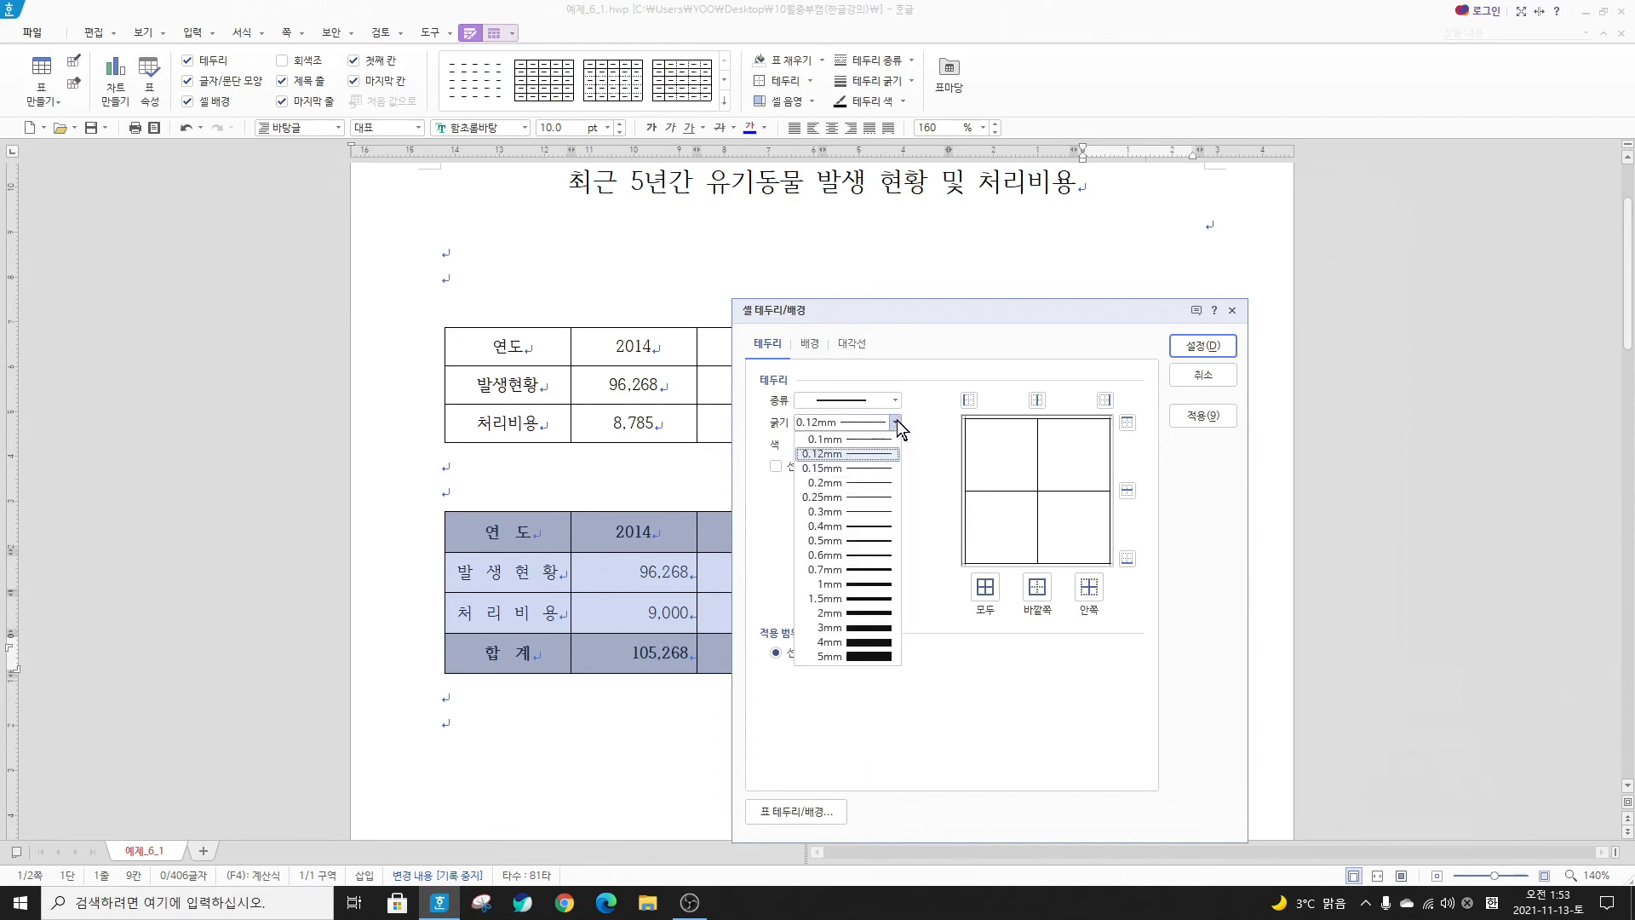
pyautogui.click(873, 525)
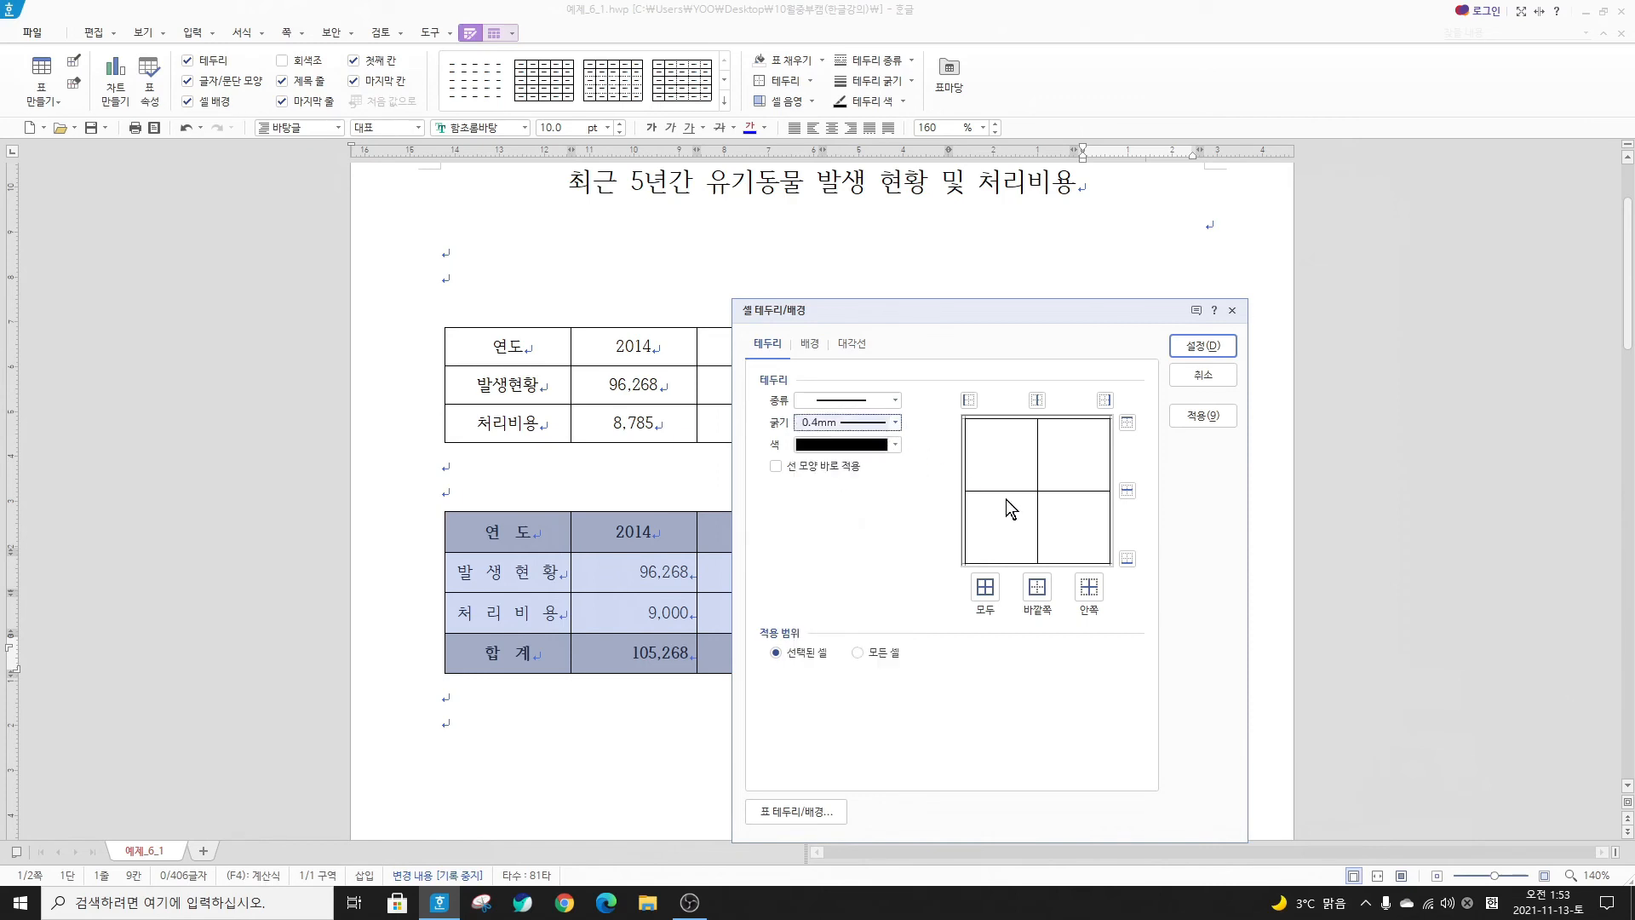
pyautogui.click(1038, 591)
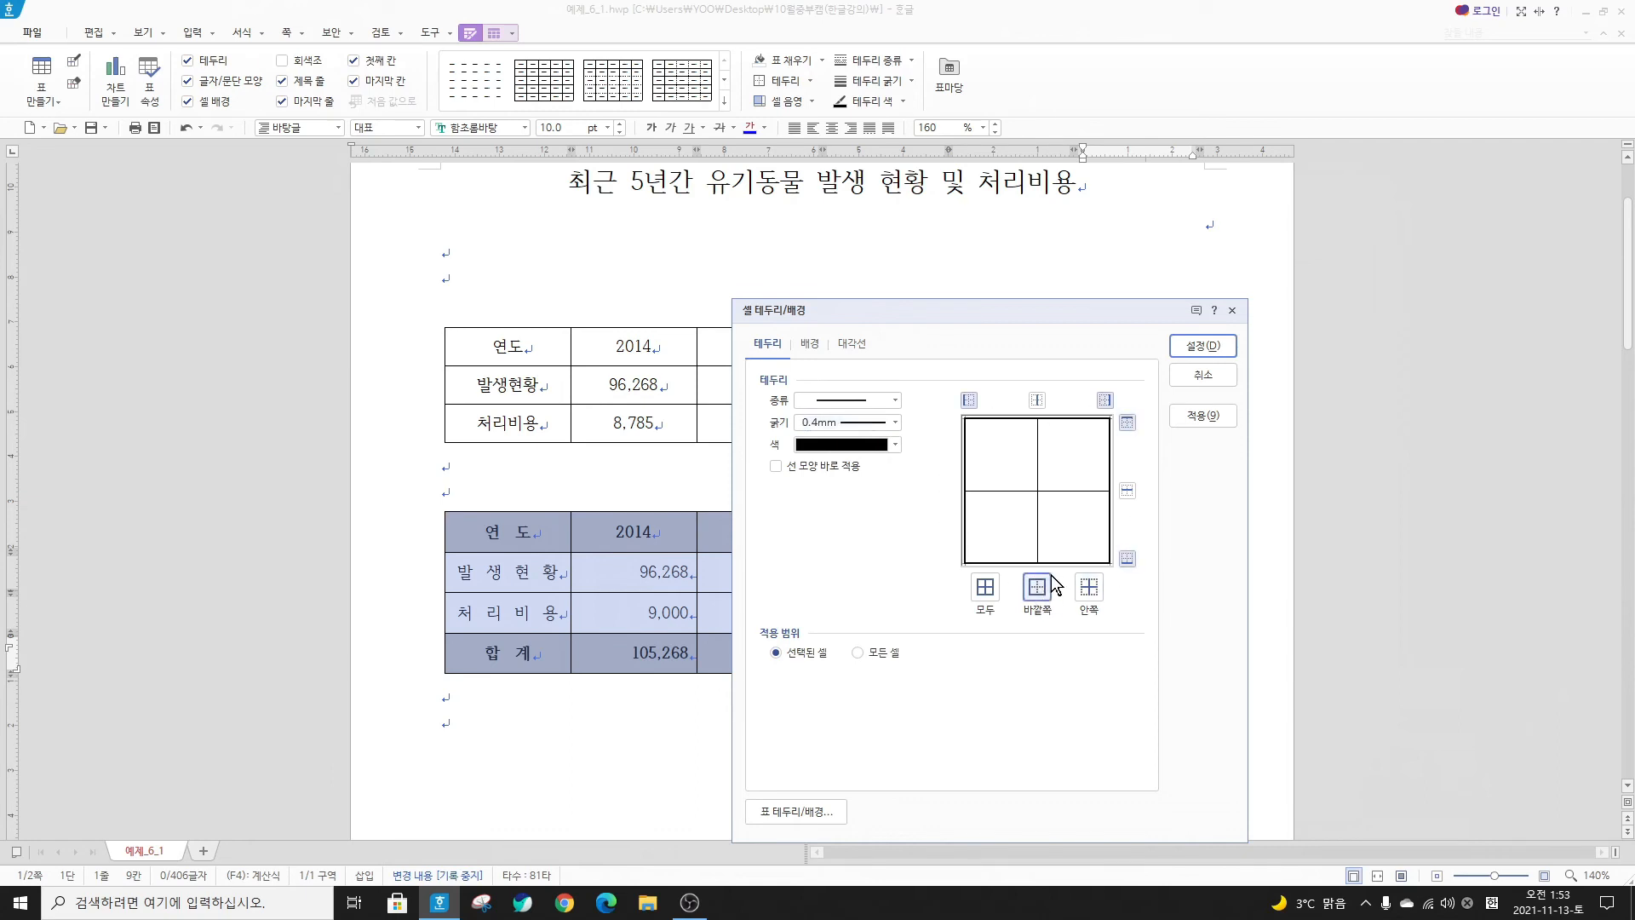
# Set the new table's inner borders to a dotted 0.12mm line, apply the border settings, and deselect the table
pyautogui.click(895, 400)
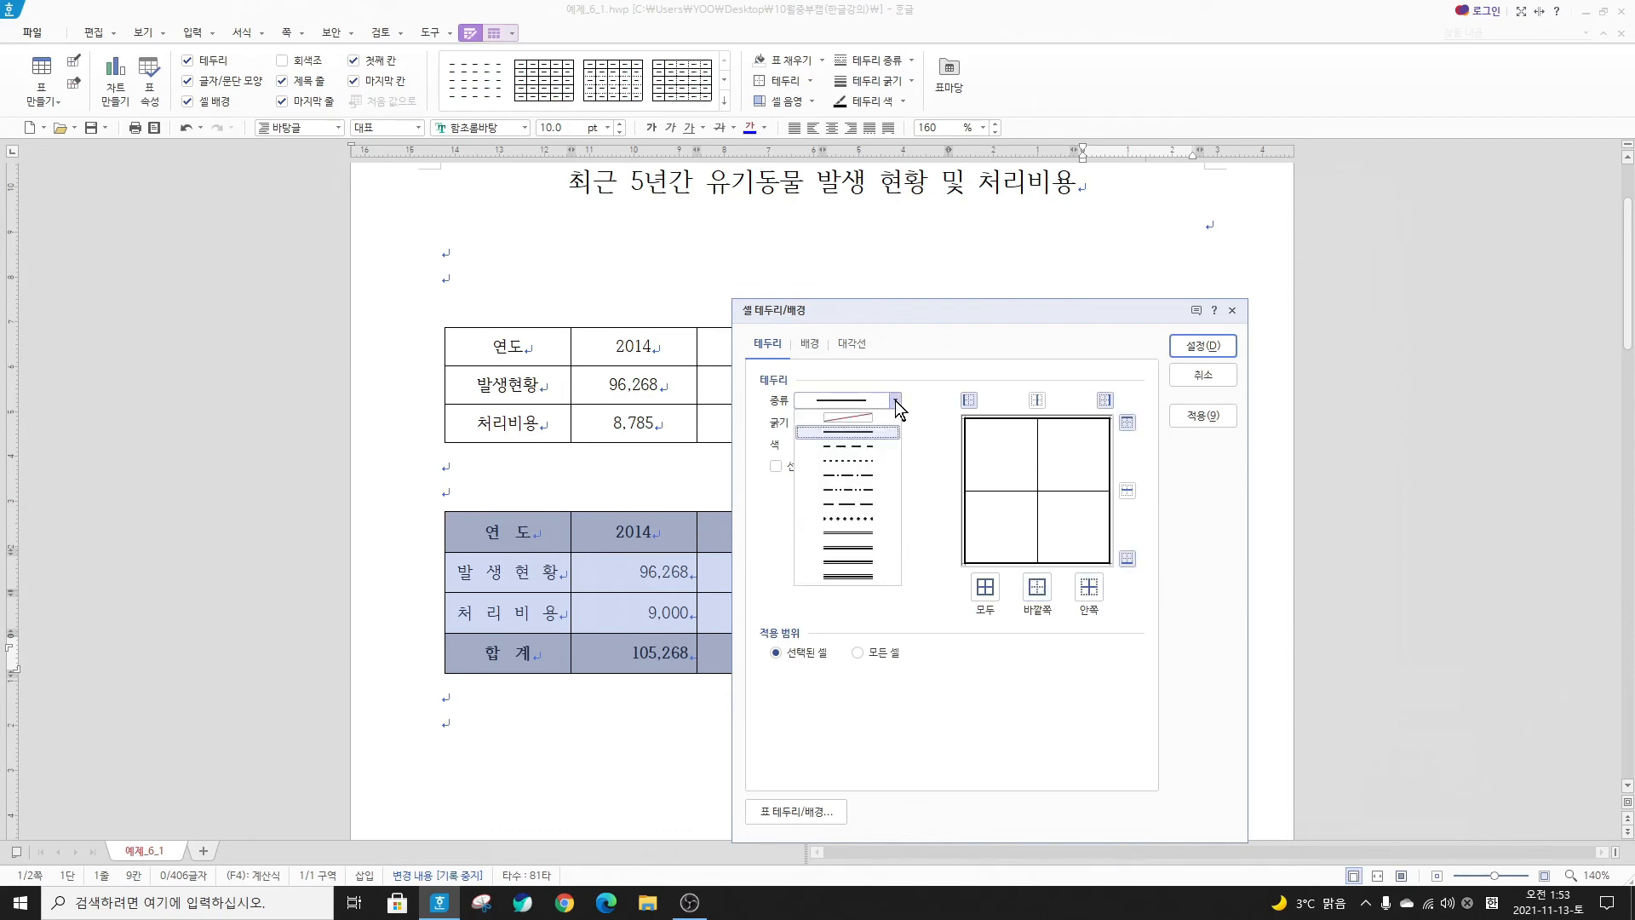
pyautogui.click(847, 462)
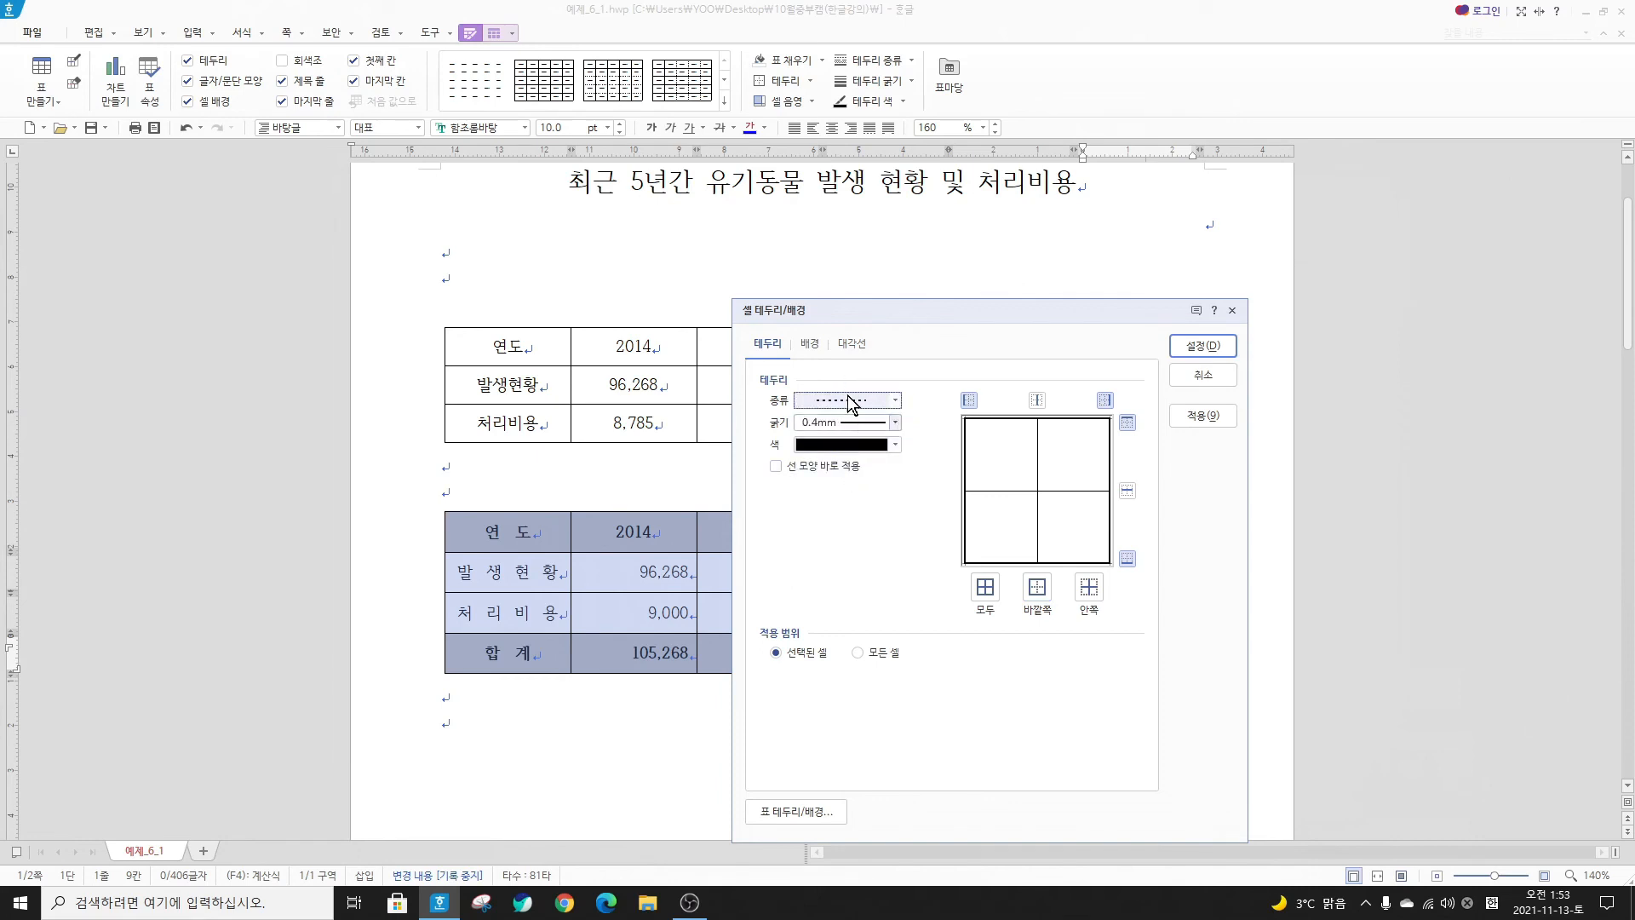
pyautogui.click(896, 424)
pyautogui.click(877, 456)
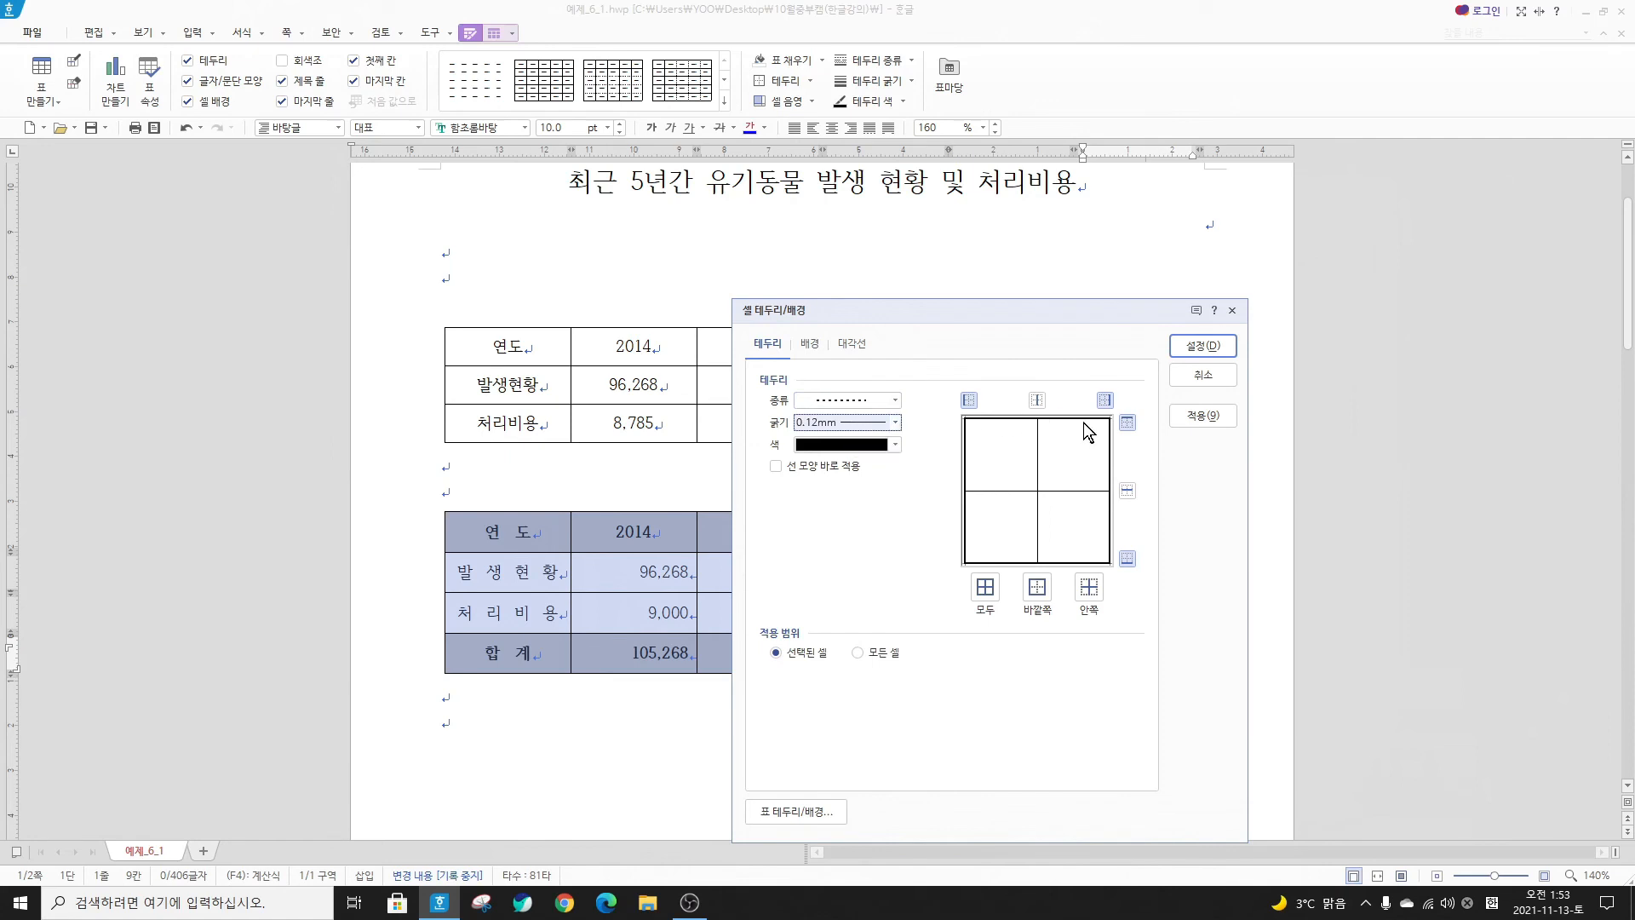
pyautogui.click(1091, 590)
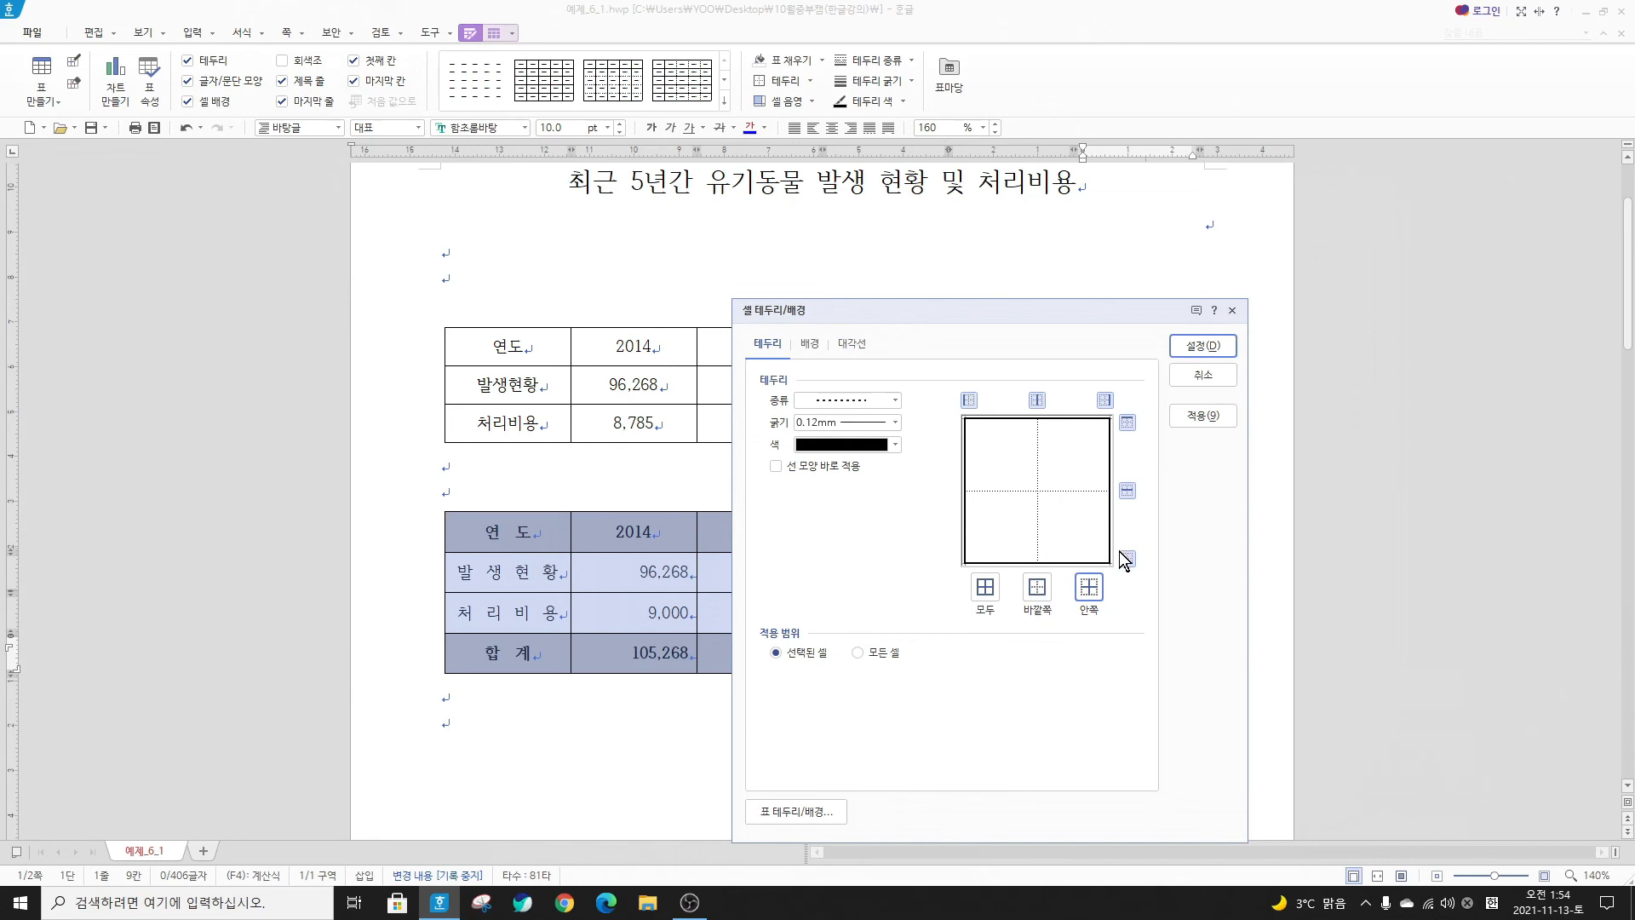
pyautogui.click(1042, 399)
pyautogui.click(775, 469)
pyautogui.click(1211, 351)
pyautogui.click(921, 737)
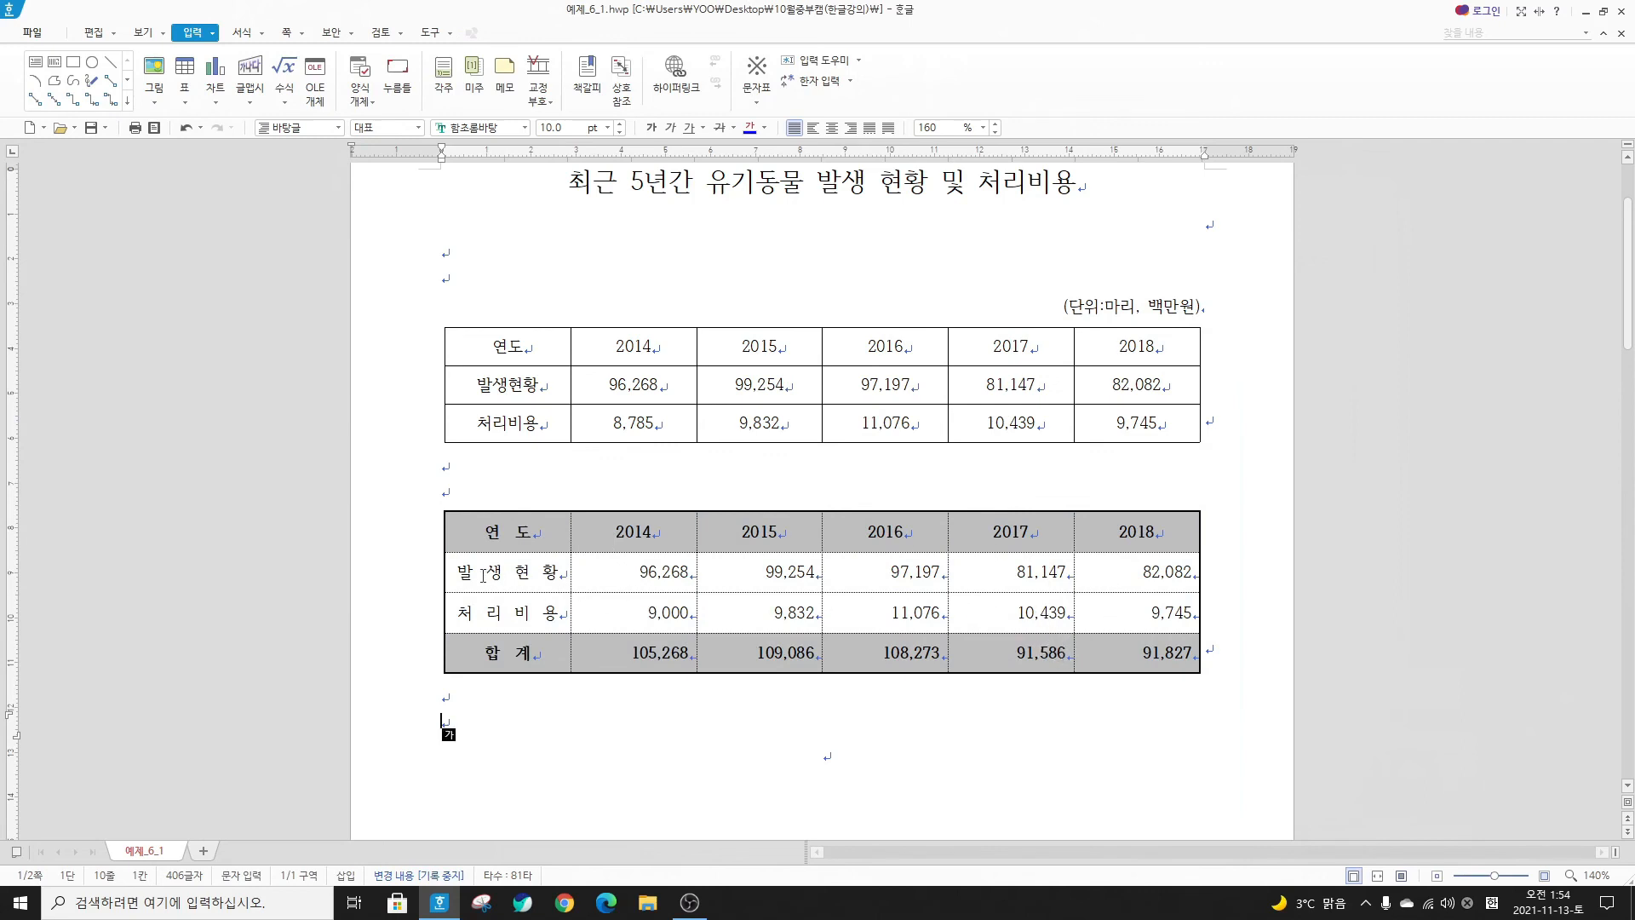
# Give the block of 발생현황 and 처리비용 rows in the new table a double line as its upper and lower border, and deselect it
pyautogui.moveTo(464, 572); pyautogui.dragTo(1146, 603)
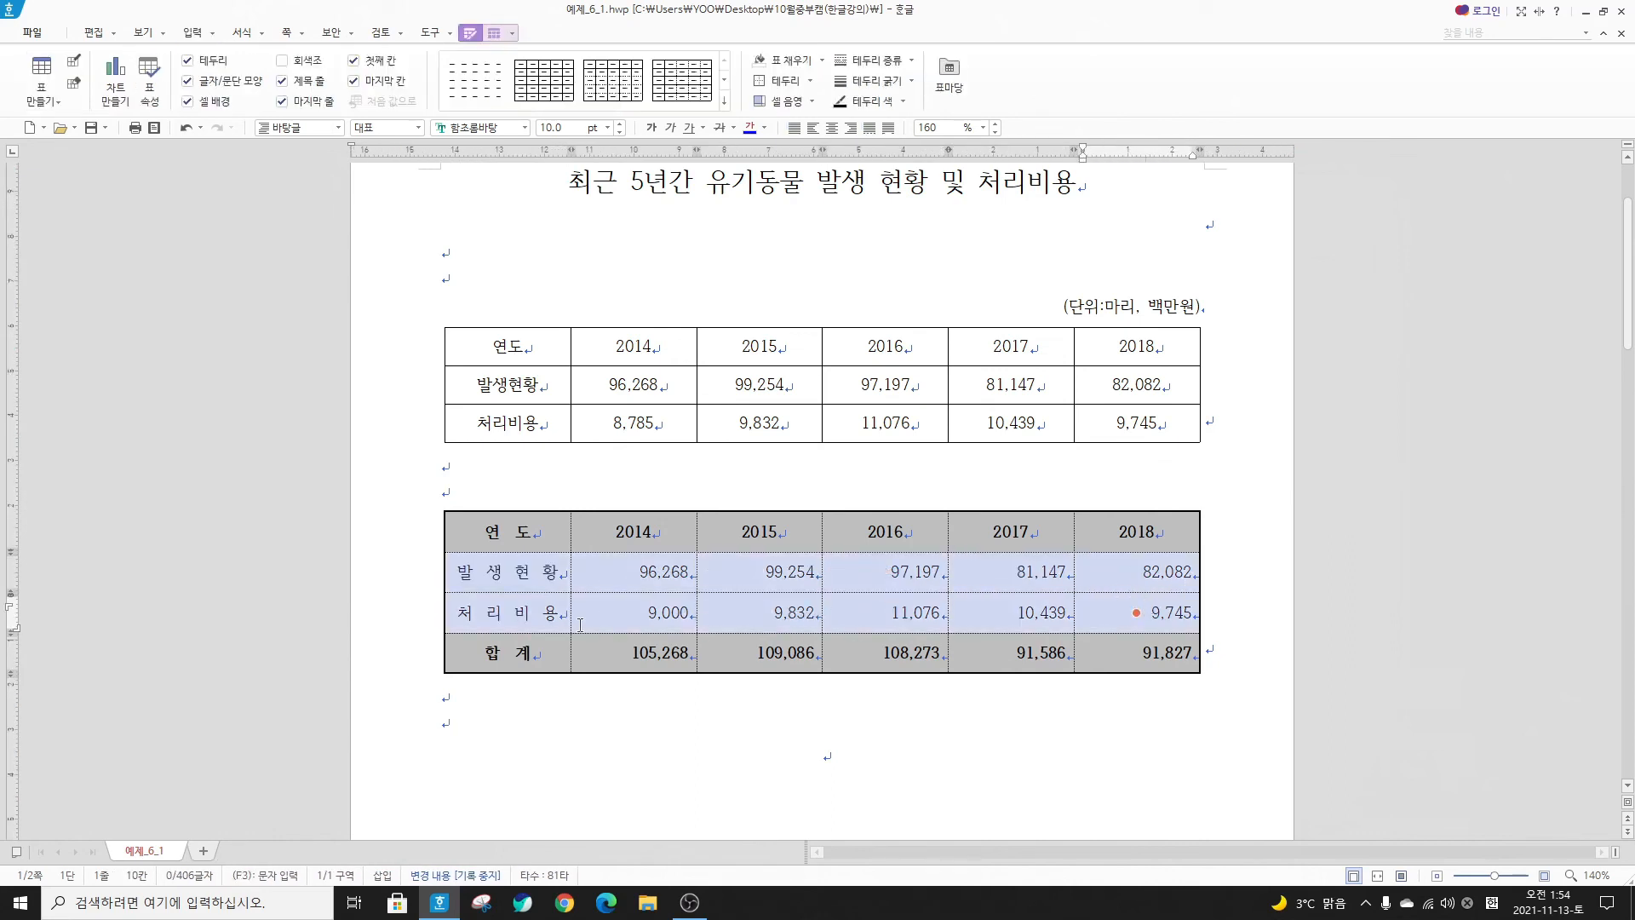
pyautogui.rightClick(904, 569)
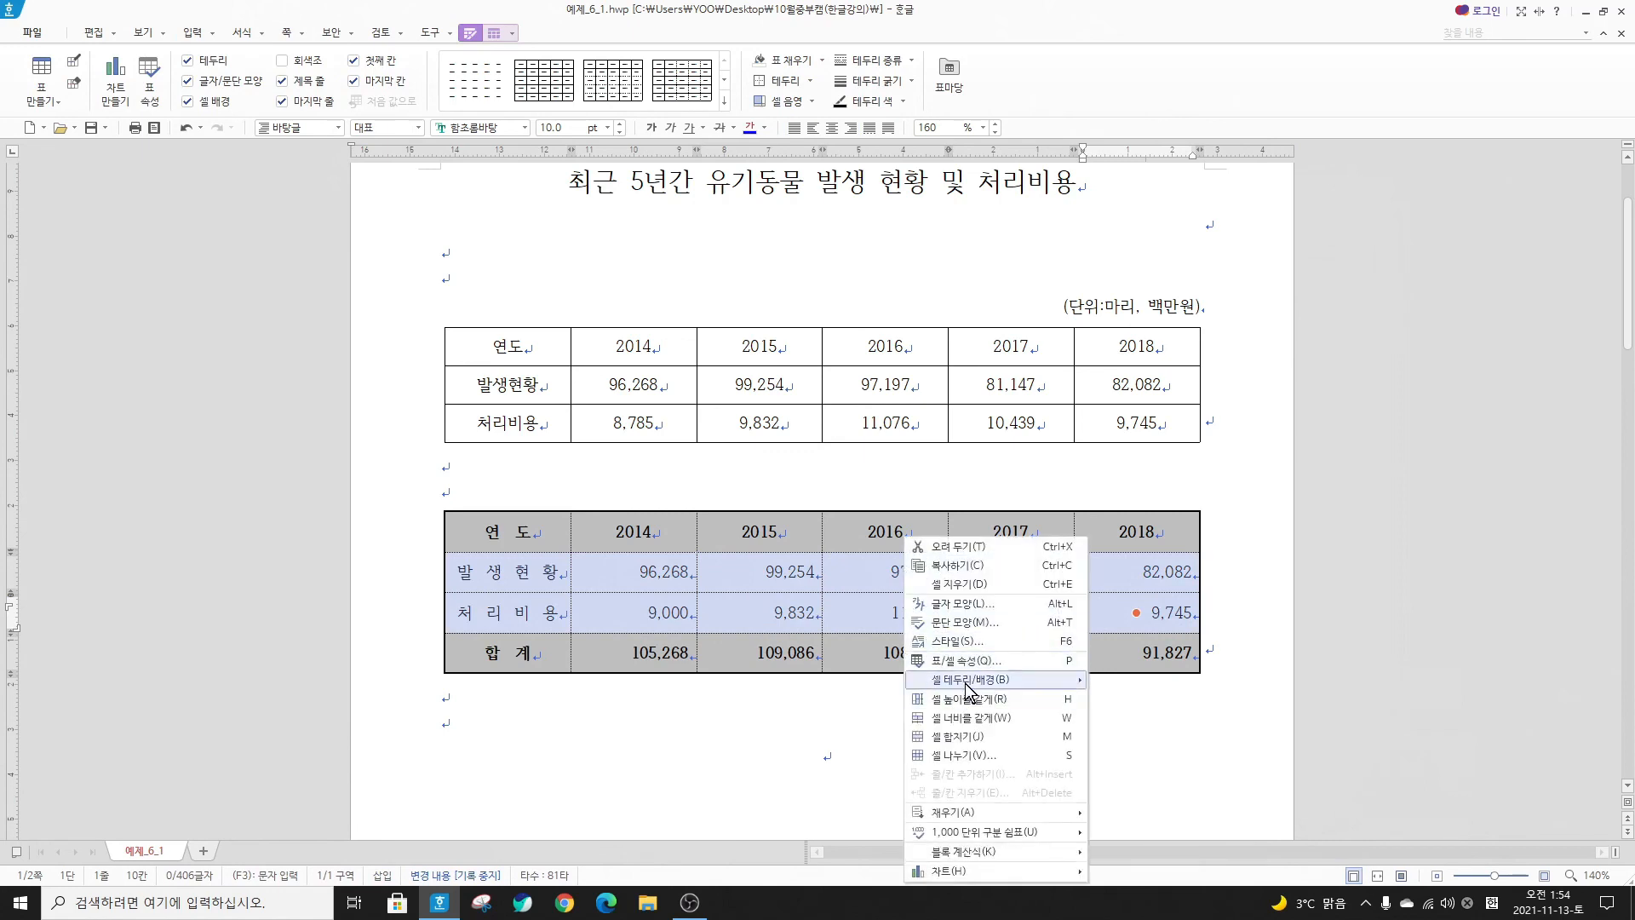
pyautogui.moveTo(970, 679)
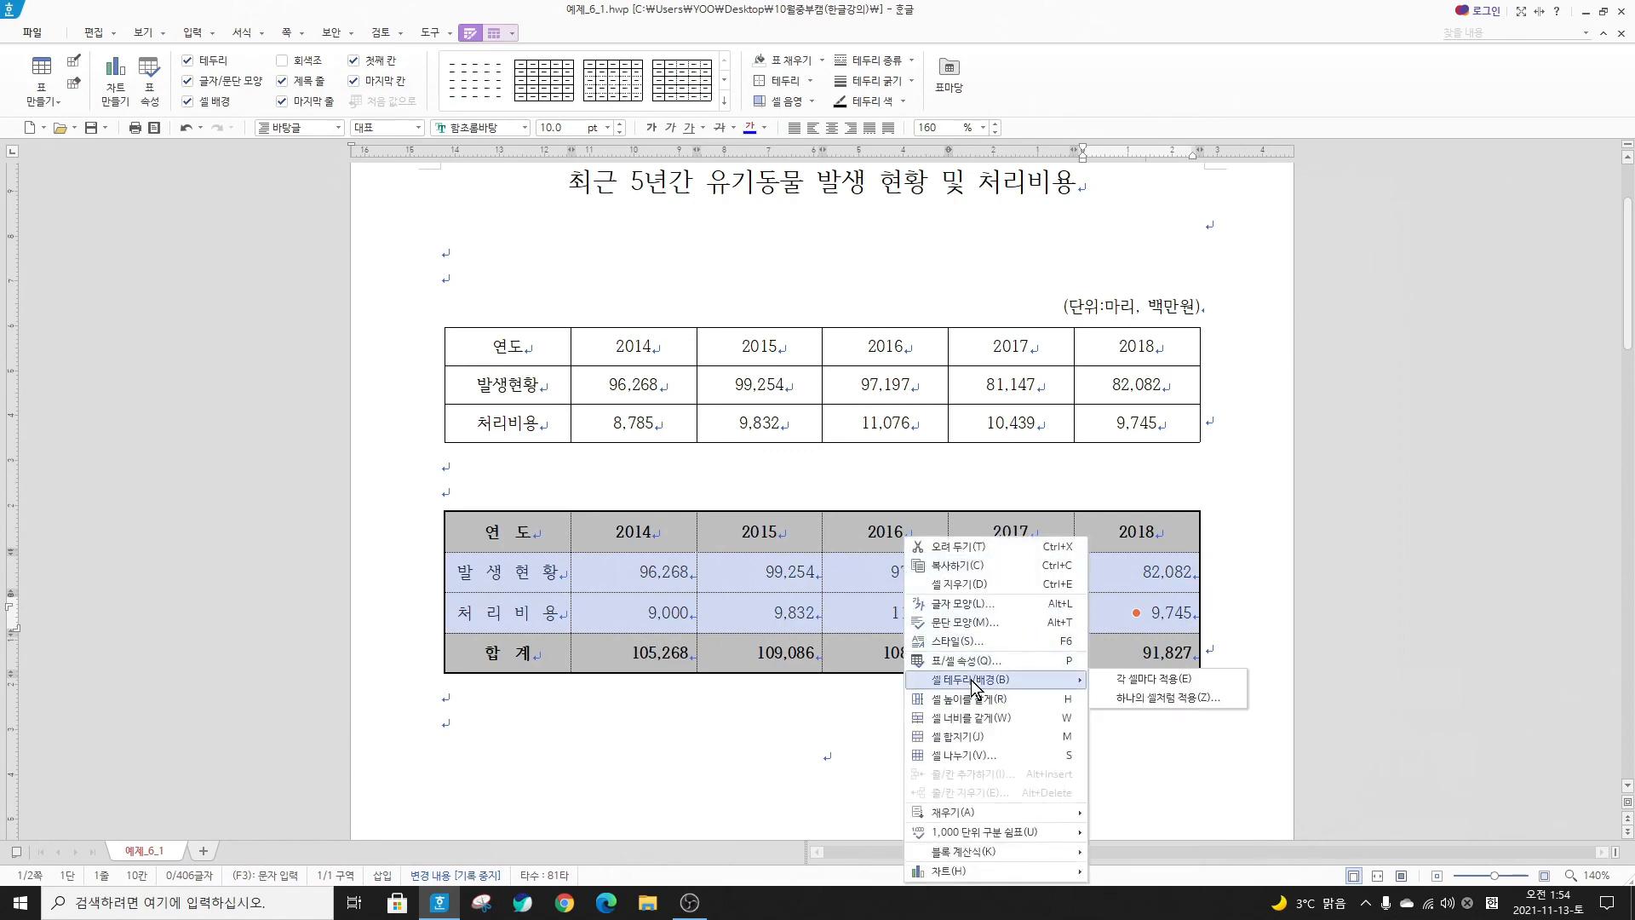
pyautogui.click(1141, 680)
pyautogui.moveTo(827, 186); pyautogui.dragTo(966, 290)
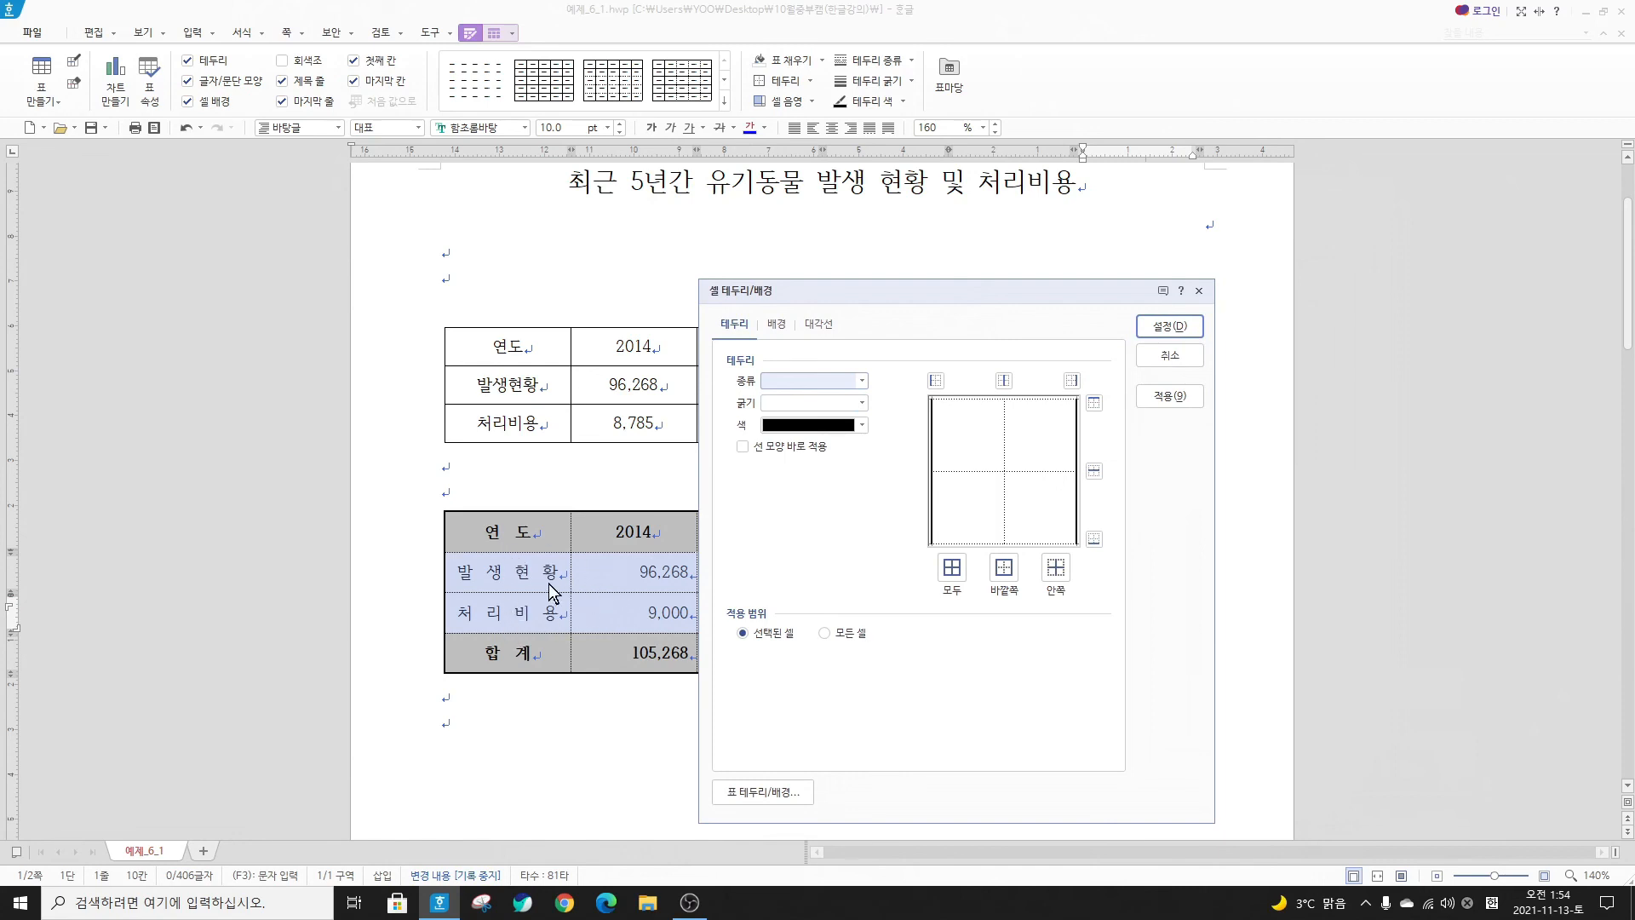
pyautogui.click(863, 380)
pyautogui.click(811, 514)
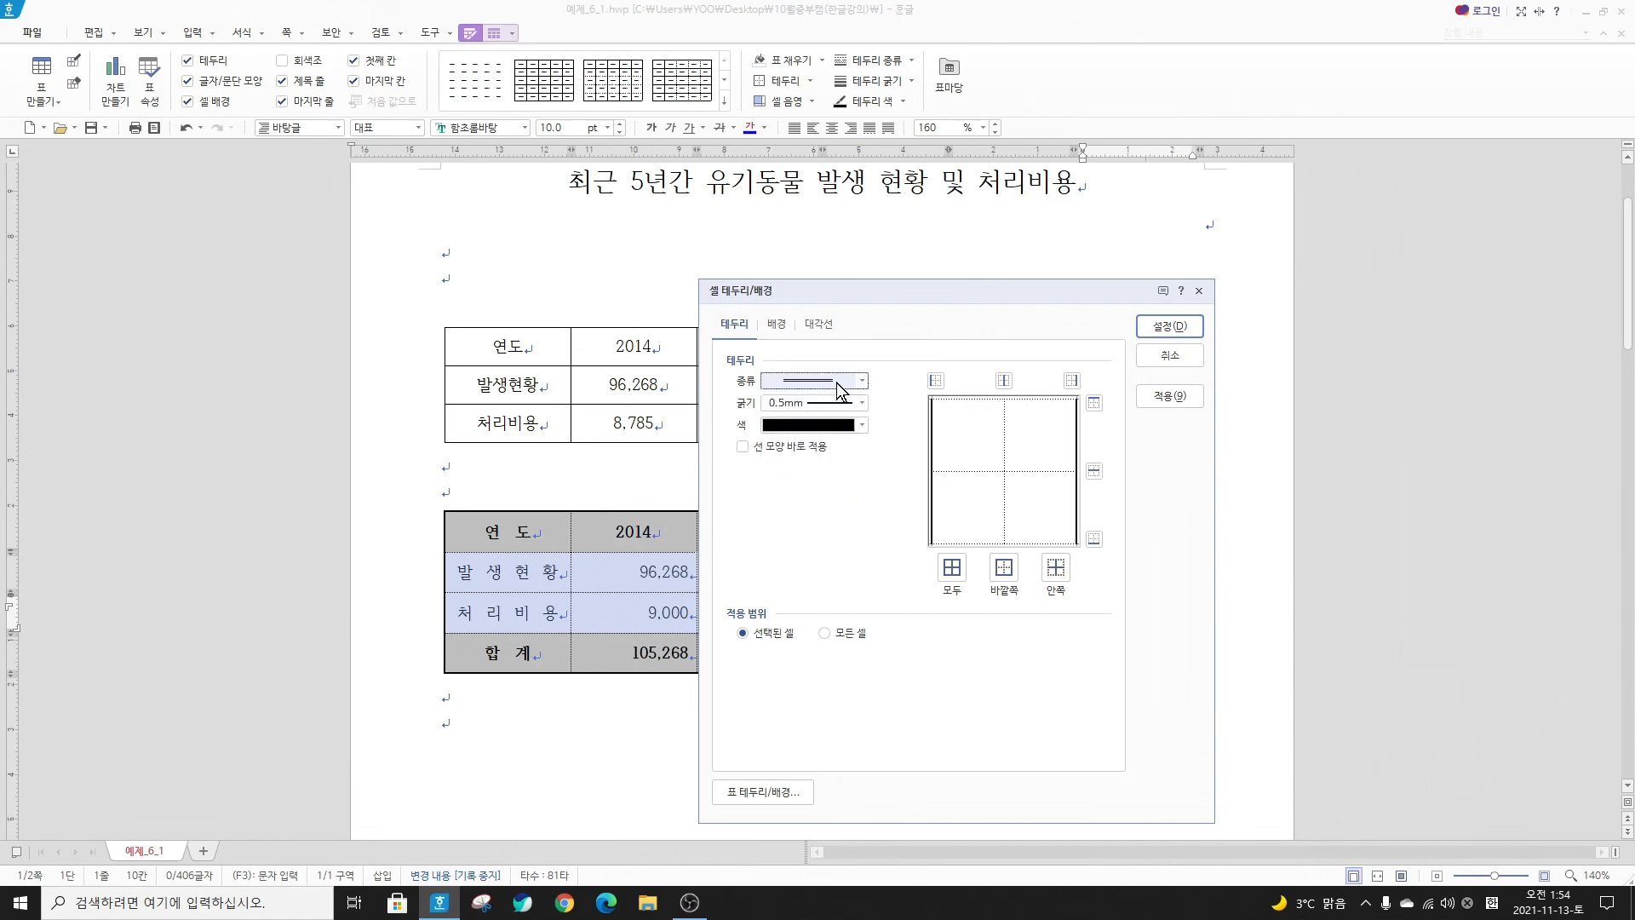
pyautogui.click(1095, 403)
pyautogui.click(1095, 538)
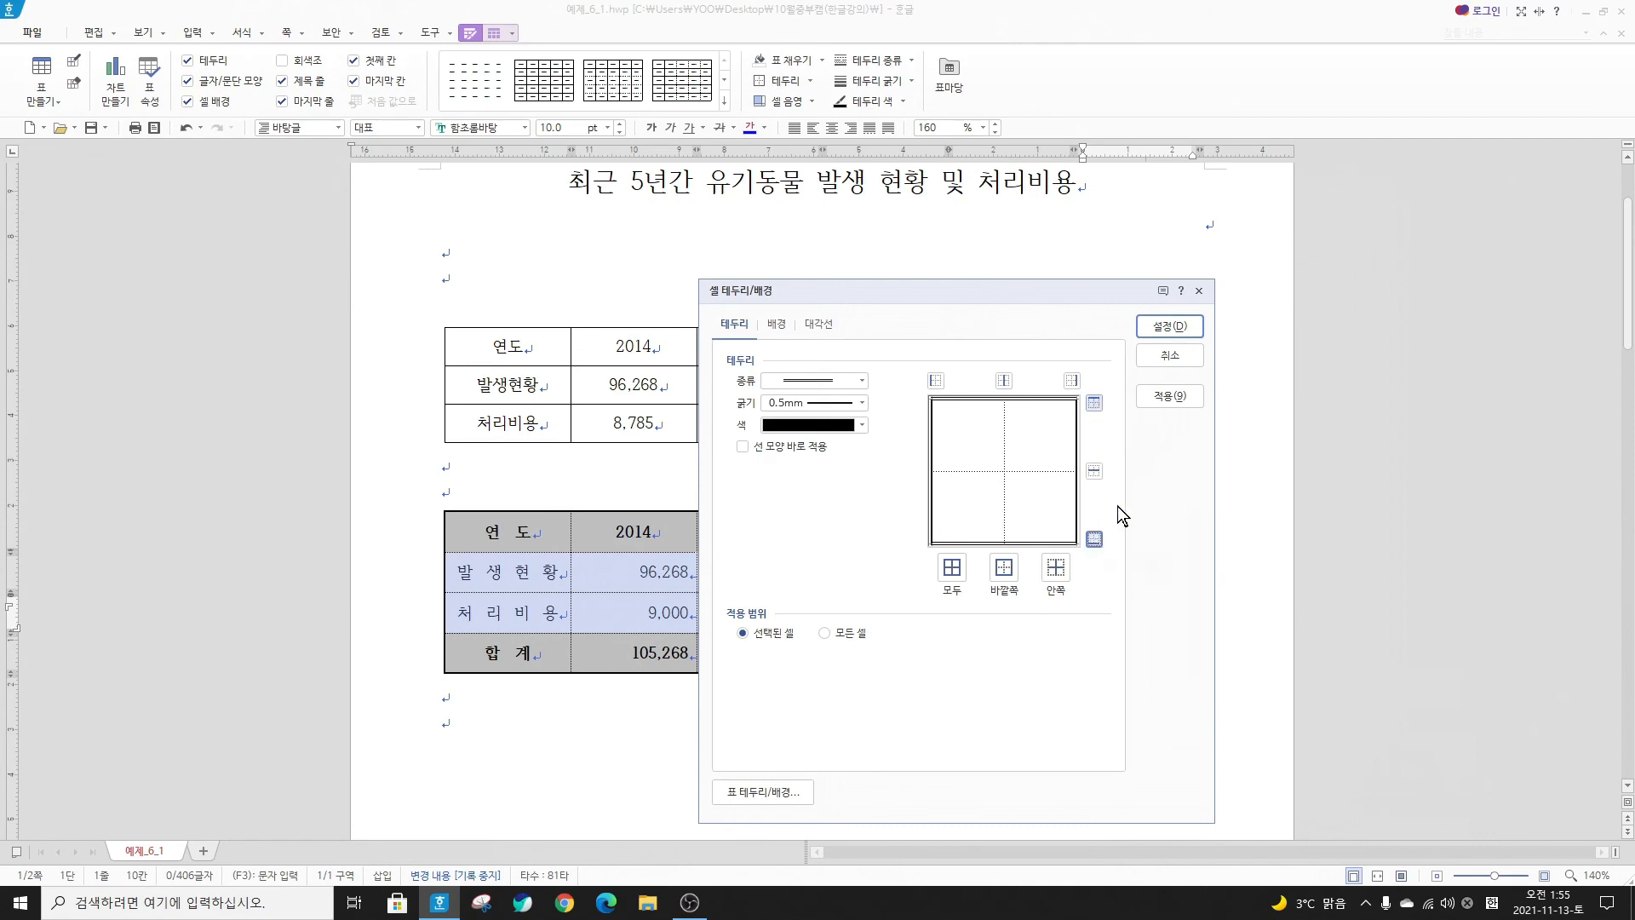
pyautogui.click(1183, 324)
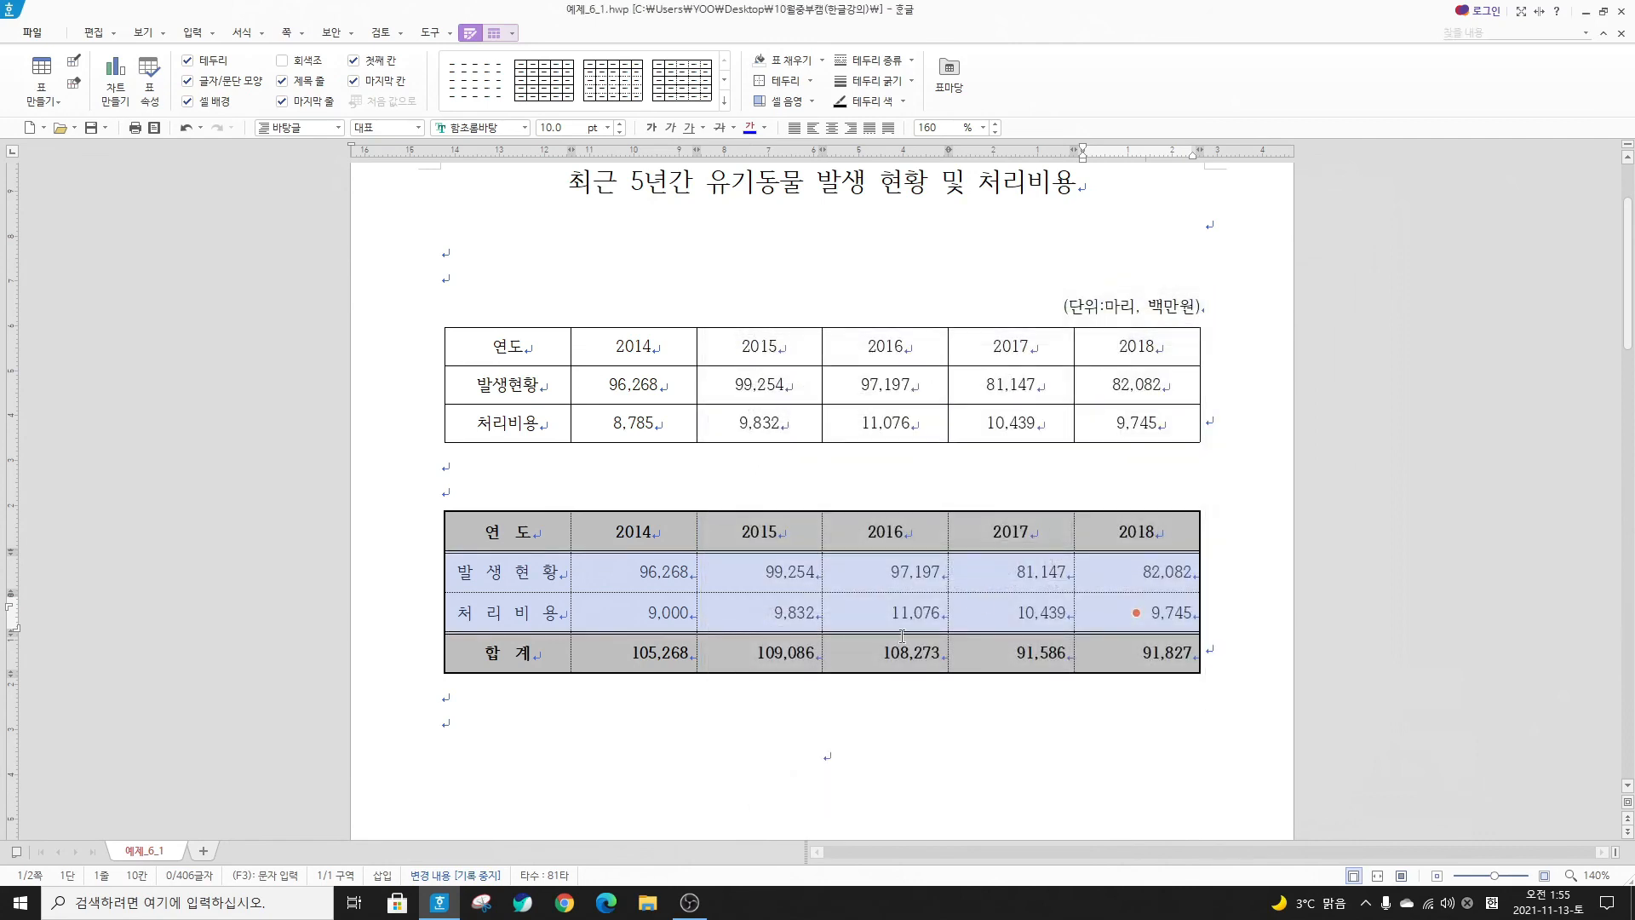
pyautogui.press('Escape')
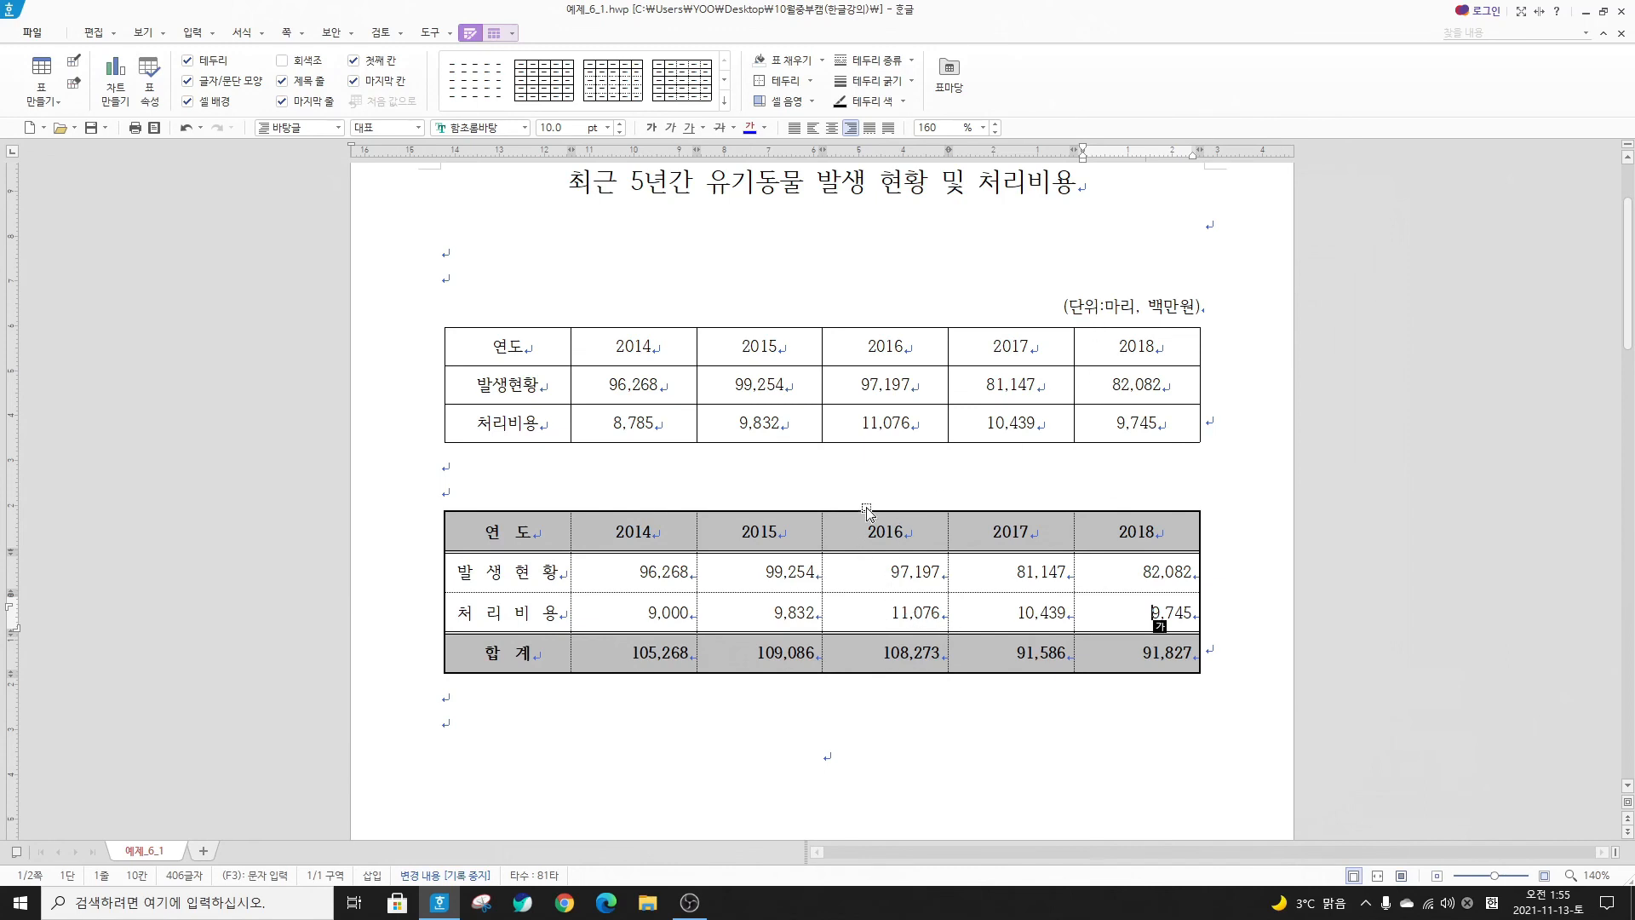
# Add a caption to the new table, replace its default text with "(단위 : 마리, 백만원)", and align it right
pyautogui.rightClick(866, 512)
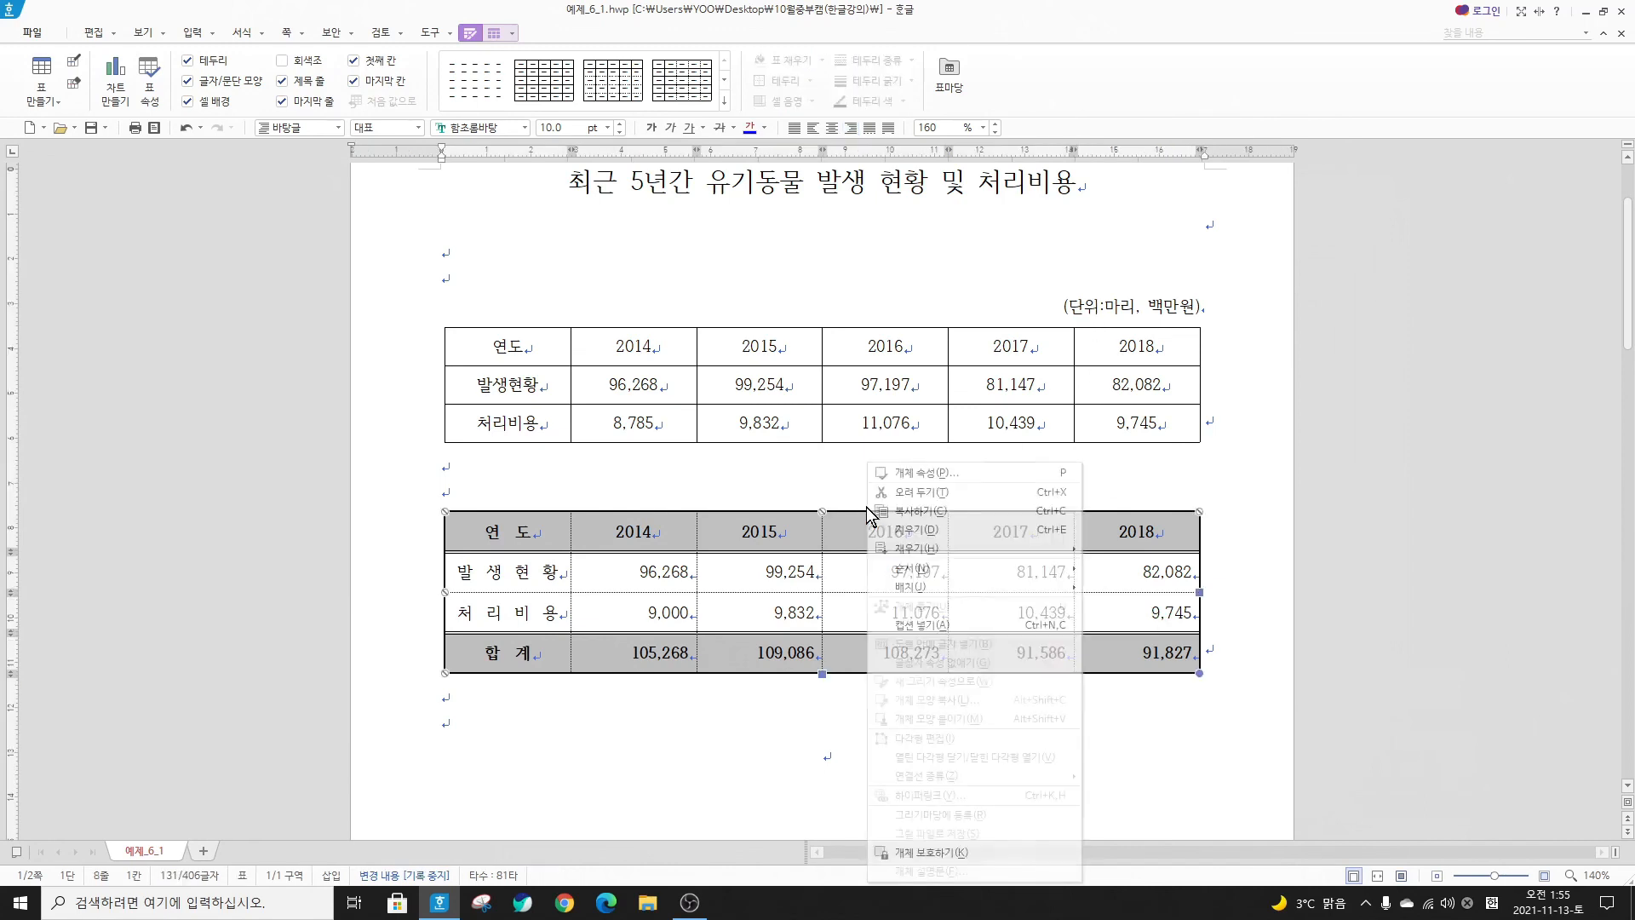
pyautogui.click(922, 626)
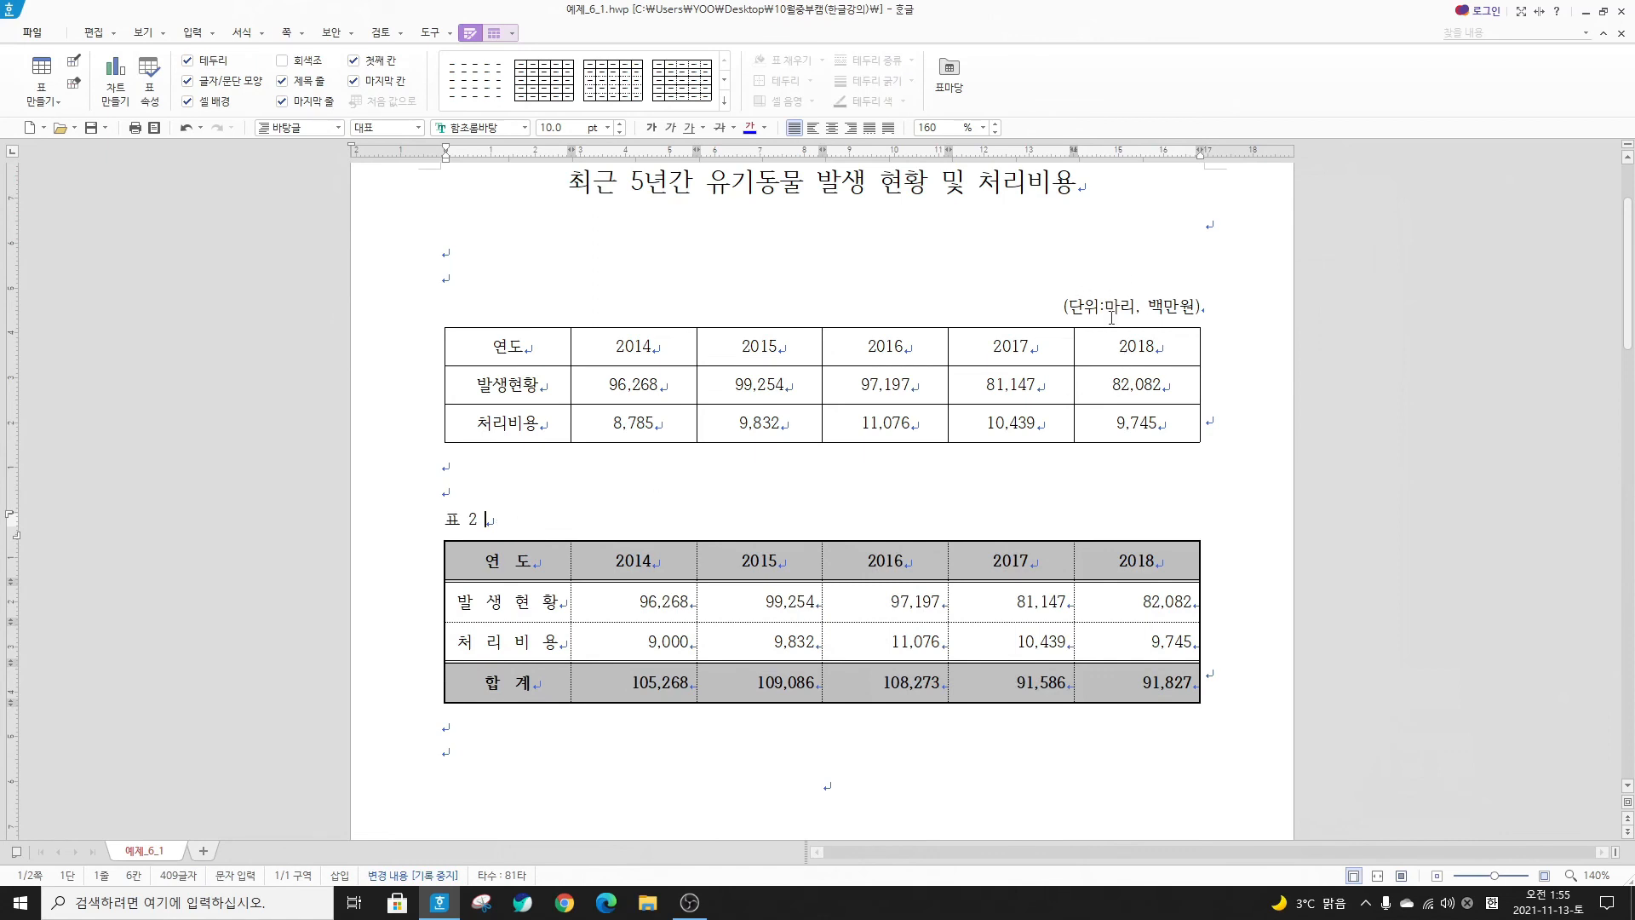
pyautogui.moveTo(489, 521); pyautogui.dragTo(439, 525)
pyautogui.press('F12')
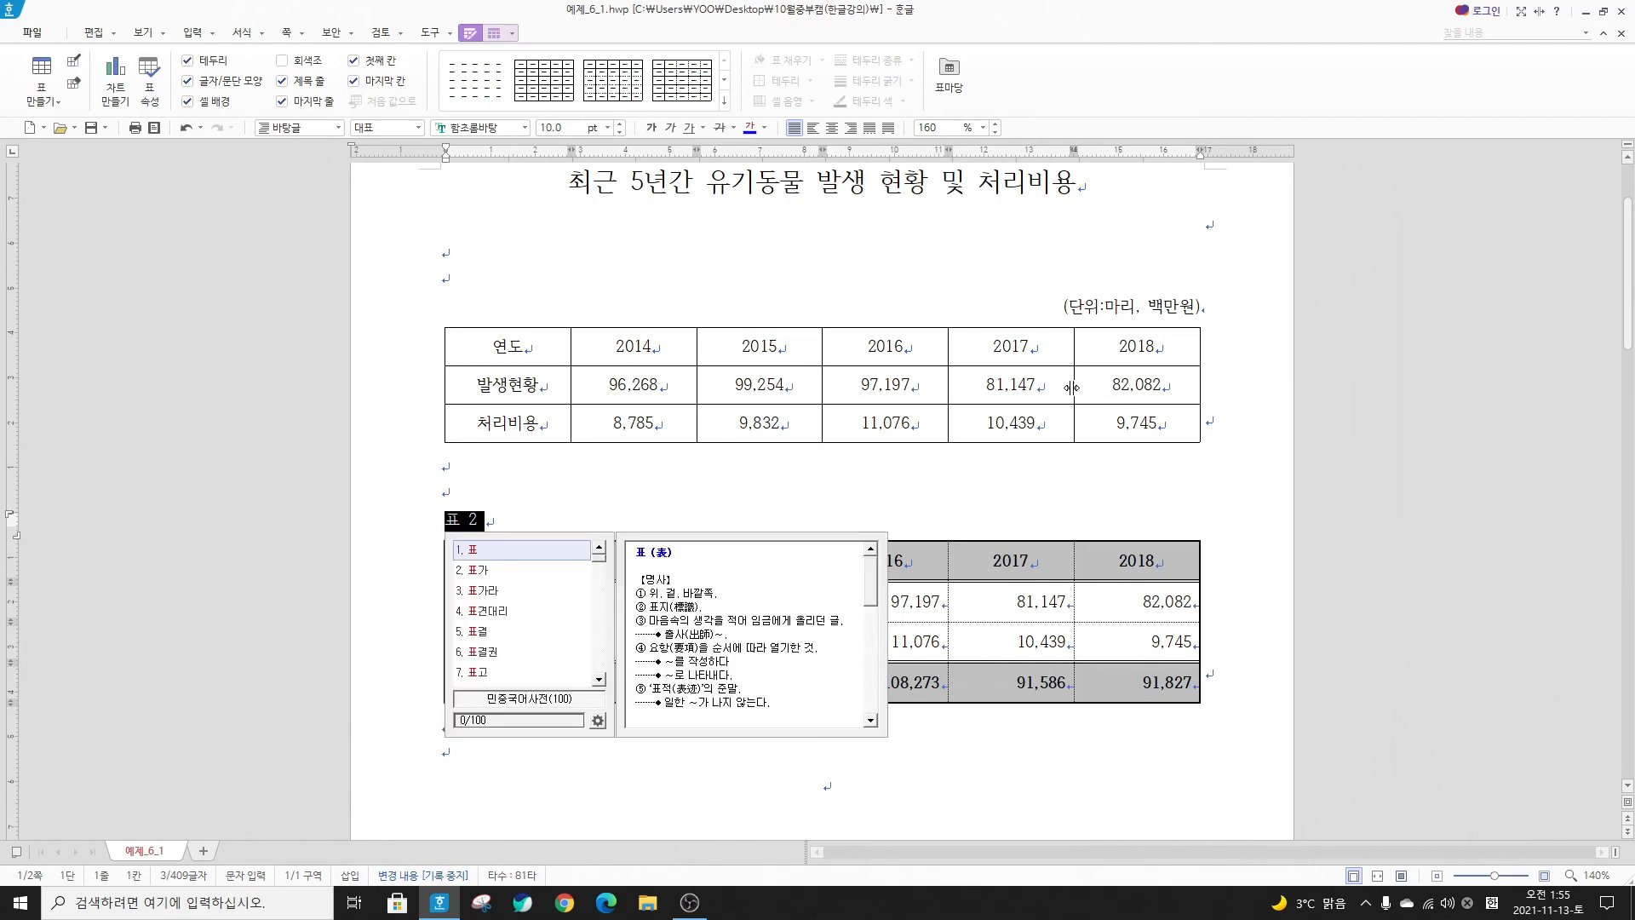
pyautogui.press('Escape')
pyautogui.write('(단위 : ')
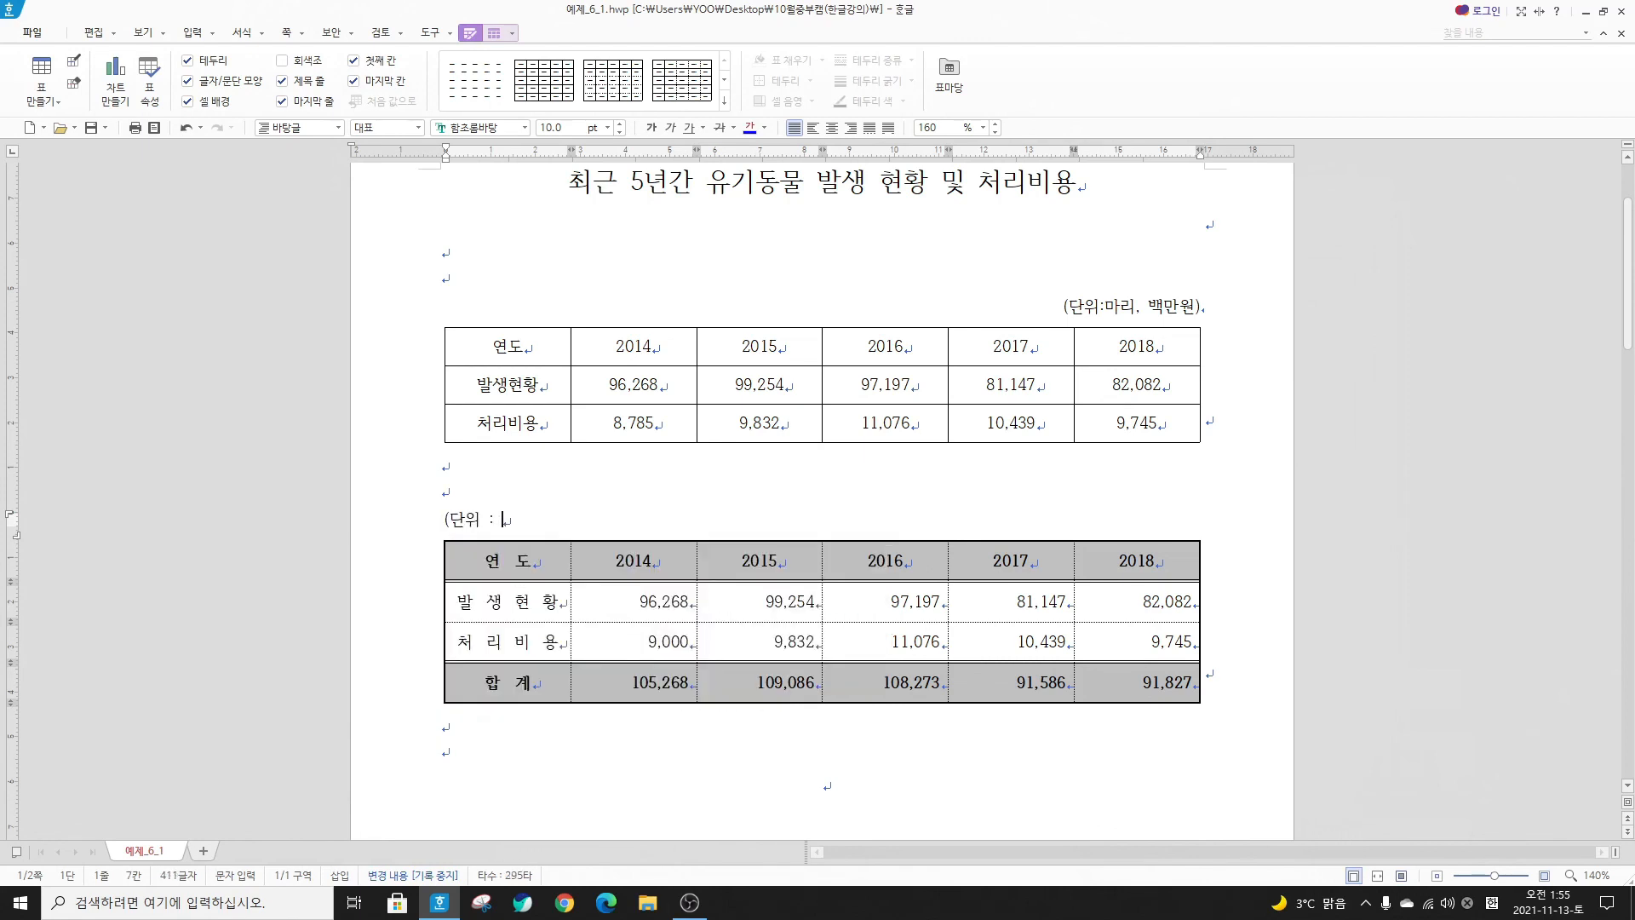
pyautogui.write('마리, 백만원)')
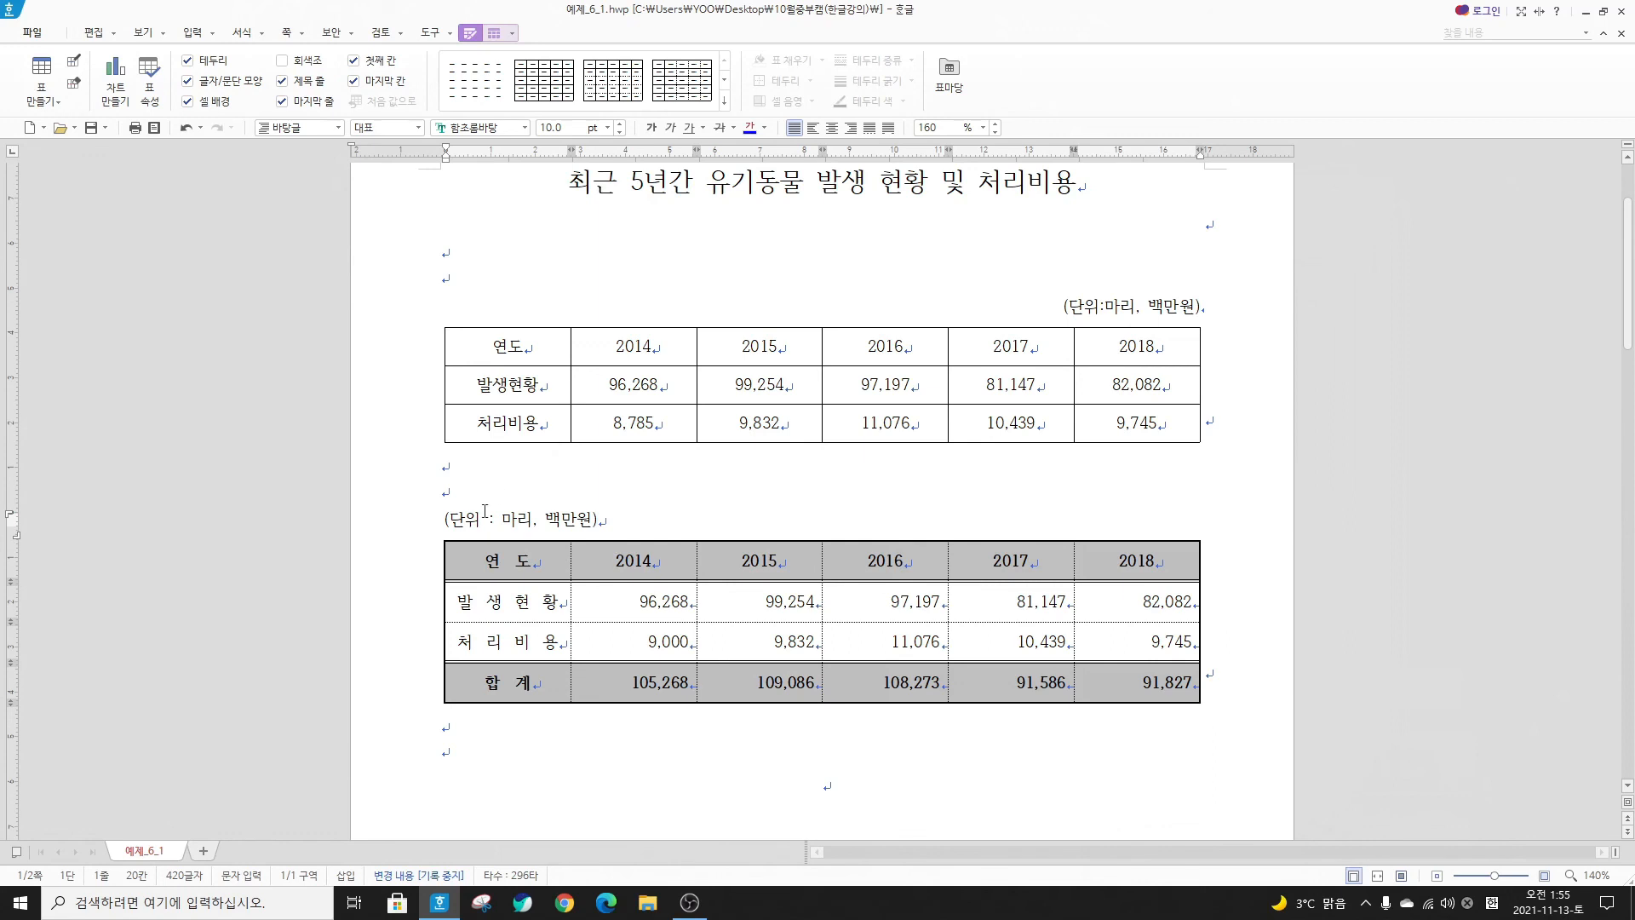
pyautogui.click(849, 128)
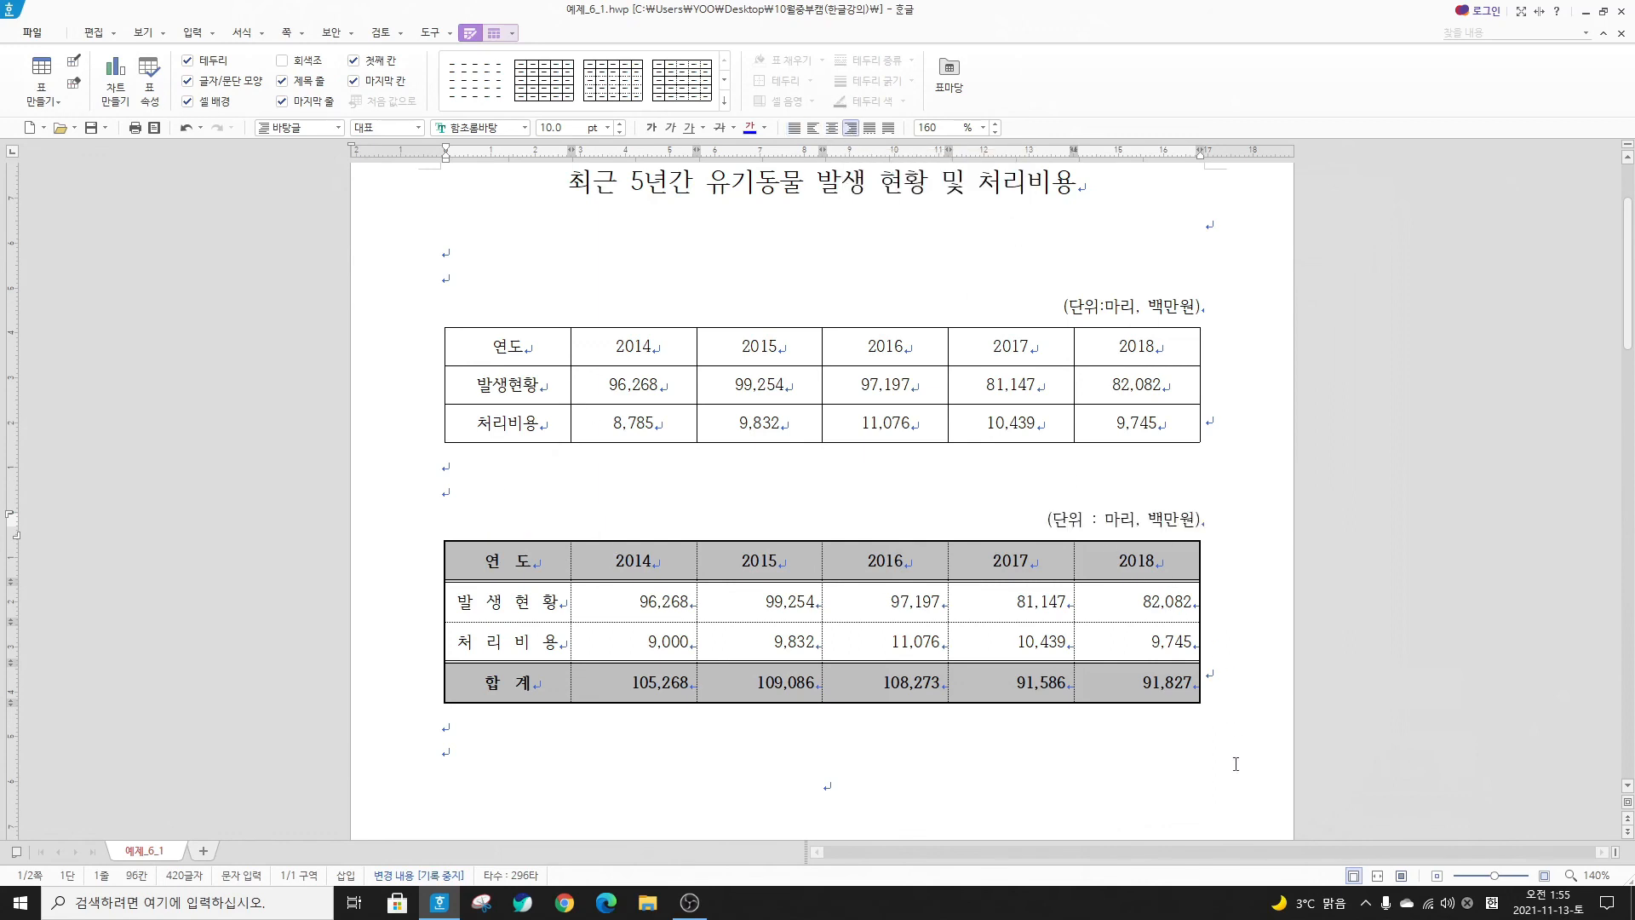
# Place the text cursor on the second empty line below the new table
pyautogui.click(495, 751)
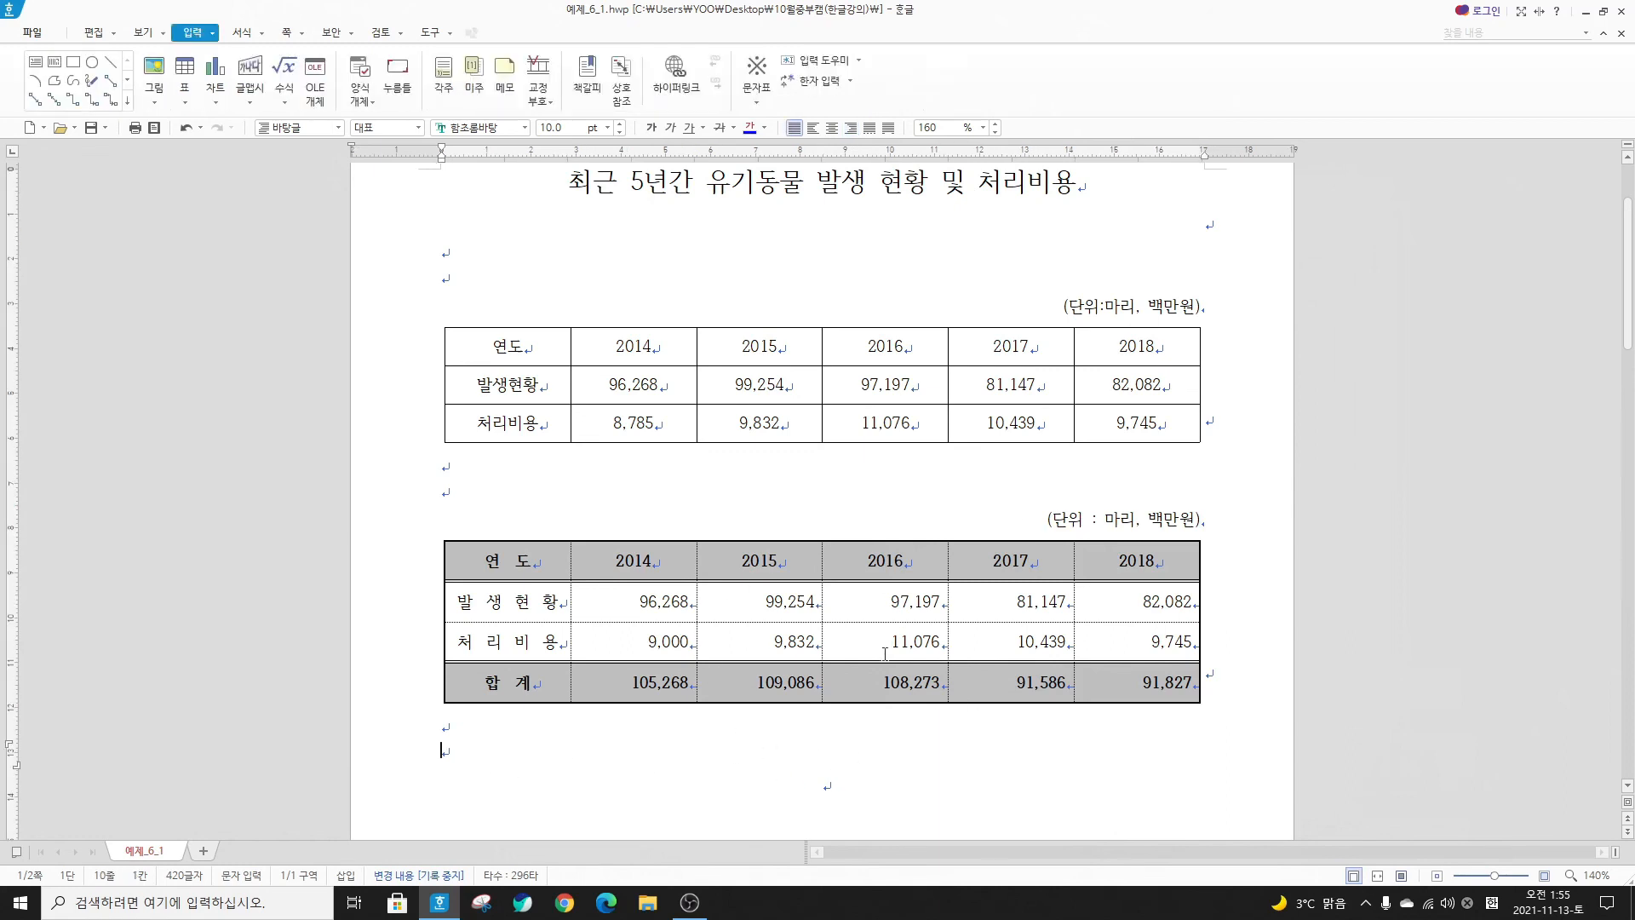
pyautogui.scroll(-3, 568, 751)
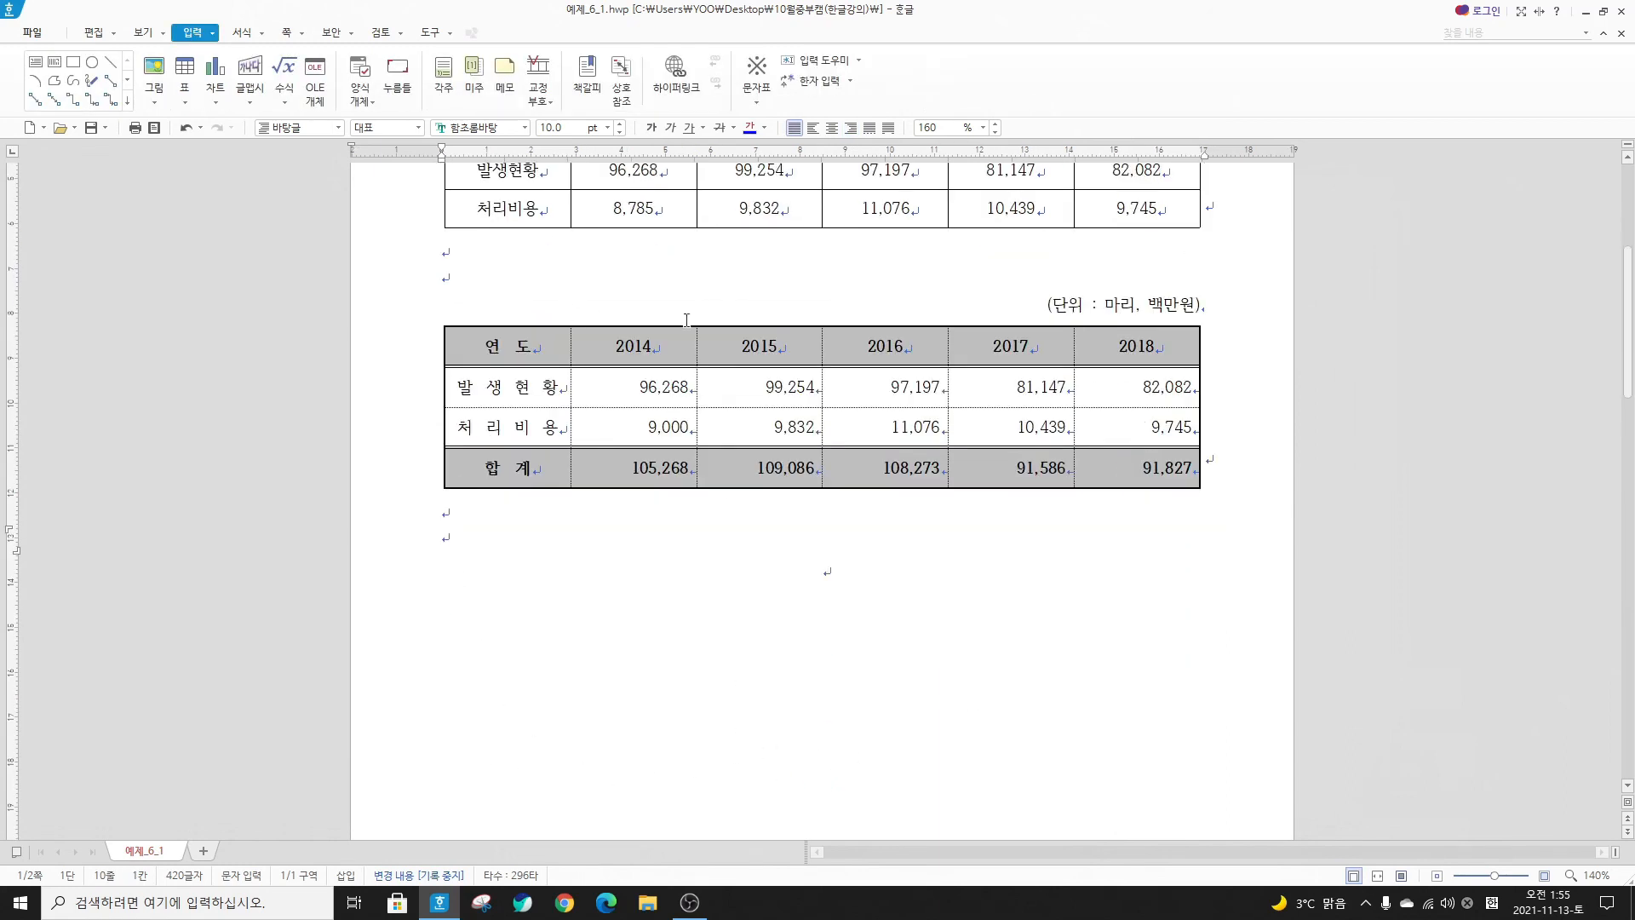
pyautogui.scroll(1, 725, 607)
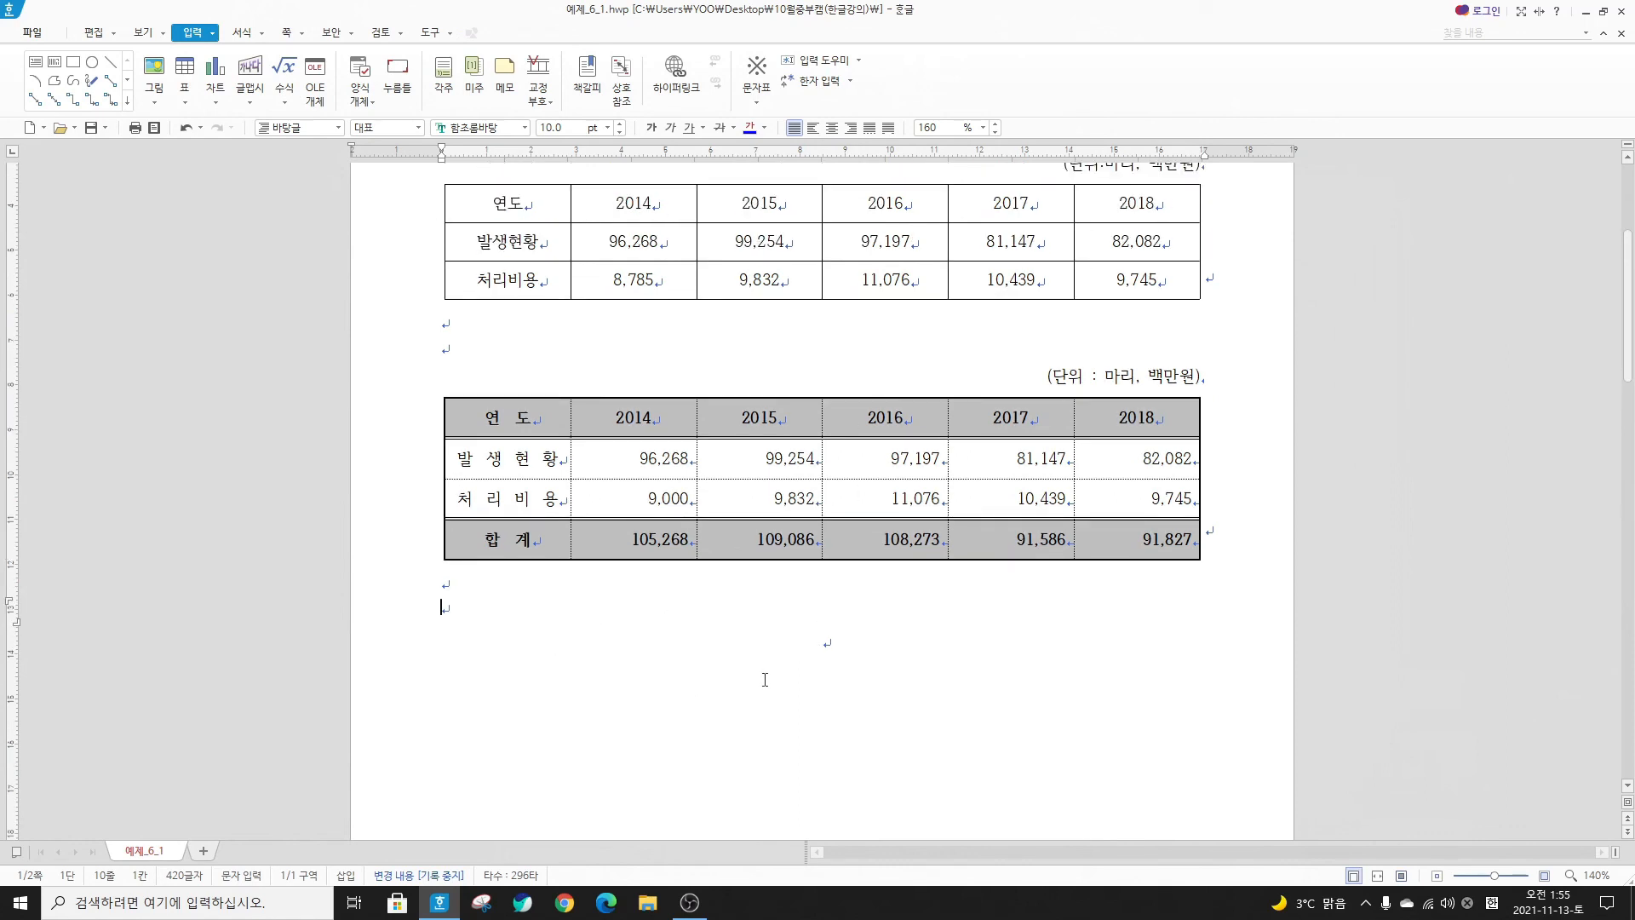
pyautogui.press('Hangul')
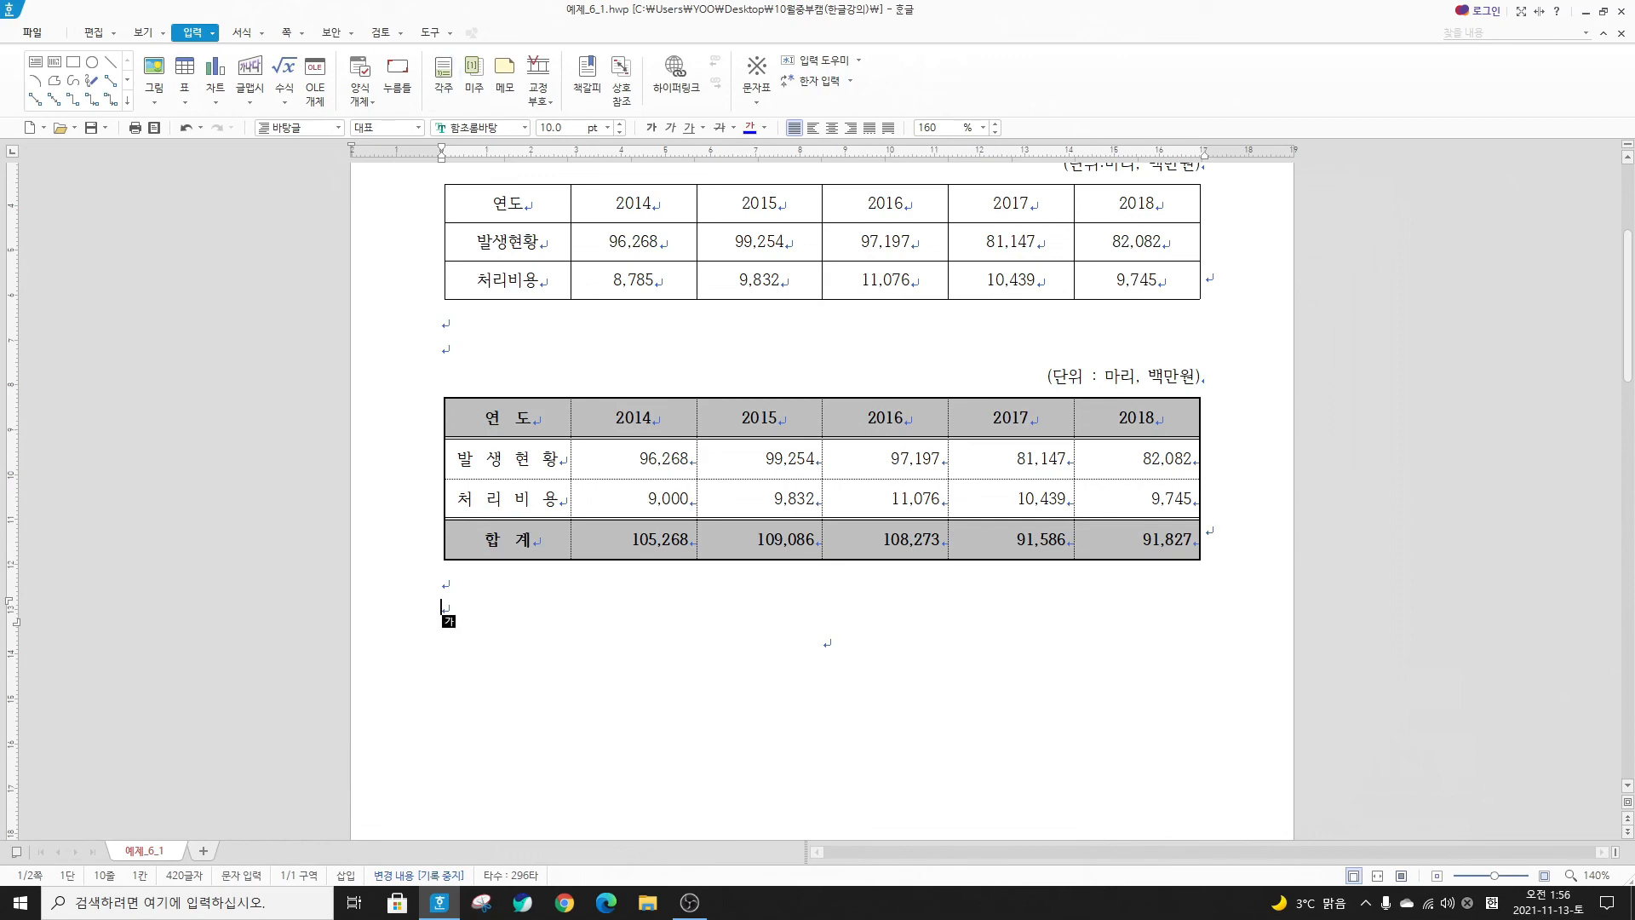